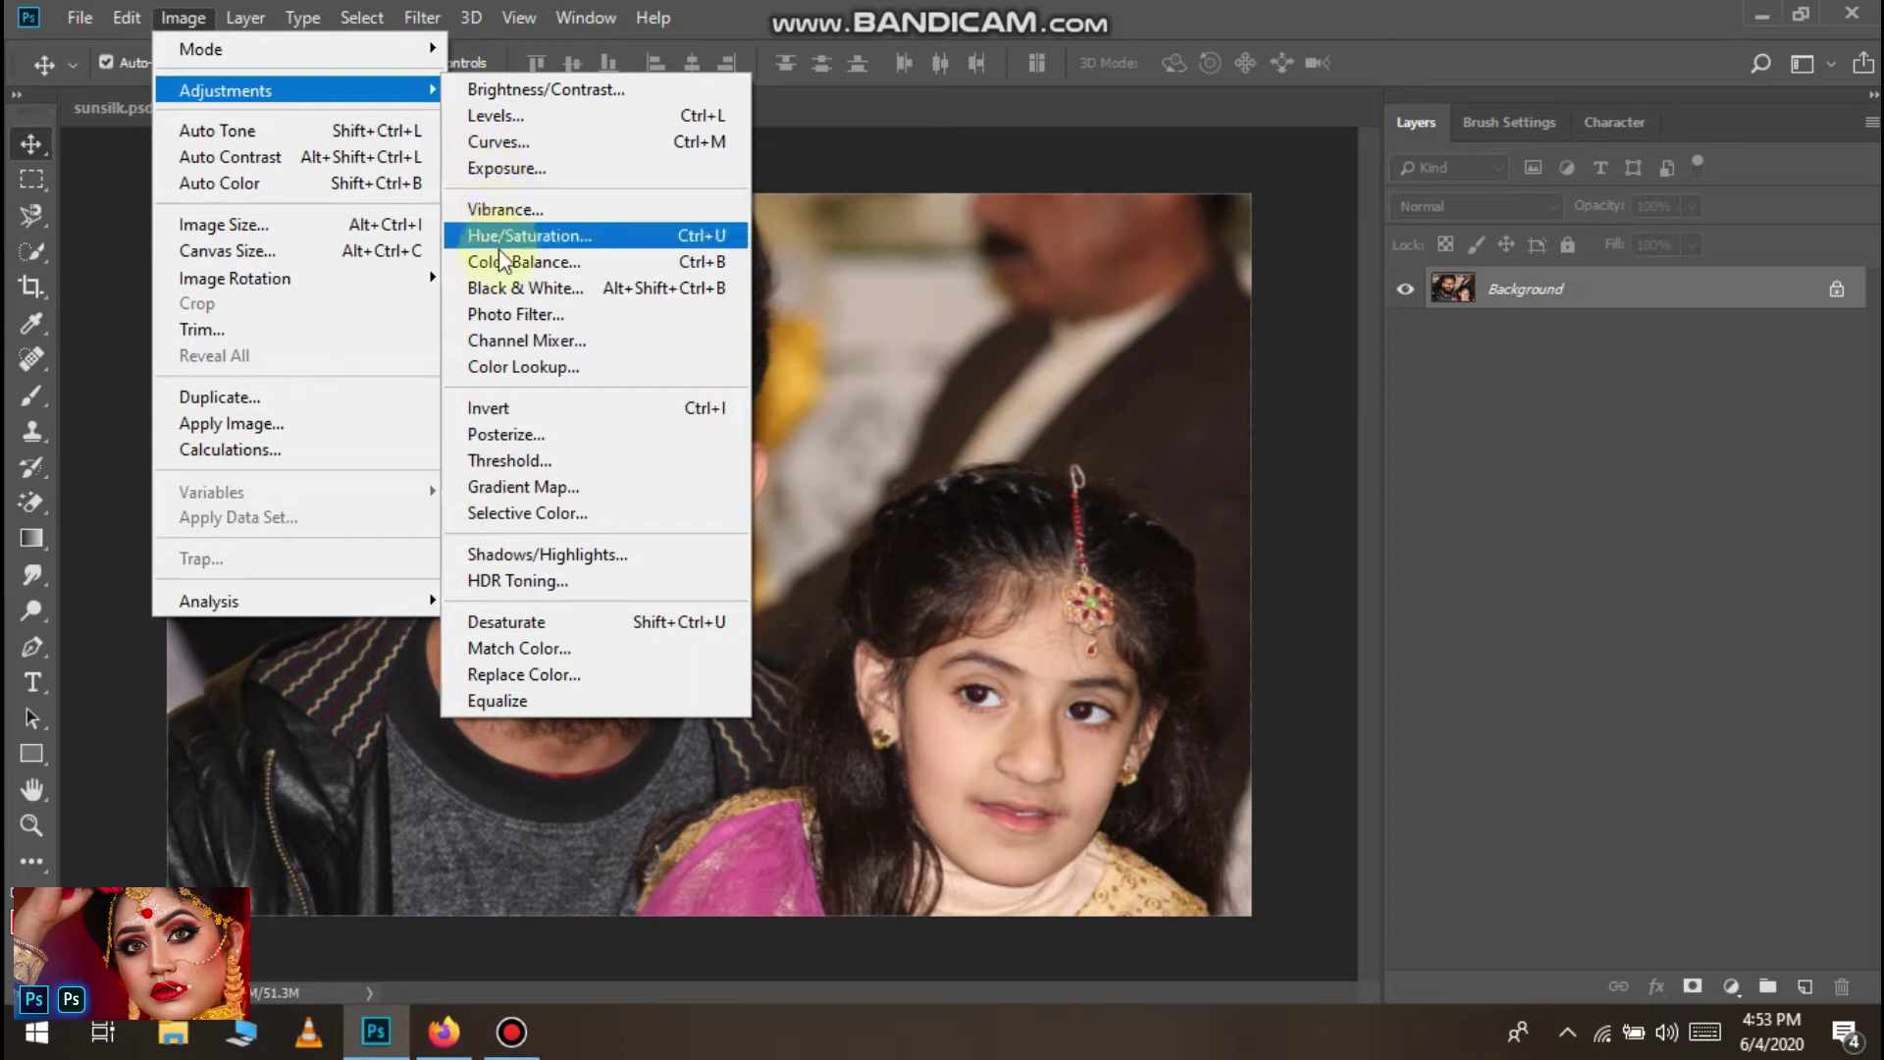
Apply a Shadows/Highlights adjustment to the photo with shadows at 18% and highlights at 3%
{"action": "left_click", "coordinate": [549, 554]}
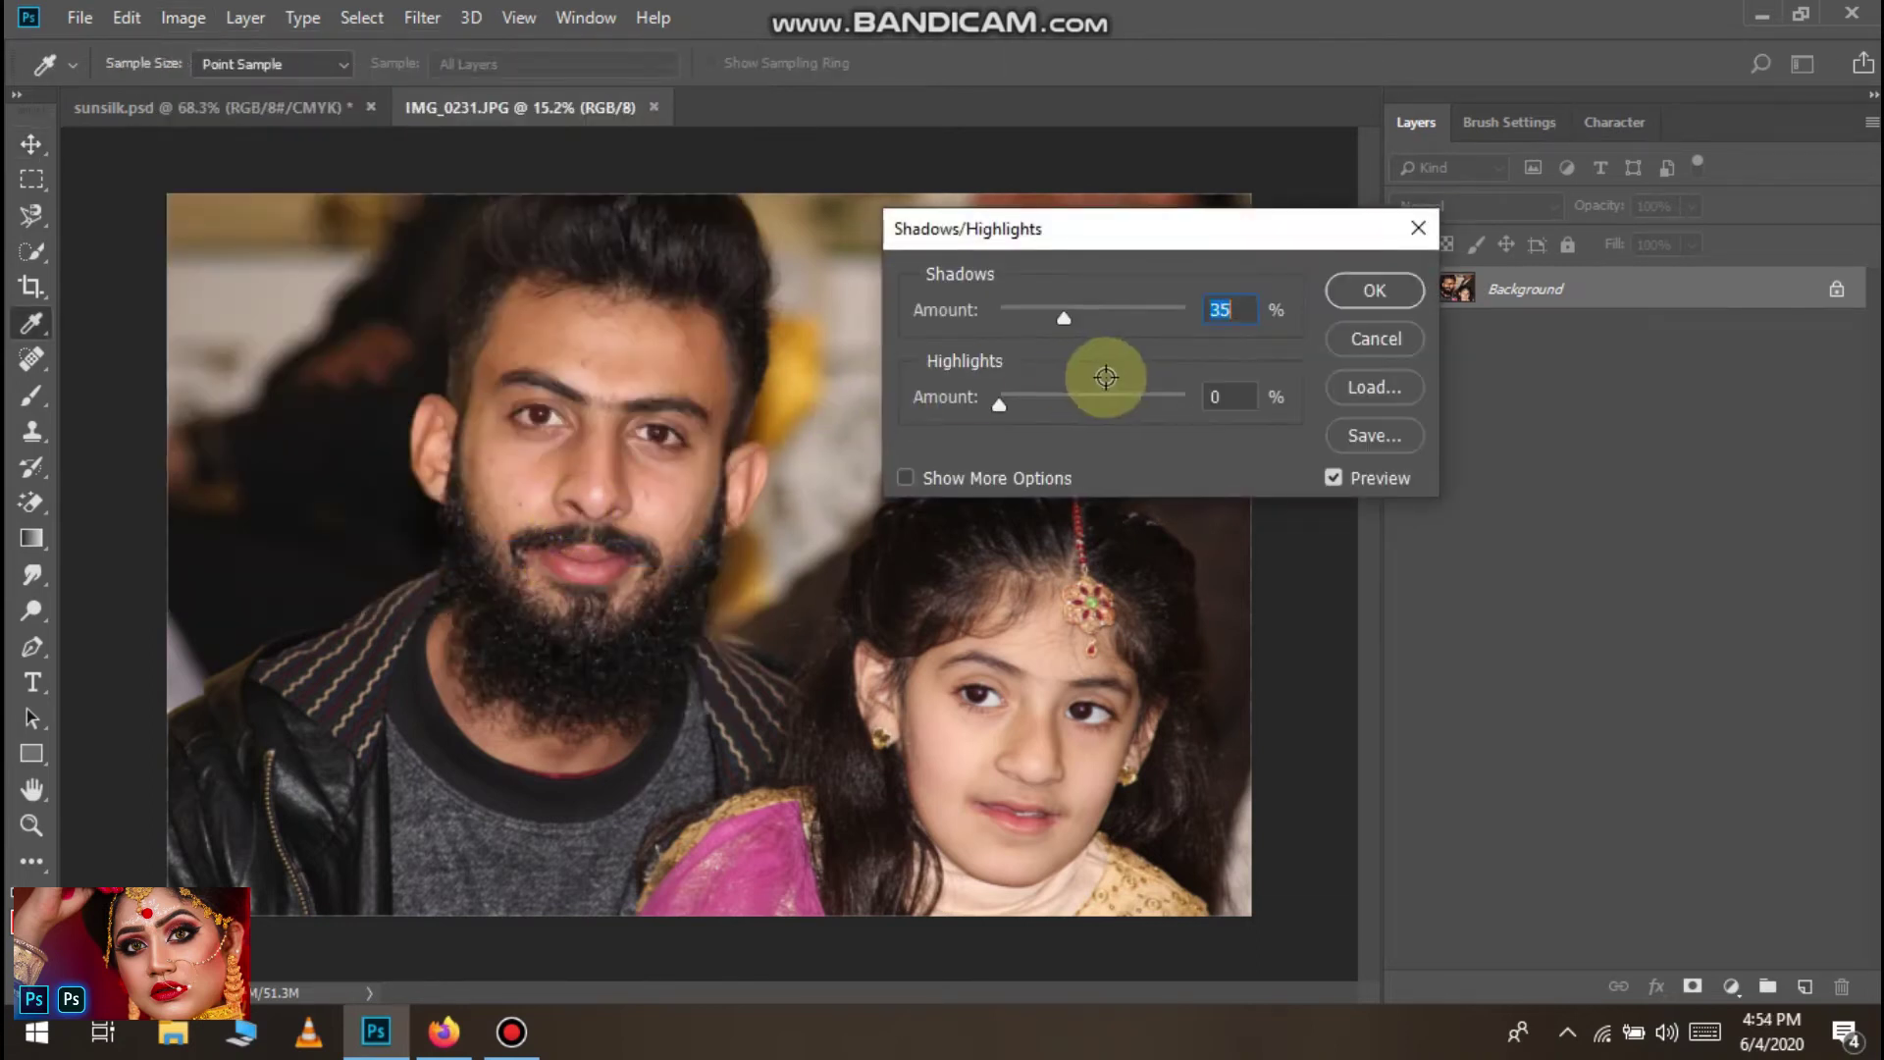
{"action": "left_click_drag", "start_coordinate": [1064, 319], "coordinate": [951, 309]}
{"action": "mouse_move", "coordinate": [1011, 397]}
{"action": "left_mouse_down"}
{"action": "mouse_move", "coordinate": [1159, 398]}
{"action": "mouse_move", "coordinate": [1005, 390]}
{"action": "left_mouse_up"}
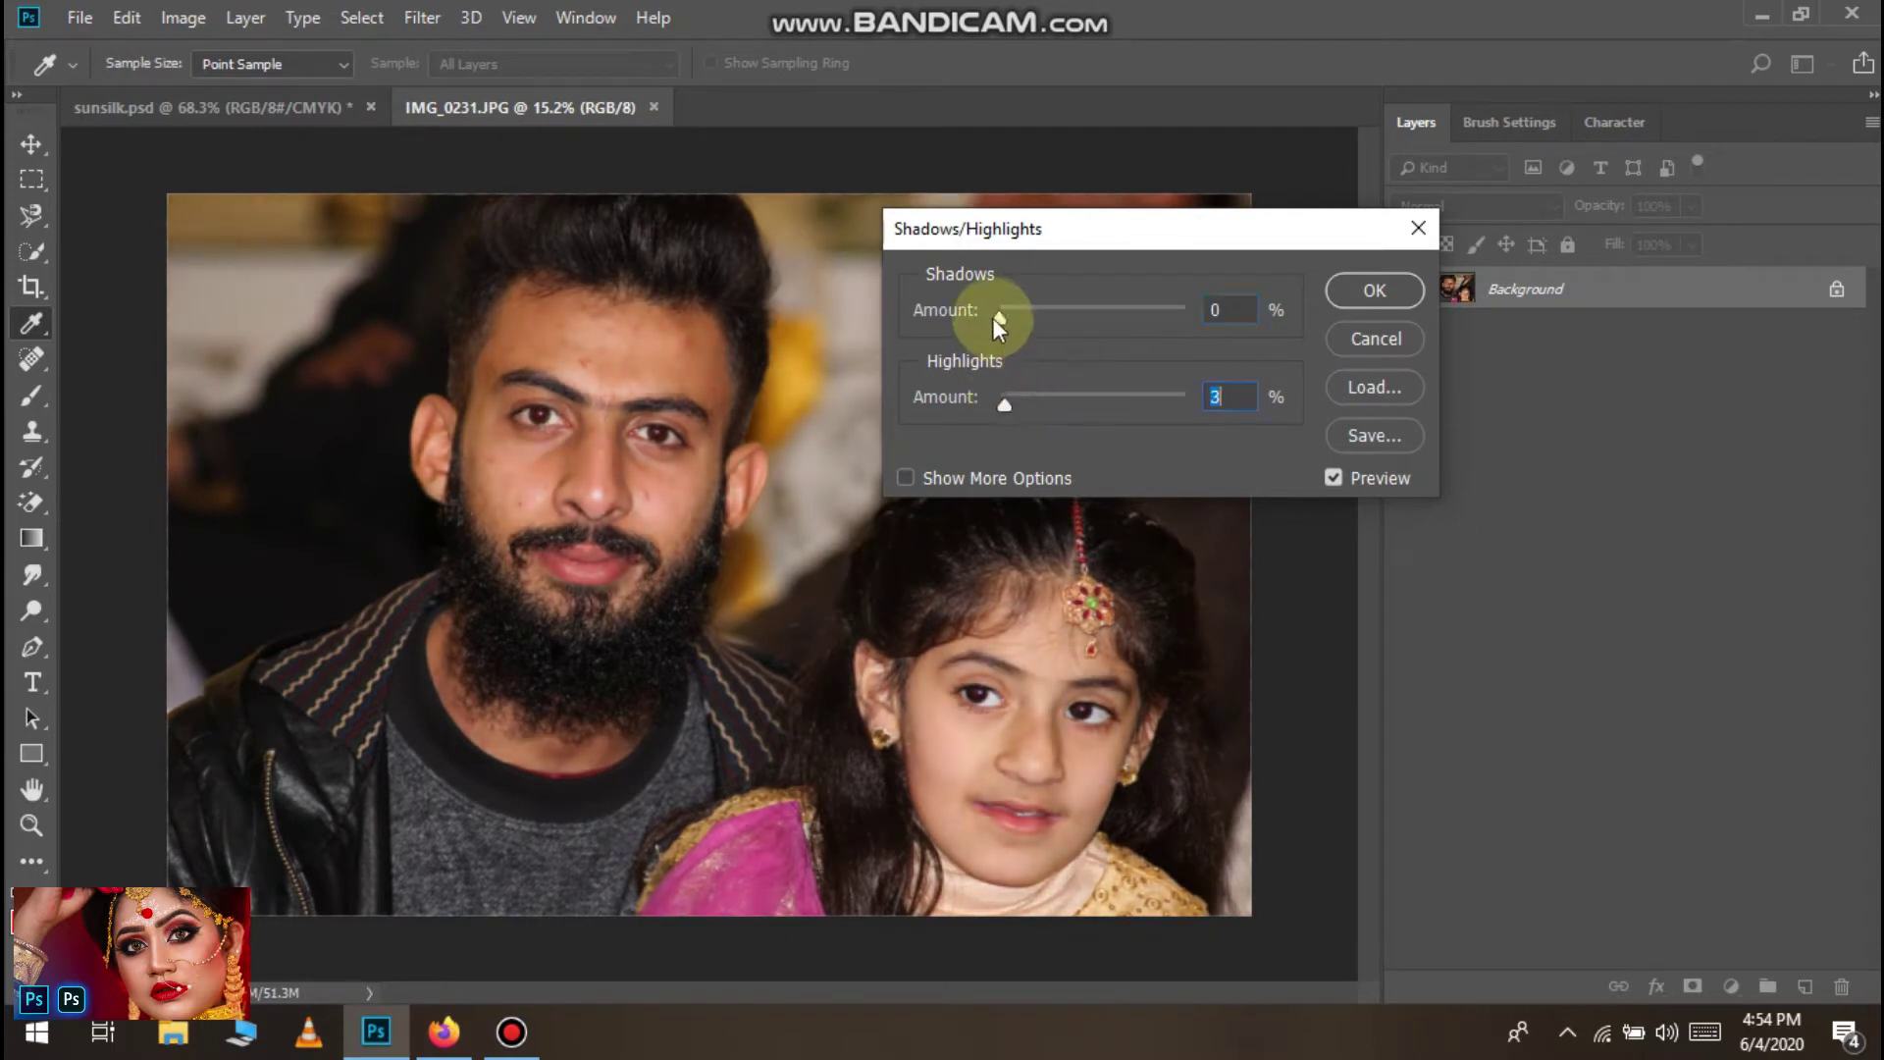
{"action": "mouse_move", "coordinate": [1022, 312]}
{"action": "left_mouse_down"}
{"action": "mouse_move", "coordinate": [1154, 322]}
{"action": "mouse_move", "coordinate": [1048, 318]}
{"action": "left_mouse_up"}
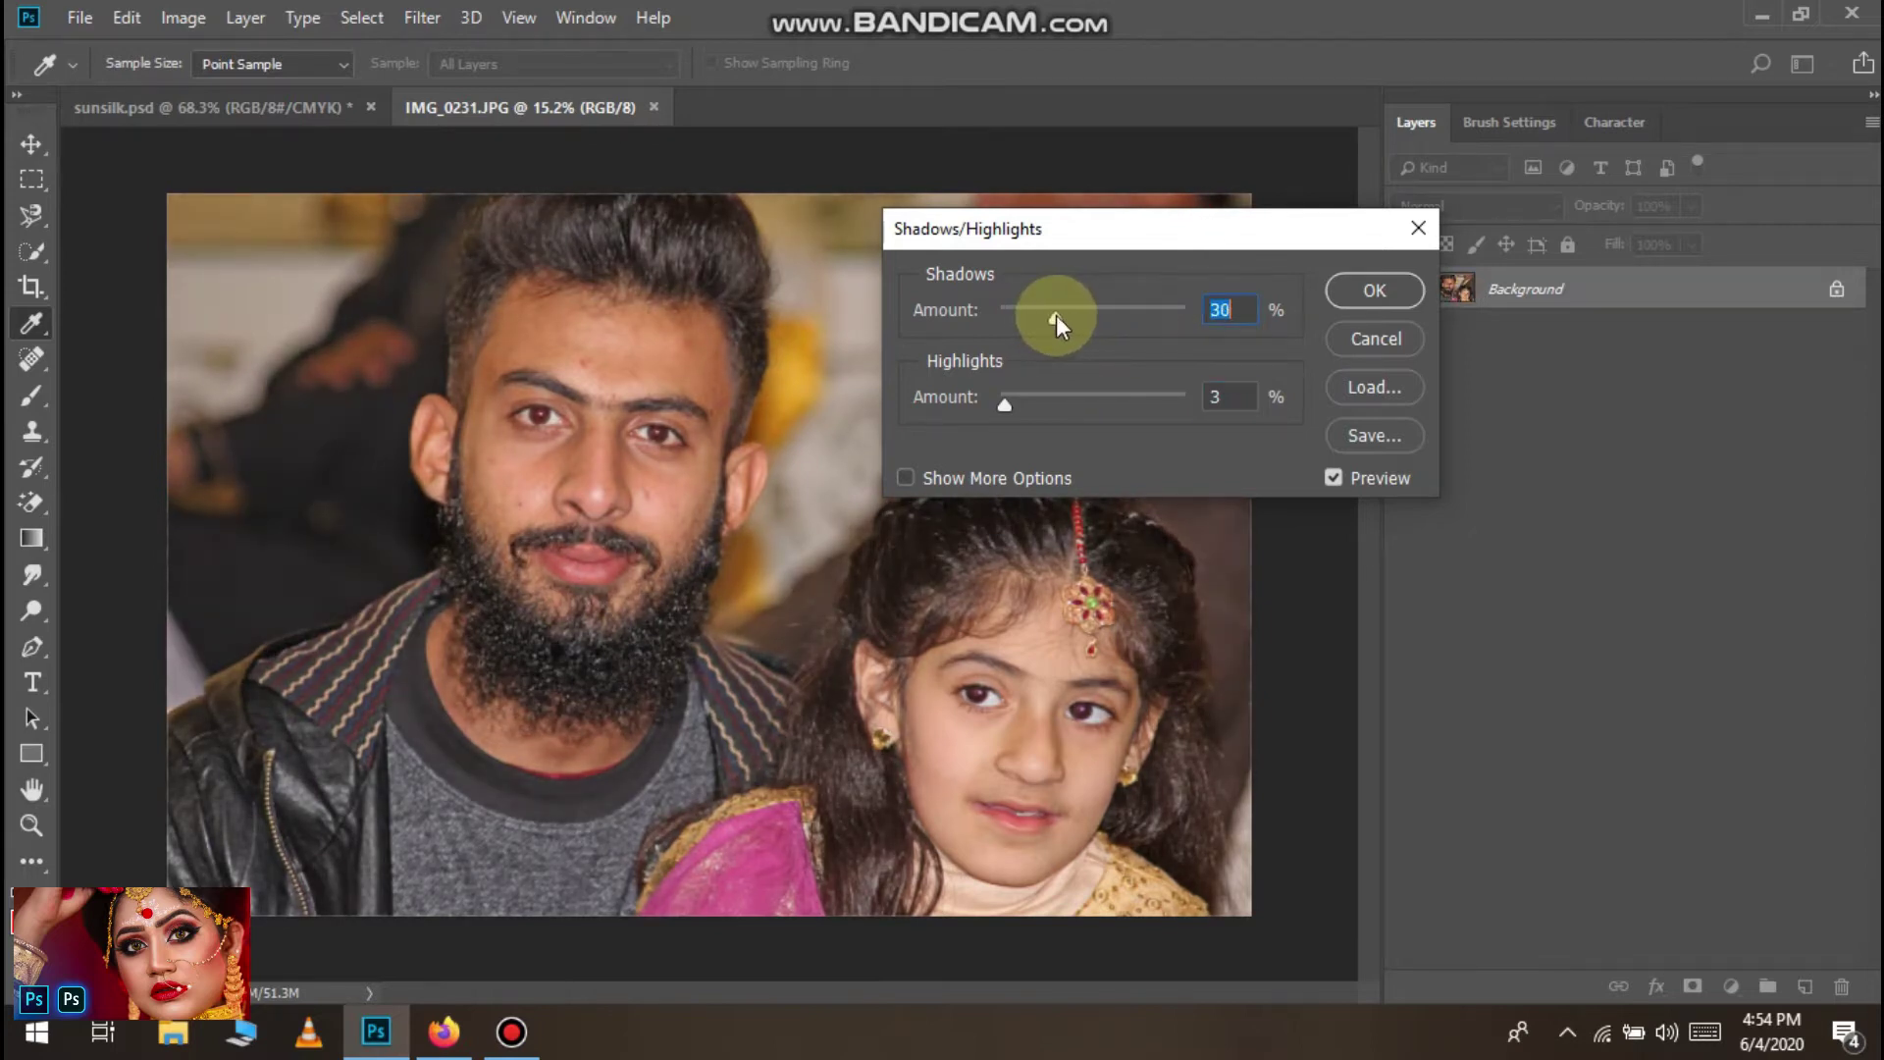
{"action": "left_click_drag", "start_coordinate": [1056, 315], "coordinate": [1031, 320]}
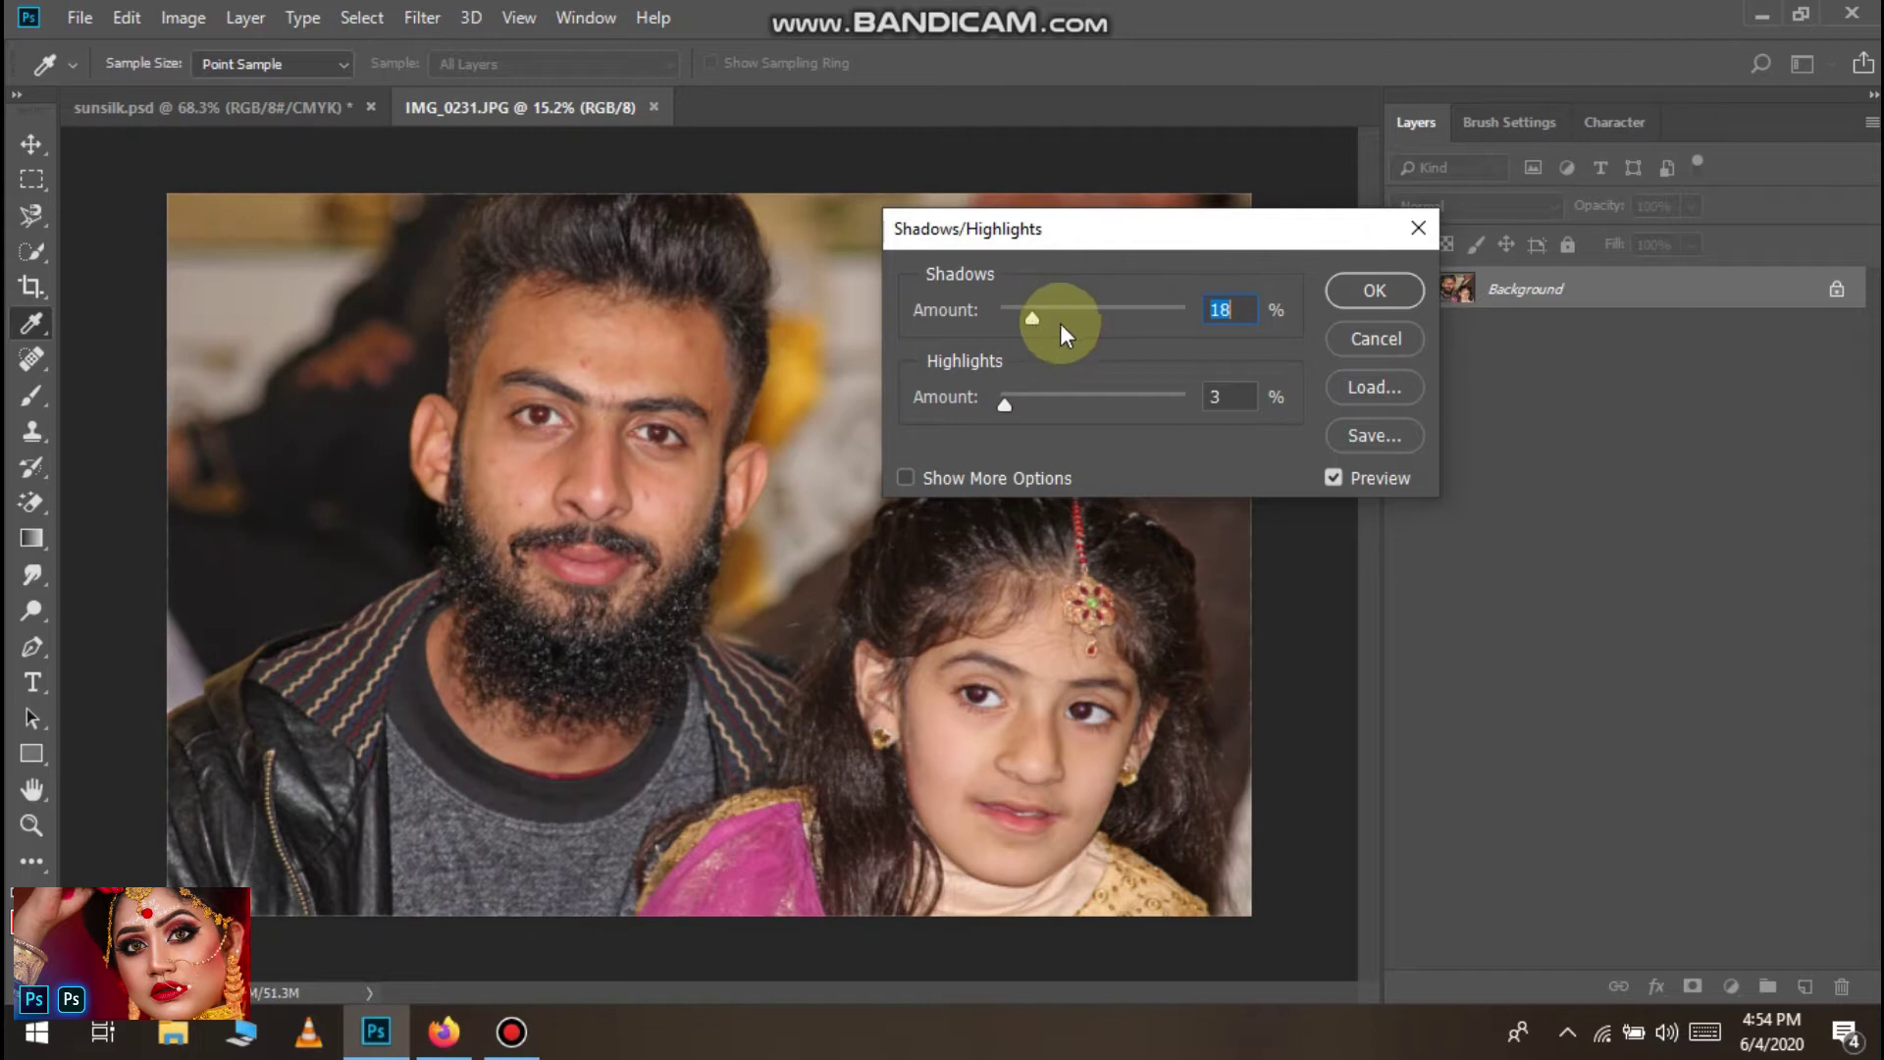
{"action": "left_click", "coordinate": [1346, 302]}
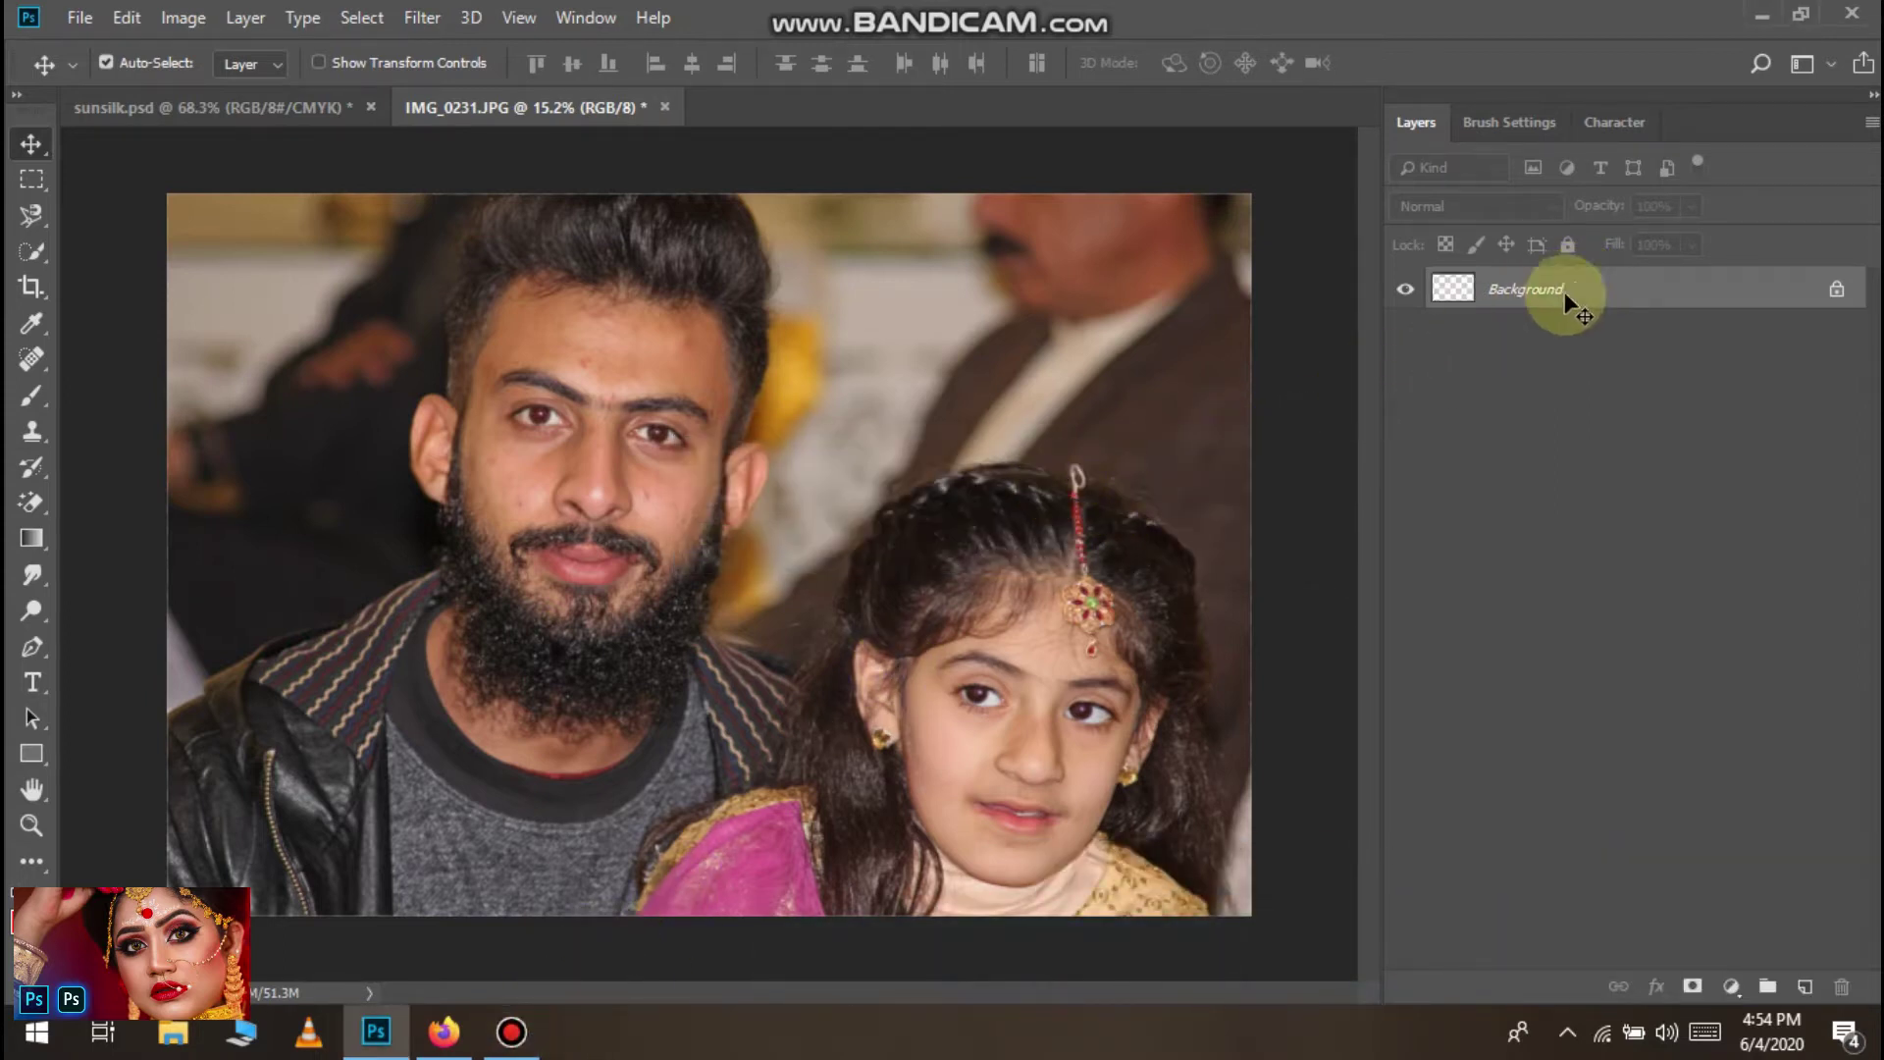
Duplicate the Background layer and apply Levels to the copy with output levels of 3 and 229
{"action": "left_click_drag", "start_coordinate": [1675, 292], "coordinate": [1808, 988]}
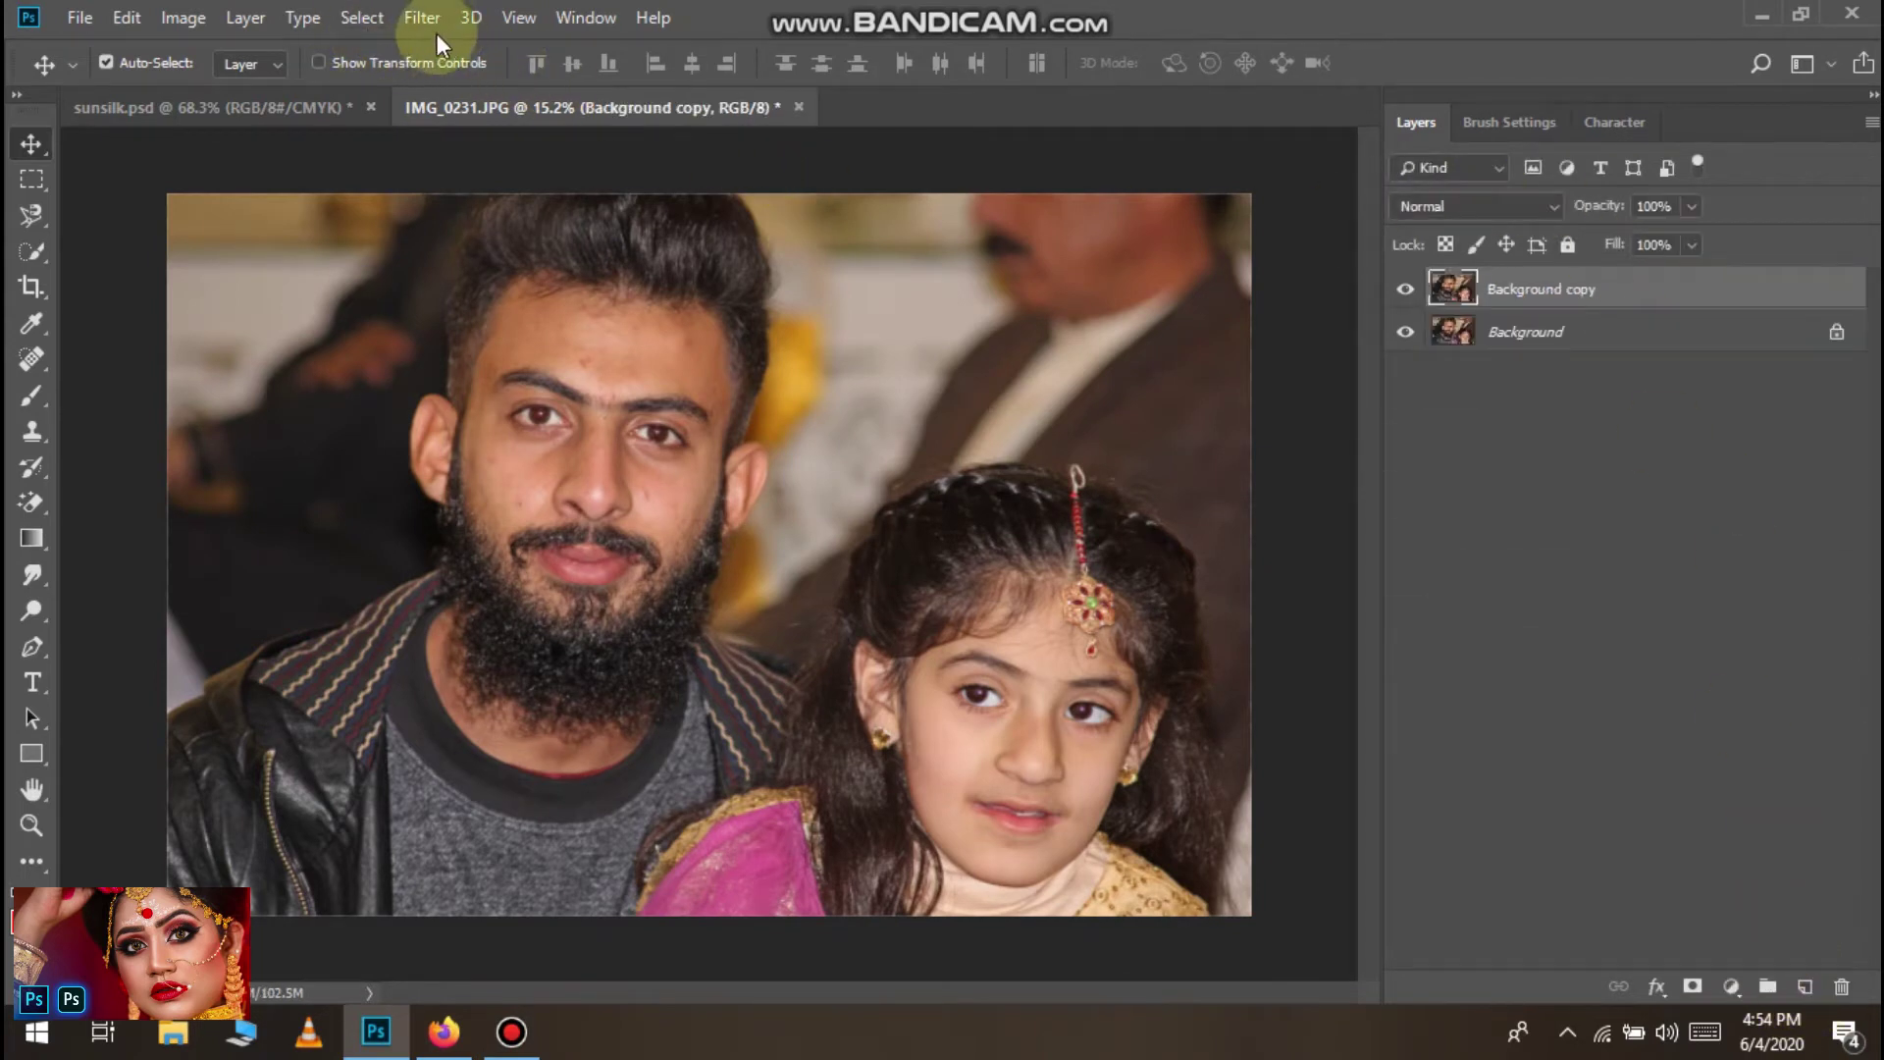
{"action": "left_click", "coordinate": [182, 20]}
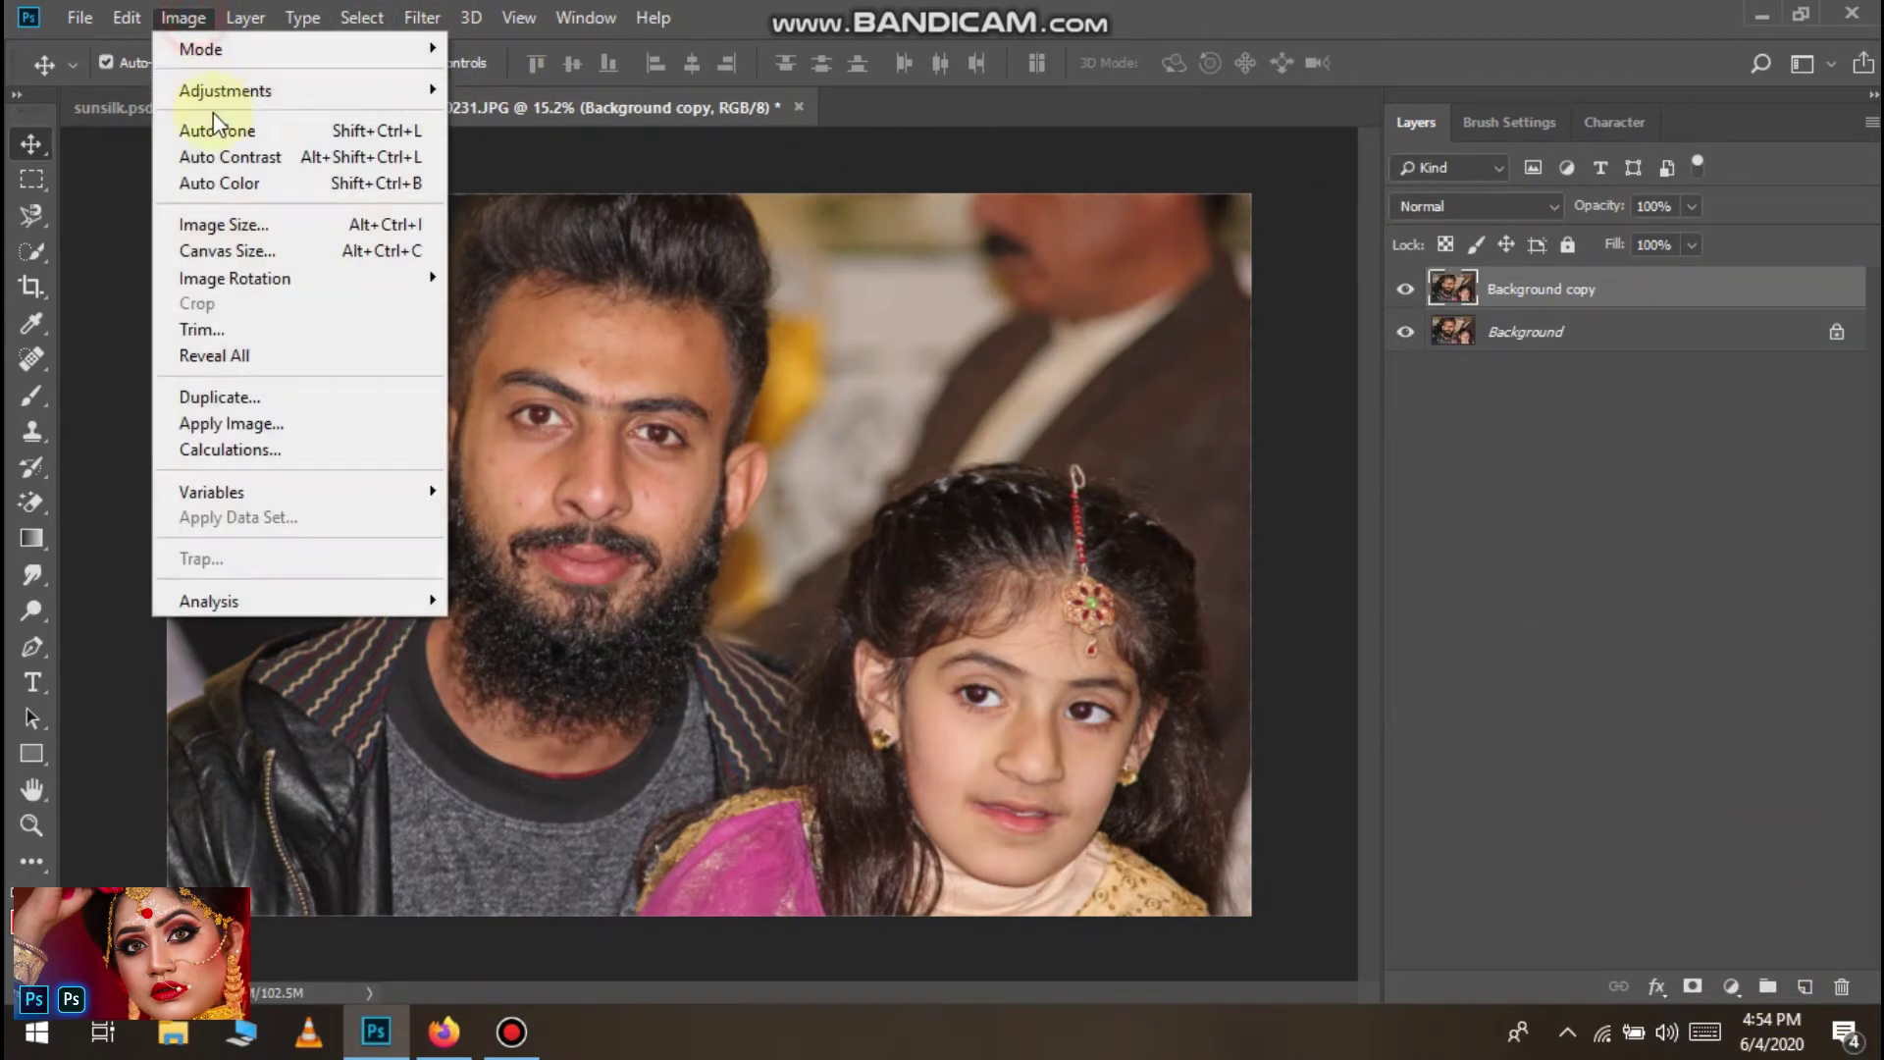
{"action": "left_click", "coordinate": [263, 102]}
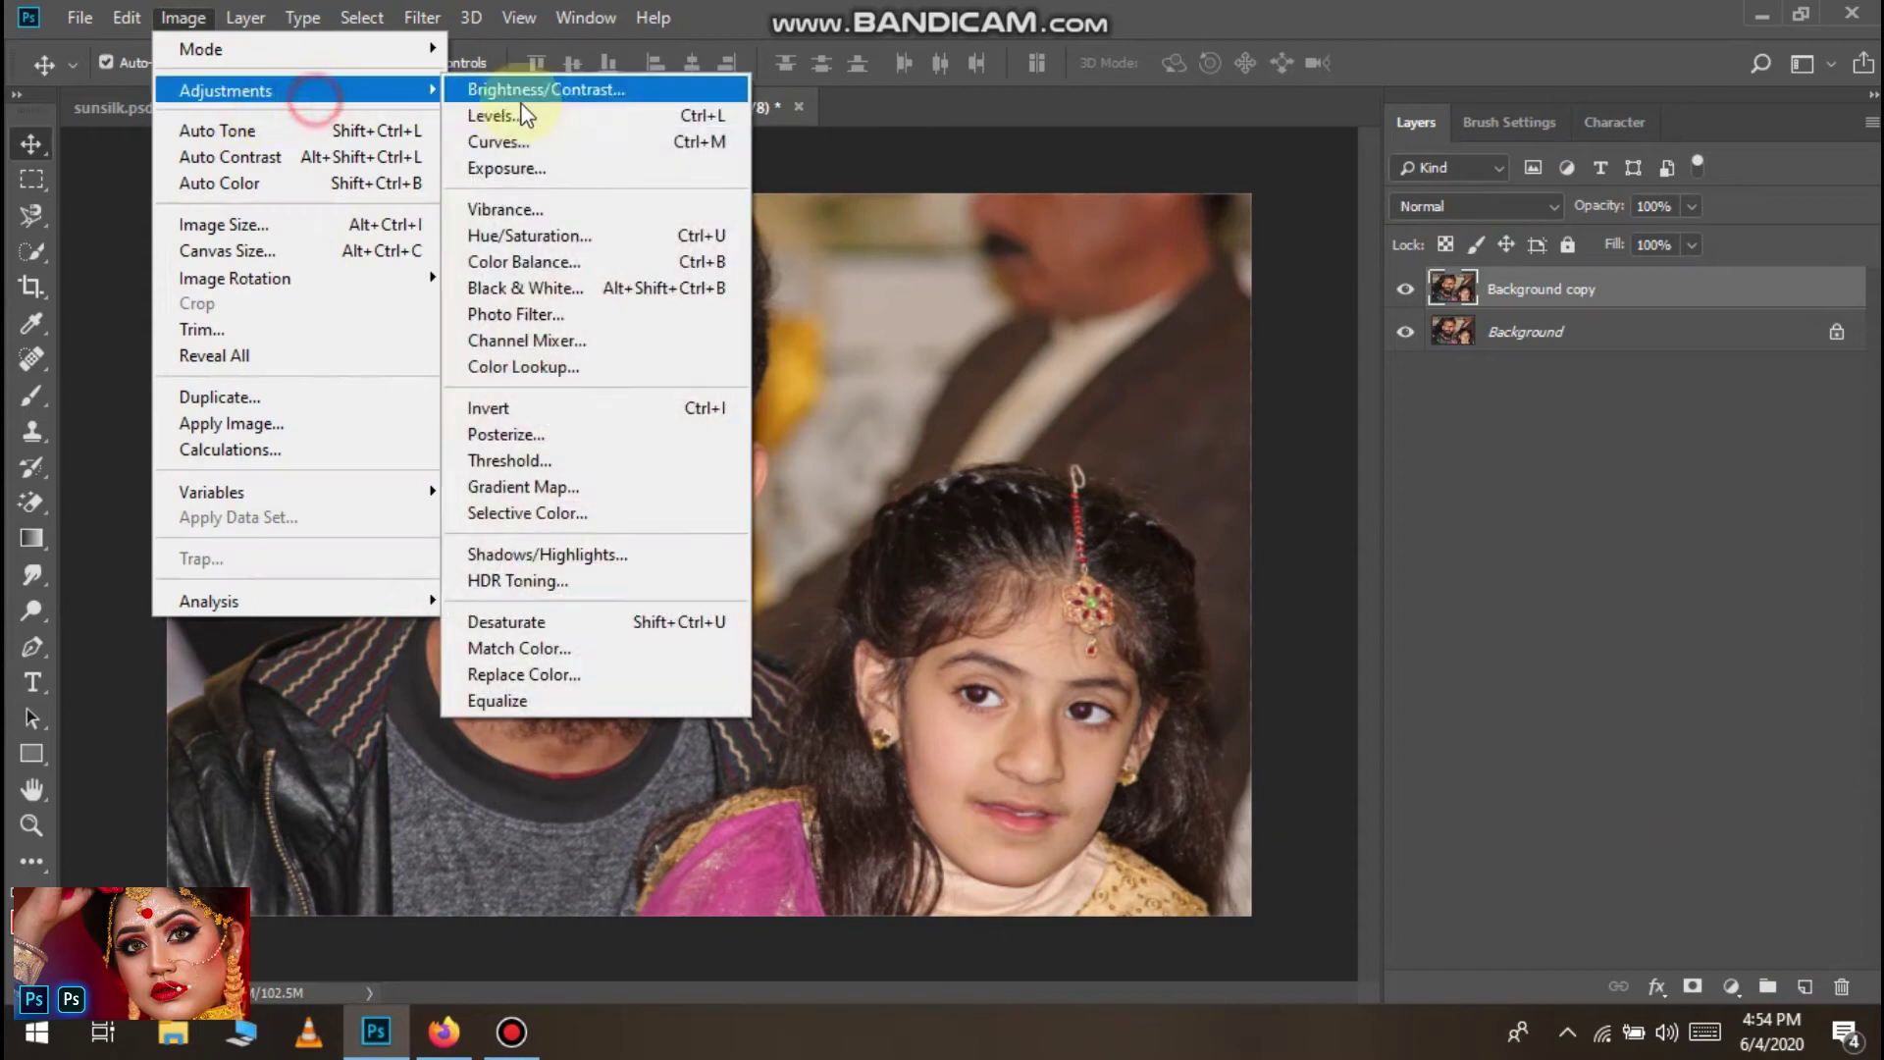
{"action": "left_click", "coordinate": [573, 123]}
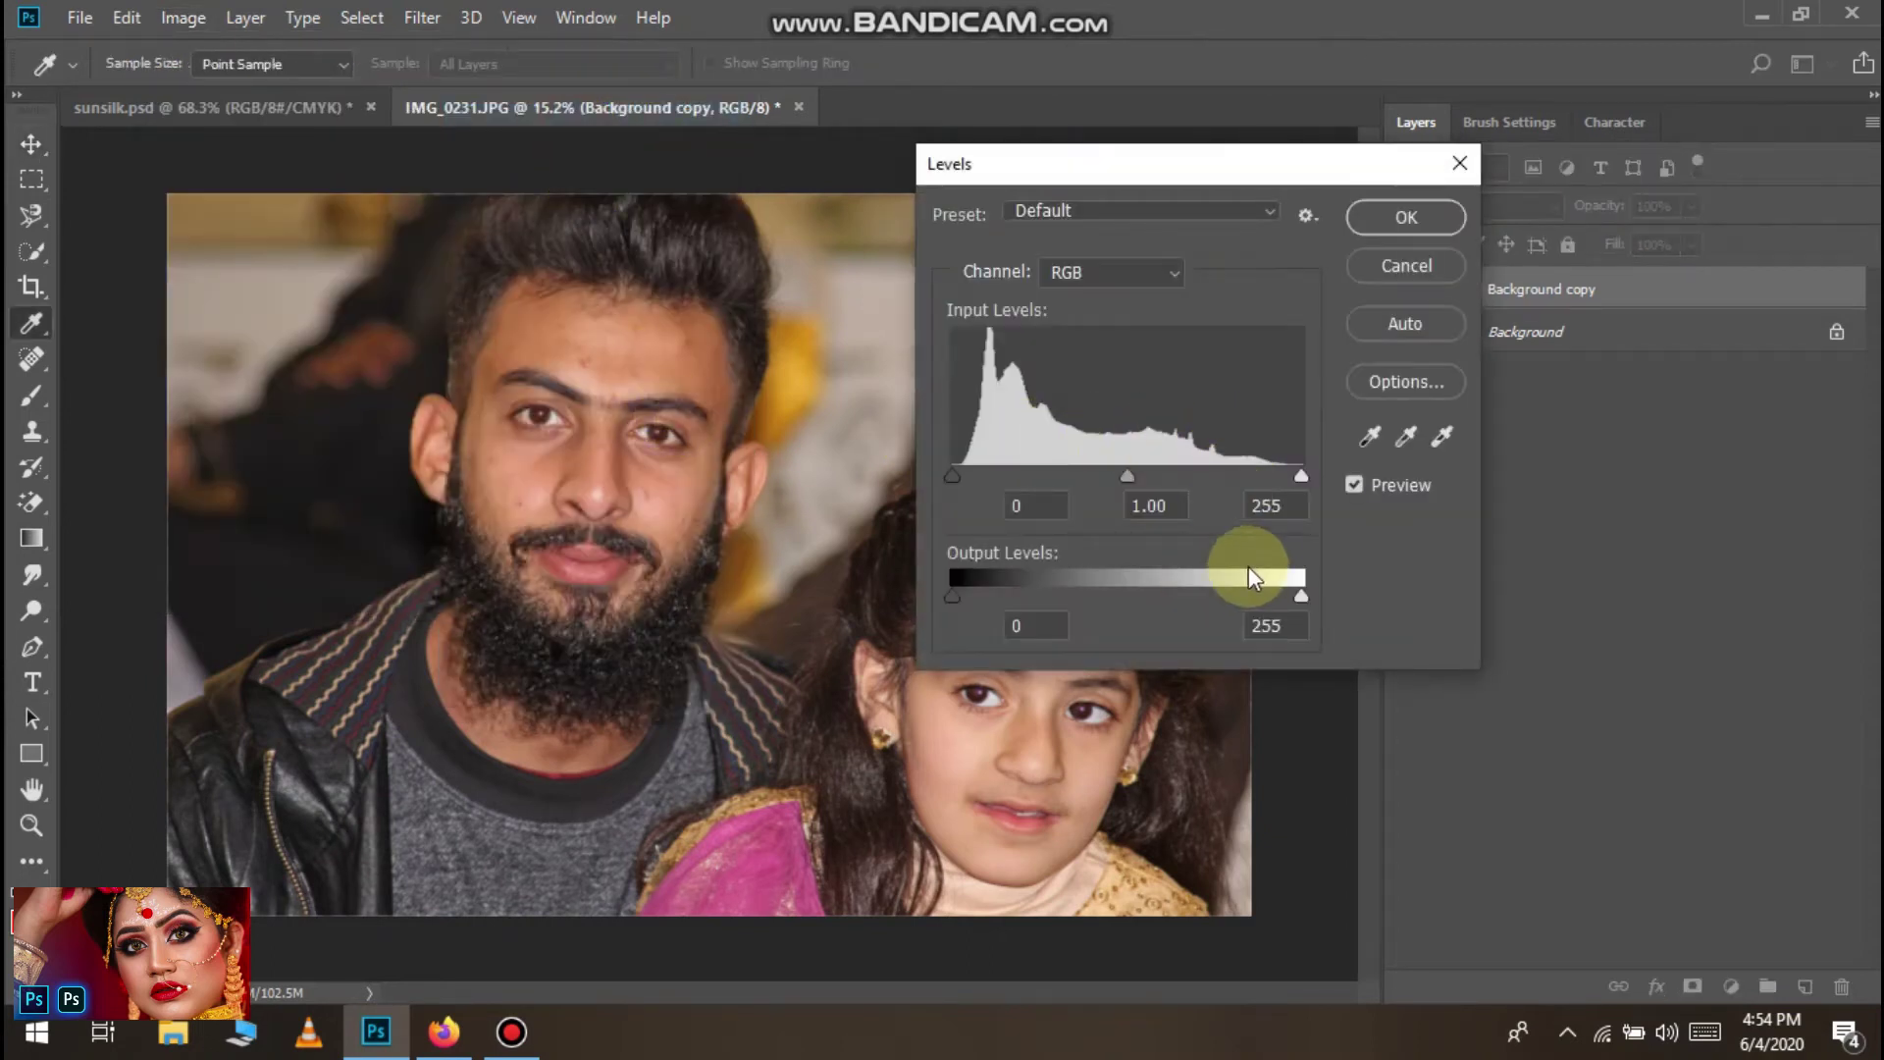
{"action": "left_click_drag", "start_coordinate": [1301, 594], "coordinate": [1265, 581]}
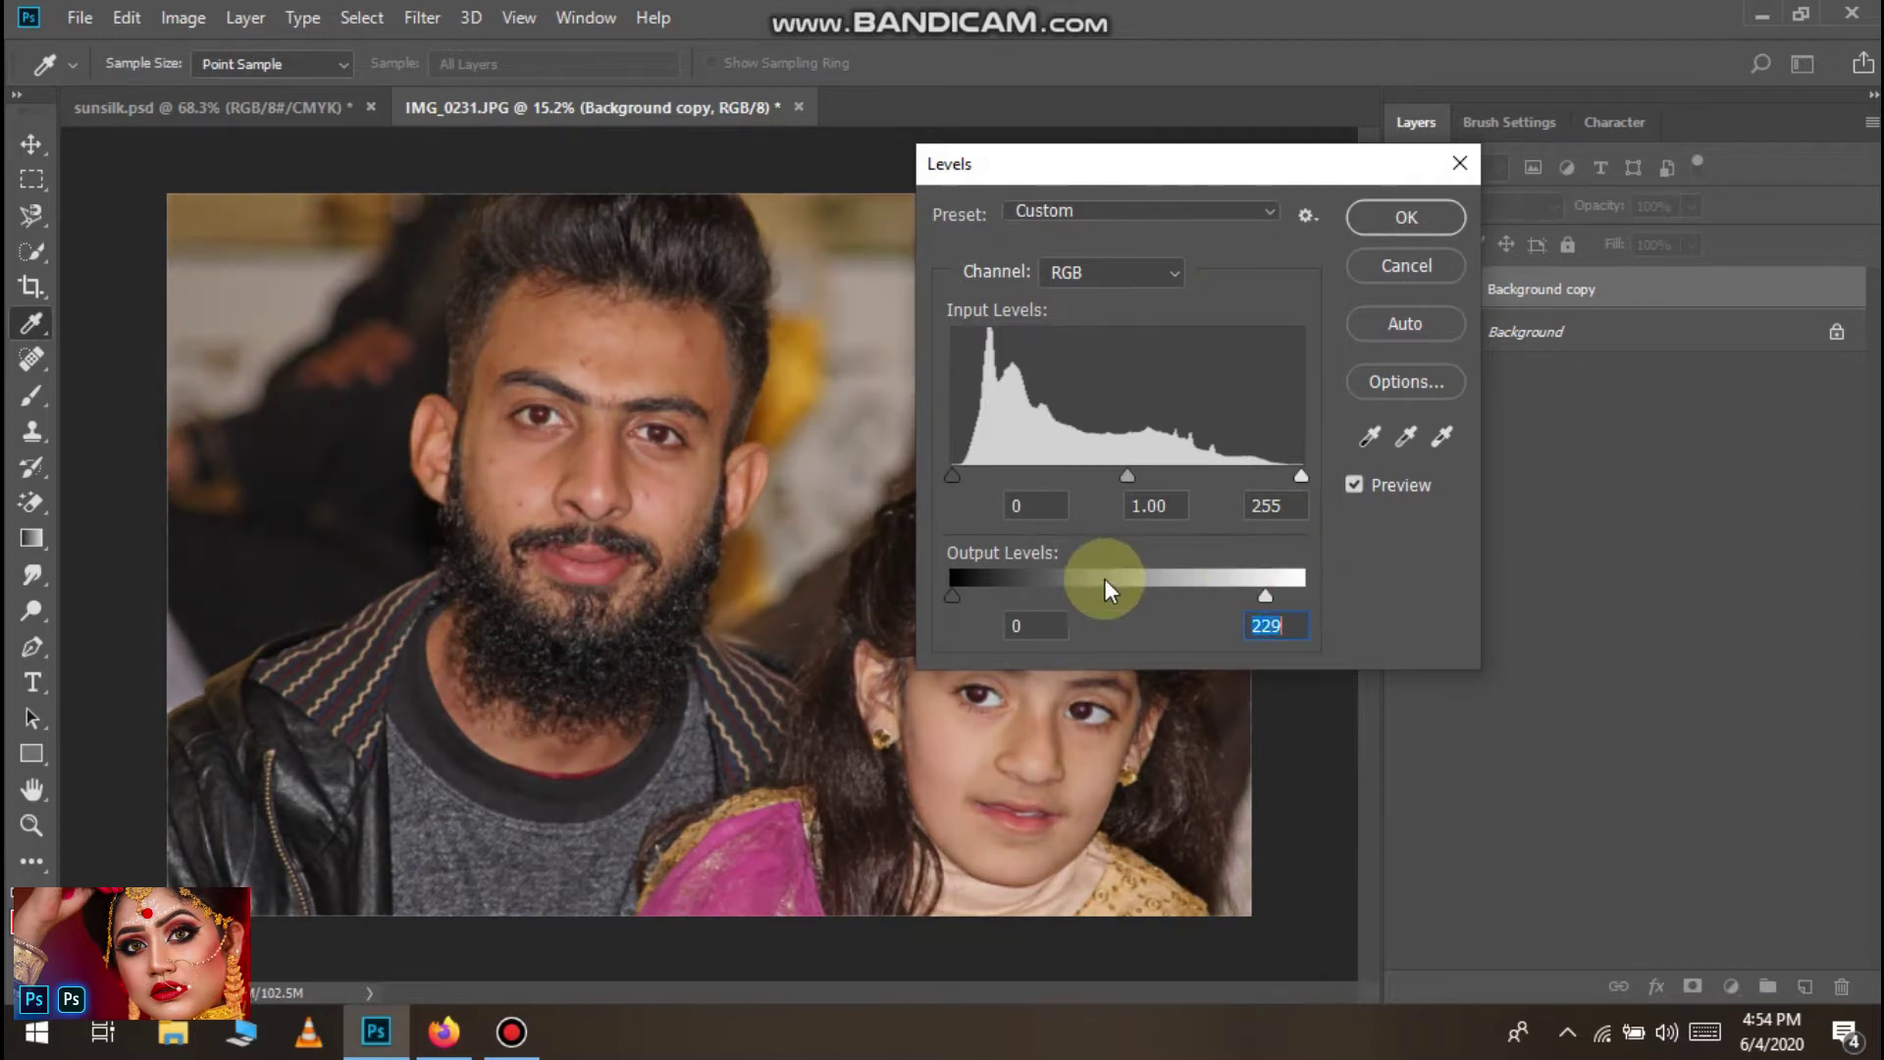
{"action": "mouse_move", "coordinate": [947, 588]}
{"action": "left_mouse_down"}
{"action": "mouse_move", "coordinate": [1016, 592]}
{"action": "mouse_move", "coordinate": [957, 602]}
{"action": "left_mouse_up"}
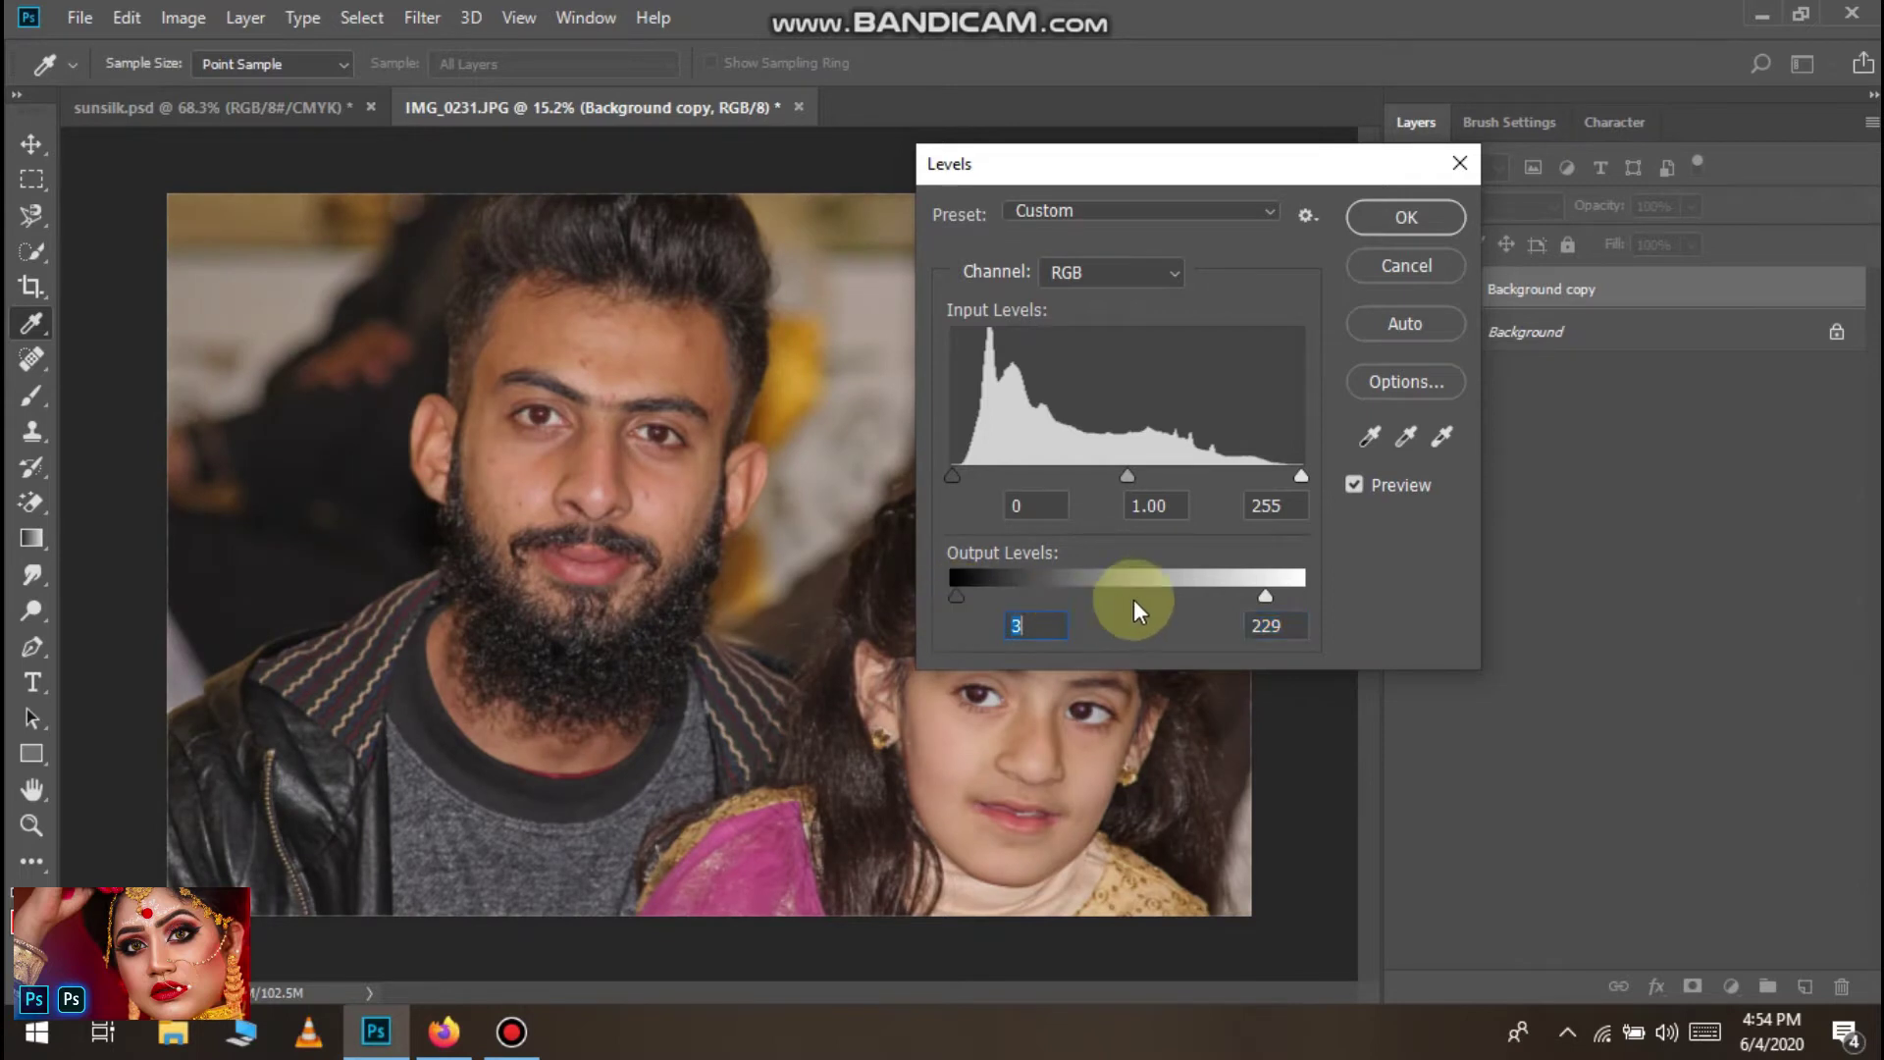
{"action": "left_click", "coordinate": [1375, 230]}
{"action": "key", "text": "v"}
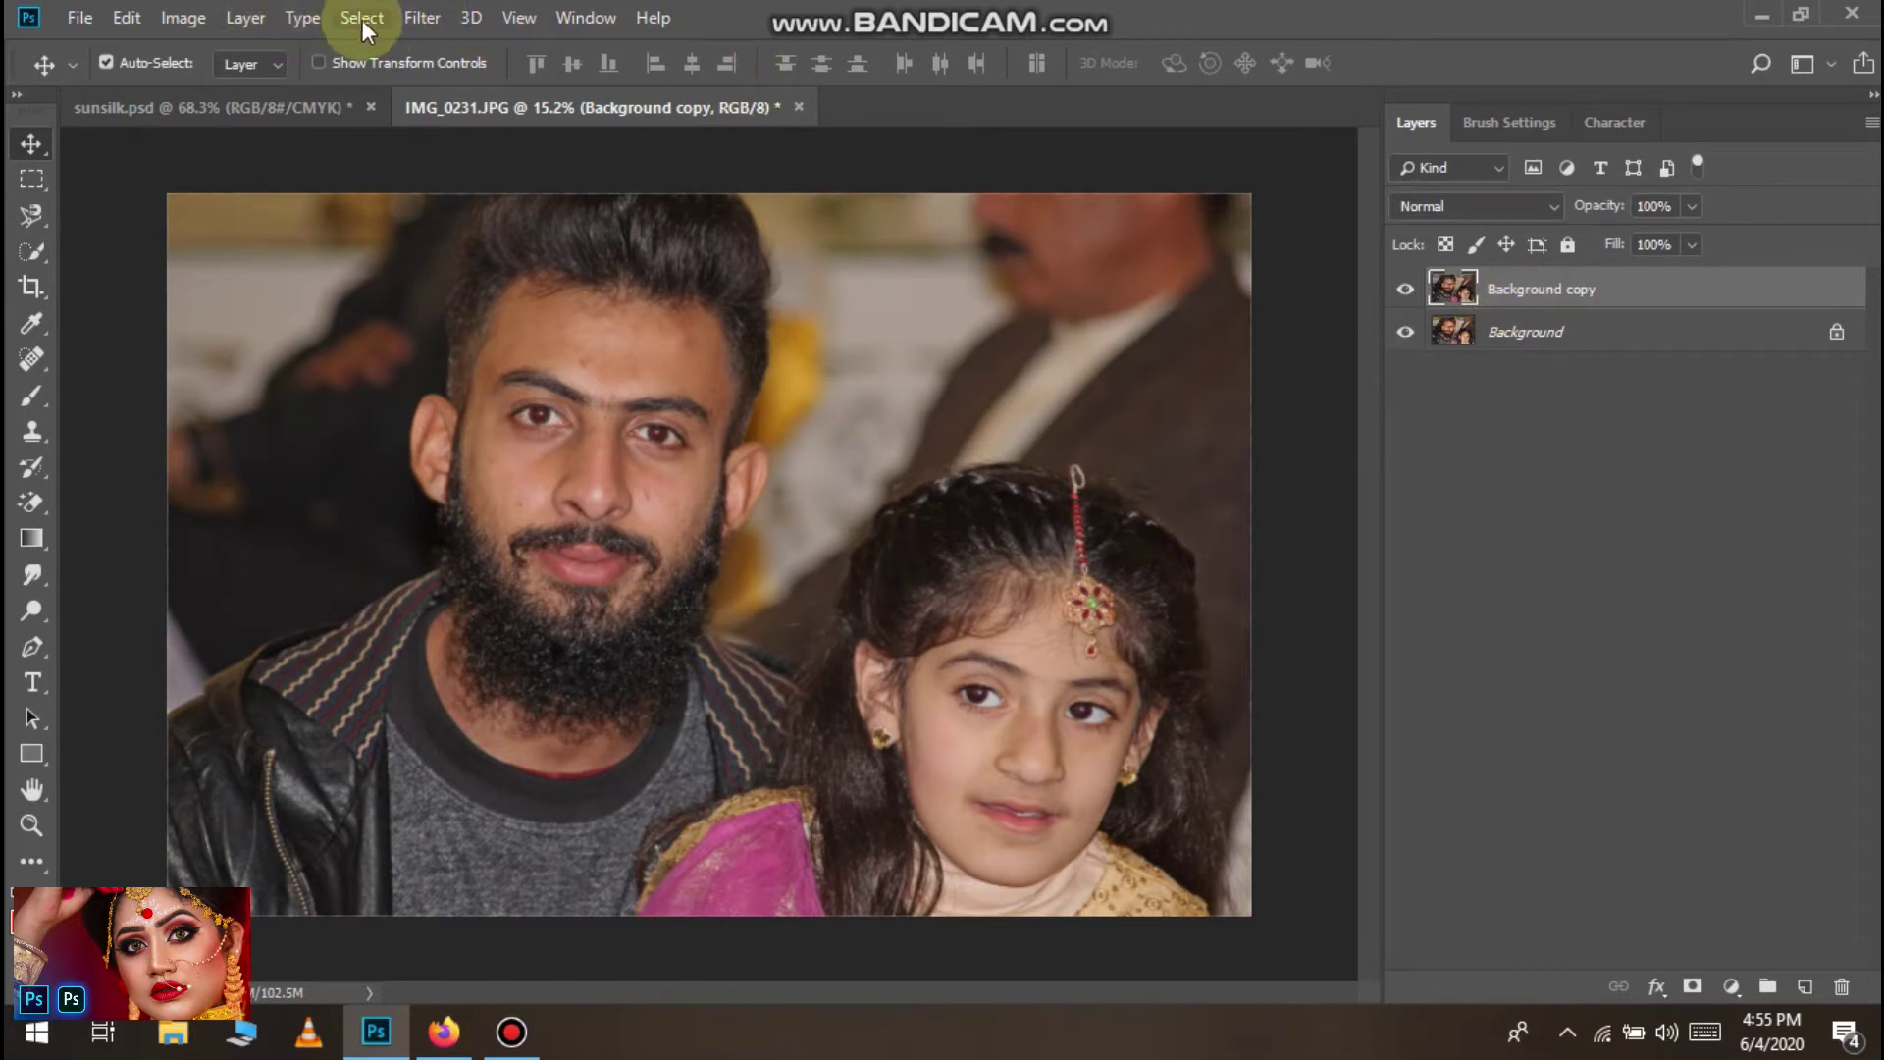
Duplicate the Background copy layer
{"action": "left_click", "coordinate": [404, 19]}
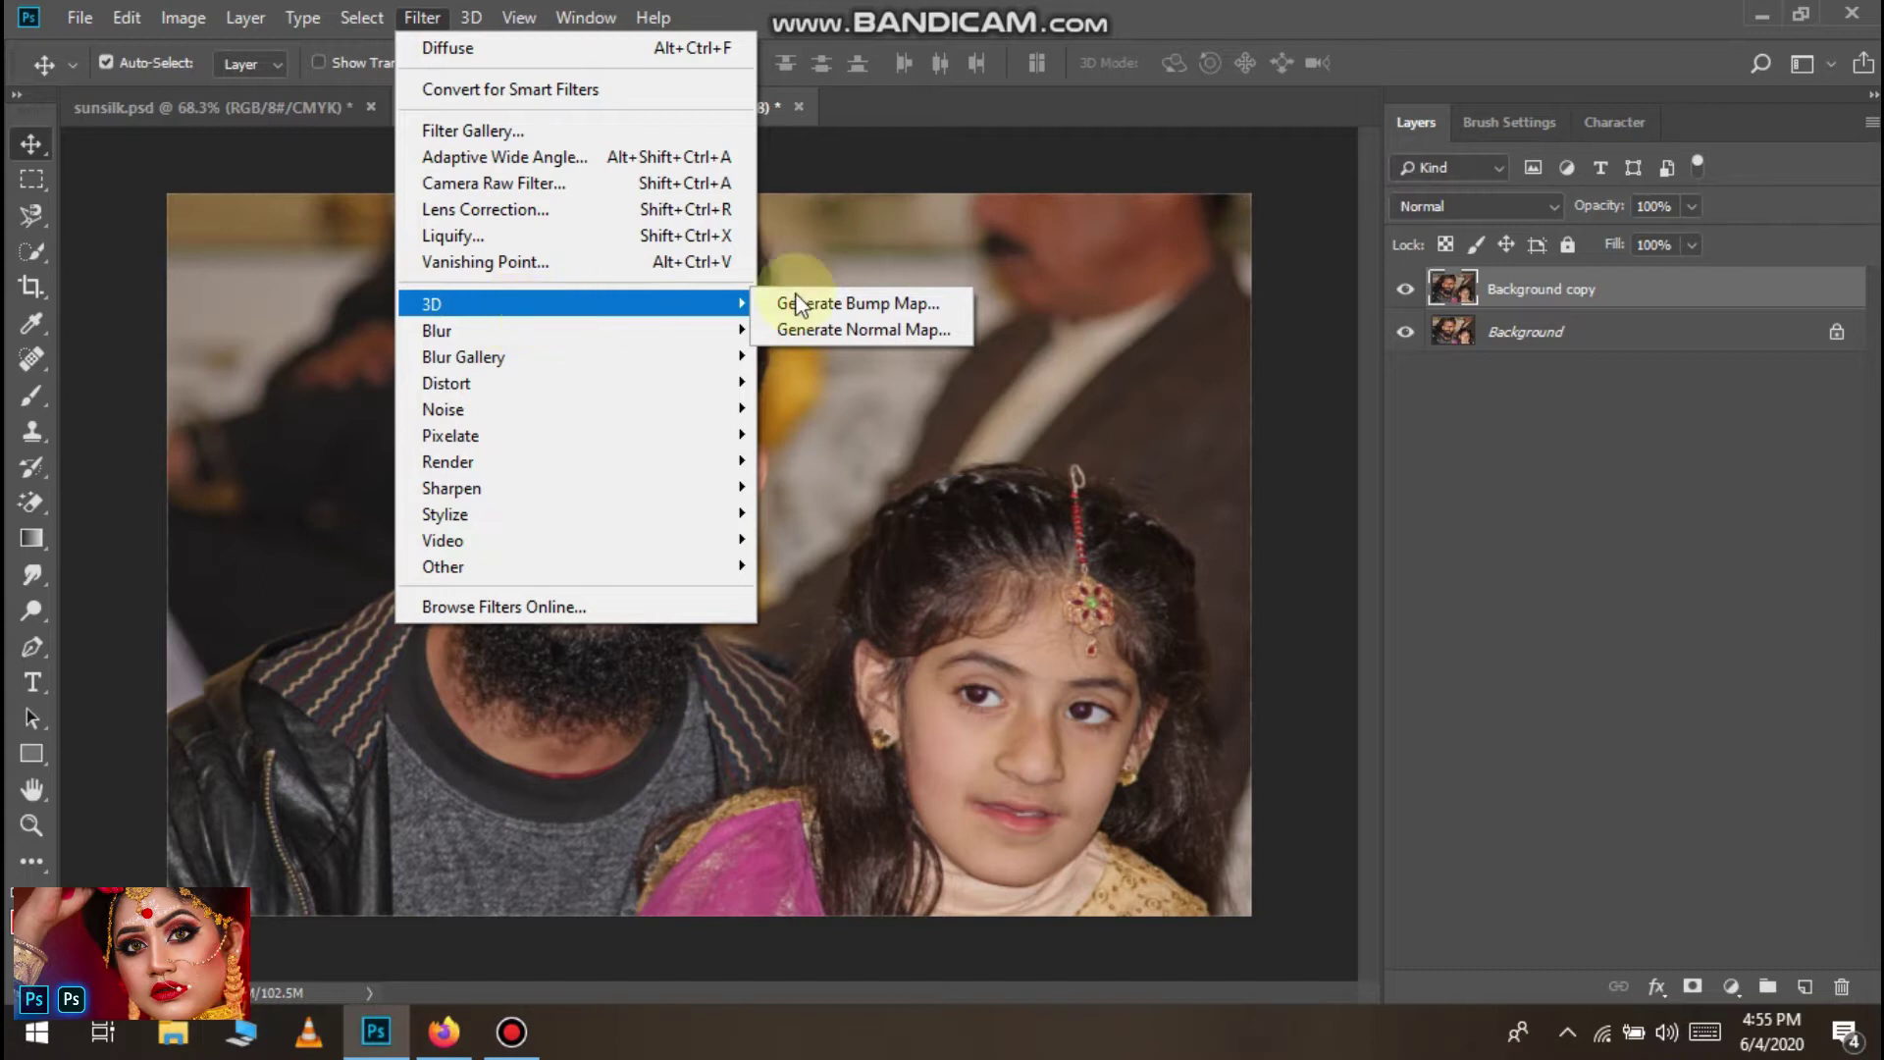
{"action": "left_click", "coordinate": [1070, 196]}
{"action": "left_click_drag", "start_coordinate": [1530, 291], "coordinate": [1784, 989]}
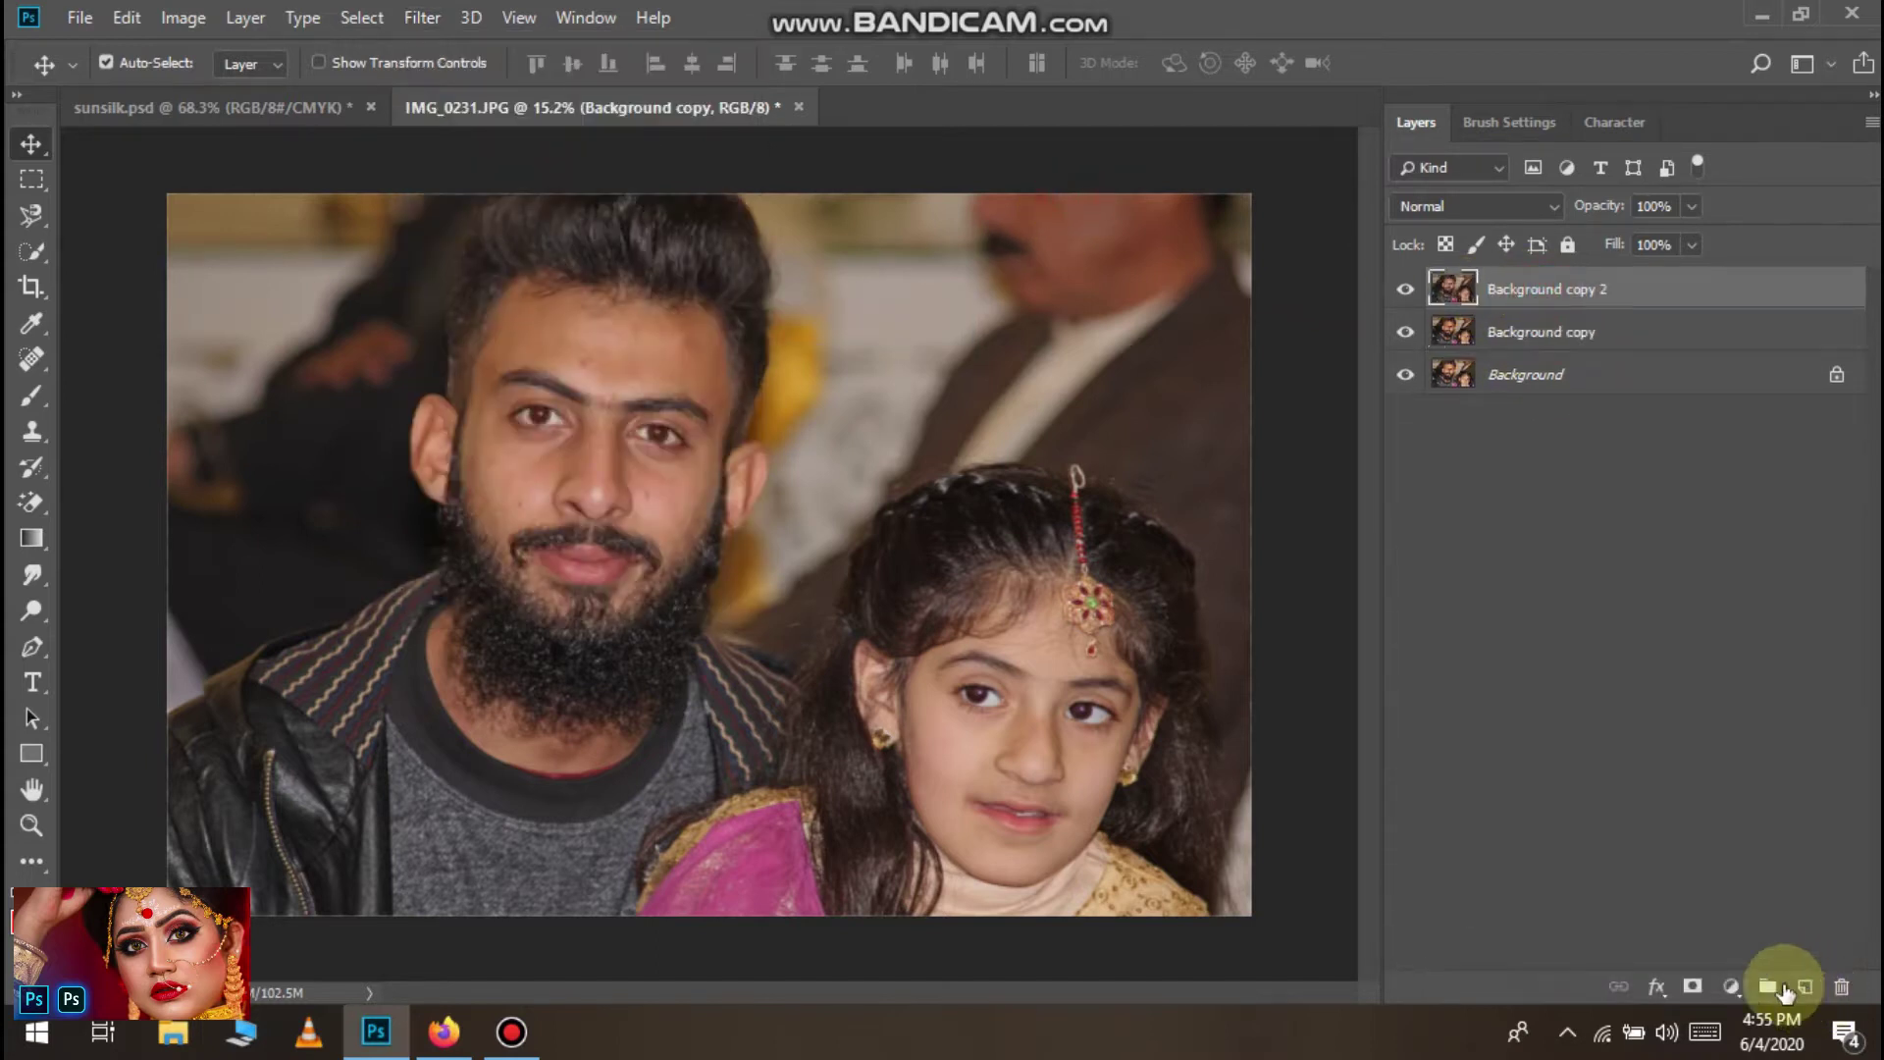
Apply a High Pass filter with a 2.2-pixel radius to Background copy 2 and set its blend mode to Overlay
{"action": "left_click", "coordinate": [423, 20]}
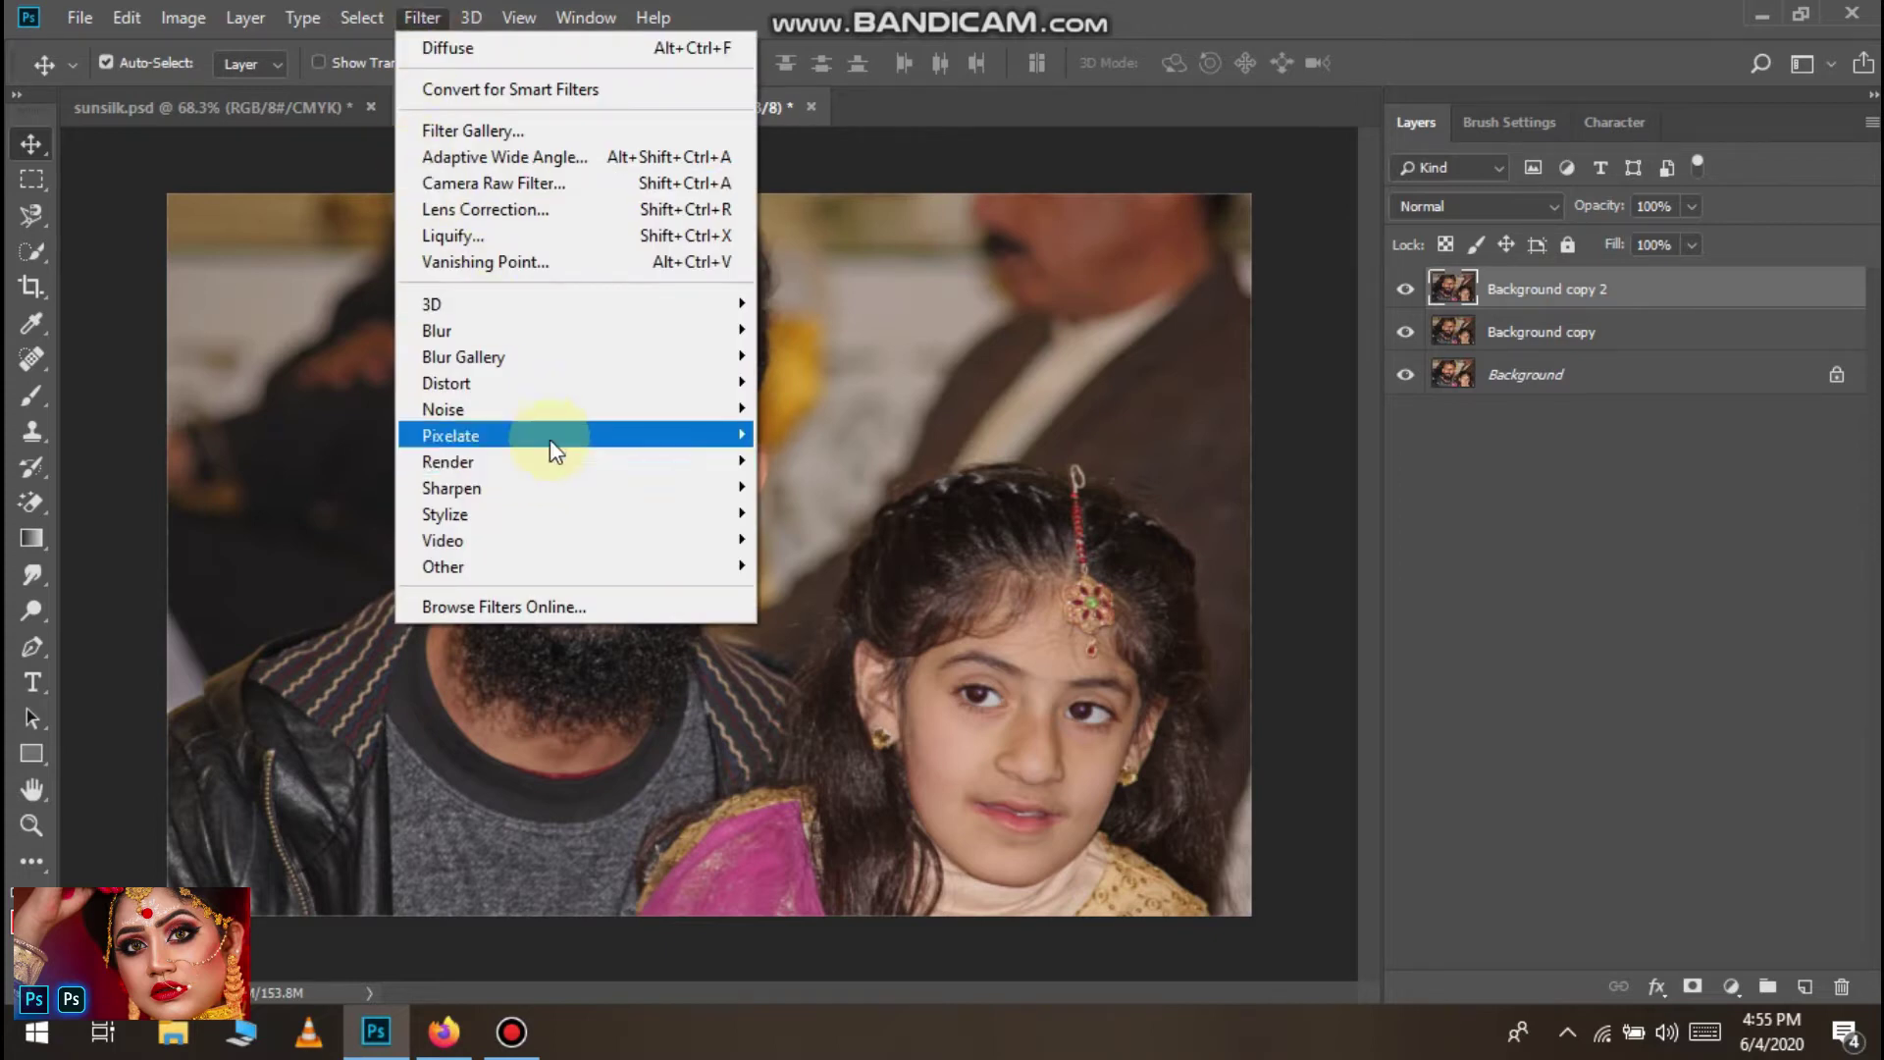
{"action": "mouse_move", "coordinate": [589, 566]}
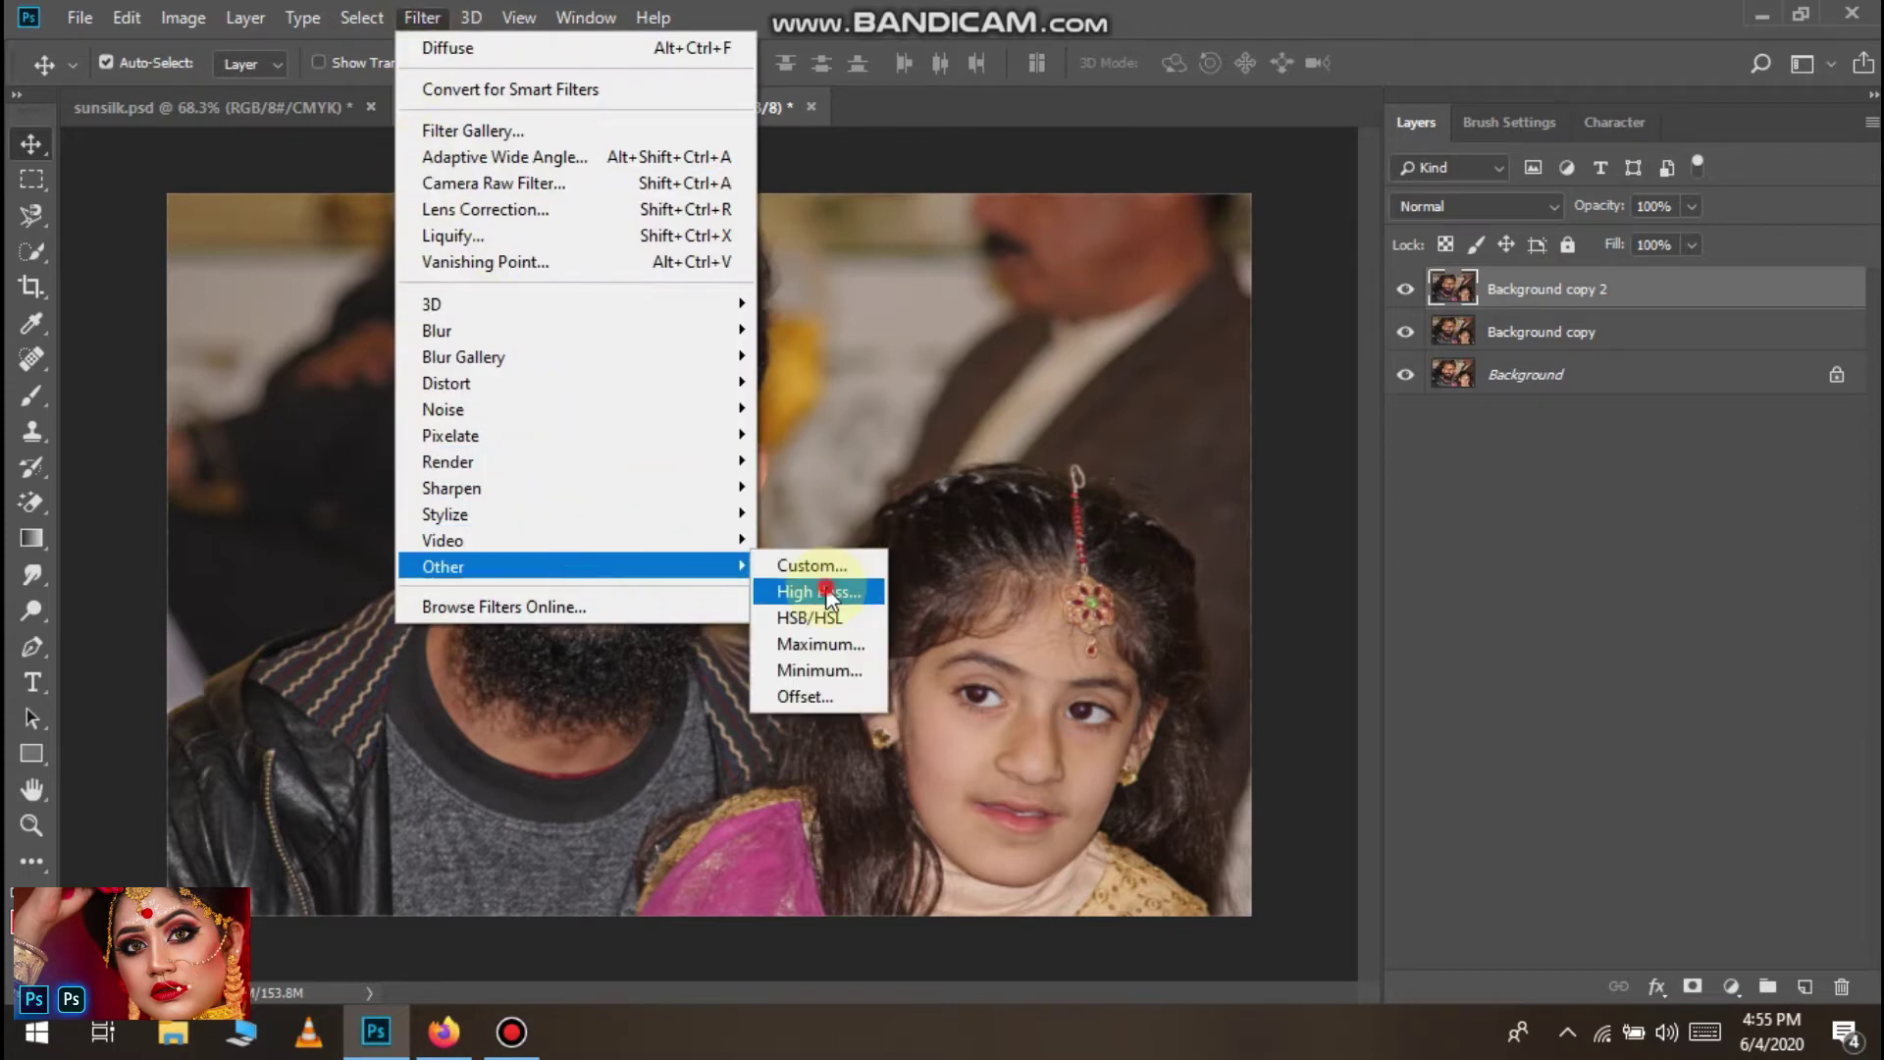
{"action": "left_click", "coordinate": [822, 588]}
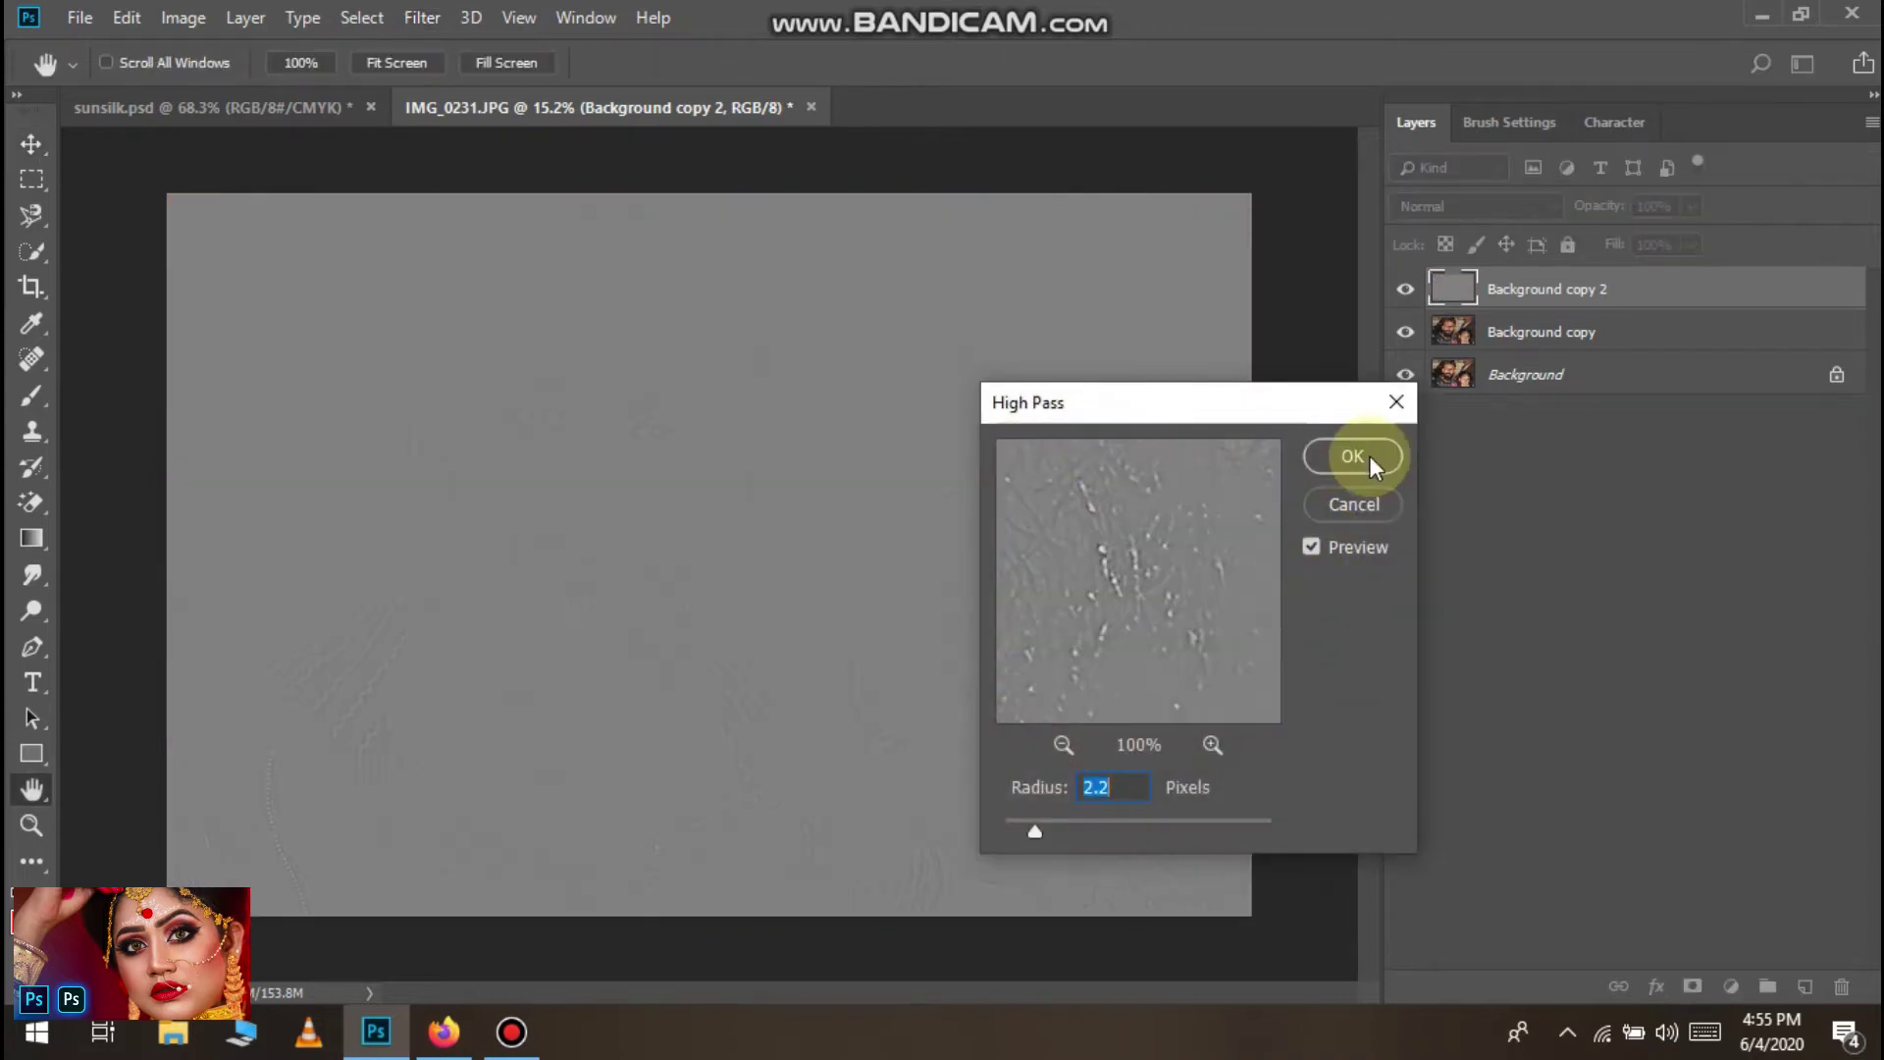
{"action": "left_click", "coordinate": [1352, 455]}
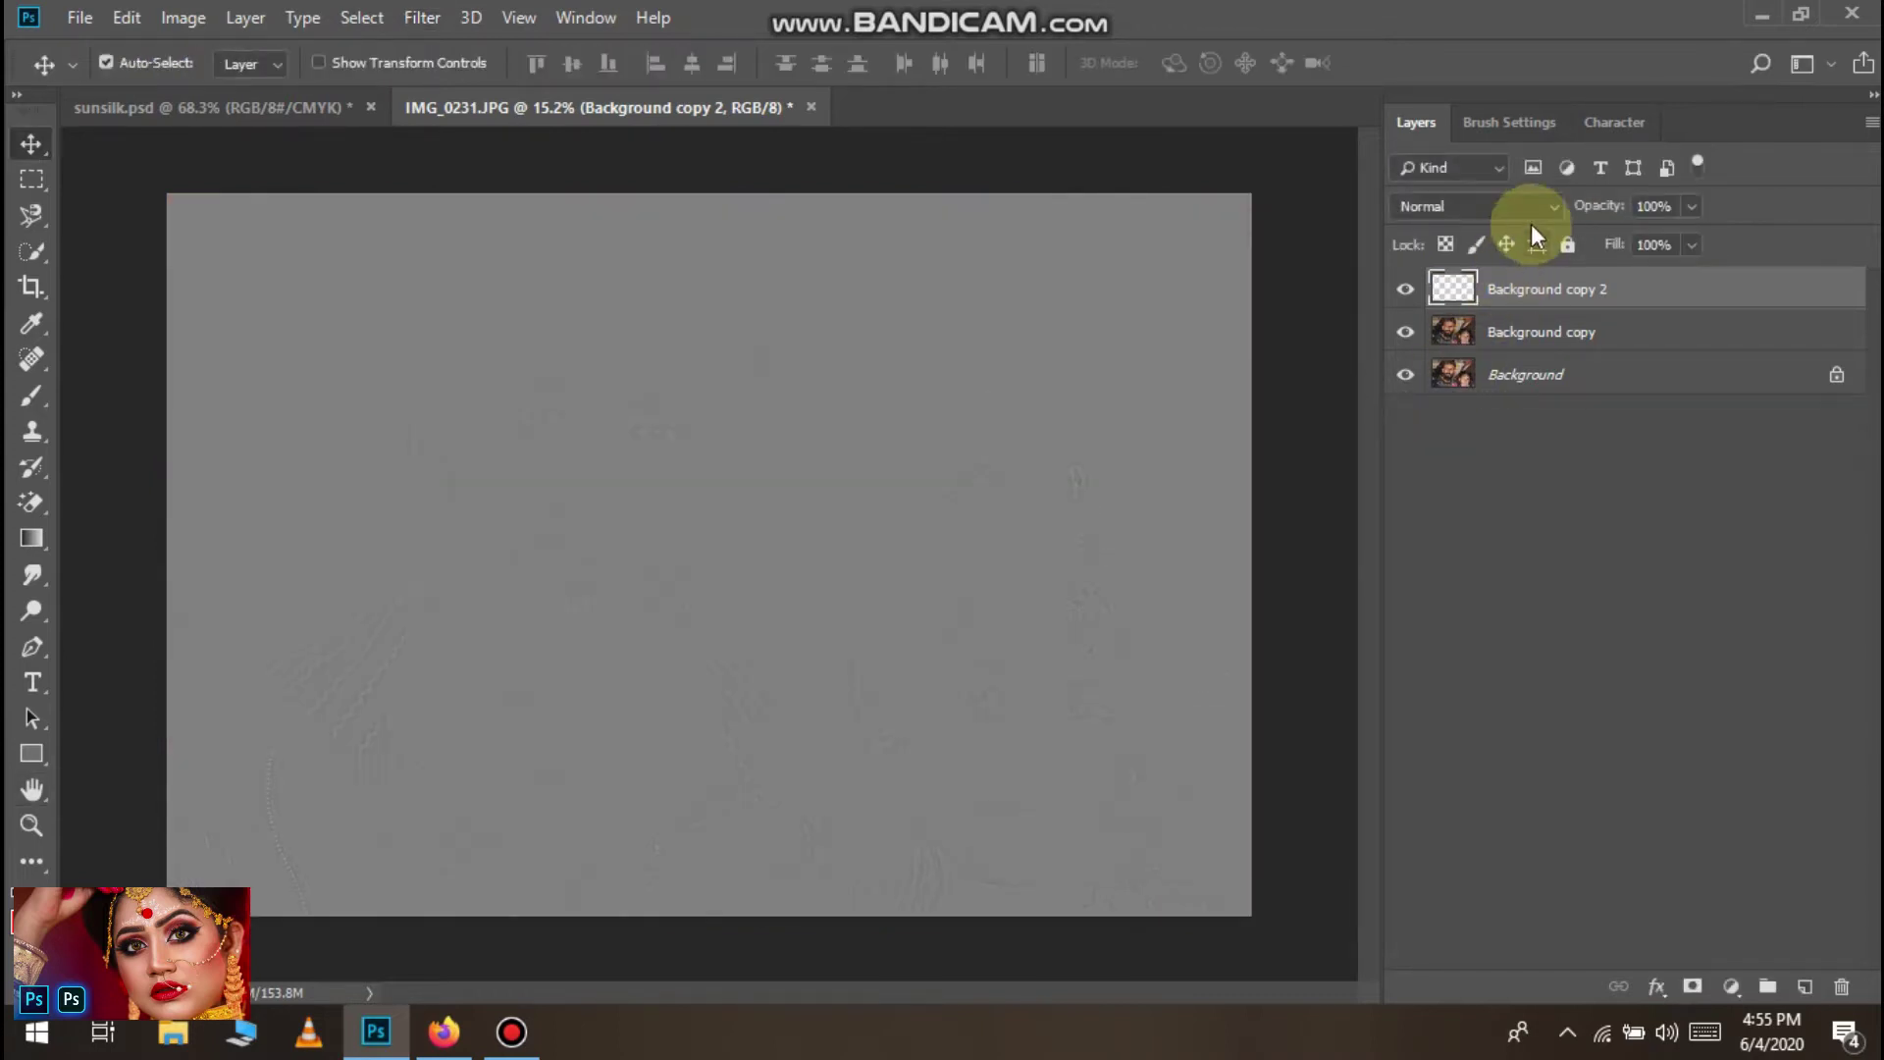
{"action": "left_click", "coordinate": [1533, 208]}
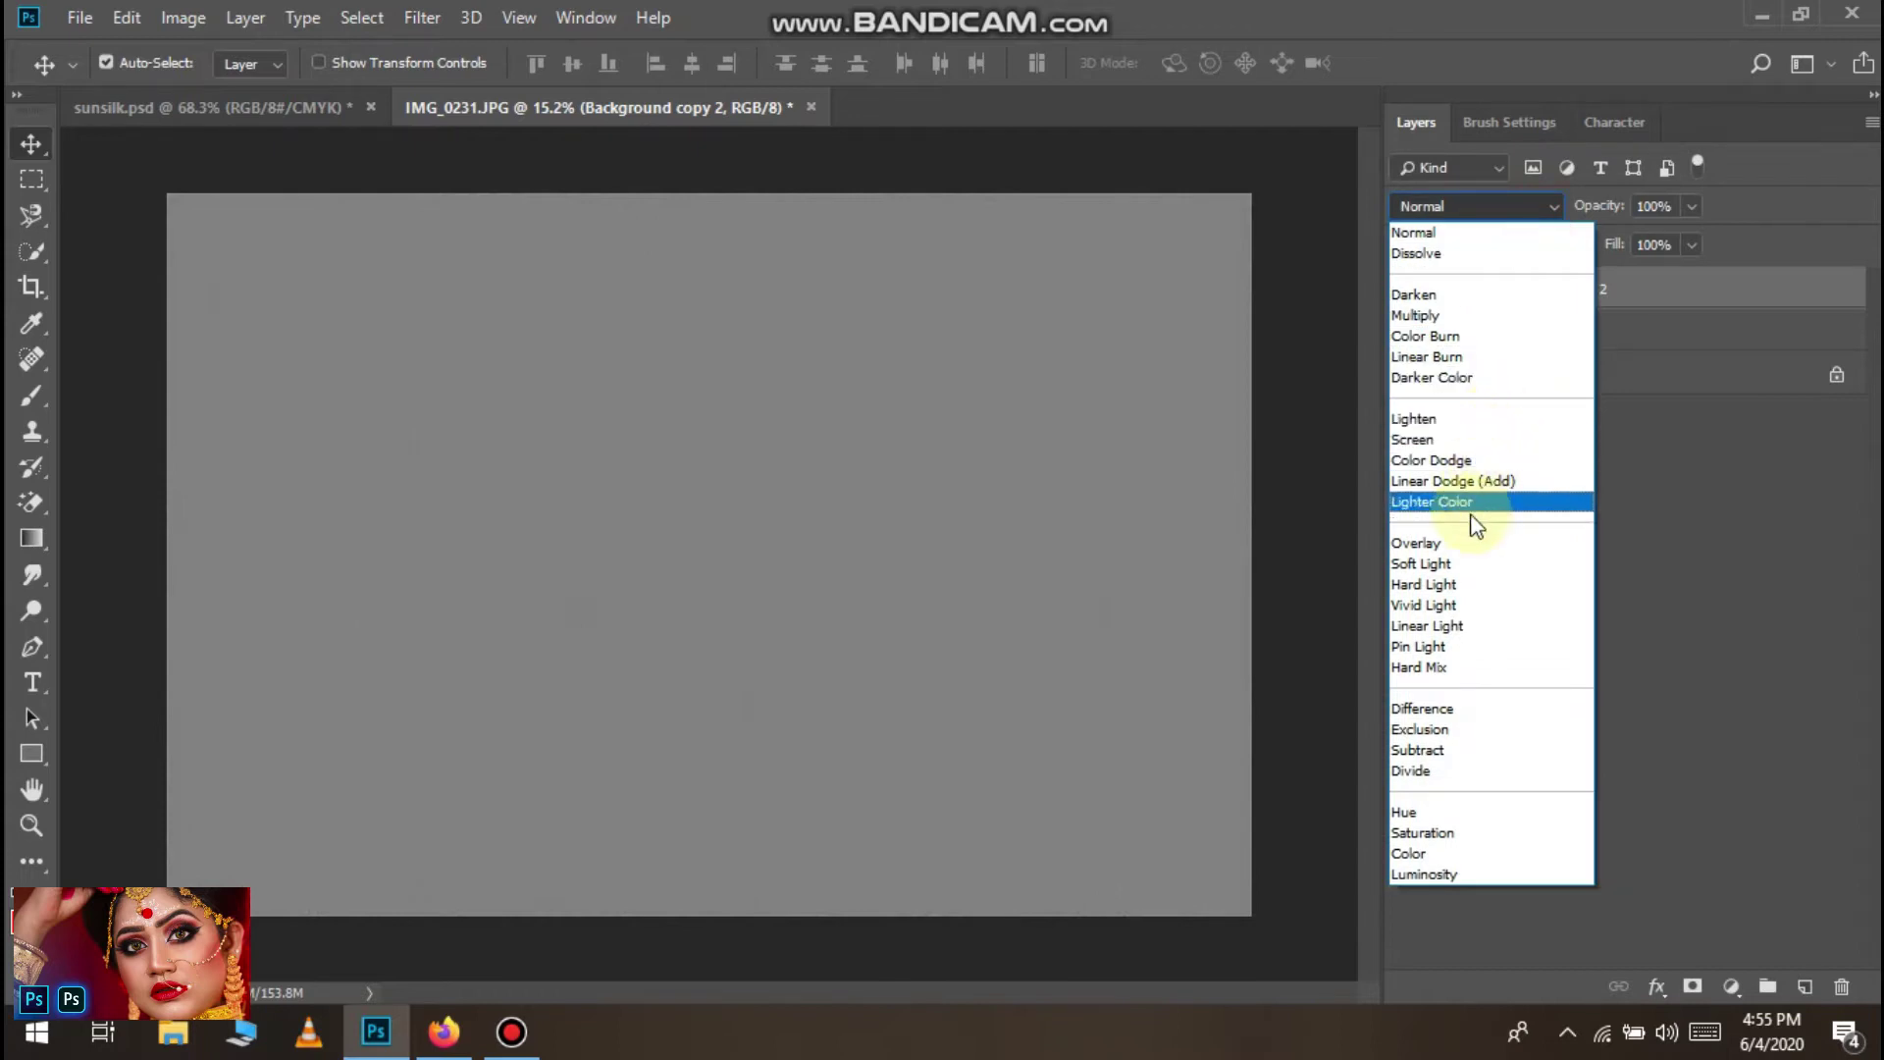
{"action": "left_click", "coordinate": [1462, 544]}
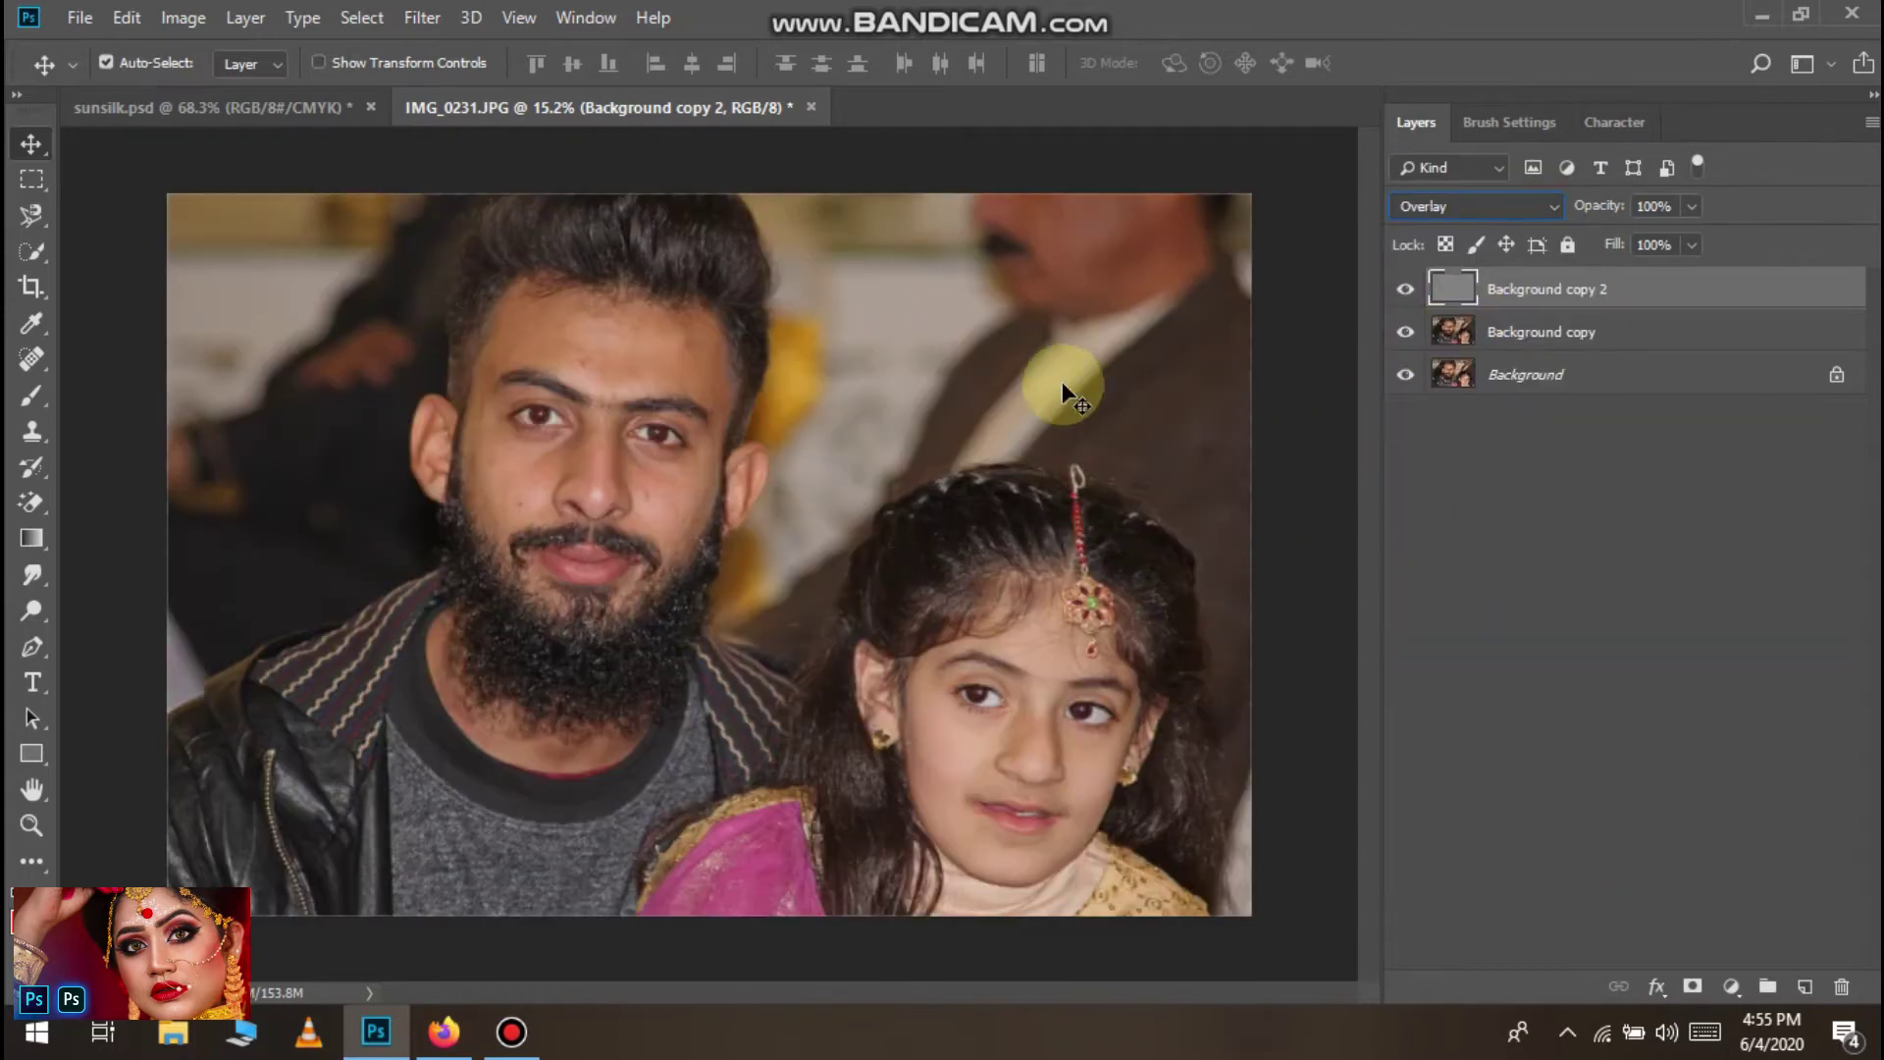
Try merging the Overlay layer with Background copy, inspect the man's face, and undo the merge
{"action": "left_click", "coordinate": [1533, 334], "text": "ctrl"}
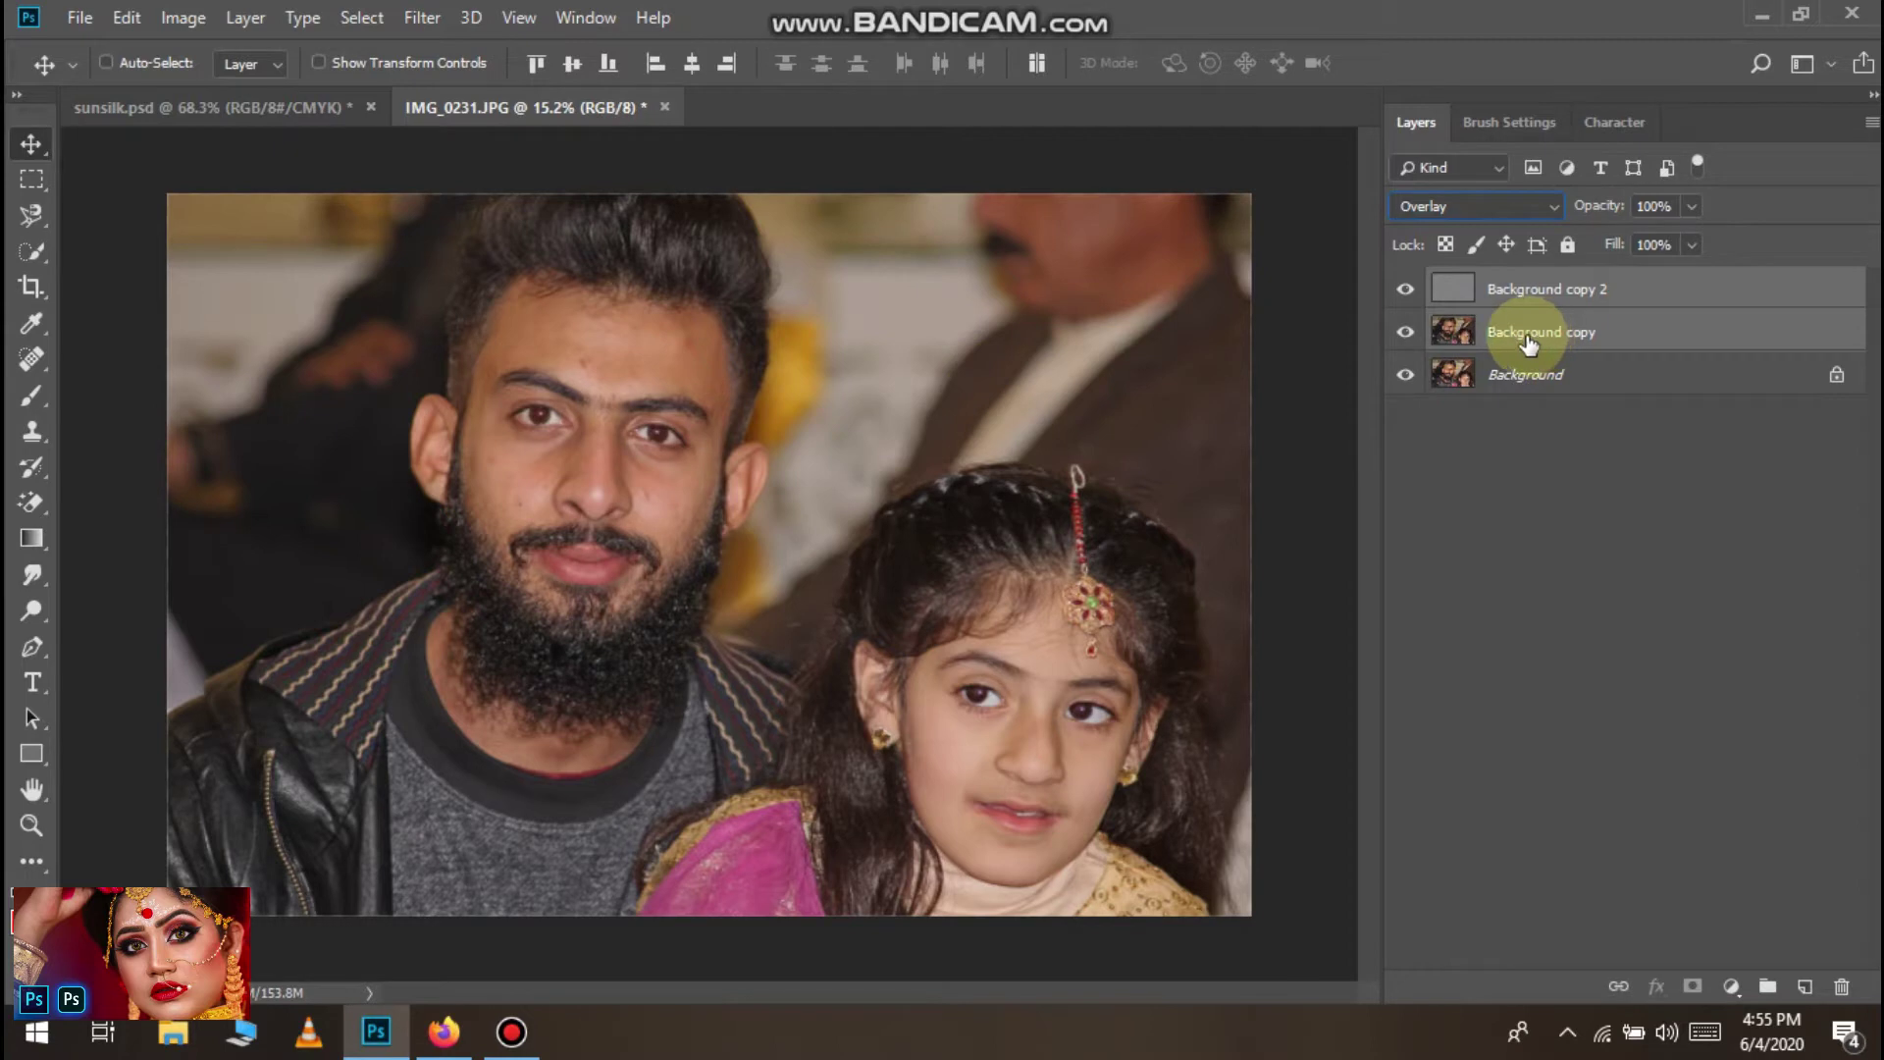
{"action": "key", "text": "ctrl+e"}
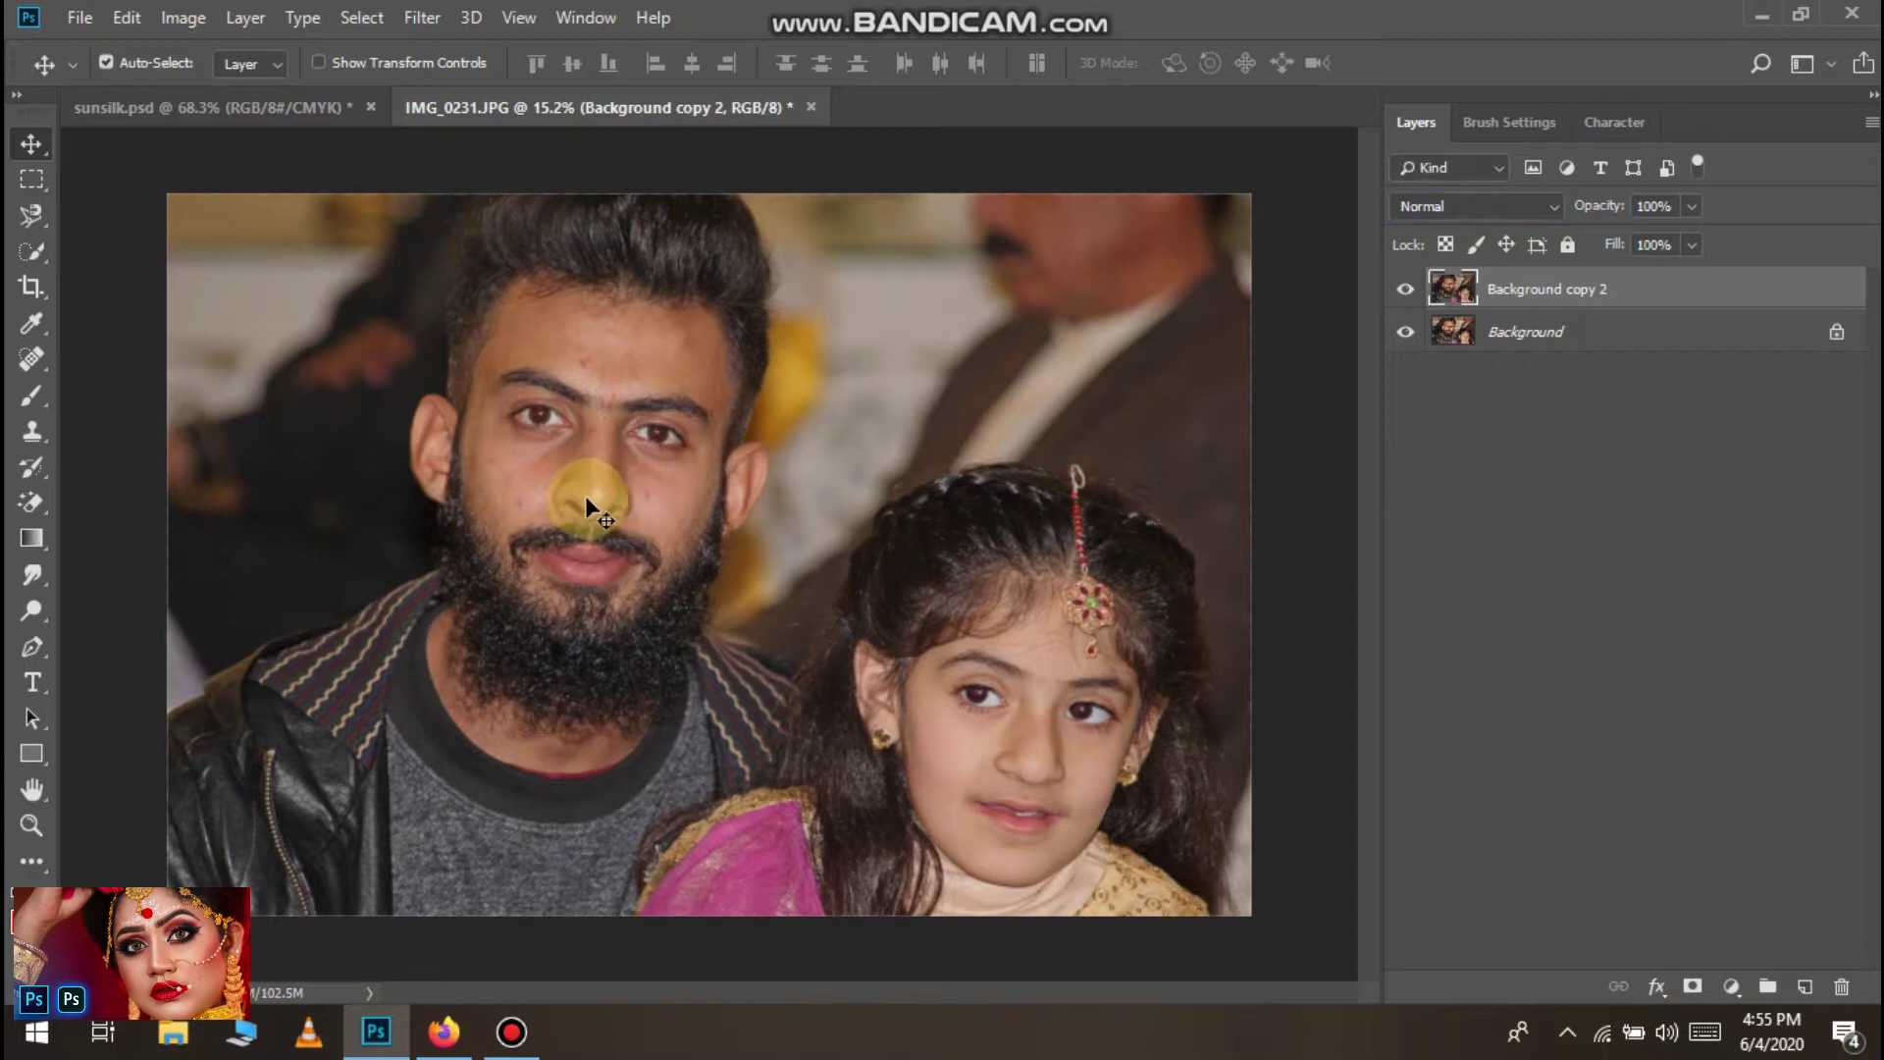
{"action": "scroll", "coordinate": [585, 496], "scroll_direction": "up", "scroll_amount": 1}
{"action": "scroll", "coordinate": [584, 497], "scroll_direction": "down", "scroll_amount": 2}
{"action": "scroll", "coordinate": [589, 490], "scroll_direction": "up", "scroll_amount": 5}
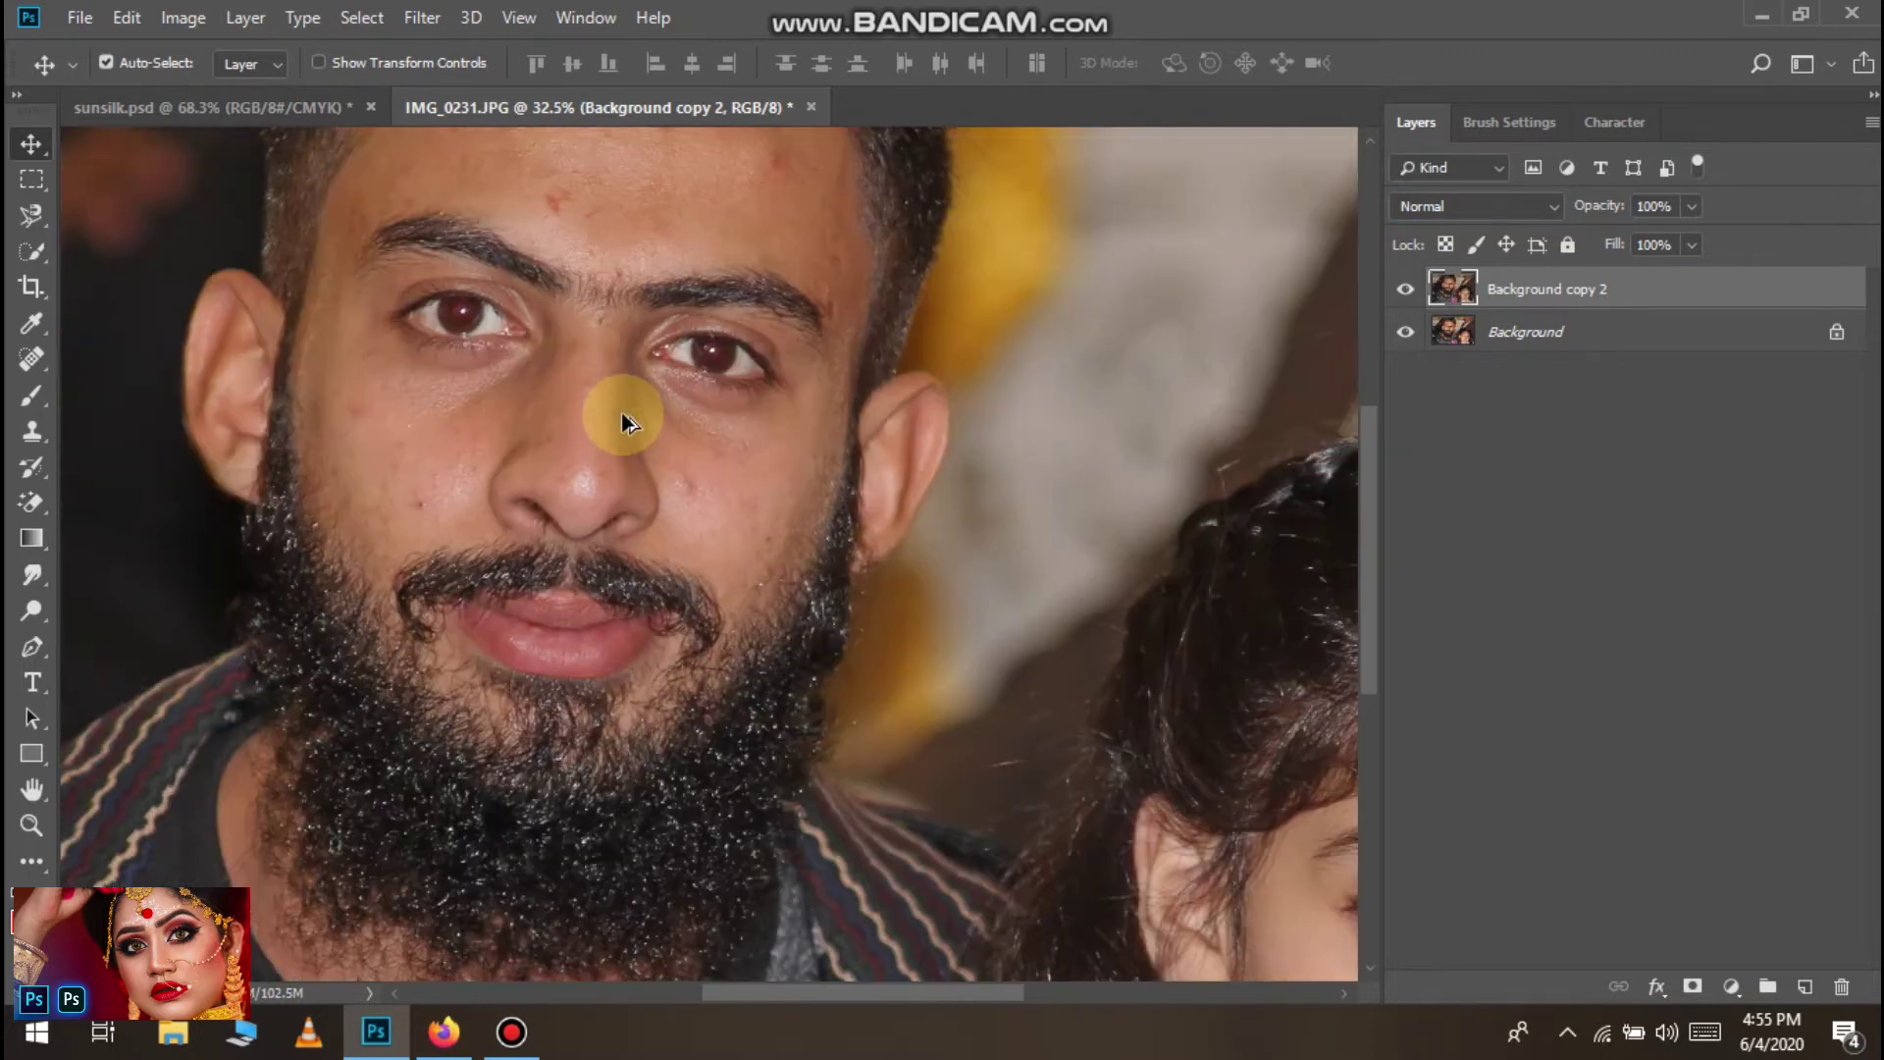
{"action": "scroll", "coordinate": [621, 412], "scroll_direction": "up", "scroll_amount": 4}
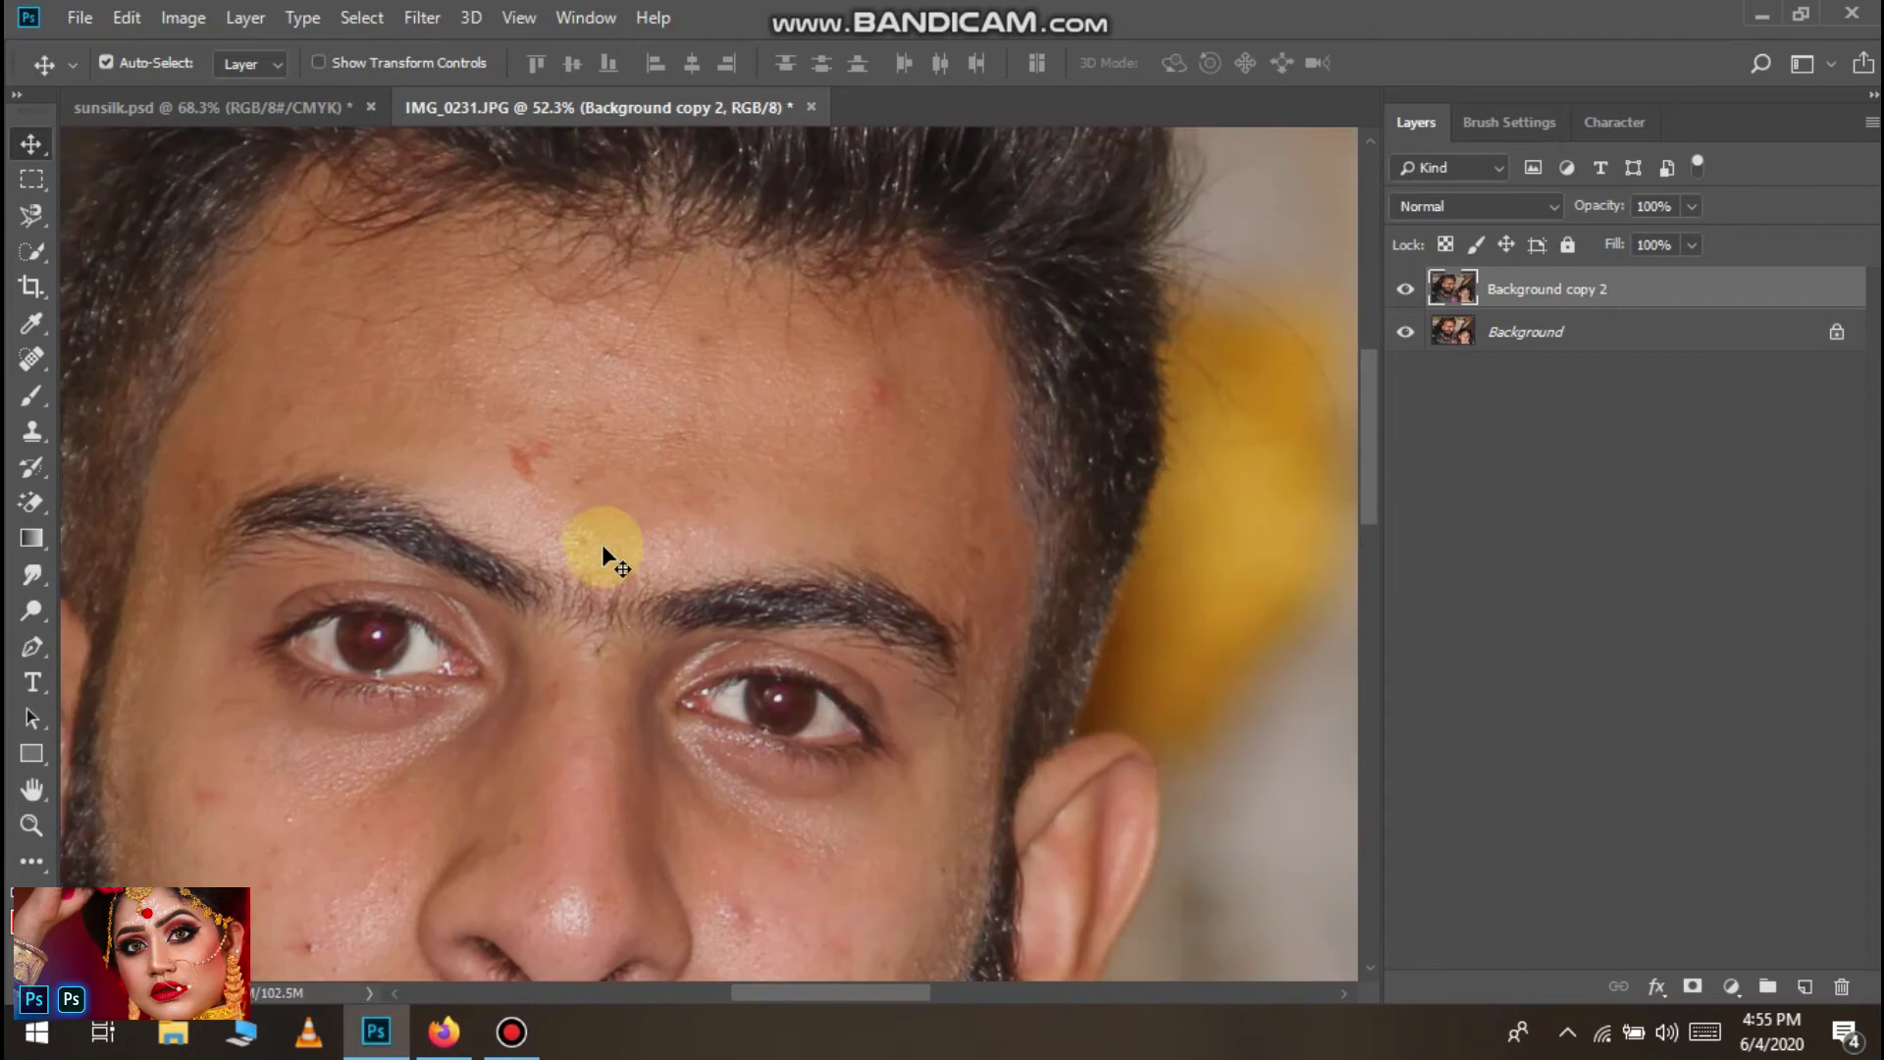
{"action": "scroll", "coordinate": [601, 506], "scroll_direction": "up", "scroll_amount": 3}
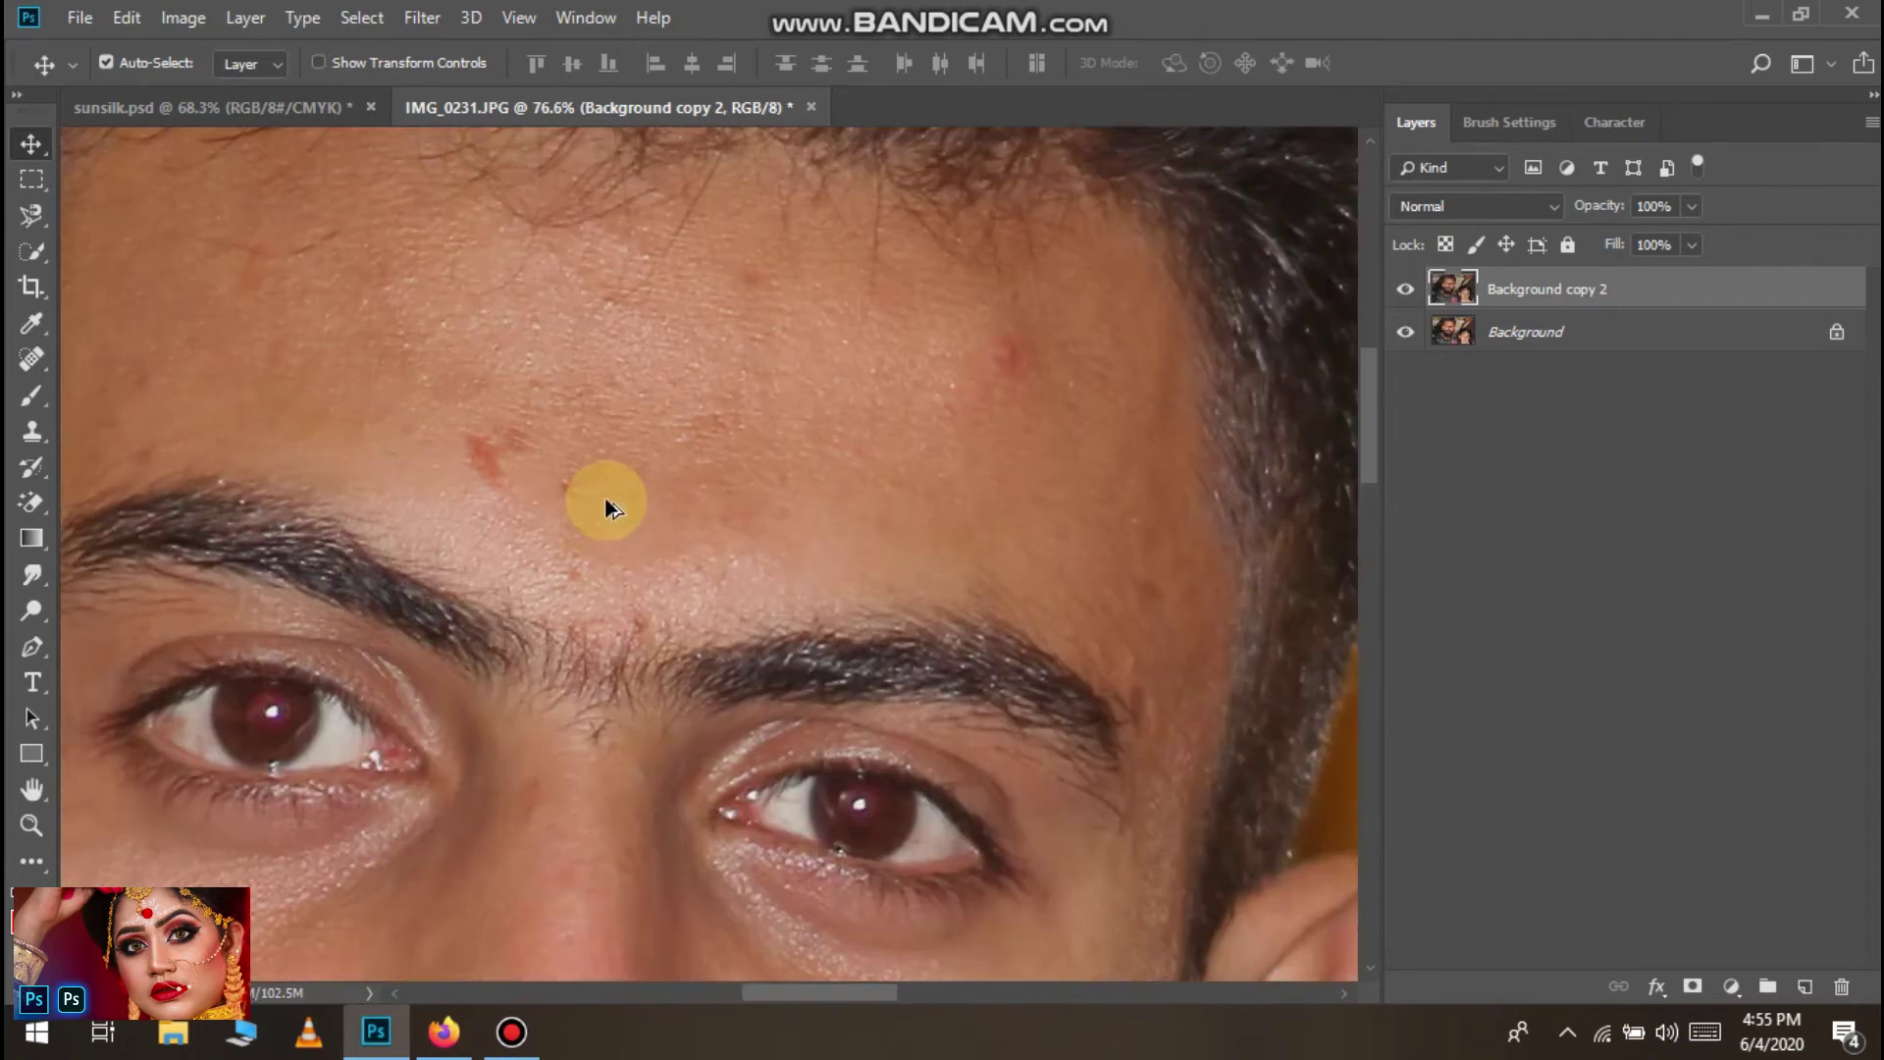
{"action": "scroll", "coordinate": [606, 506], "scroll_direction": "down", "scroll_amount": 3}
{"action": "key", "text": "ctrl+z"}
Compare the man's forehead and eyes with the Background copy layer hidden and shown
{"action": "scroll", "coordinate": [528, 525], "scroll_direction": "up", "scroll_amount": 8}
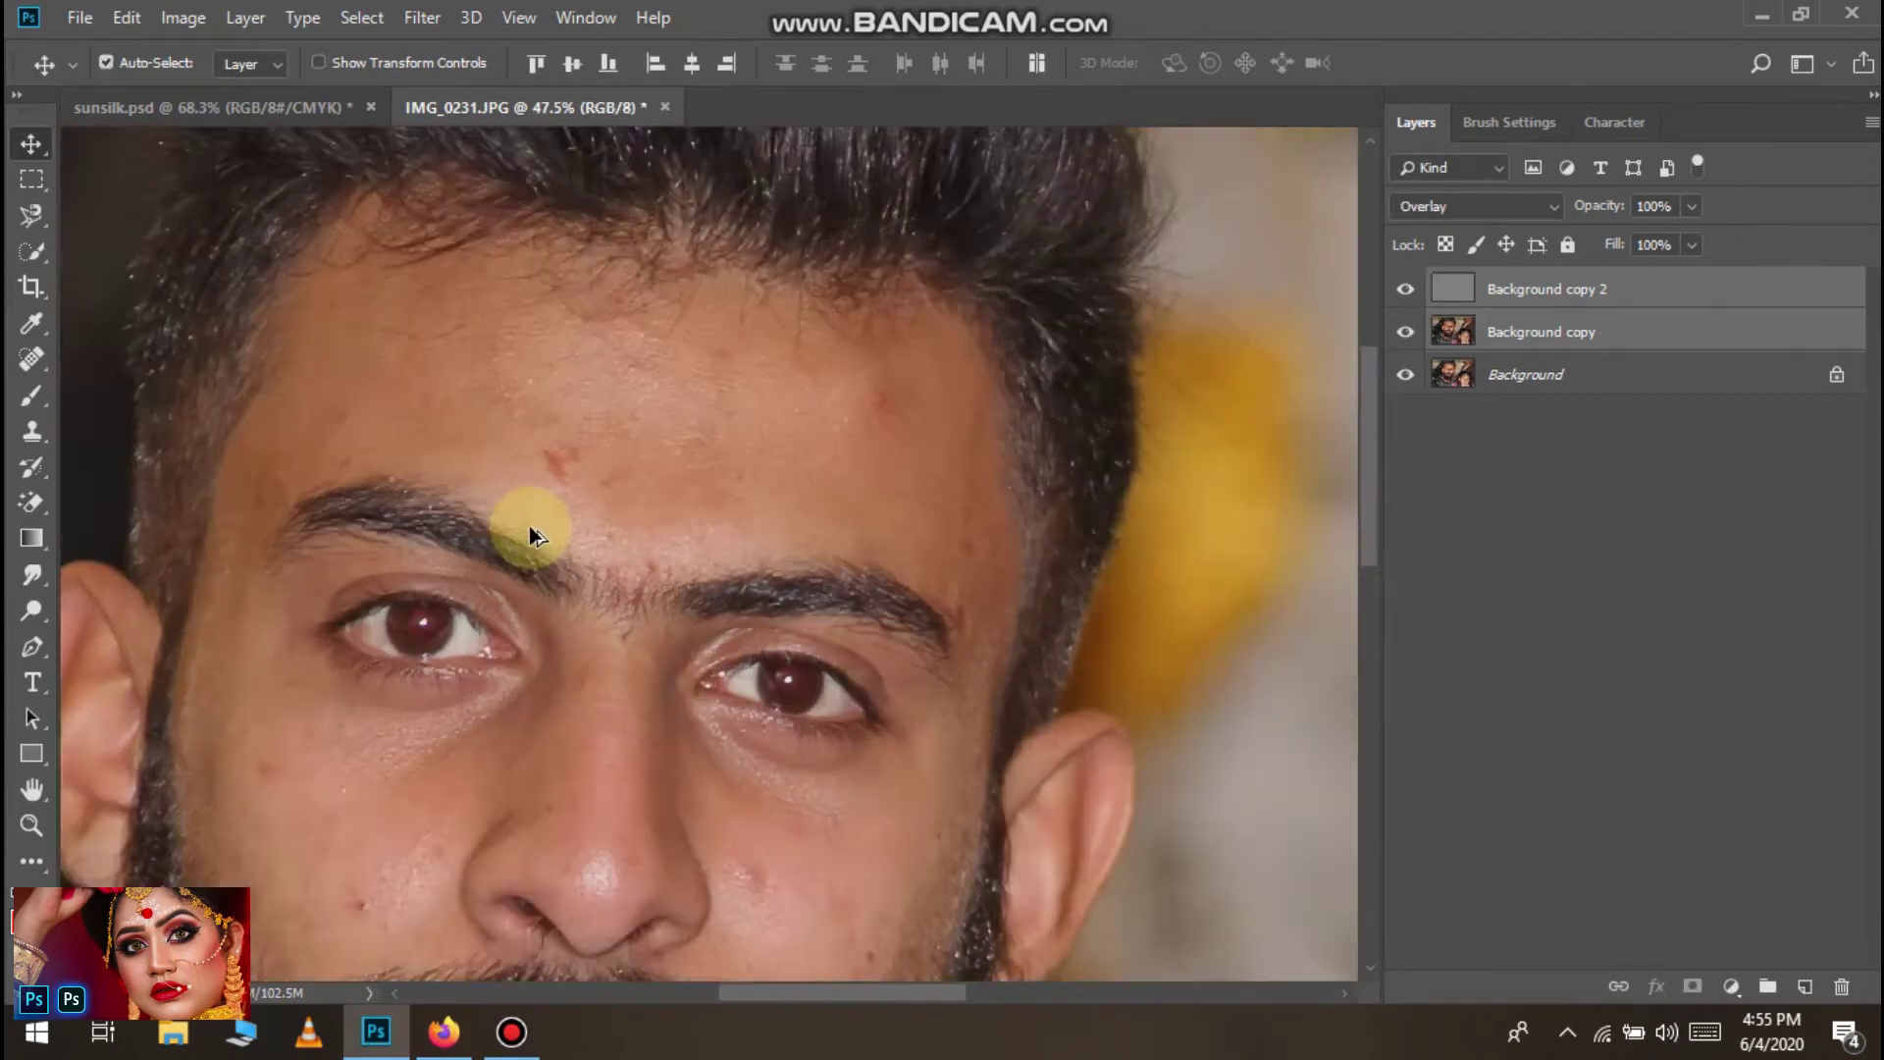
{"action": "left_click", "coordinate": [1411, 332]}
{"action": "left_click", "coordinate": [1412, 332]}
{"action": "left_click", "coordinate": [1411, 332]}
{"action": "left_click", "coordinate": [1411, 331]}
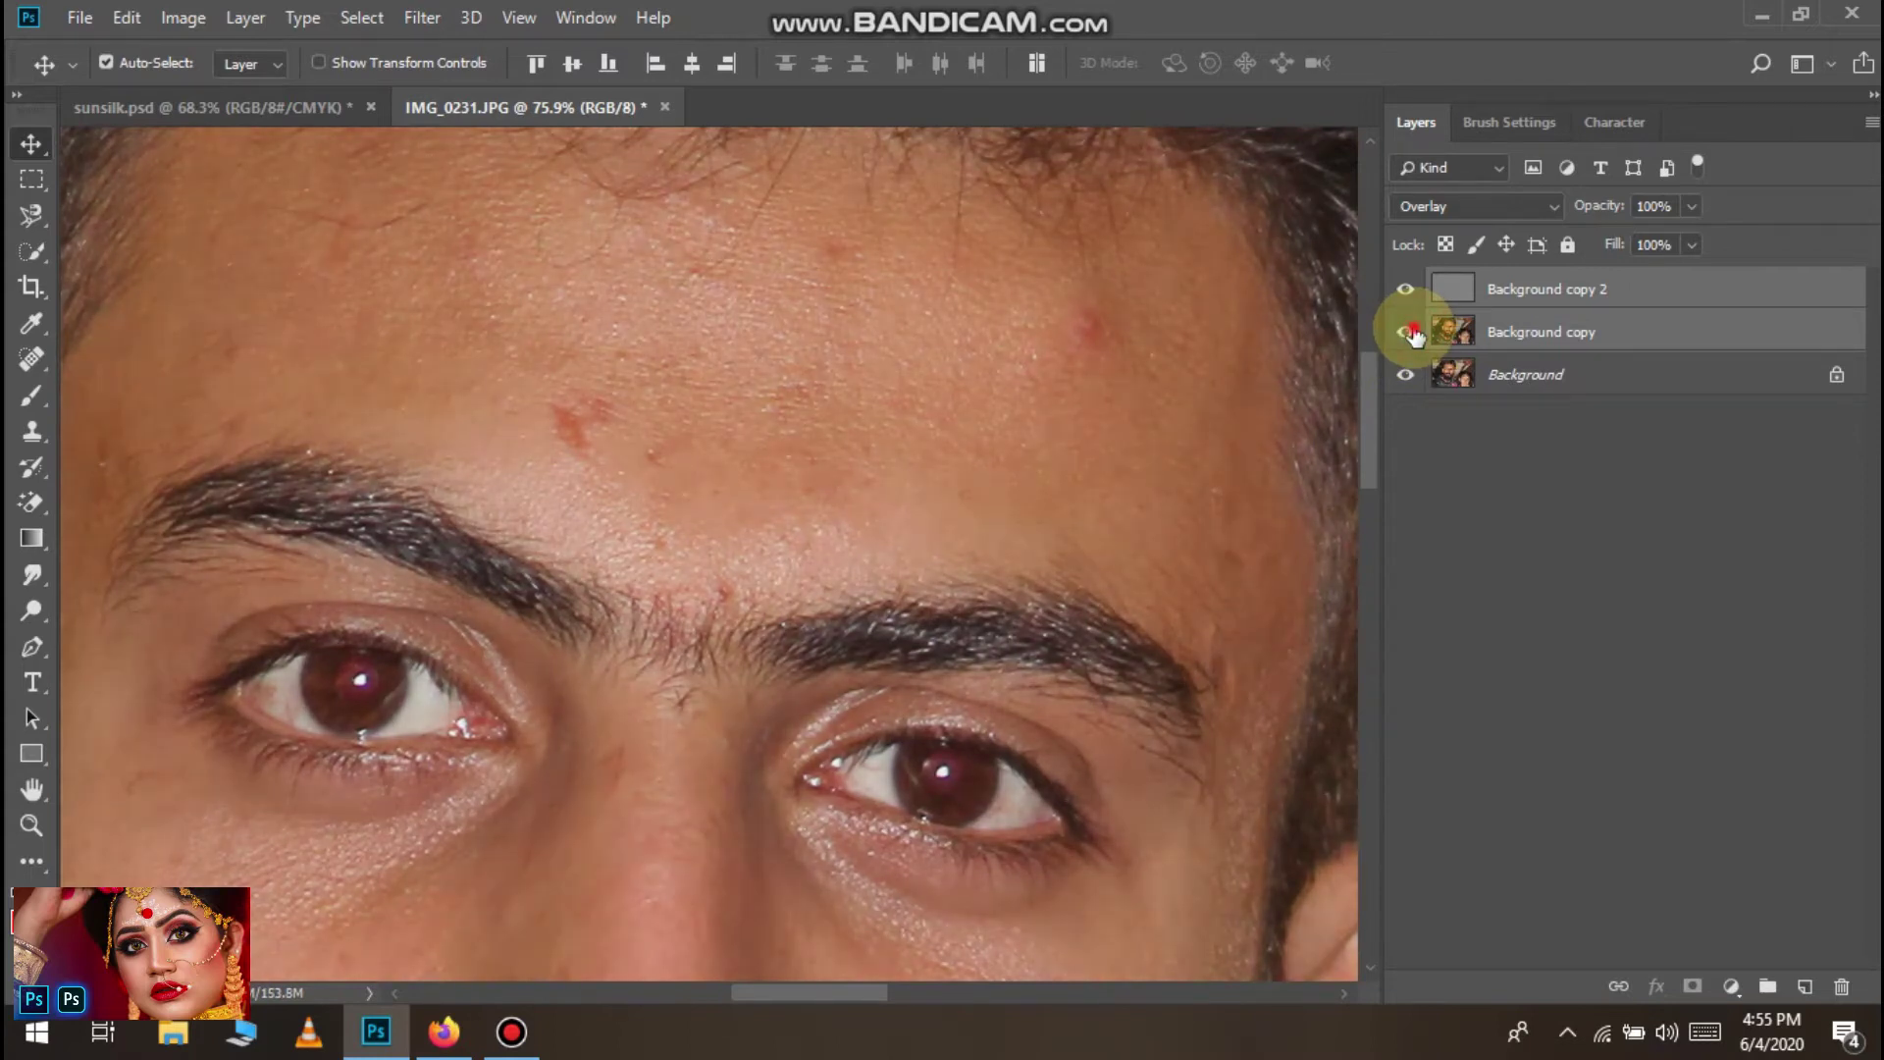
{"action": "left_click", "coordinate": [1411, 332]}
{"action": "left_click", "coordinate": [1411, 331]}
{"action": "left_click", "coordinate": [1411, 332]}
{"action": "left_click", "coordinate": [1411, 332]}
{"action": "left_click", "coordinate": [1412, 331]}
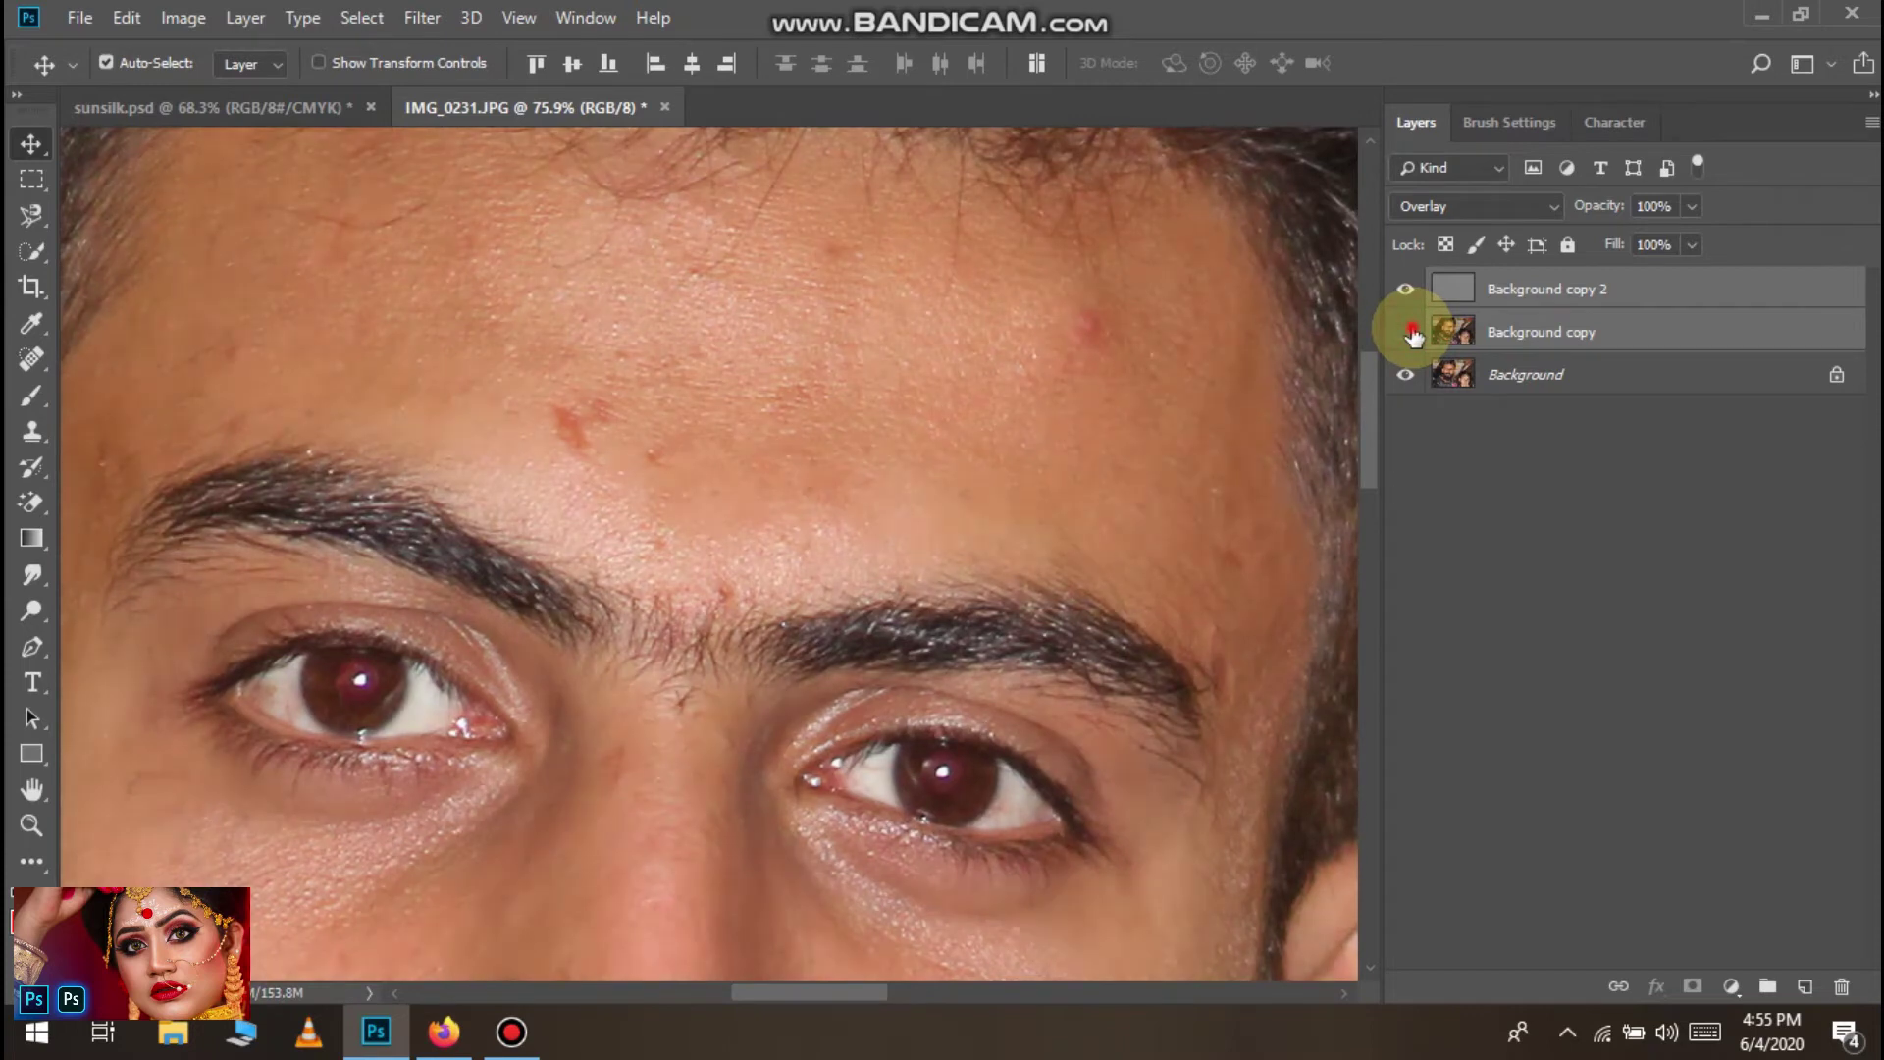
{"action": "left_click", "coordinate": [1412, 331]}
Compare the skin detail with the High Pass layer, Background copy 2, hidden and shown
{"action": "left_click", "coordinate": [1411, 291]}
{"action": "left_click", "coordinate": [1411, 290]}
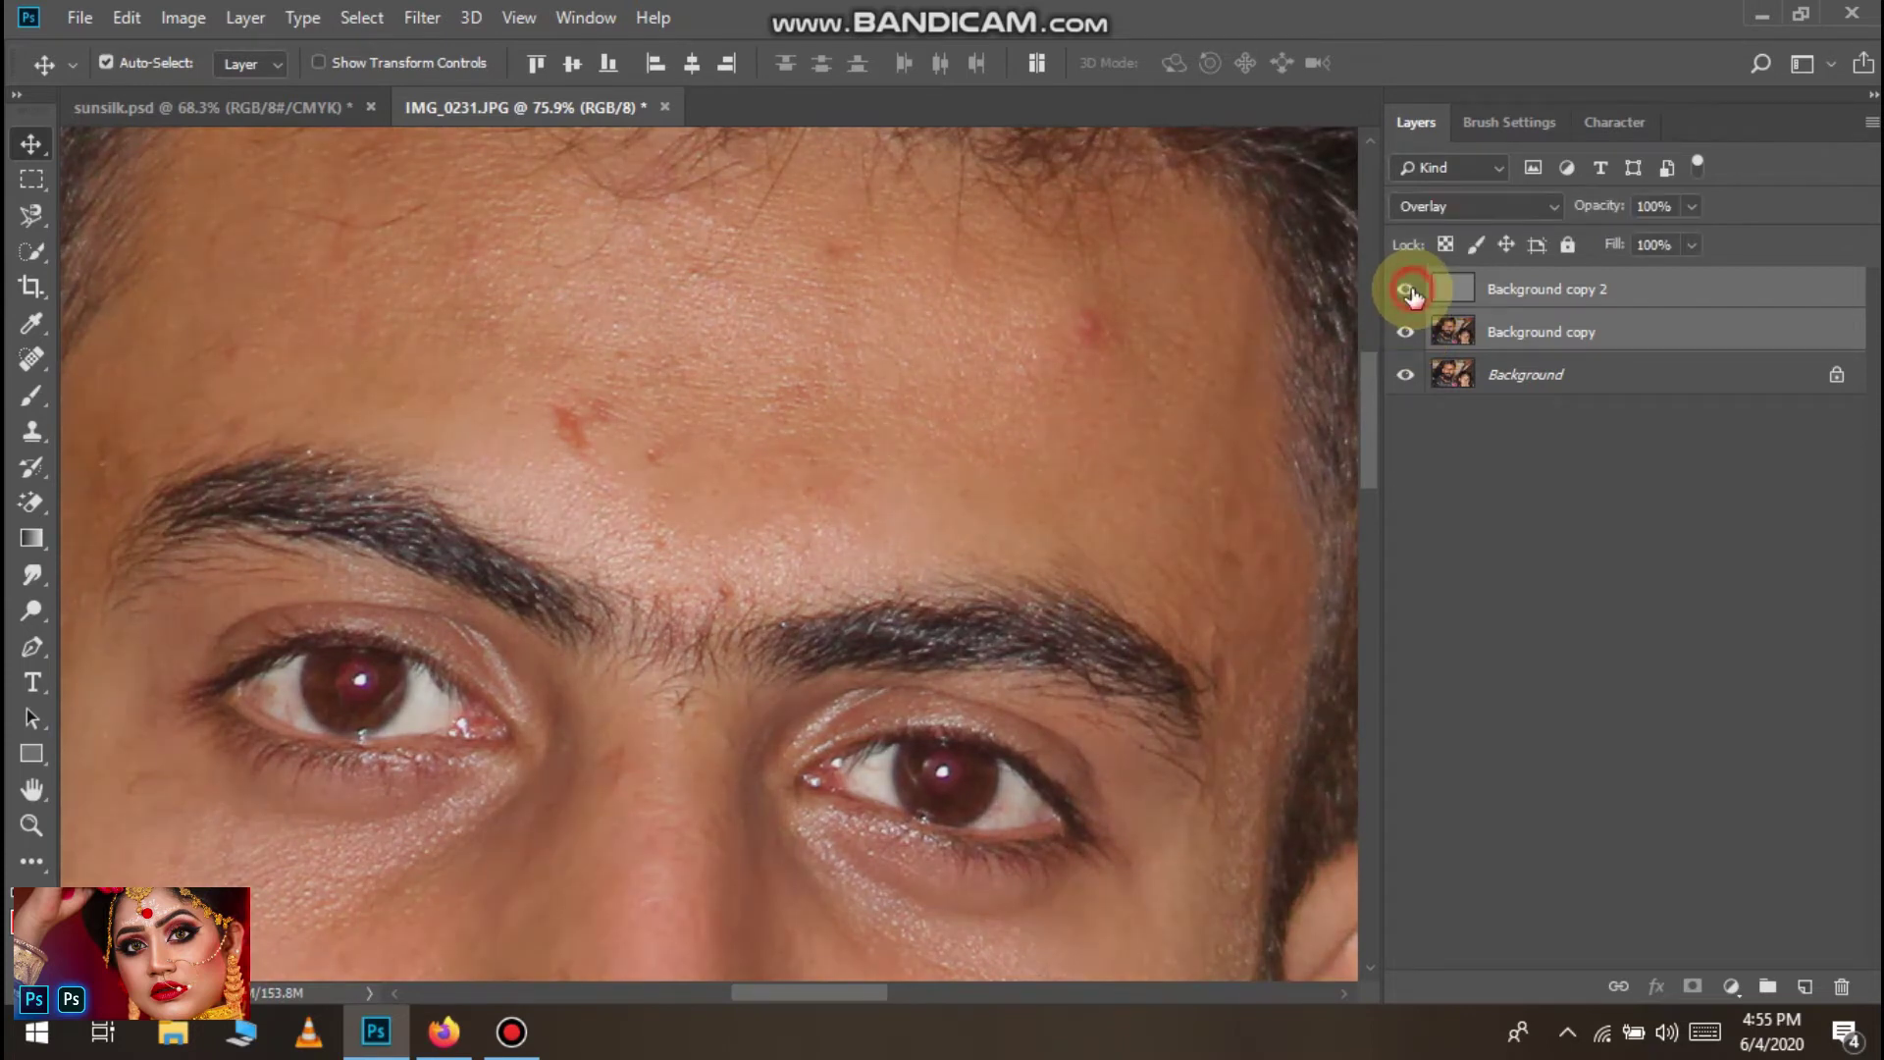
{"action": "left_click", "coordinate": [1411, 291]}
{"action": "left_click", "coordinate": [1411, 291]}
{"action": "left_click", "coordinate": [1411, 290]}
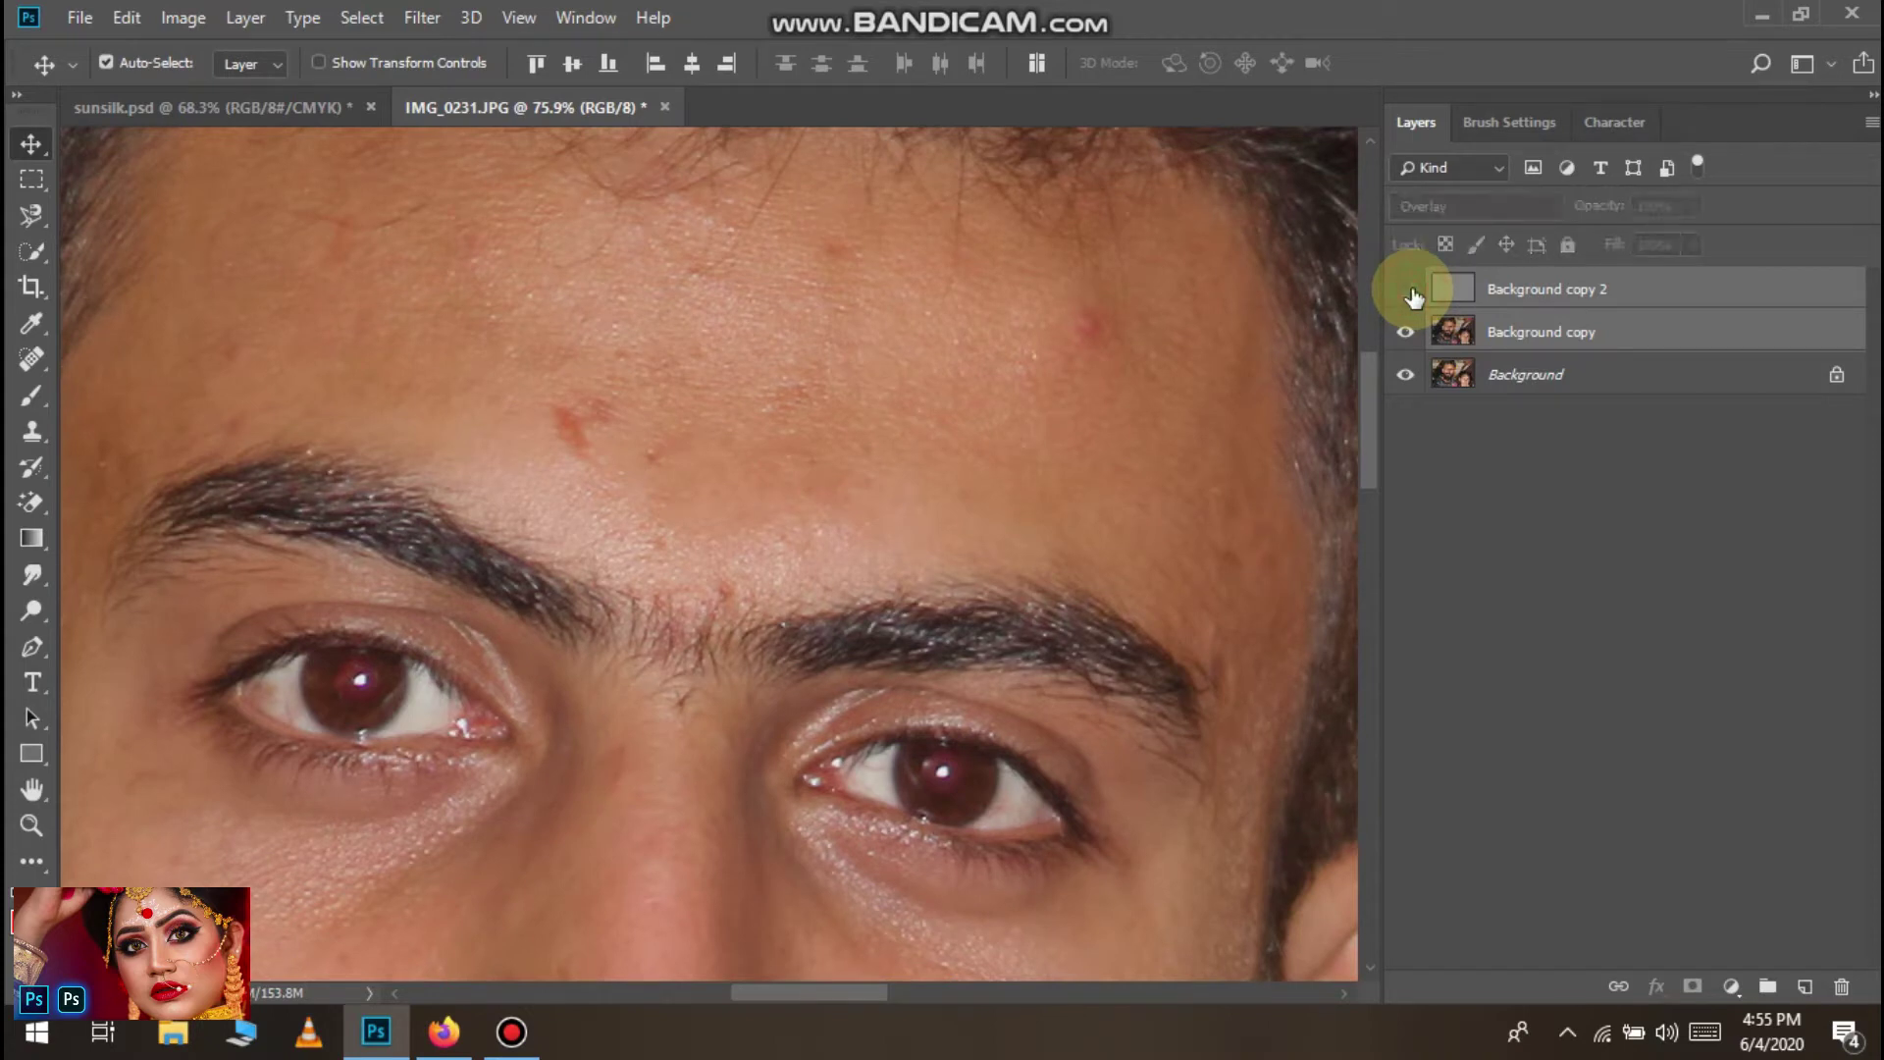
{"action": "left_click", "coordinate": [1411, 294]}
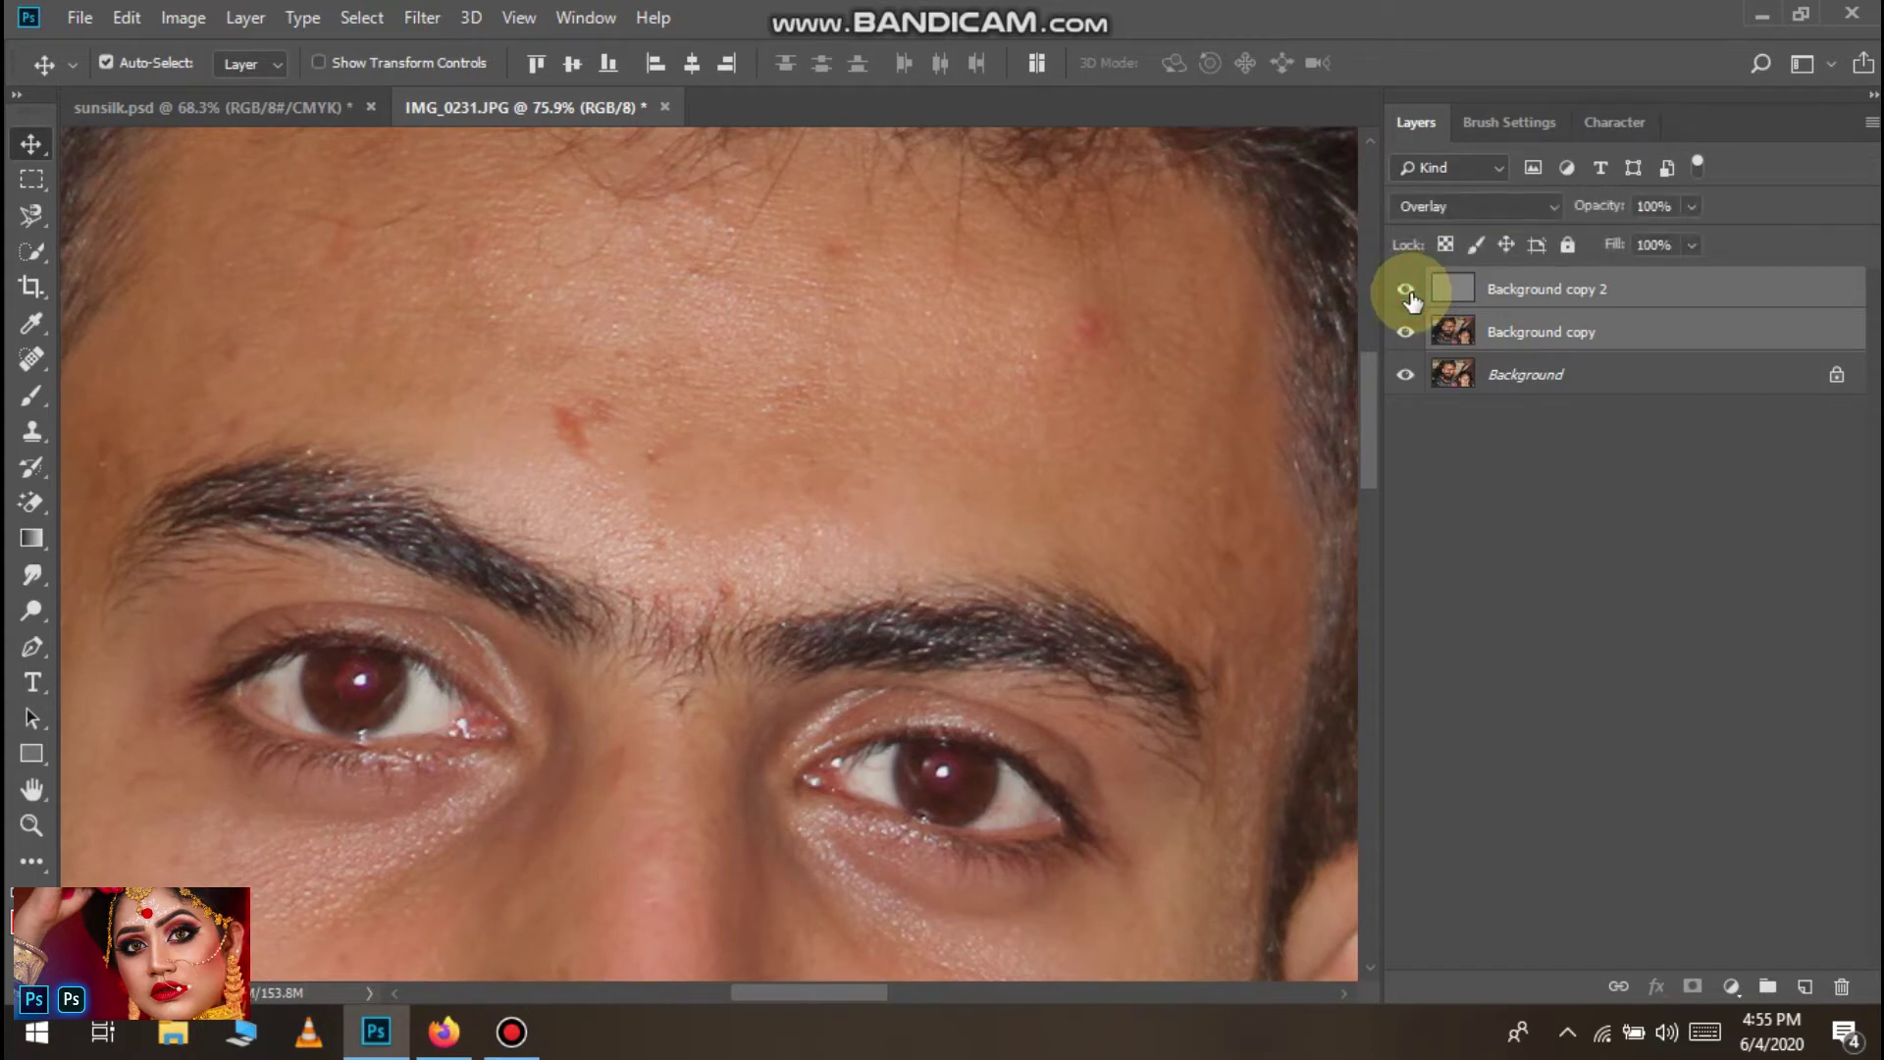
{"action": "left_click", "coordinate": [1411, 295]}
{"action": "left_click", "coordinate": [1411, 295]}
{"action": "left_click", "coordinate": [1411, 294]}
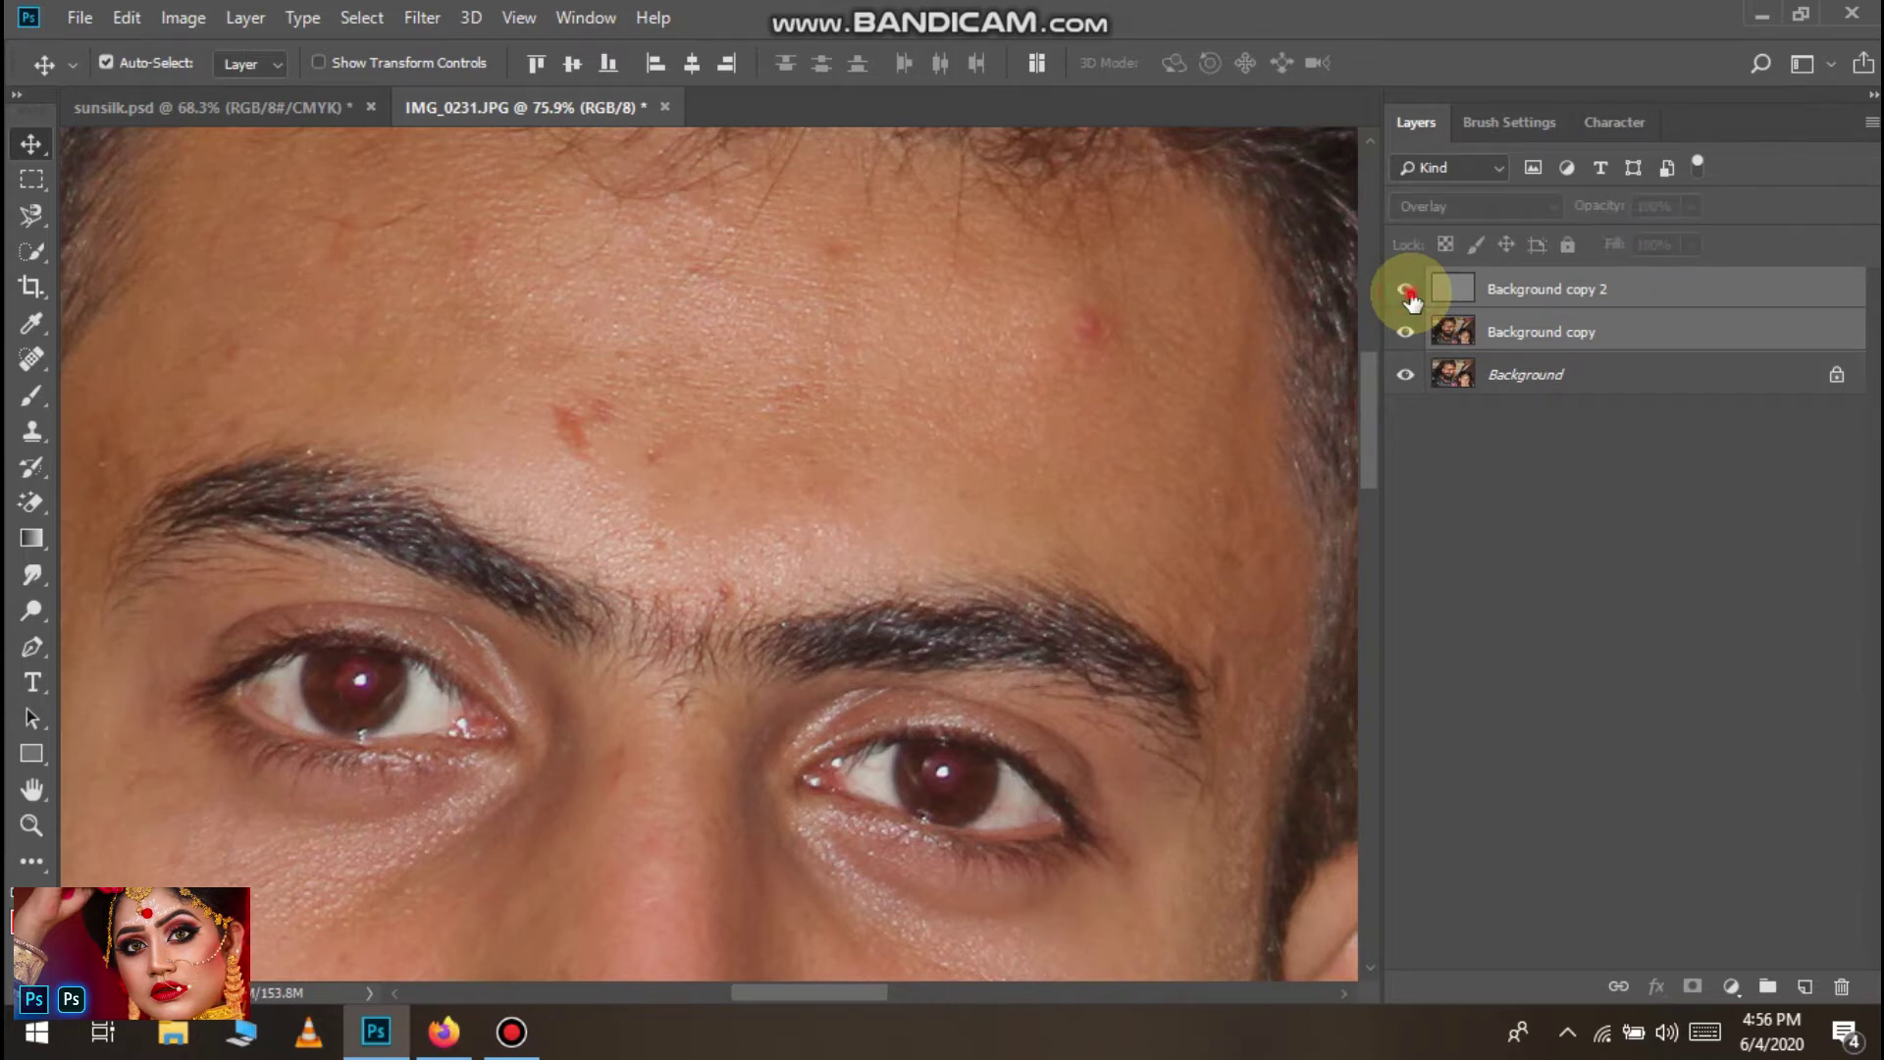
Merge Background copy 2 and Background copy into one layer
{"action": "scroll", "coordinate": [1117, 417], "scroll_direction": "down", "scroll_amount": 3}
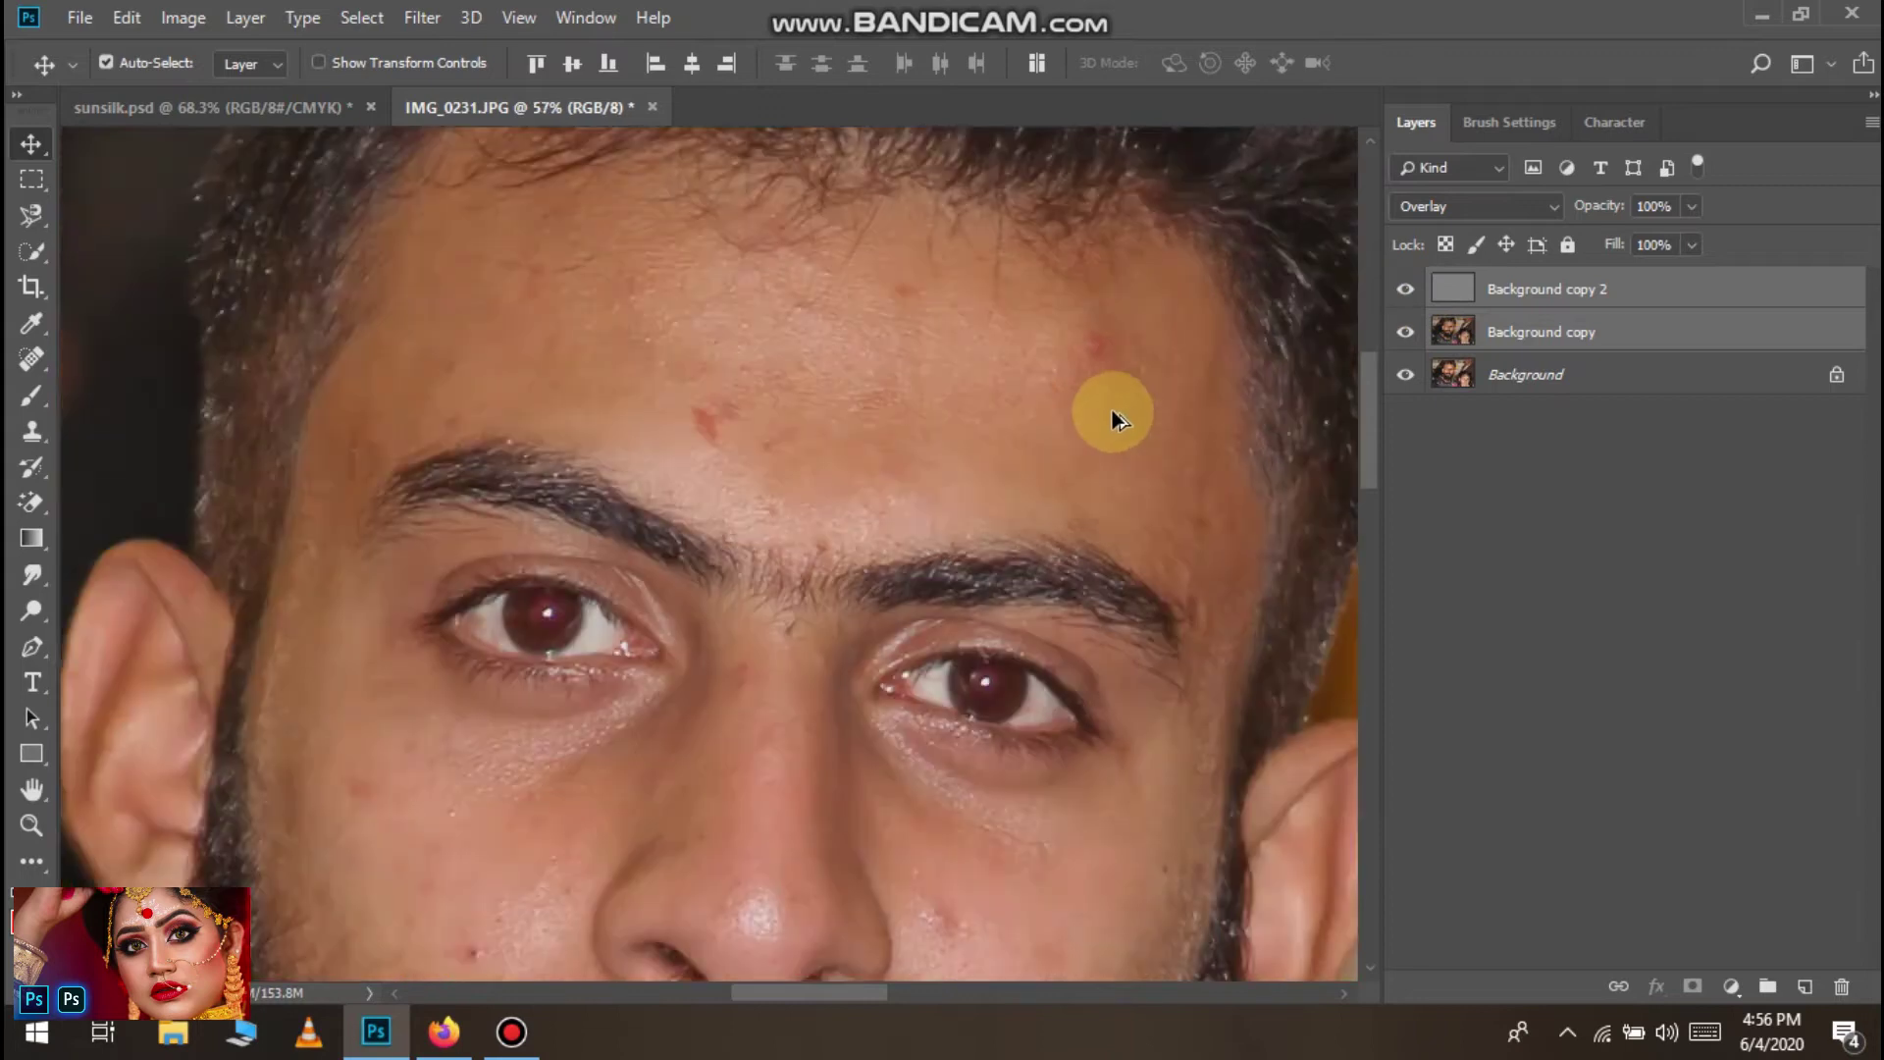
{"action": "scroll", "coordinate": [1148, 412], "scroll_direction": "down", "scroll_amount": 3}
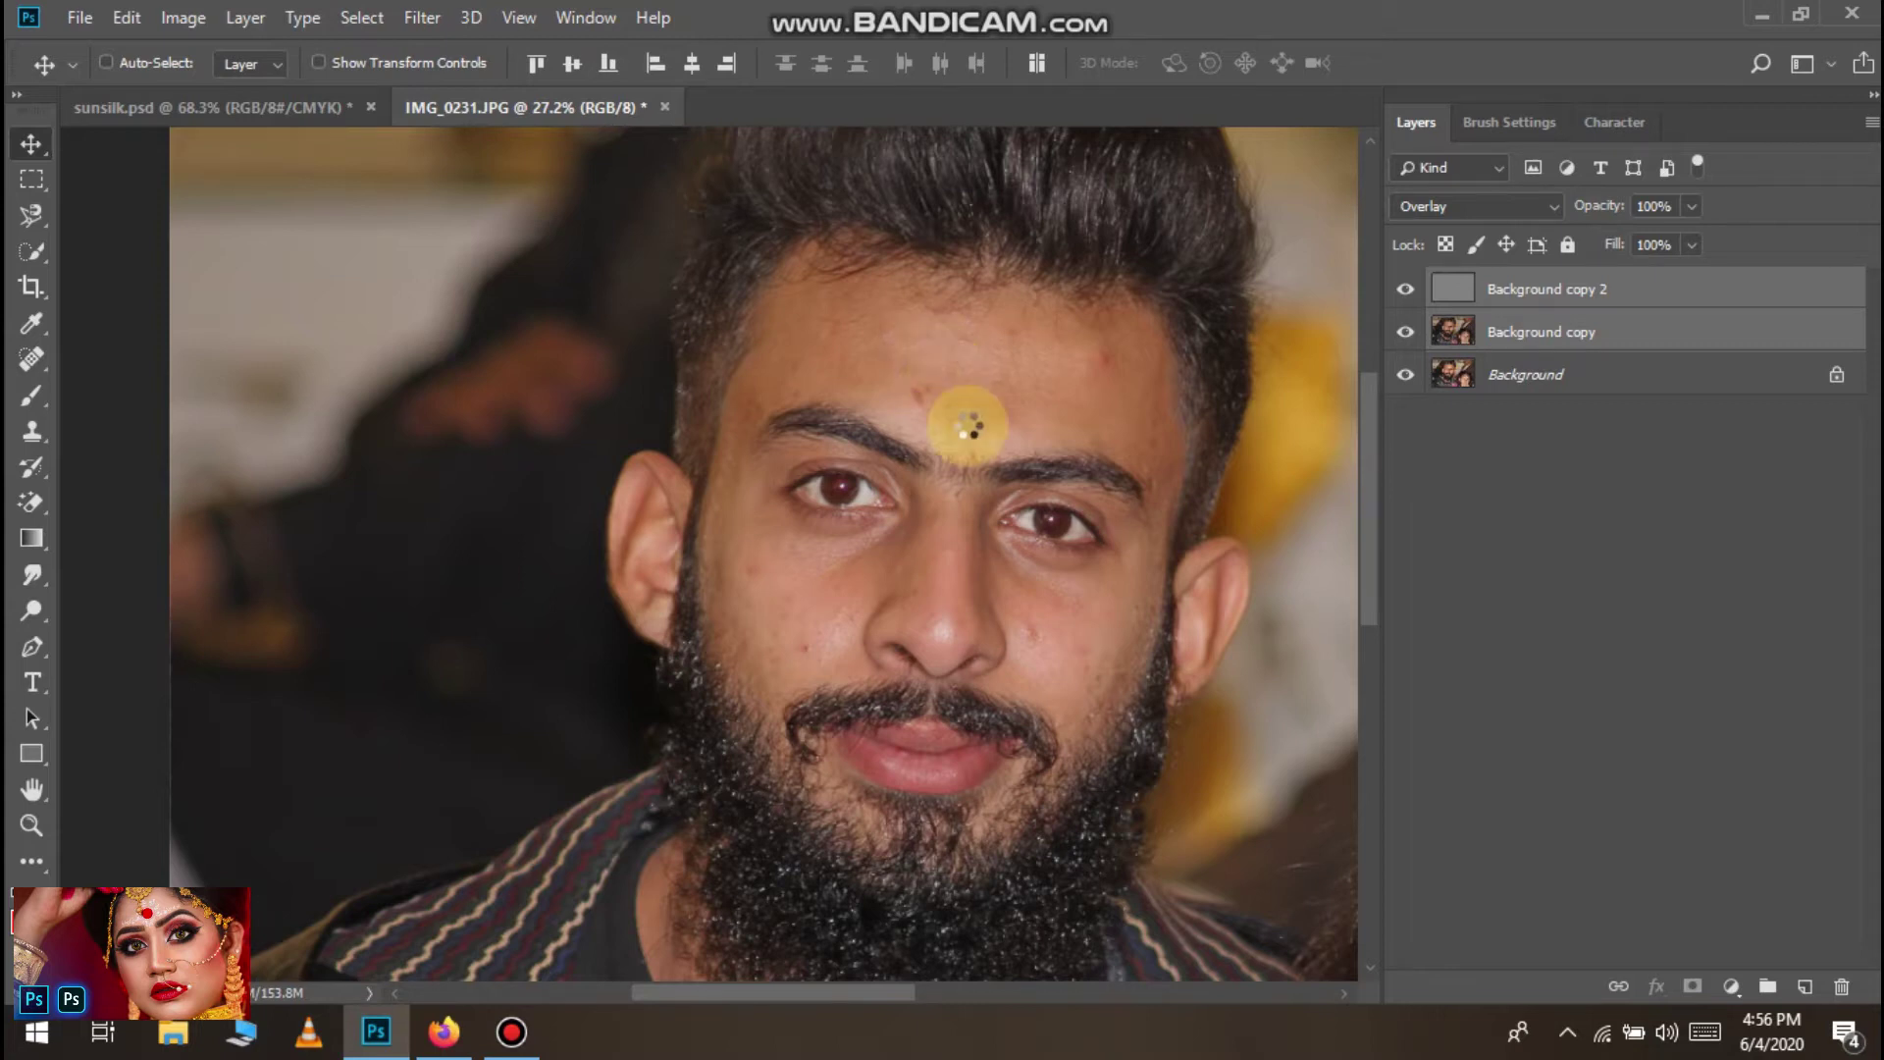
{"action": "key", "text": "ctrl+e"}
{"action": "scroll", "coordinate": [952, 392], "scroll_direction": "down", "scroll_amount": 3}
{"action": "scroll", "coordinate": [770, 285], "scroll_direction": "up", "scroll_amount": 2}
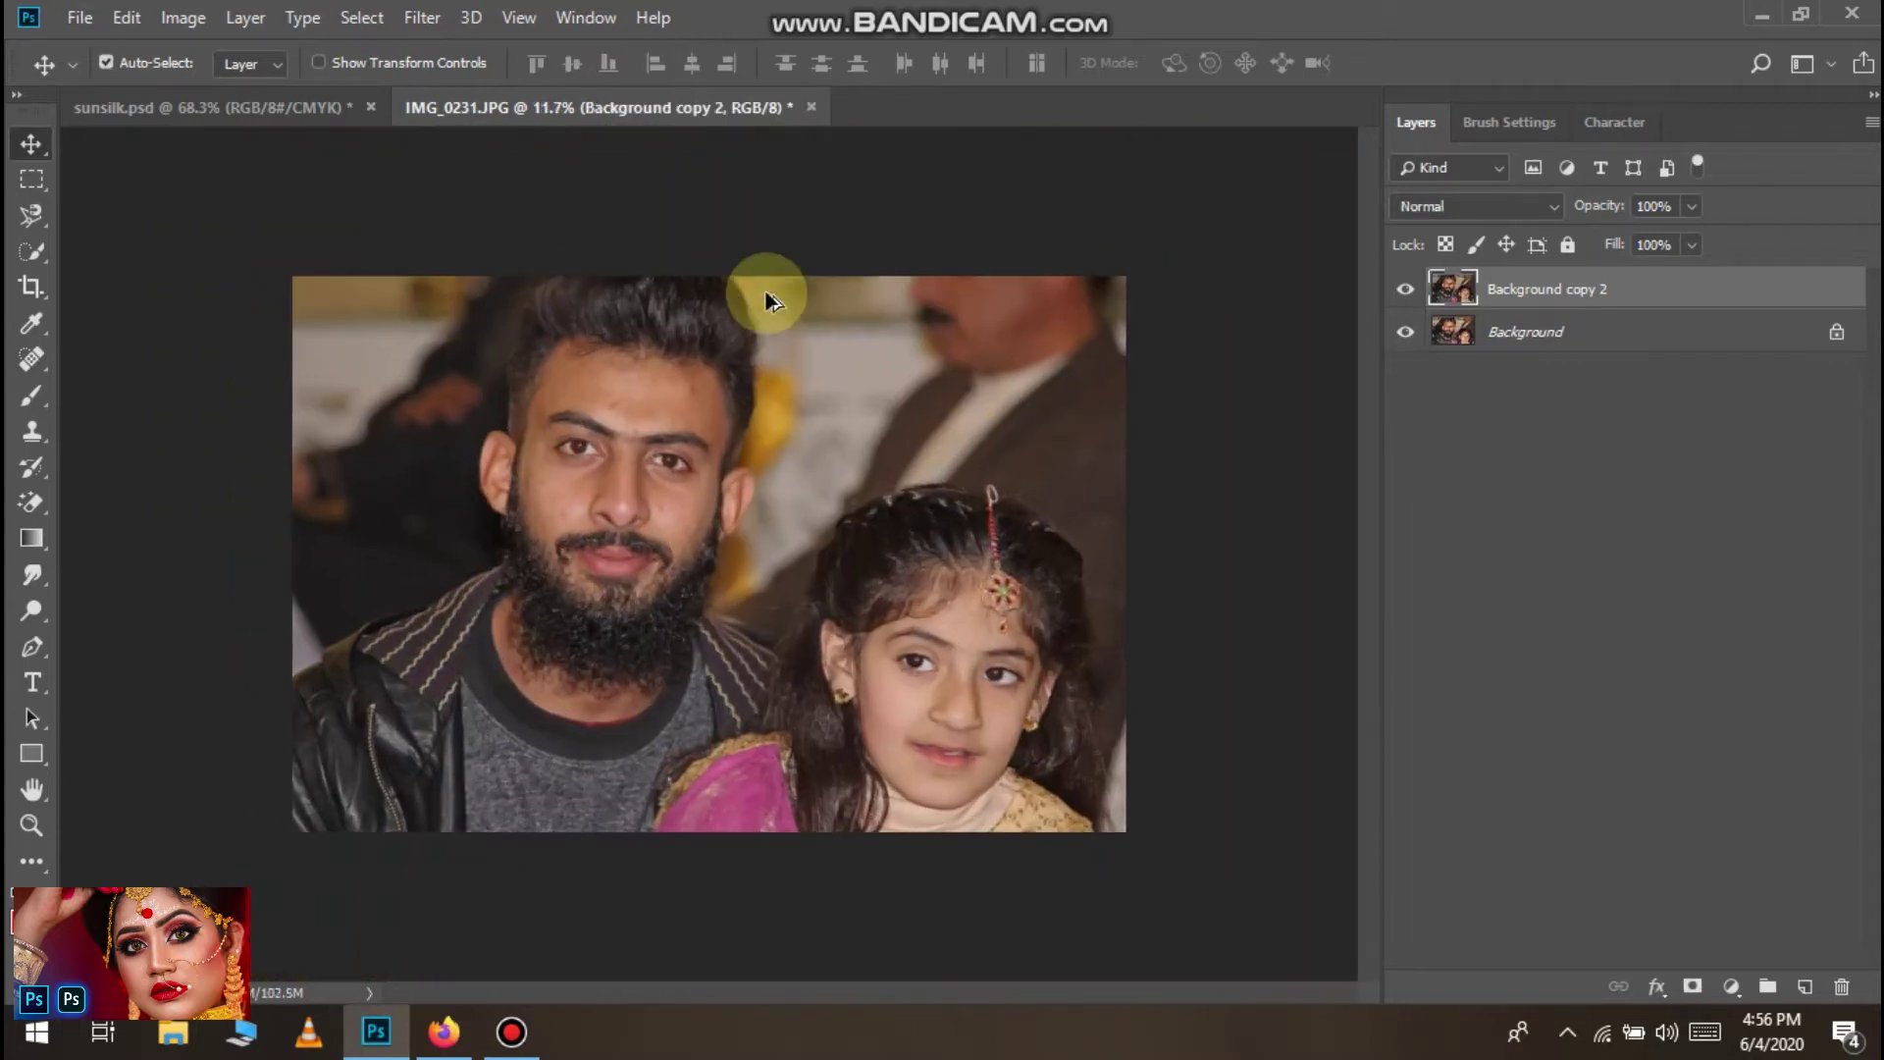
Sharpen the Background copy 2 layer with Unsharp Mask at amount 200%, radius 2.0 pixels and threshold 0
{"action": "left_click", "coordinate": [422, 18]}
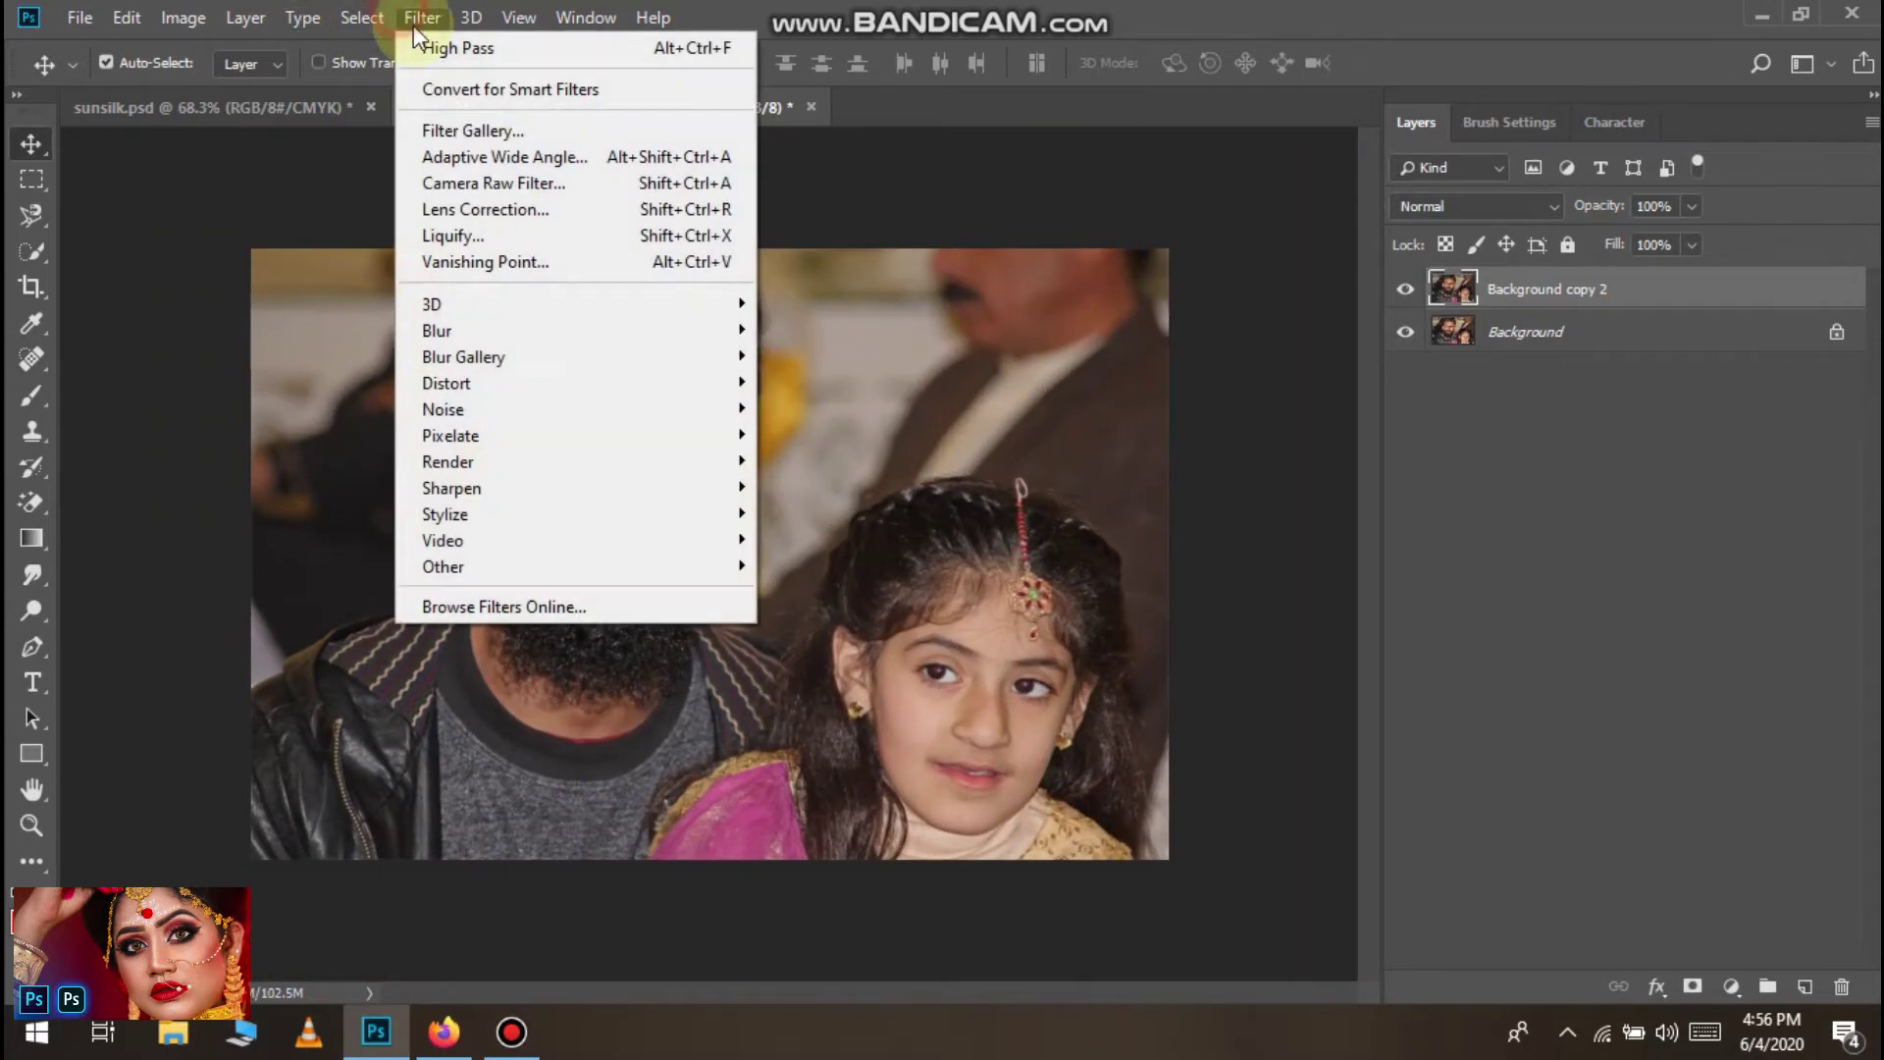
{"action": "left_click", "coordinate": [663, 494]}
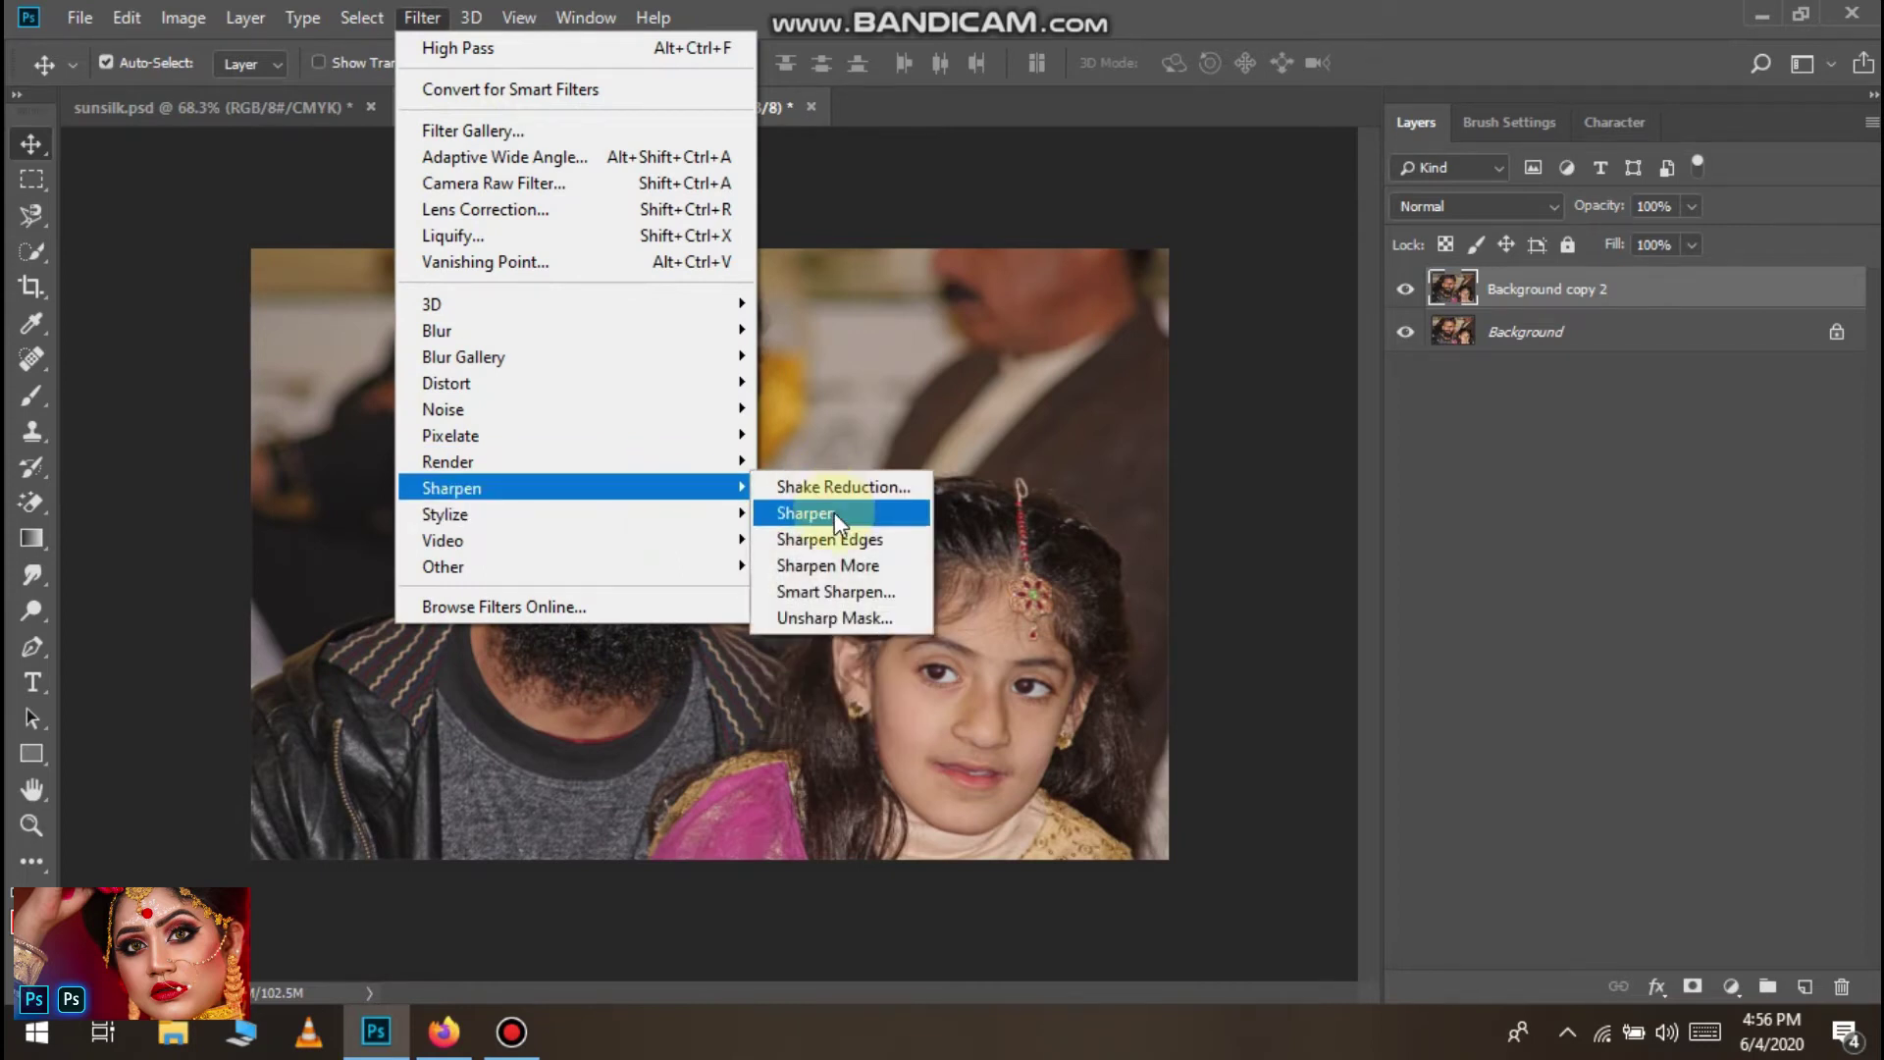
{"action": "left_click", "coordinate": [870, 618]}
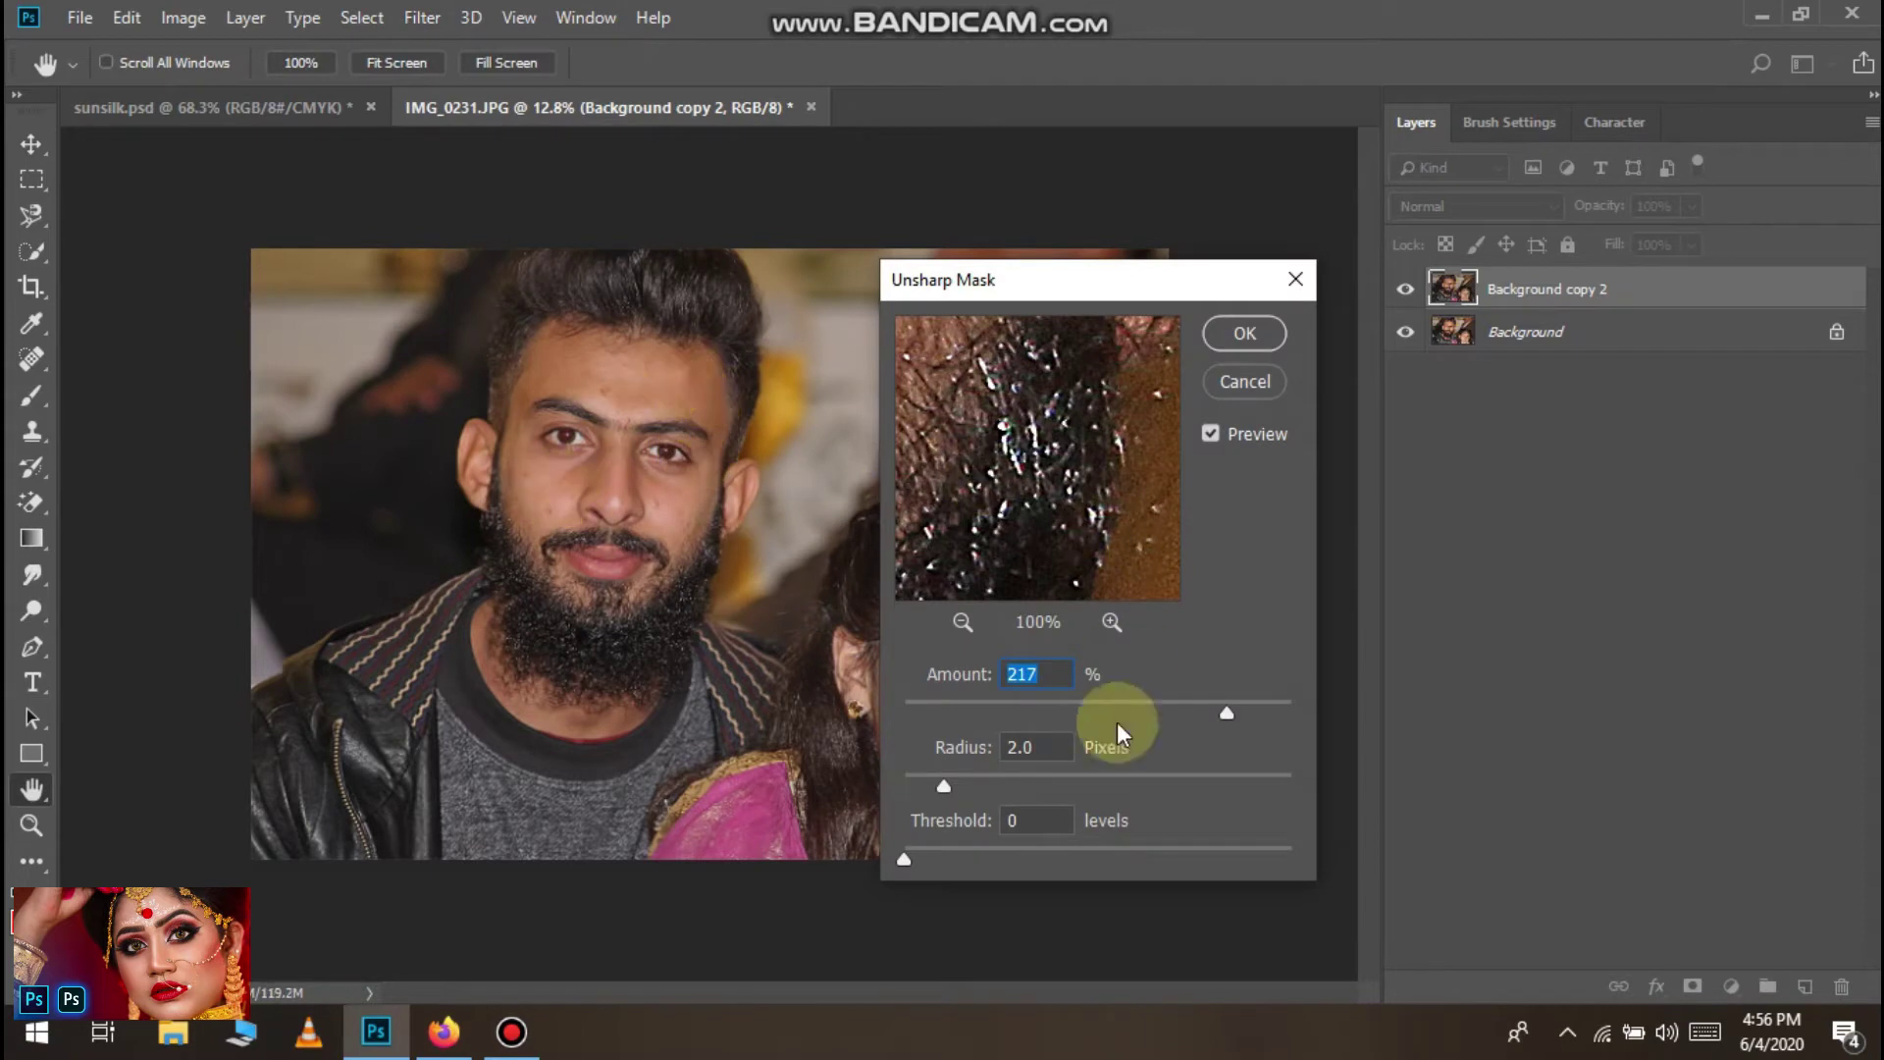
{"action": "left_click_drag", "start_coordinate": [1074, 285], "coordinate": [912, 294]}
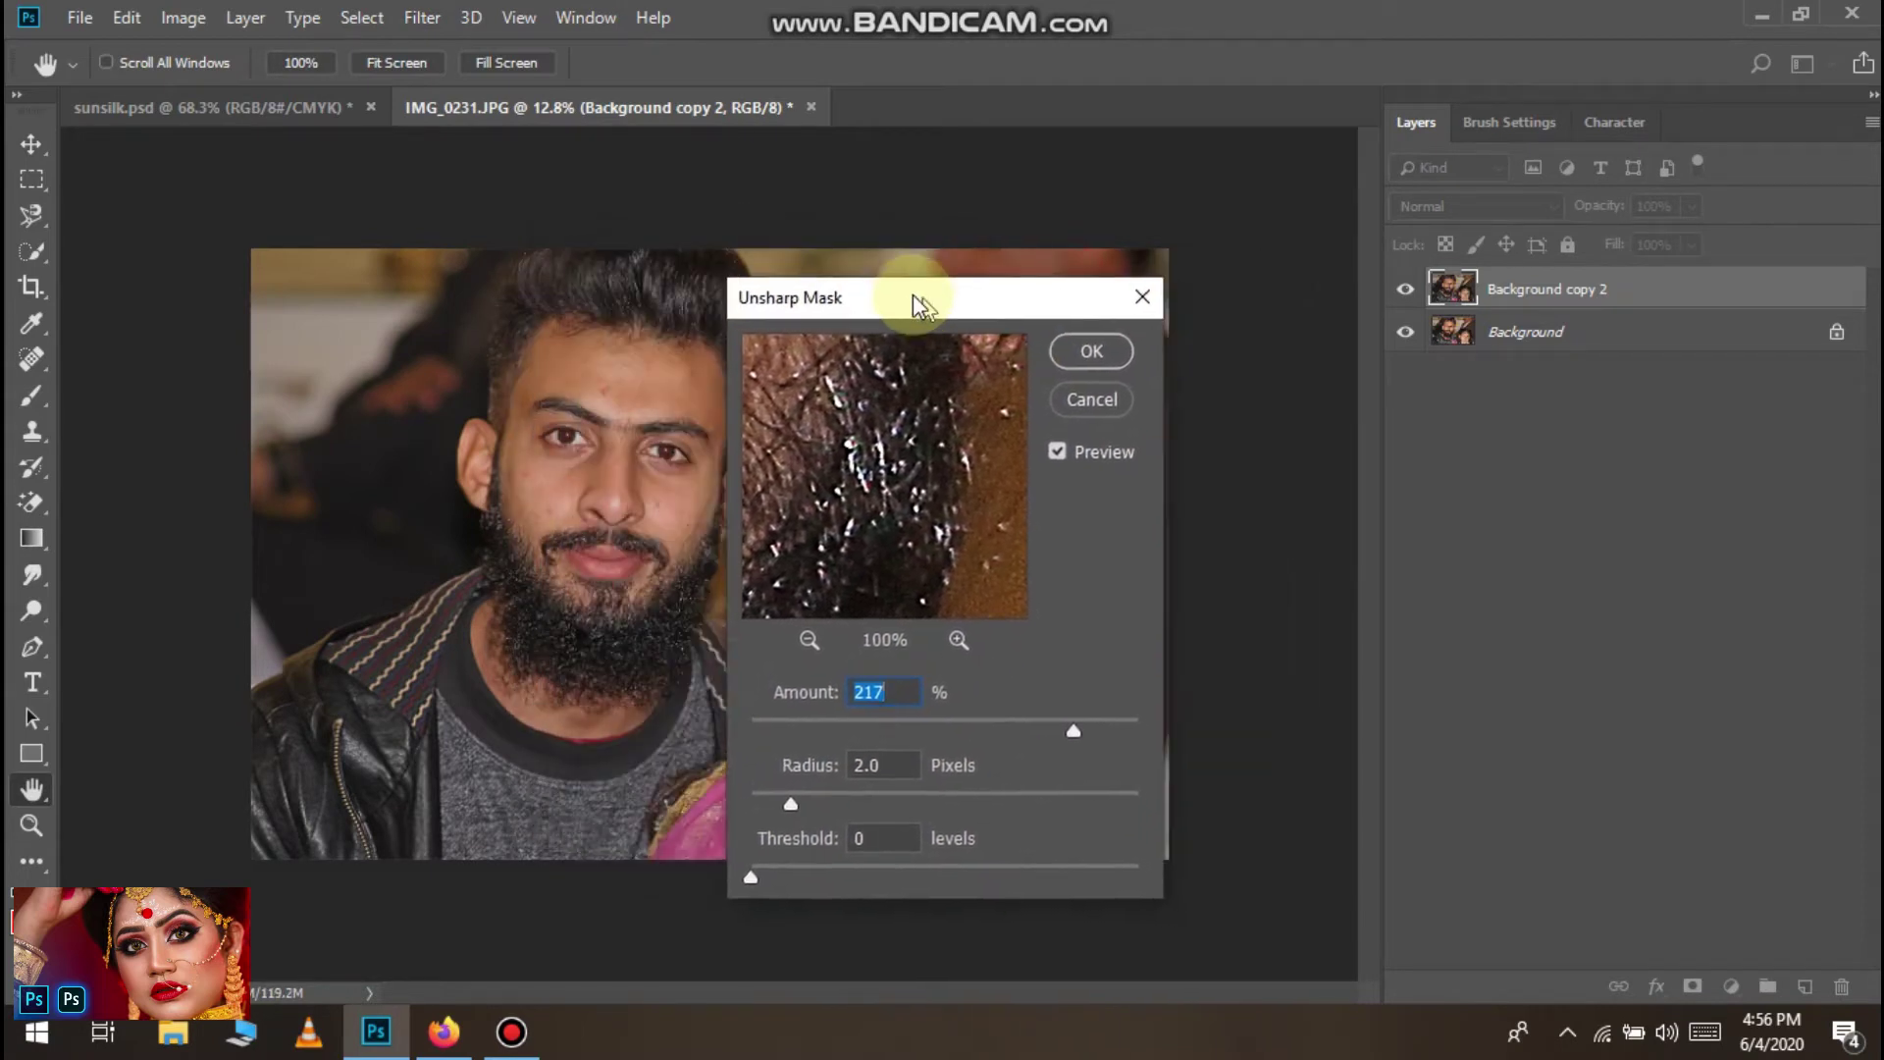
{"action": "left_click_drag", "start_coordinate": [1036, 727], "coordinate": [987, 733]}
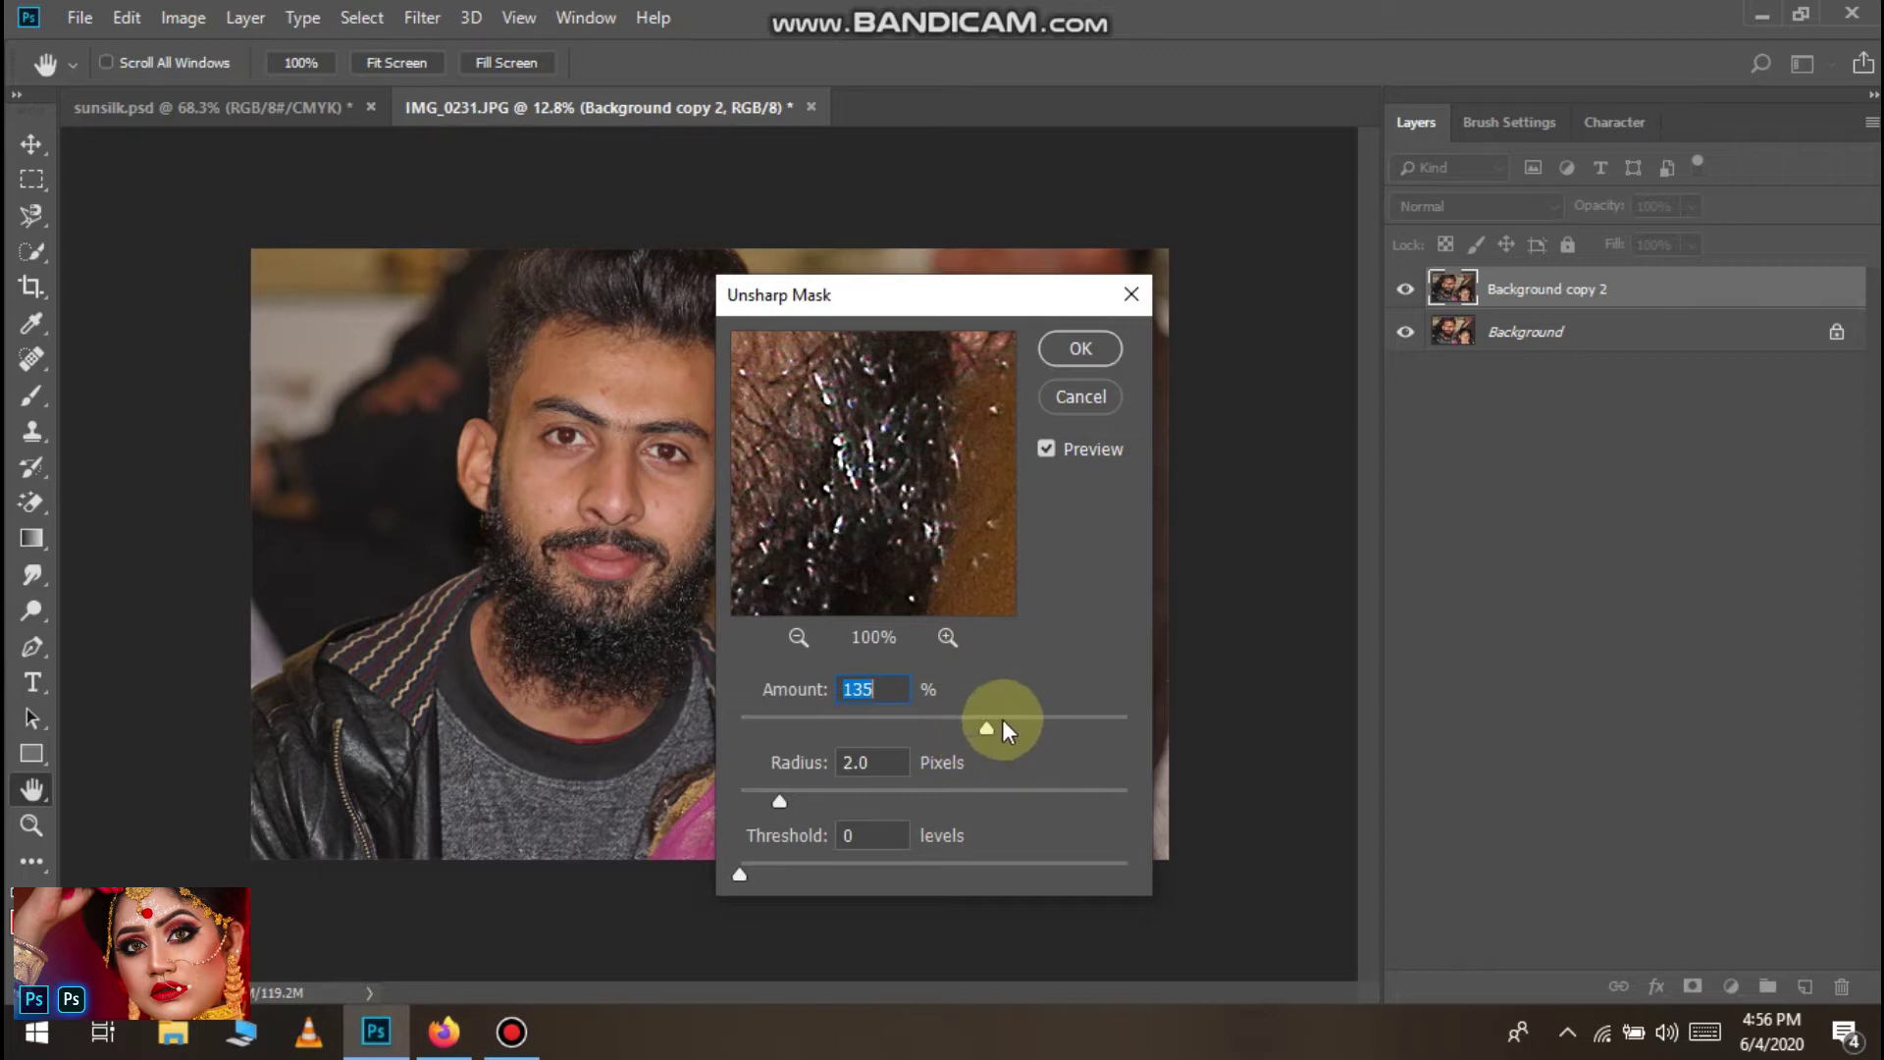
{"action": "left_click_drag", "start_coordinate": [1001, 725], "coordinate": [1052, 727]}
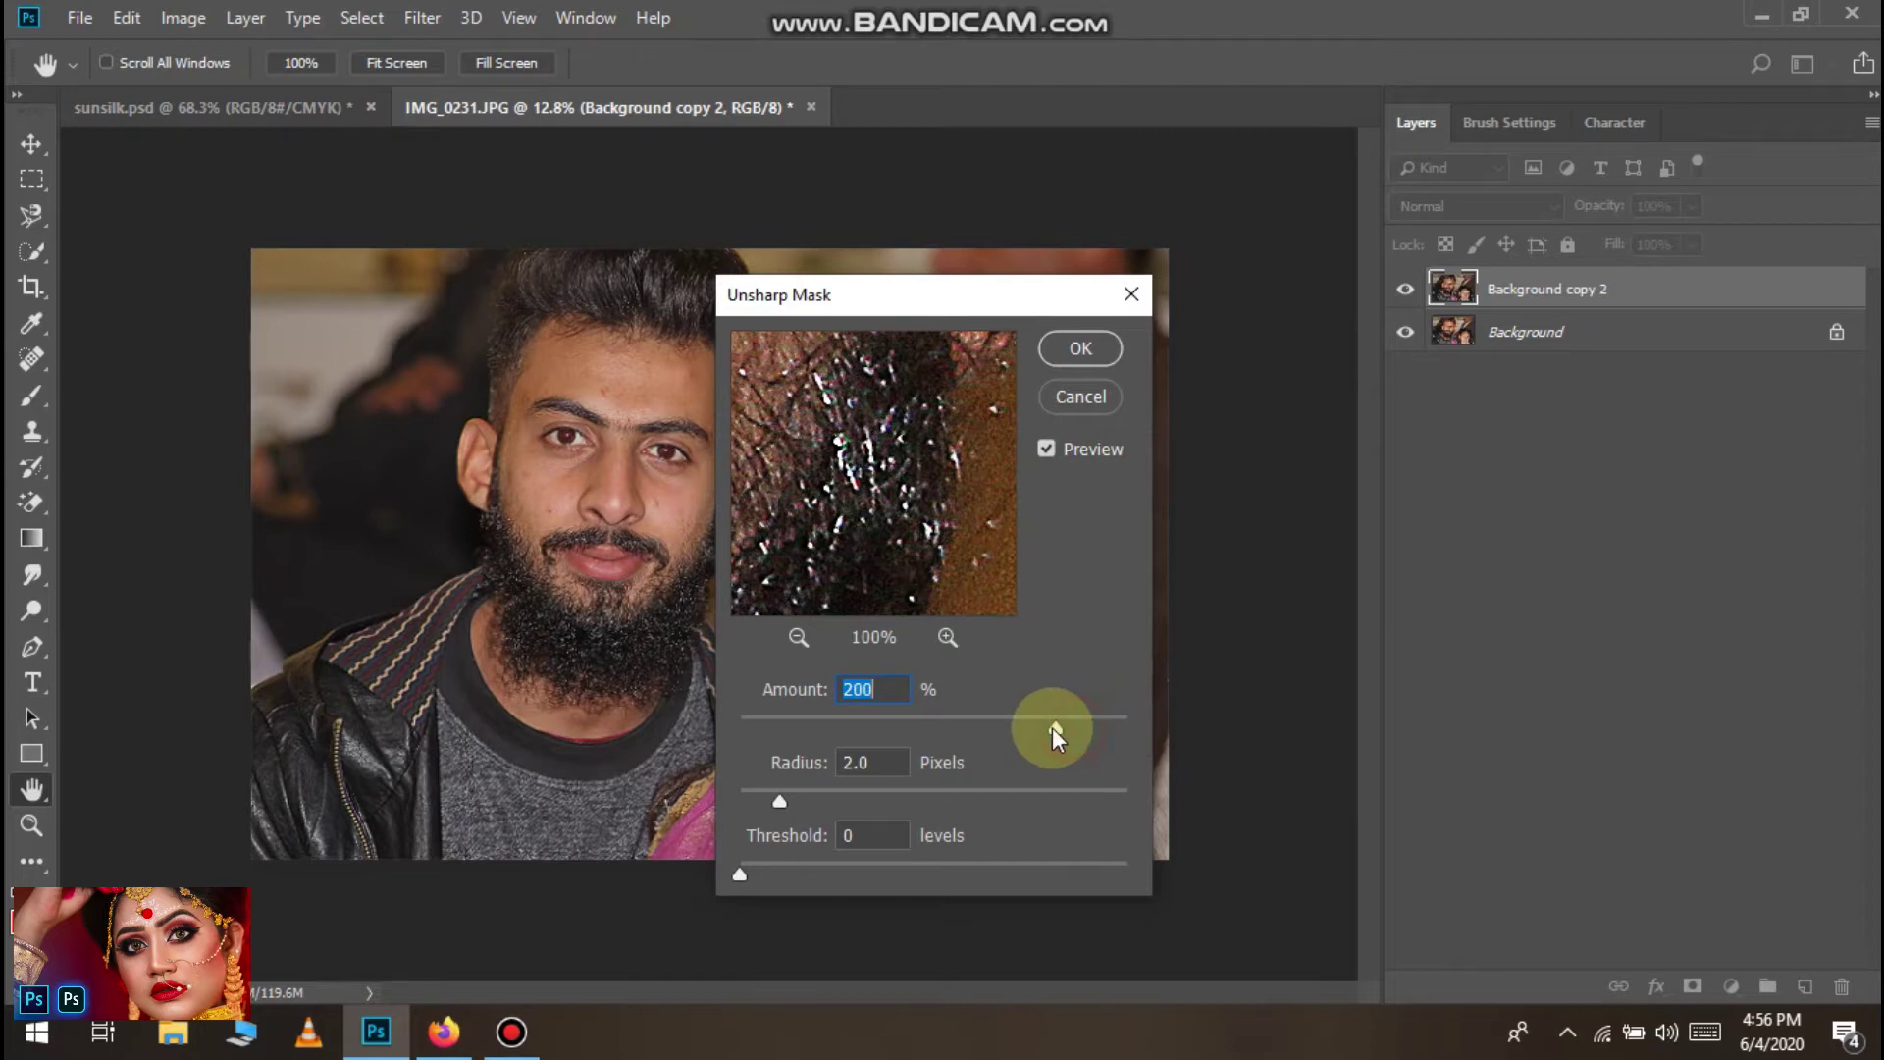
{"action": "left_click", "coordinate": [1062, 353]}
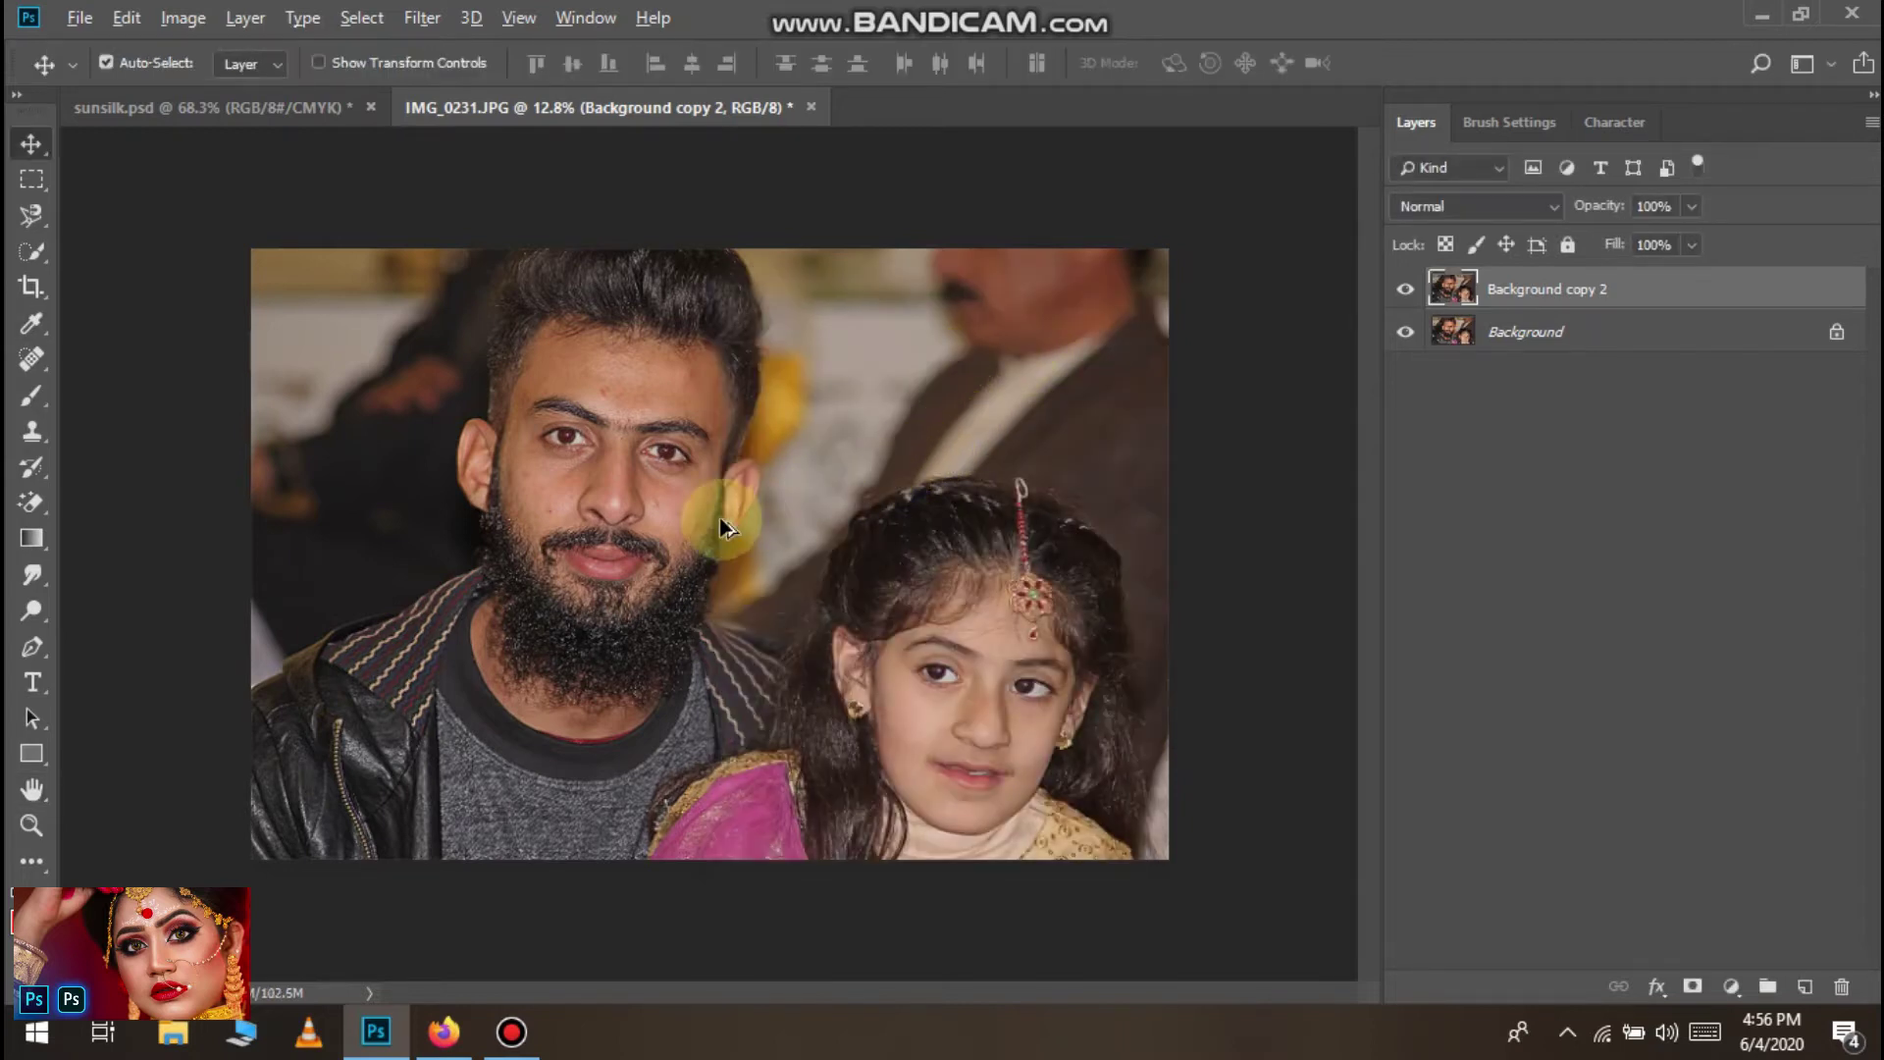
Apply a second Unsharp Mask to Background copy 2 with radius 2.0 pixels and threshold 0, judging the amount on the man's face in the preview
{"action": "left_click", "coordinate": [420, 18]}
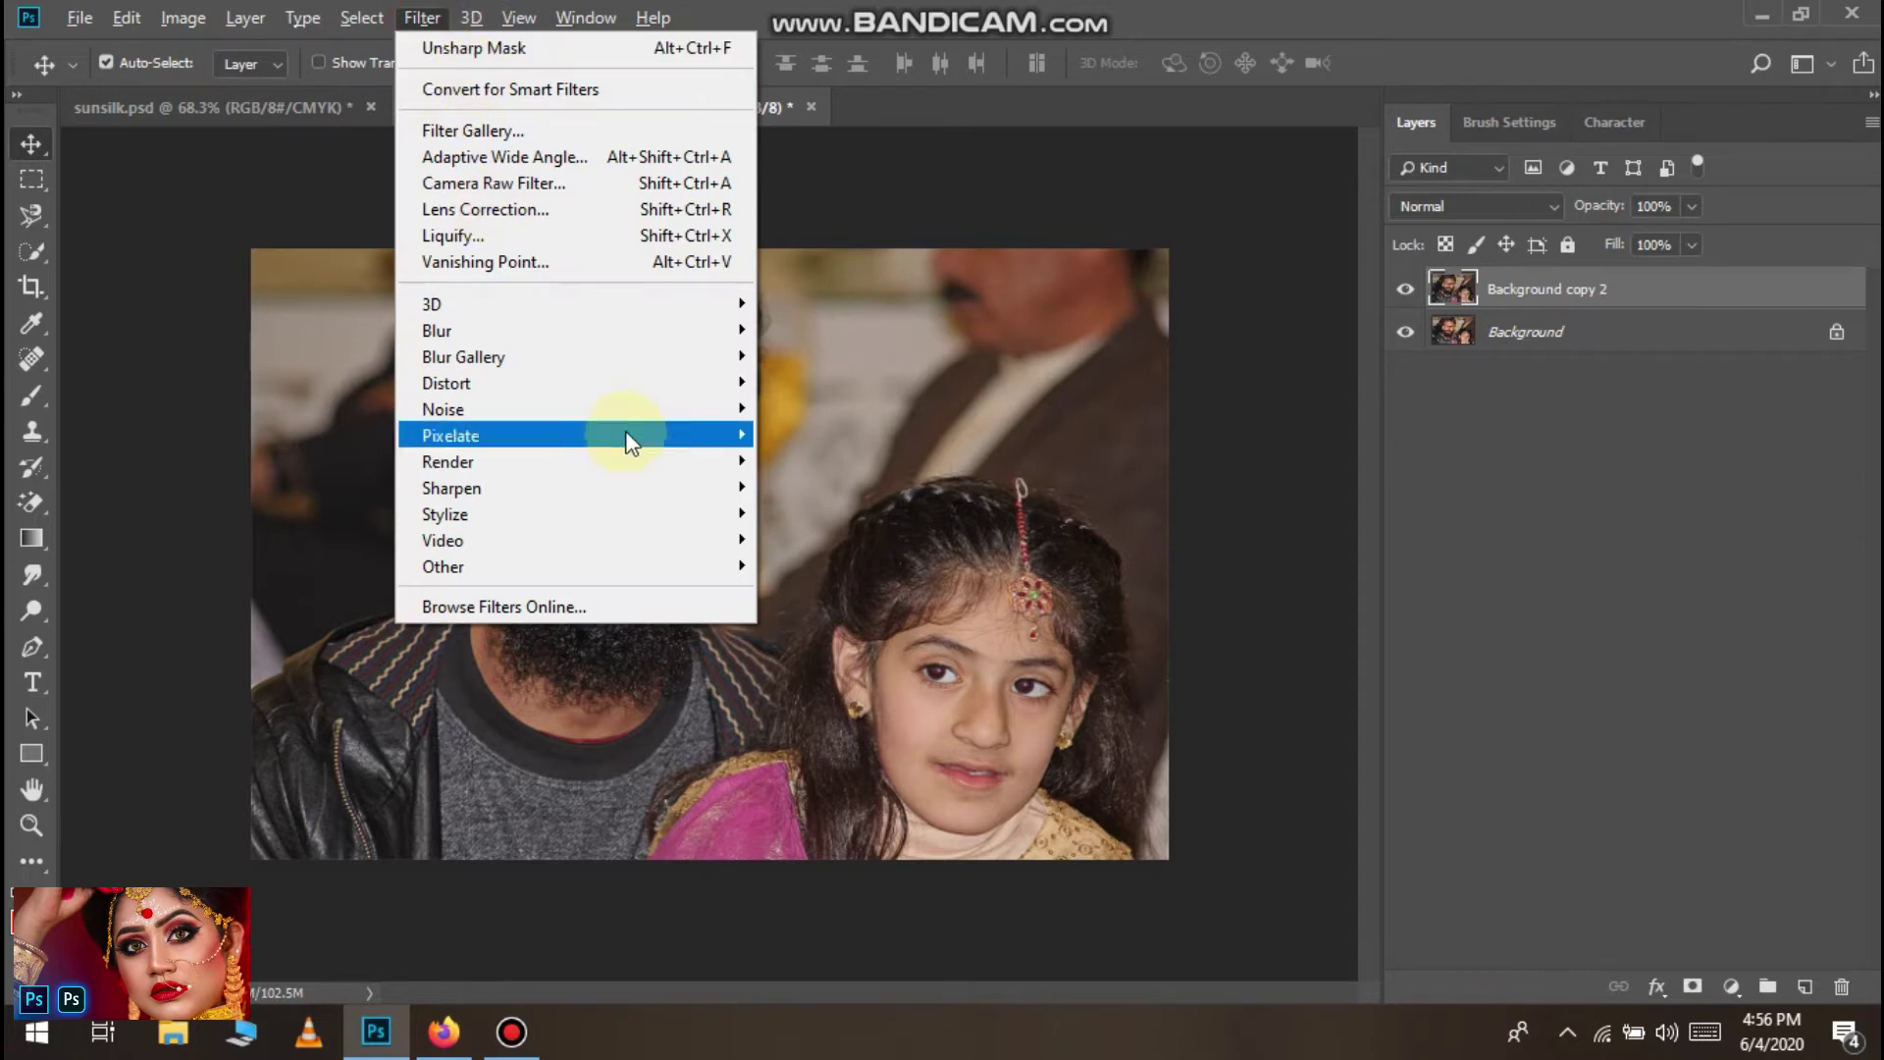
{"action": "mouse_move", "coordinate": [686, 487]}
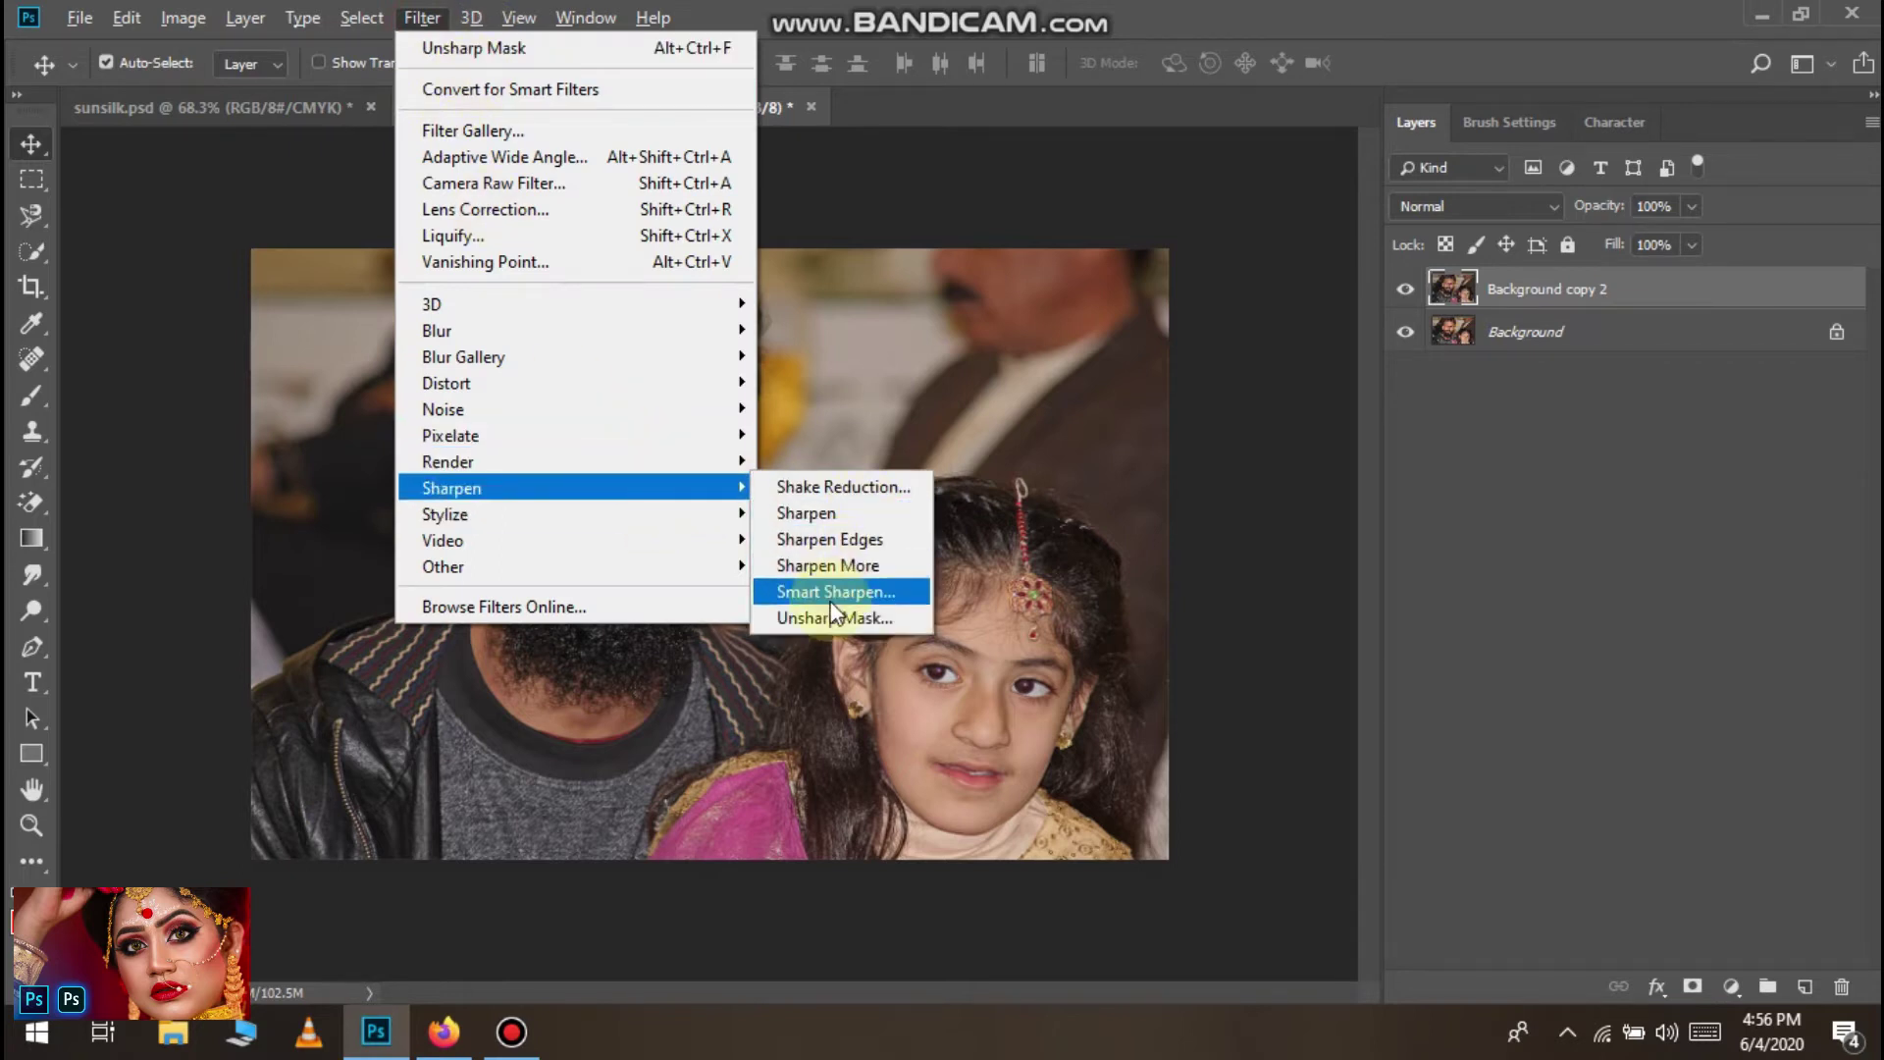
{"action": "left_click", "coordinate": [831, 614]}
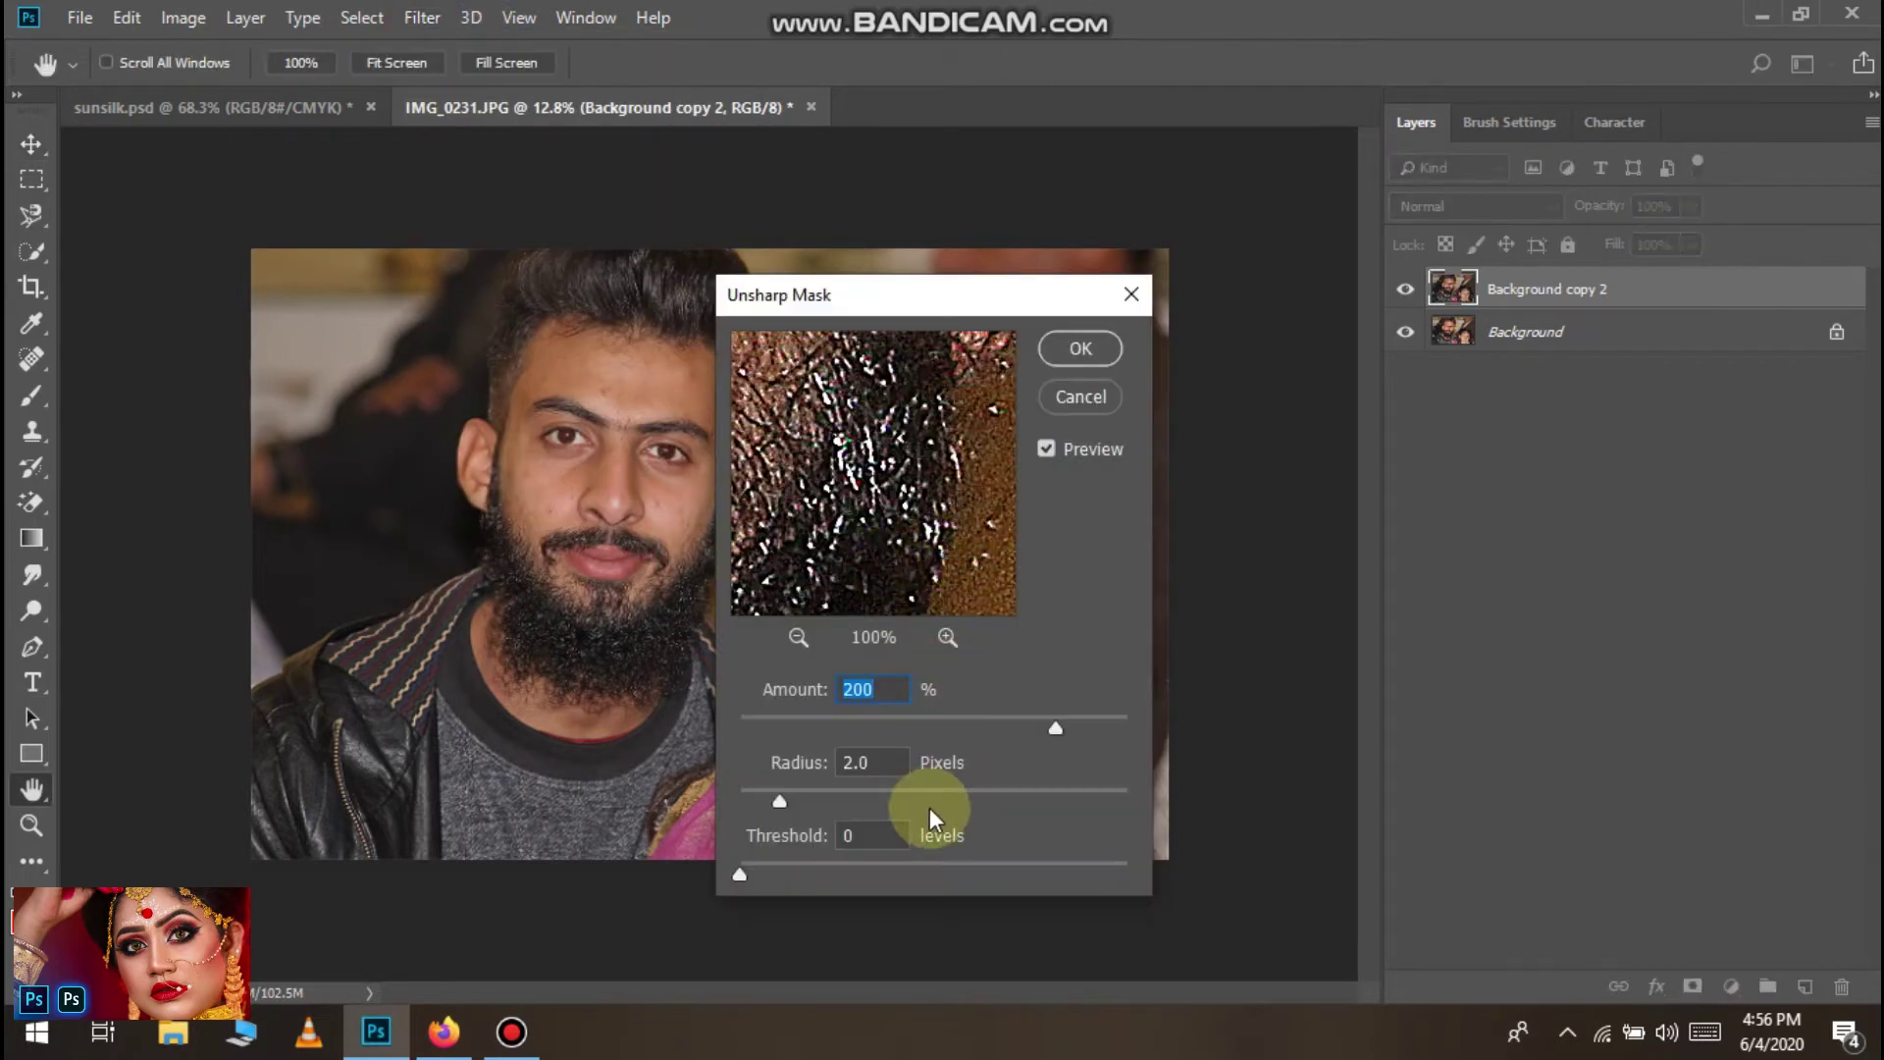
{"action": "mouse_move", "coordinate": [1040, 725]}
{"action": "left_mouse_down"}
{"action": "mouse_move", "coordinate": [1139, 717]}
{"action": "mouse_move", "coordinate": [1042, 724]}
{"action": "left_mouse_up"}
{"action": "scroll", "coordinate": [885, 515], "scroll_direction": "down", "scroll_amount": 5}
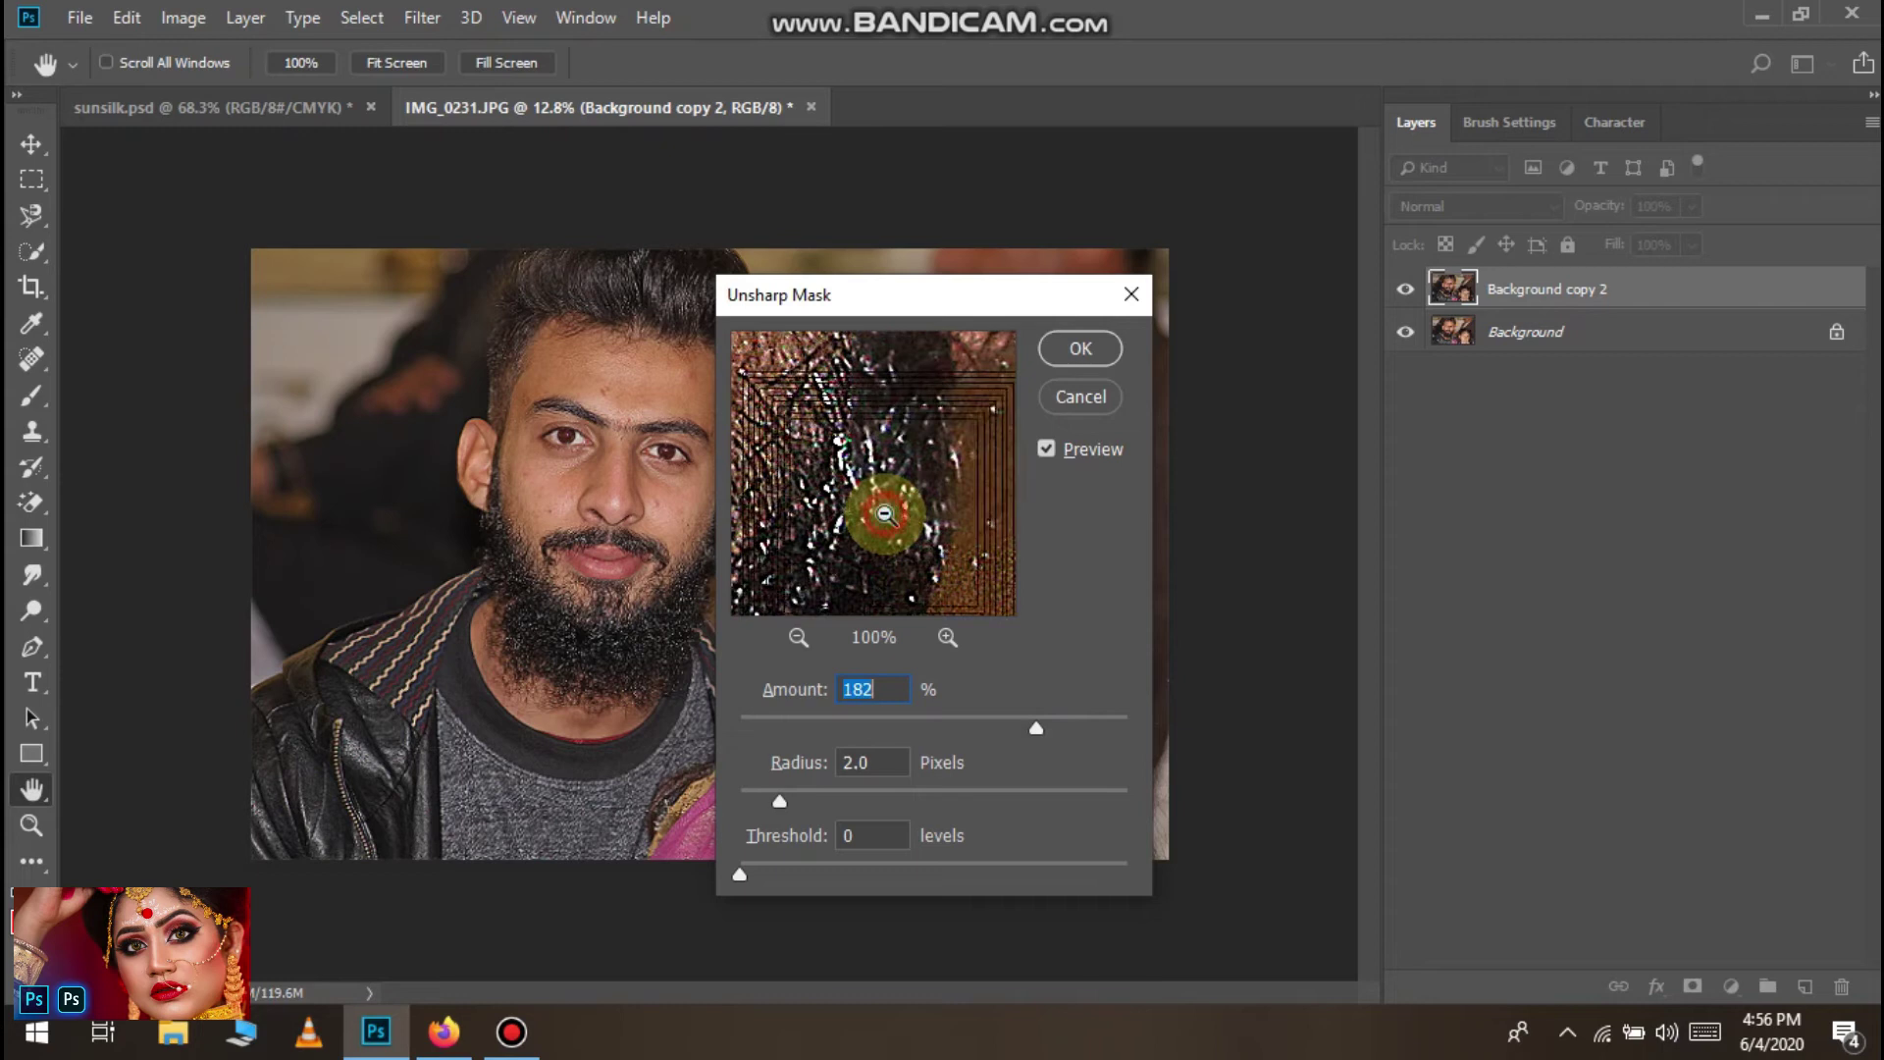
{"action": "scroll", "coordinate": [883, 513], "scroll_direction": "down", "scroll_amount": 2}
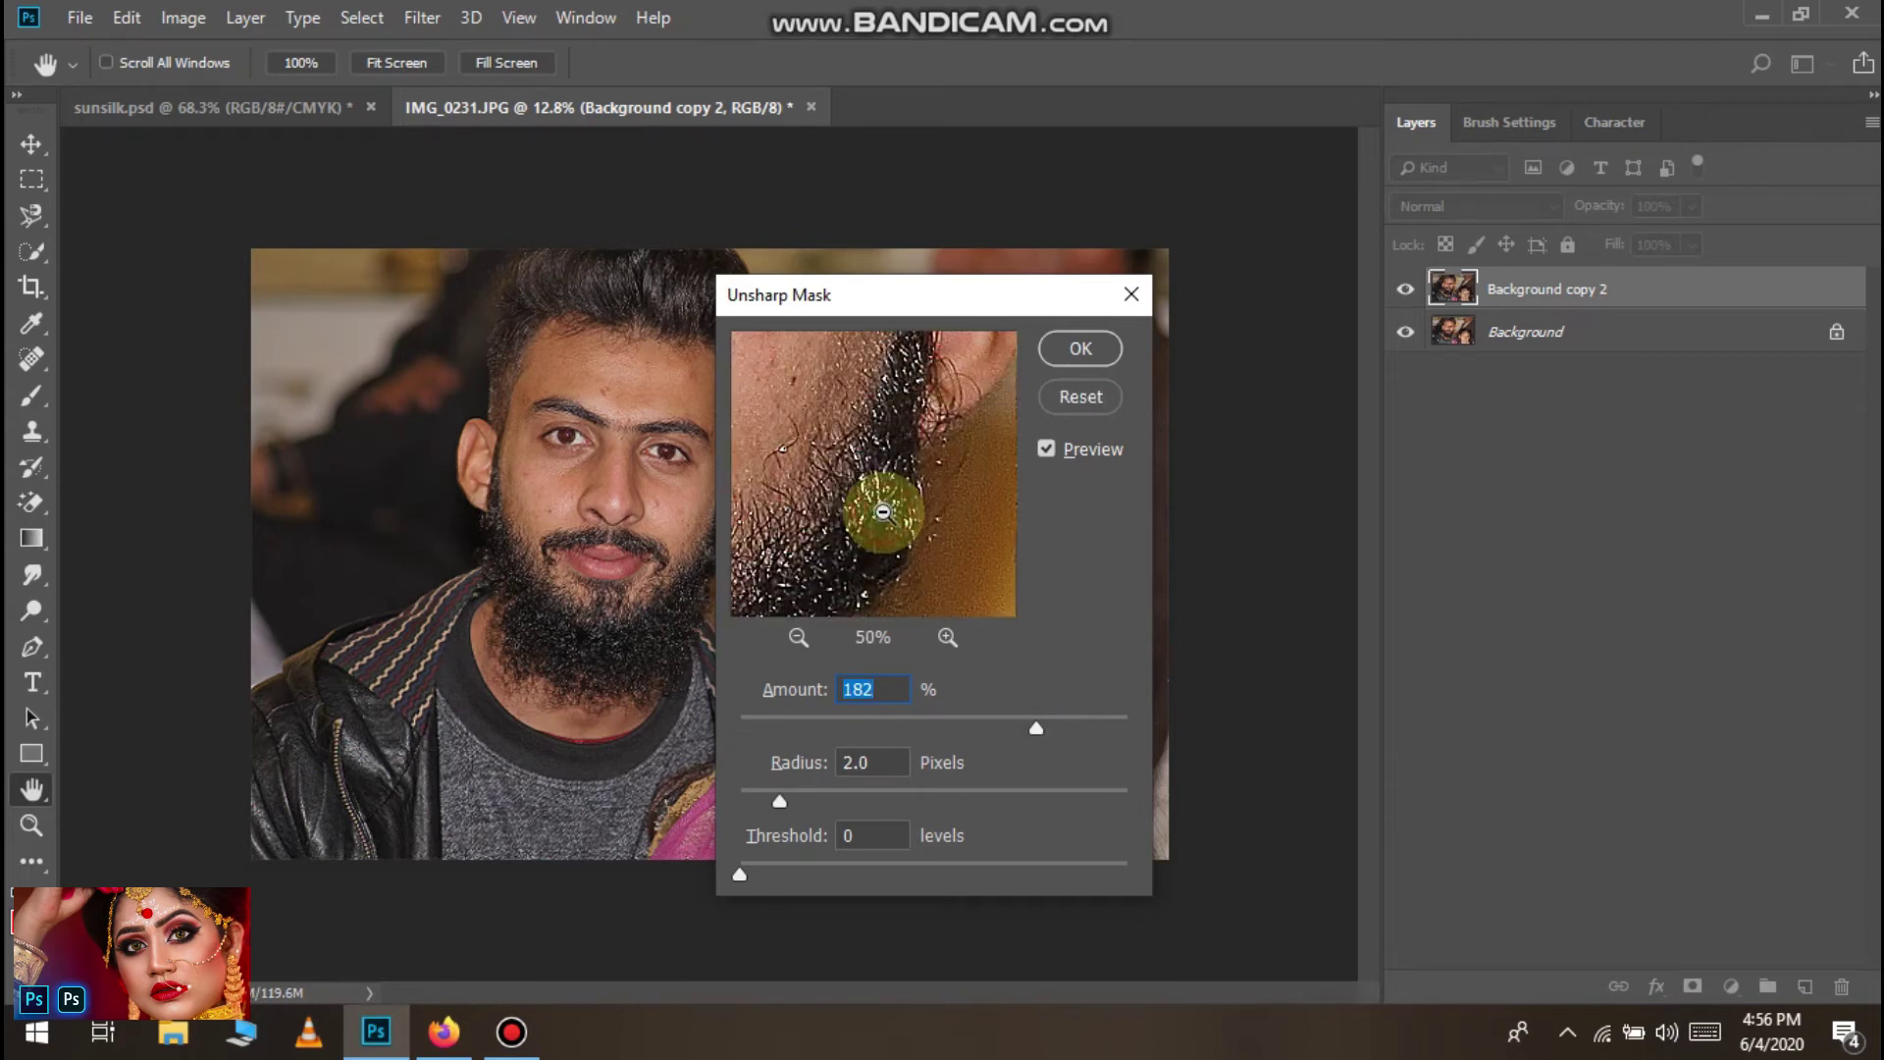
{"action": "left_click", "coordinate": [884, 512], "text": "alt"}
{"action": "left_click", "coordinate": [881, 511], "text": "alt"}
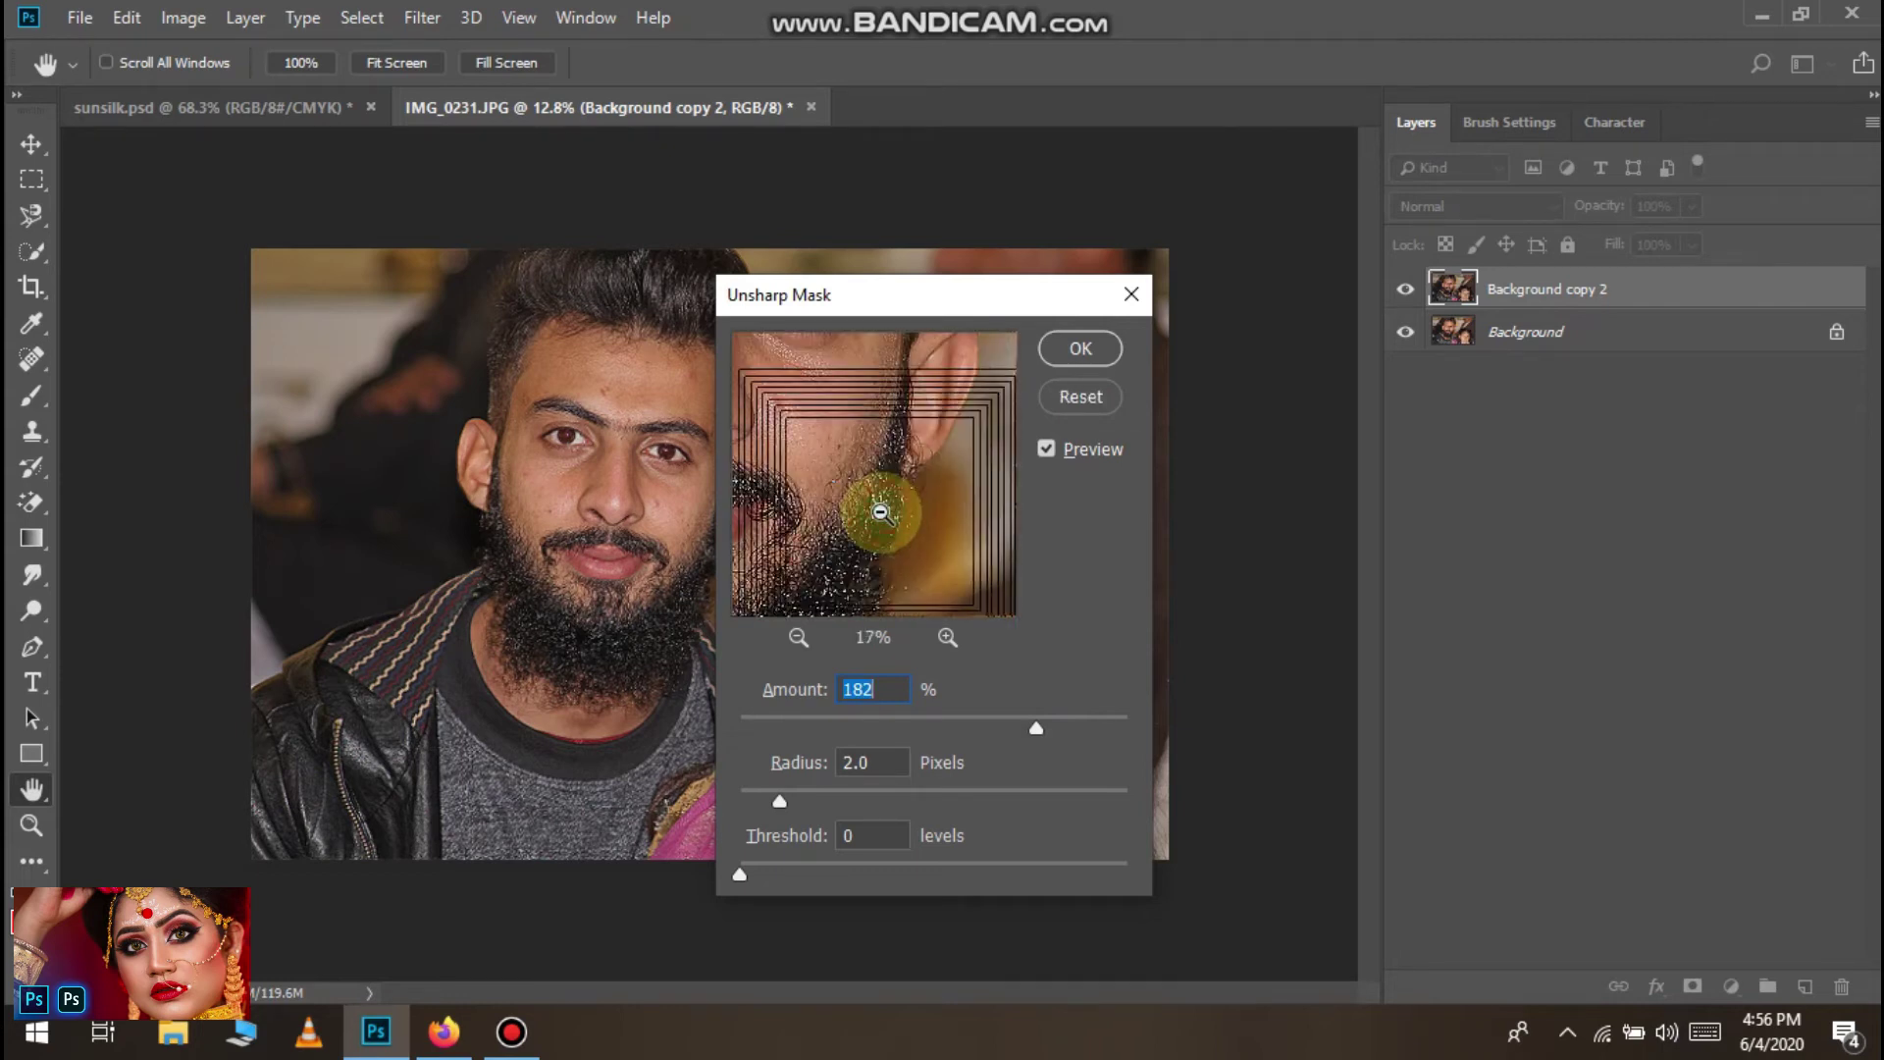
{"action": "left_click", "coordinate": [881, 511], "text": "alt"}
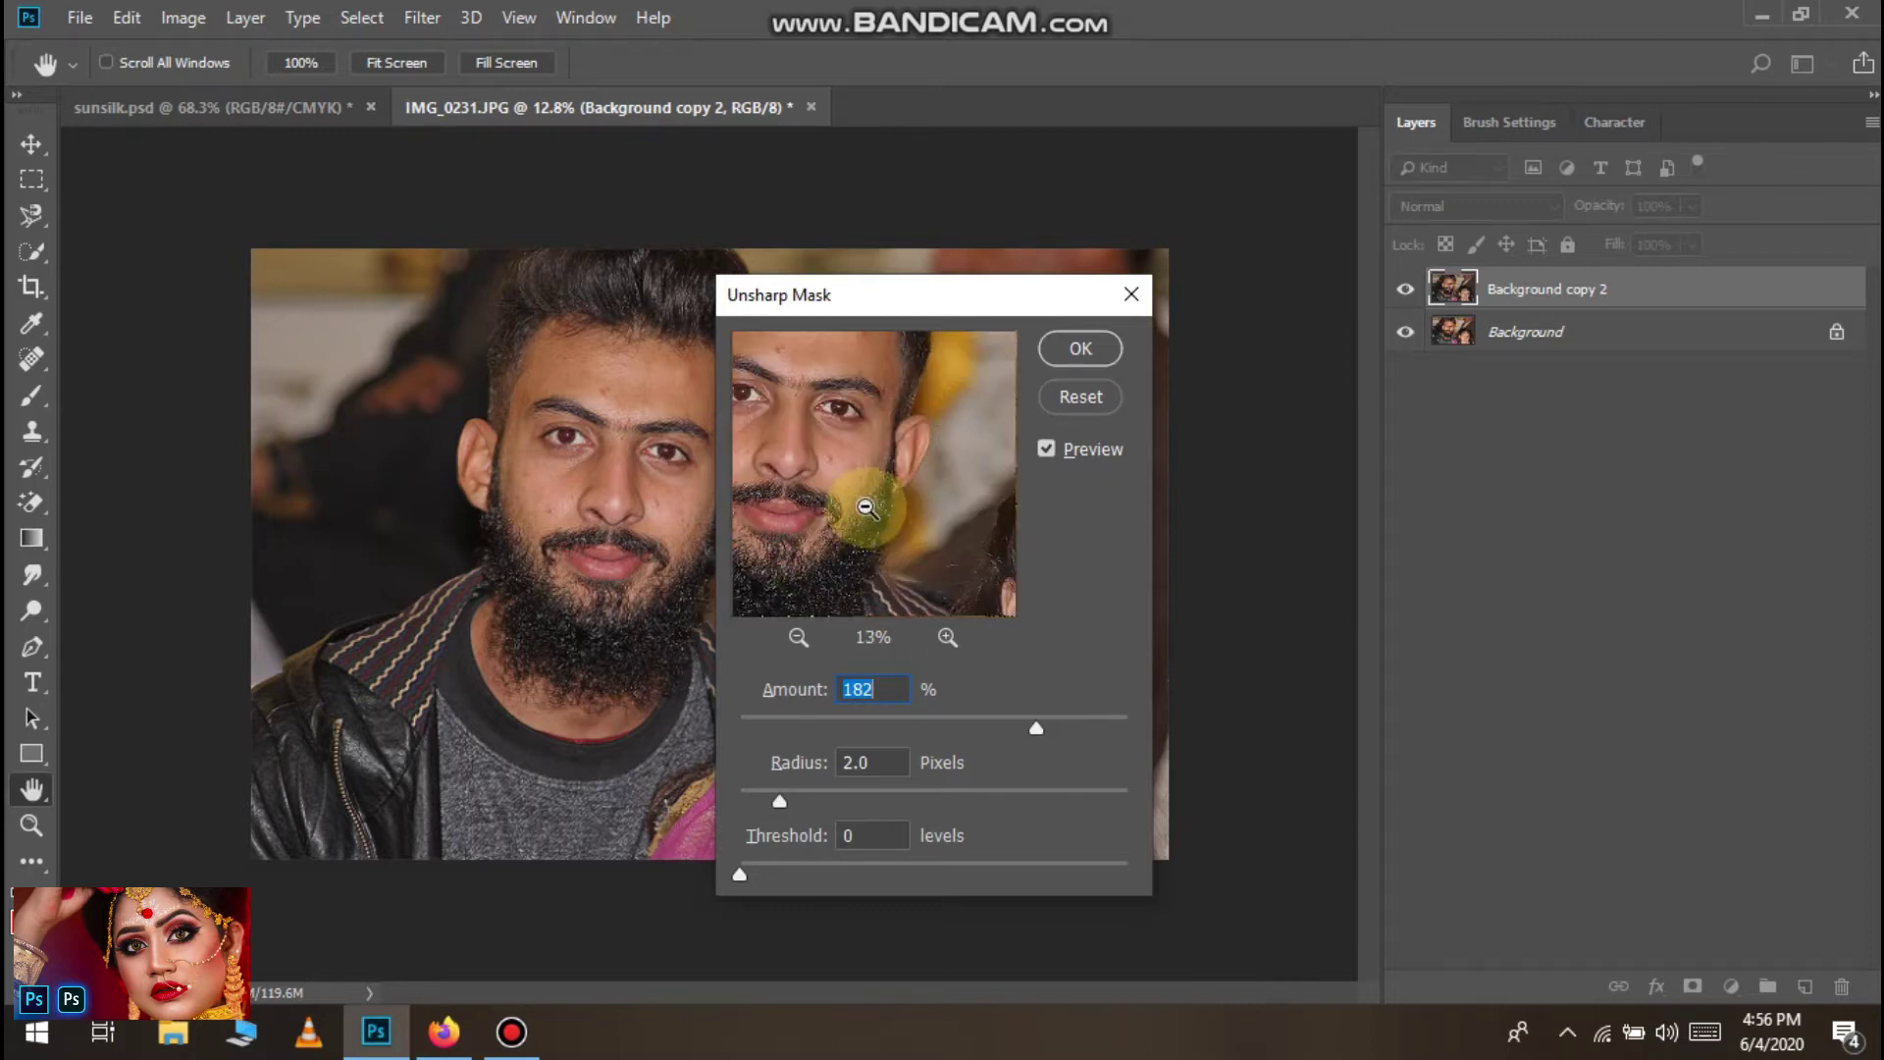
{"action": "mouse_move", "coordinate": [823, 490]}
{"action": "left_mouse_down"}
{"action": "mouse_move", "coordinate": [930, 520]}
{"action": "mouse_move", "coordinate": [895, 426]}
{"action": "mouse_move", "coordinate": [872, 489]}
{"action": "left_mouse_up"}
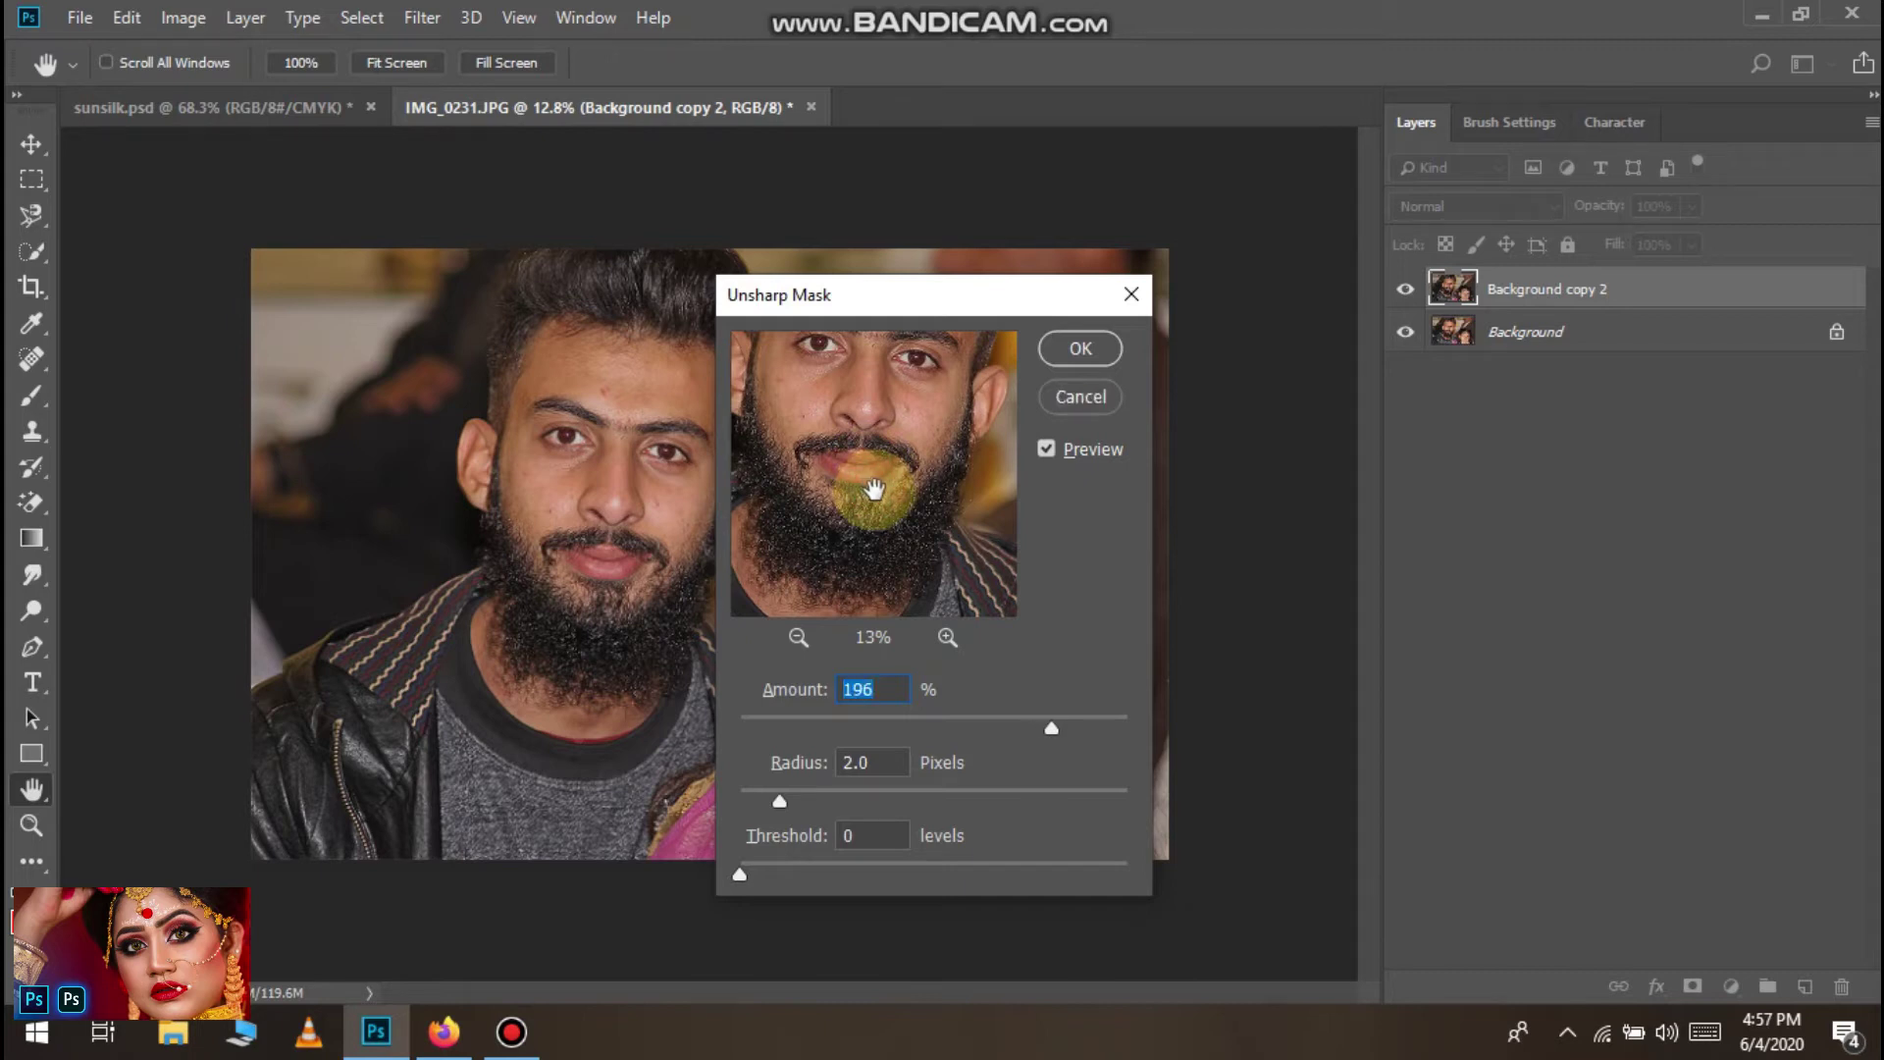
{"action": "left_click_drag", "start_coordinate": [1052, 726], "coordinate": [1097, 714]}
{"action": "left_click", "coordinate": [1080, 349]}
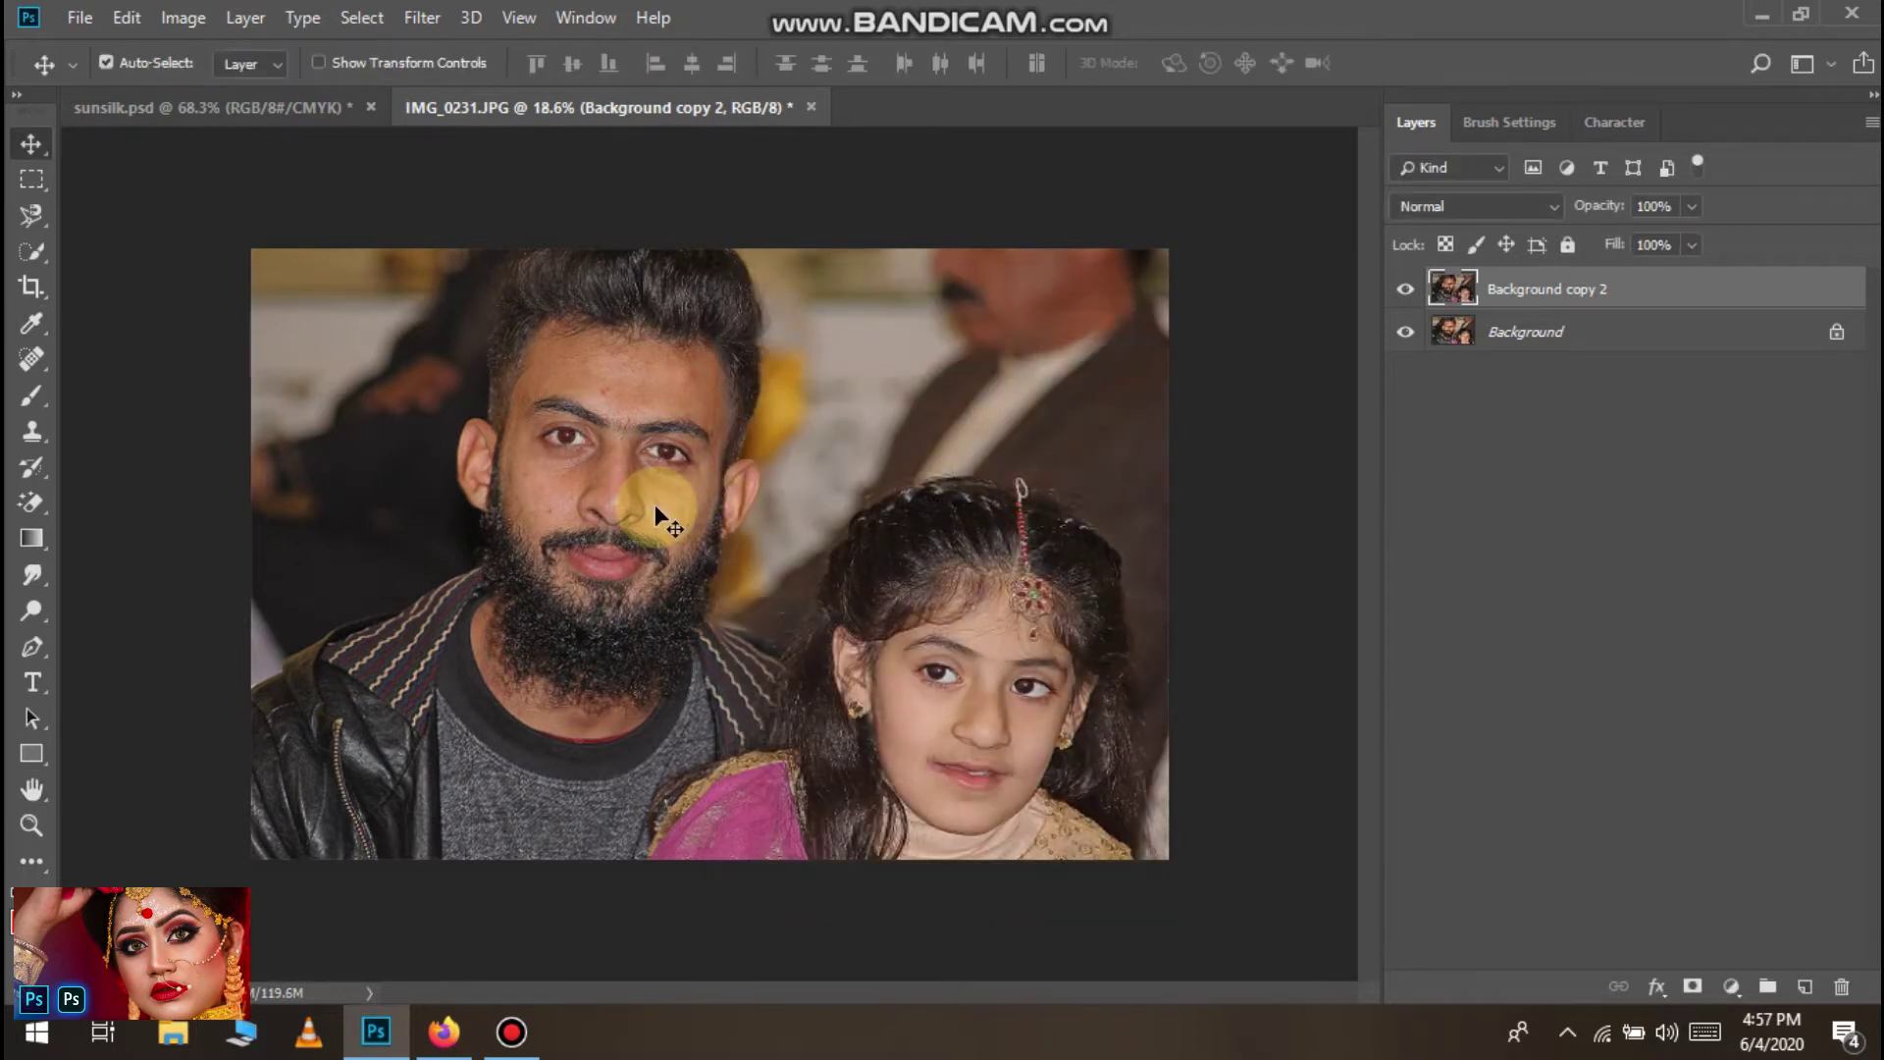
Examine the sharpened skin, eyes and beard on the man's face close up and from a distance
{"action": "scroll", "coordinate": [656, 504], "scroll_direction": "up", "scroll_amount": 4}
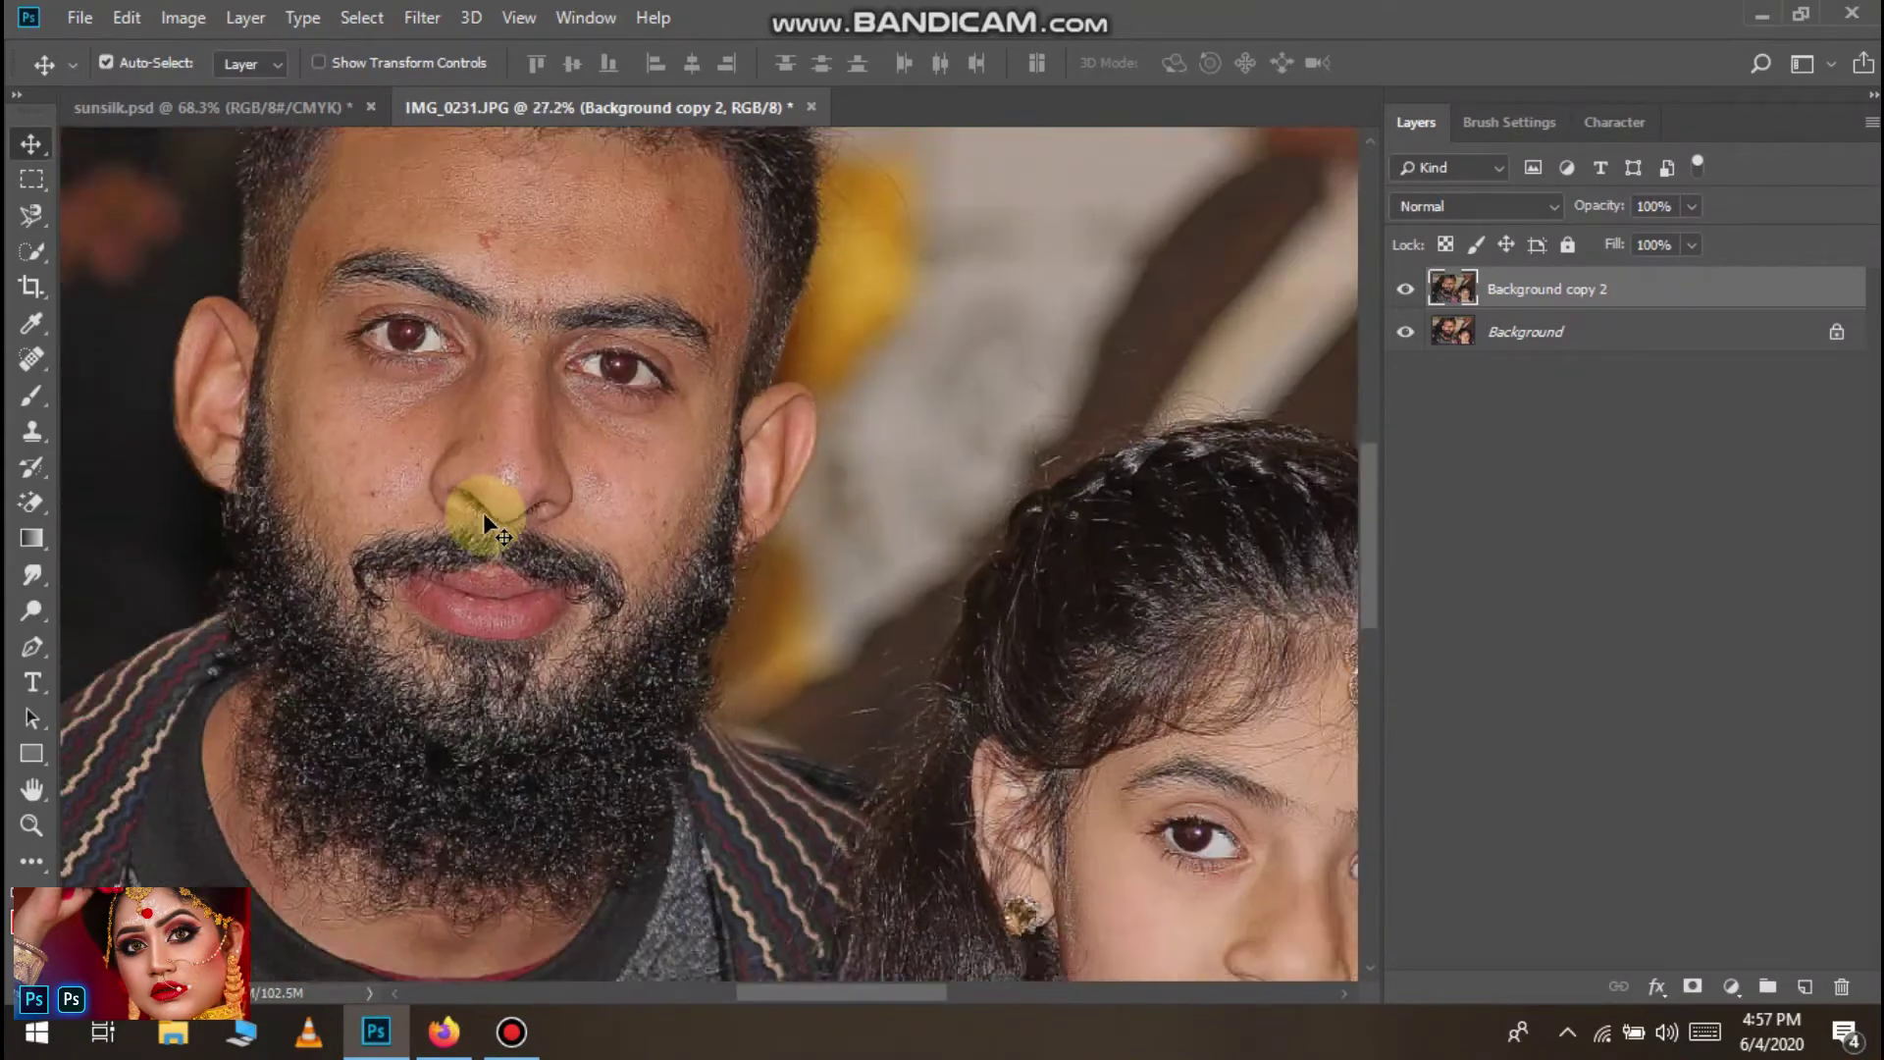
{"action": "scroll", "coordinate": [483, 512], "scroll_direction": "up", "scroll_amount": 8}
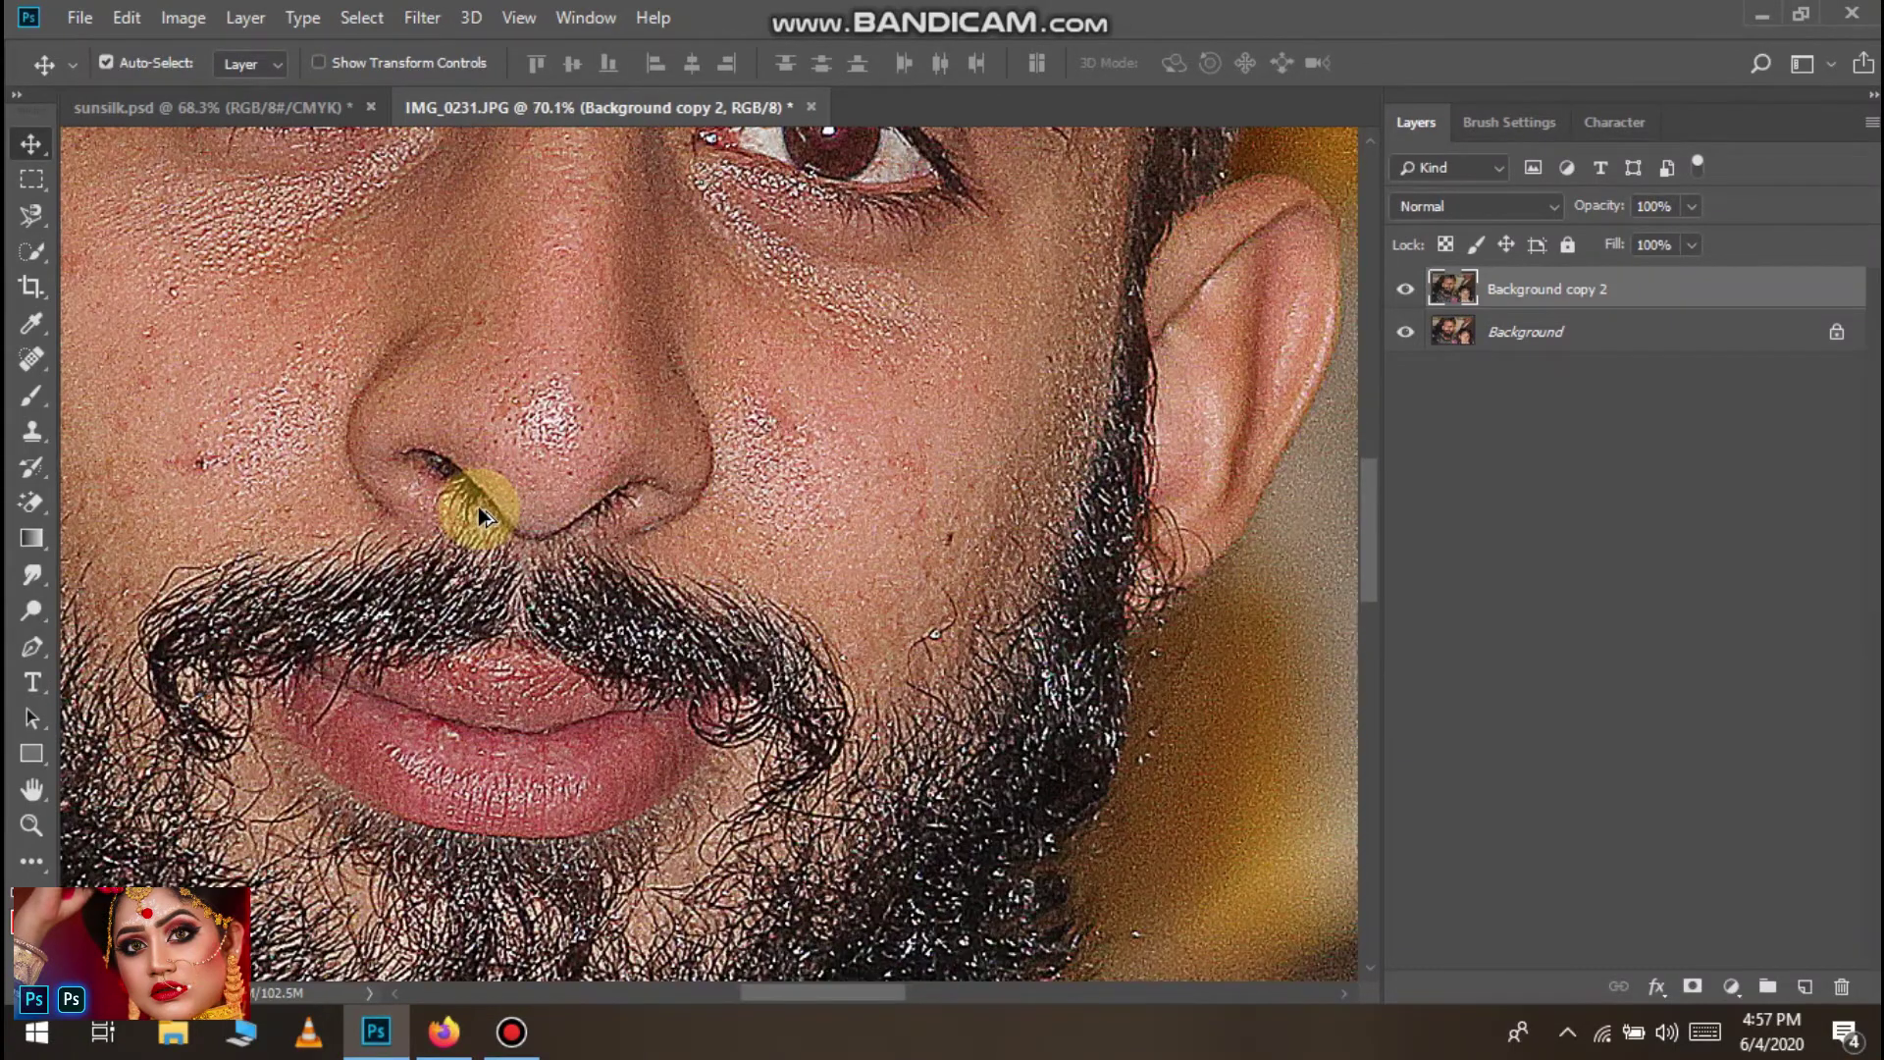
{"action": "scroll", "coordinate": [504, 501], "scroll_direction": "down", "scroll_amount": 2}
{"action": "scroll", "coordinate": [506, 509], "scroll_direction": "down", "scroll_amount": 2}
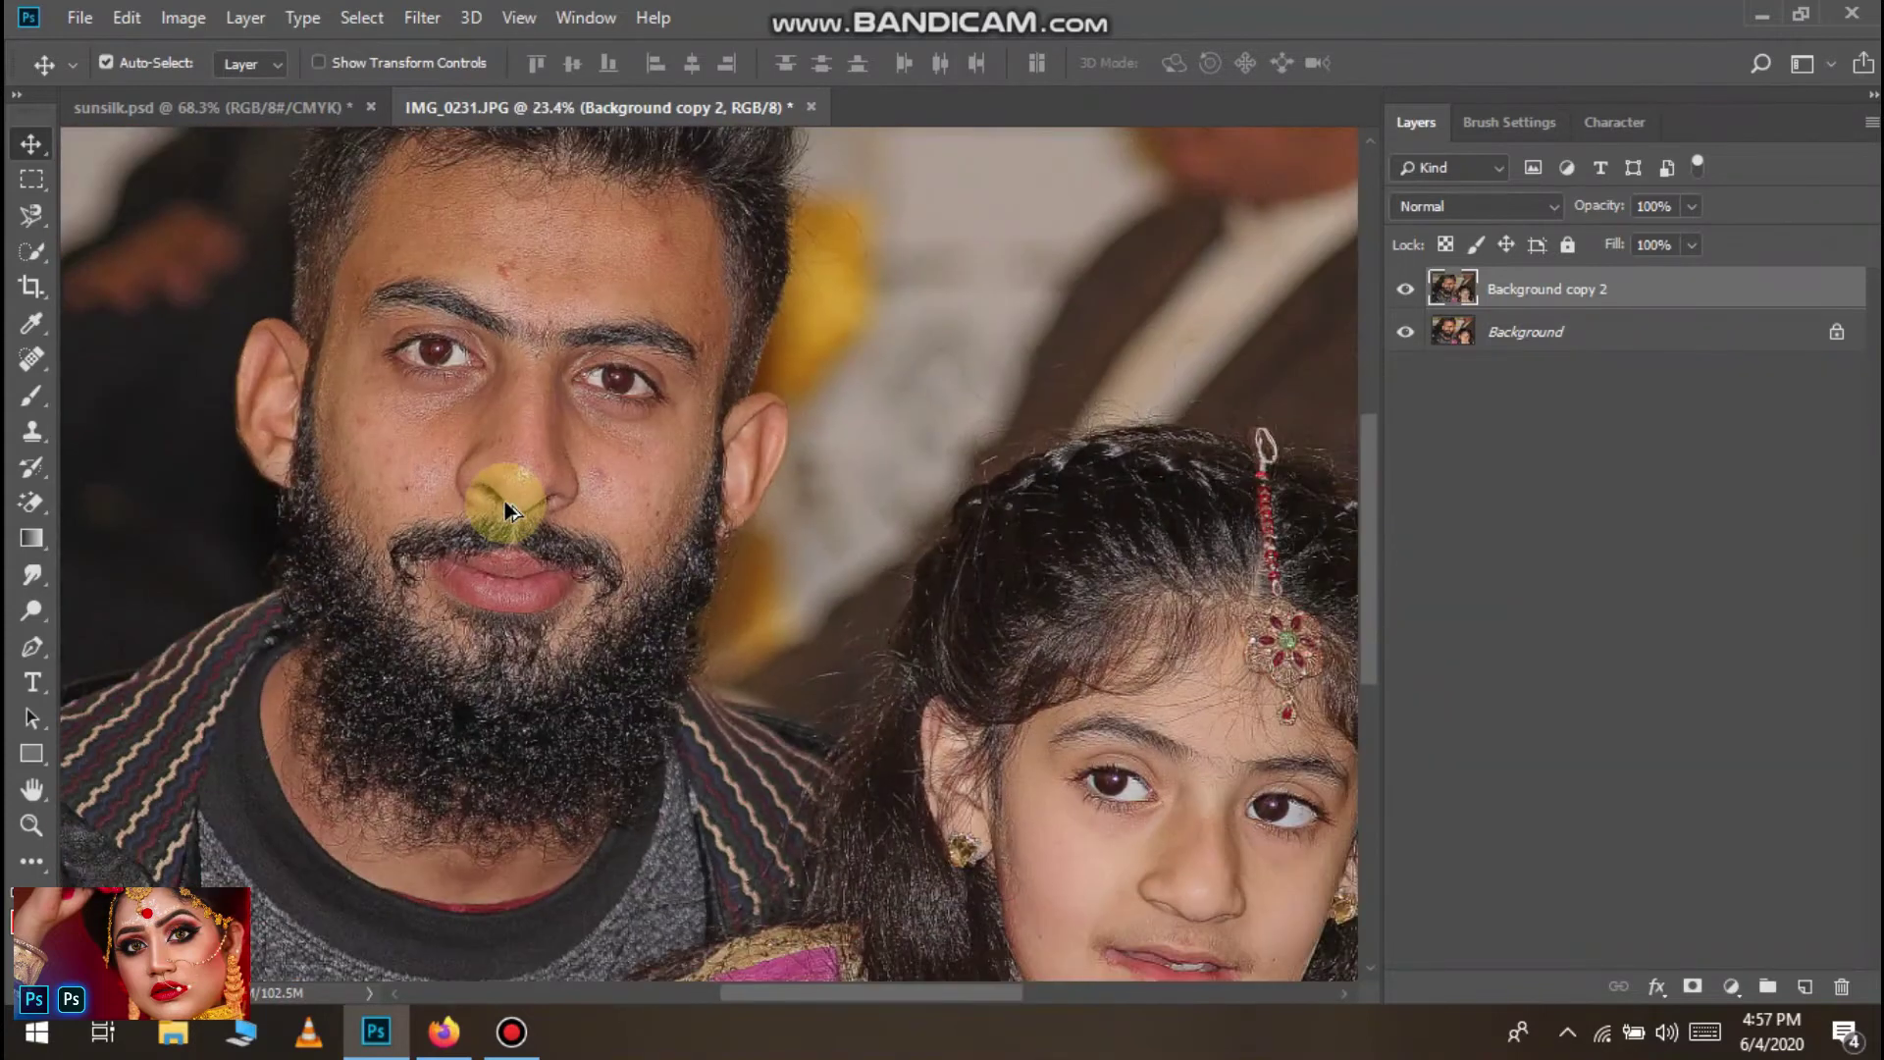
{"action": "scroll", "coordinate": [506, 509], "scroll_direction": "down", "scroll_amount": 2}
{"action": "scroll", "coordinate": [550, 493], "scroll_direction": "up", "scroll_amount": 5}
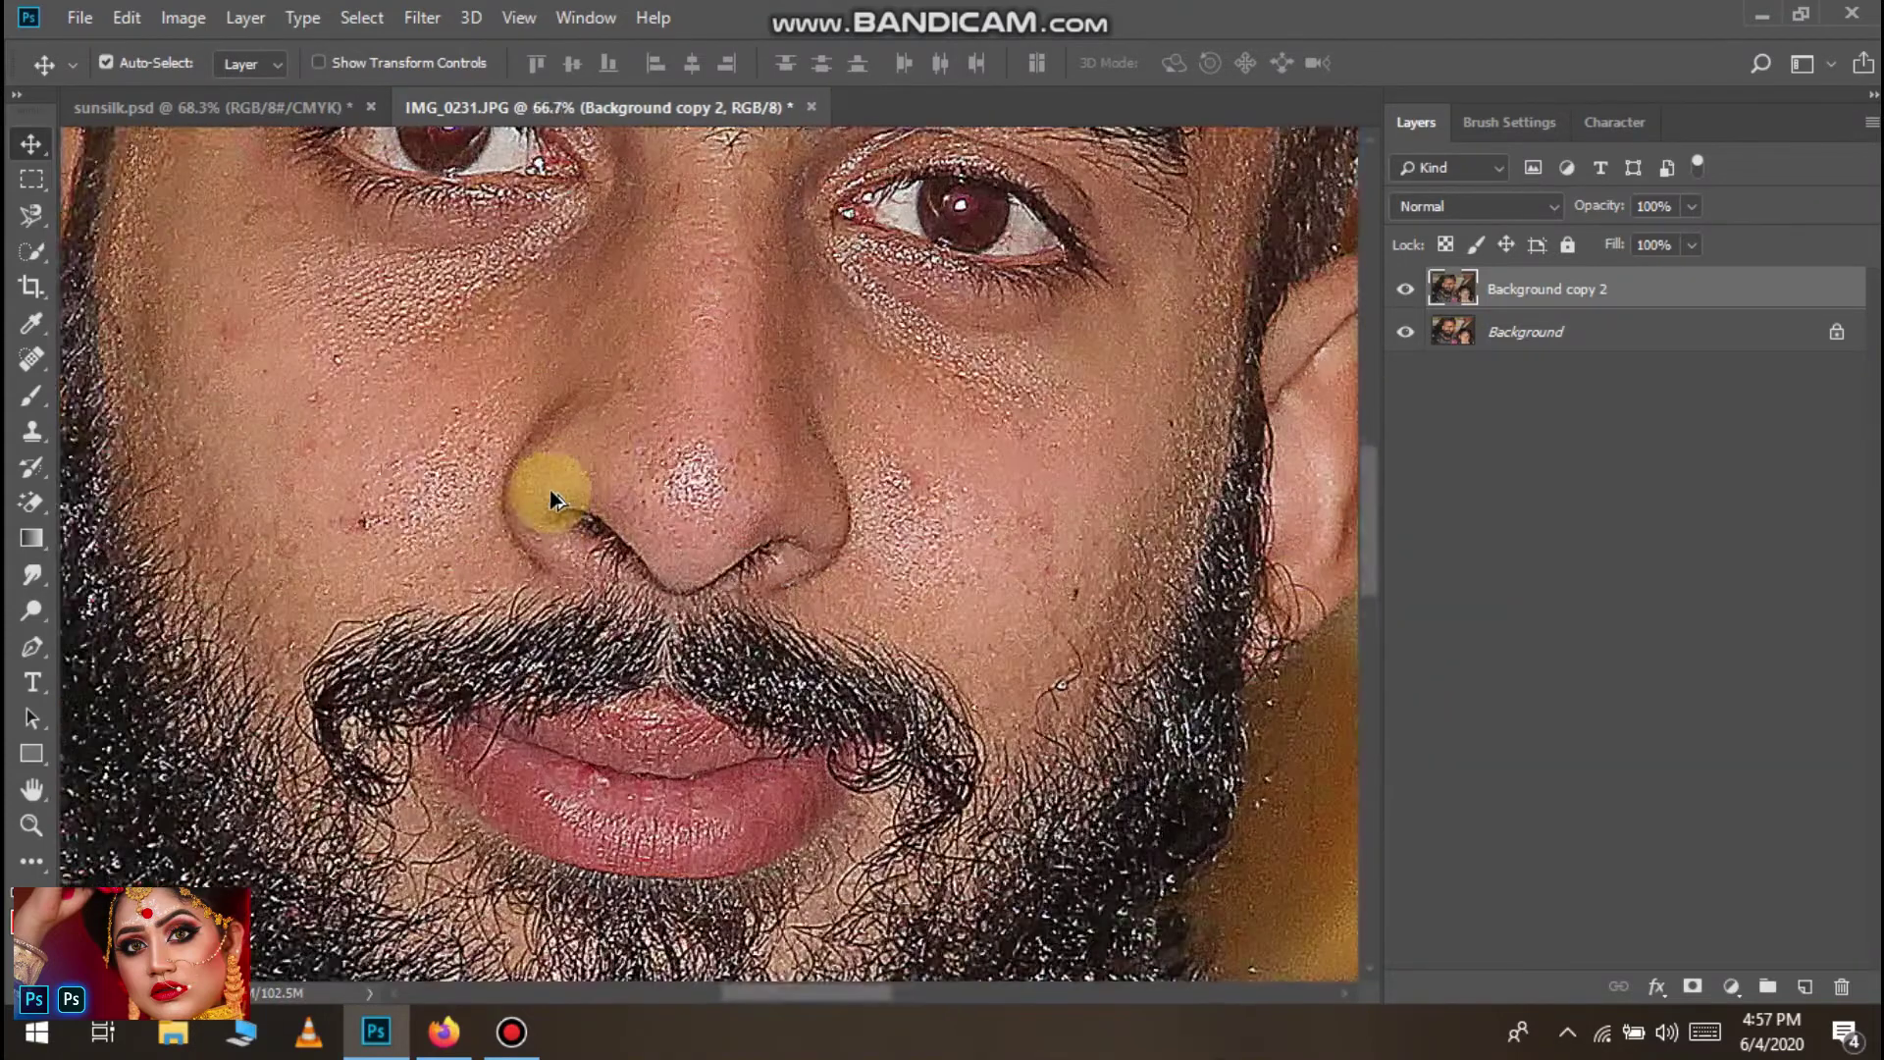
{"action": "scroll", "coordinate": [809, 516], "scroll_direction": "up", "scroll_amount": 3}
{"action": "scroll", "coordinate": [807, 560], "scroll_direction": "up", "scroll_amount": 3}
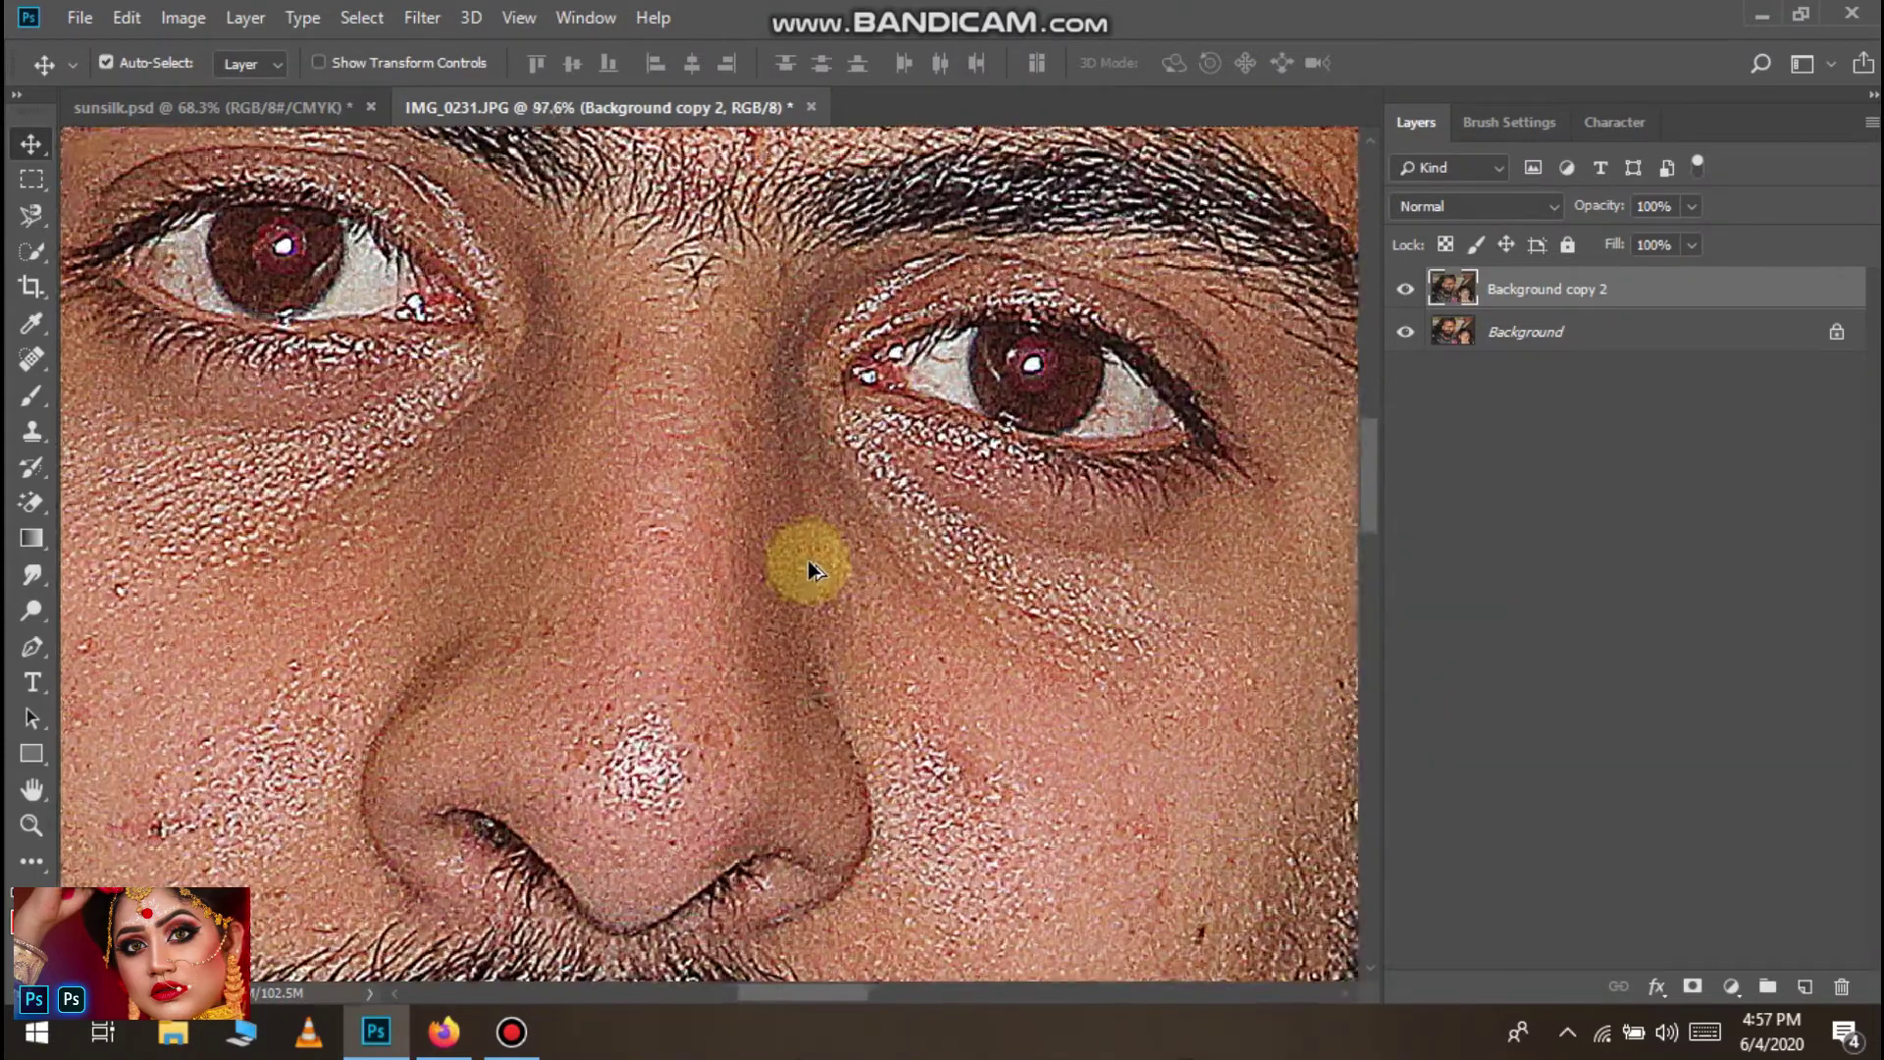
{"action": "scroll", "coordinate": [799, 559], "scroll_direction": "down", "scroll_amount": 4}
{"action": "scroll", "coordinate": [787, 560], "scroll_direction": "up", "scroll_amount": 3}
{"action": "scroll", "coordinate": [787, 567], "scroll_direction": "down", "scroll_amount": 6}
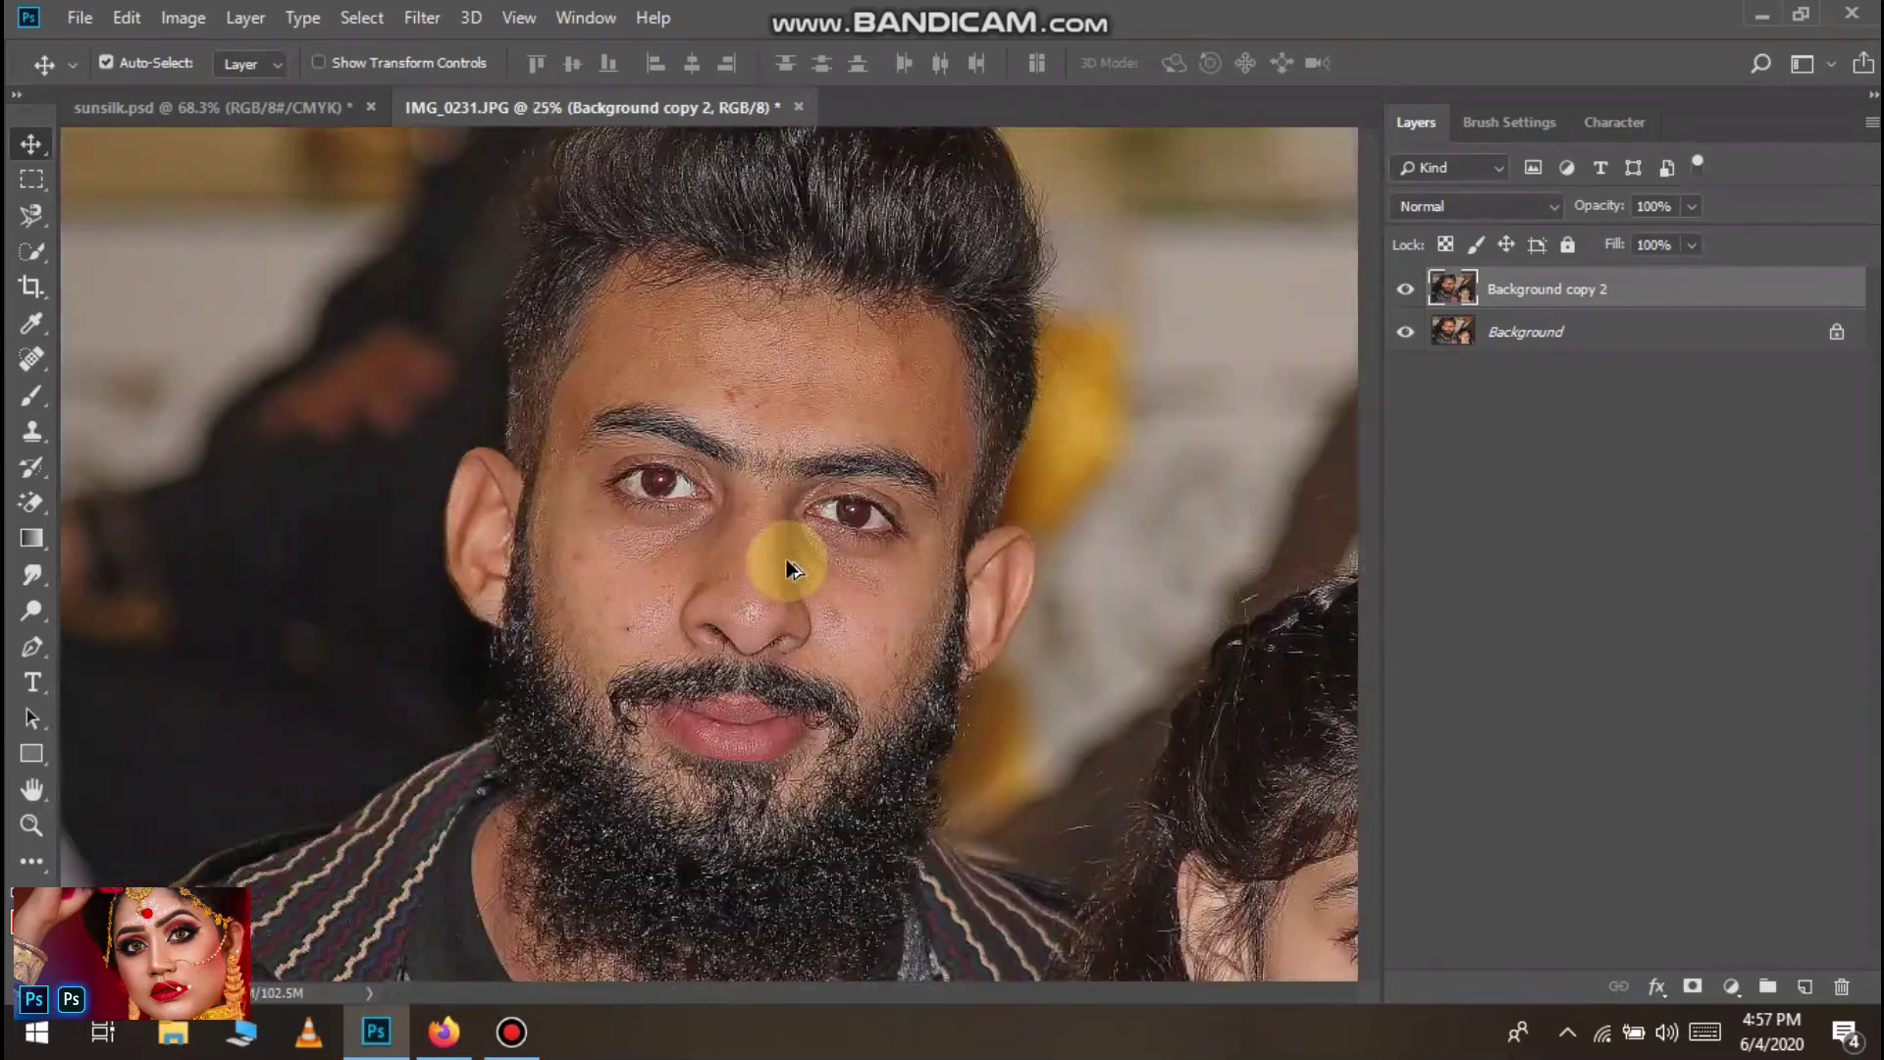
{"action": "scroll", "coordinate": [757, 526], "scroll_direction": "up", "scroll_amount": 3}
Apply the Diffuse filter in Anisotropic mode to the Background copy 2 layer
{"action": "left_click", "coordinate": [422, 18]}
{"action": "mouse_move", "coordinate": [569, 479]}
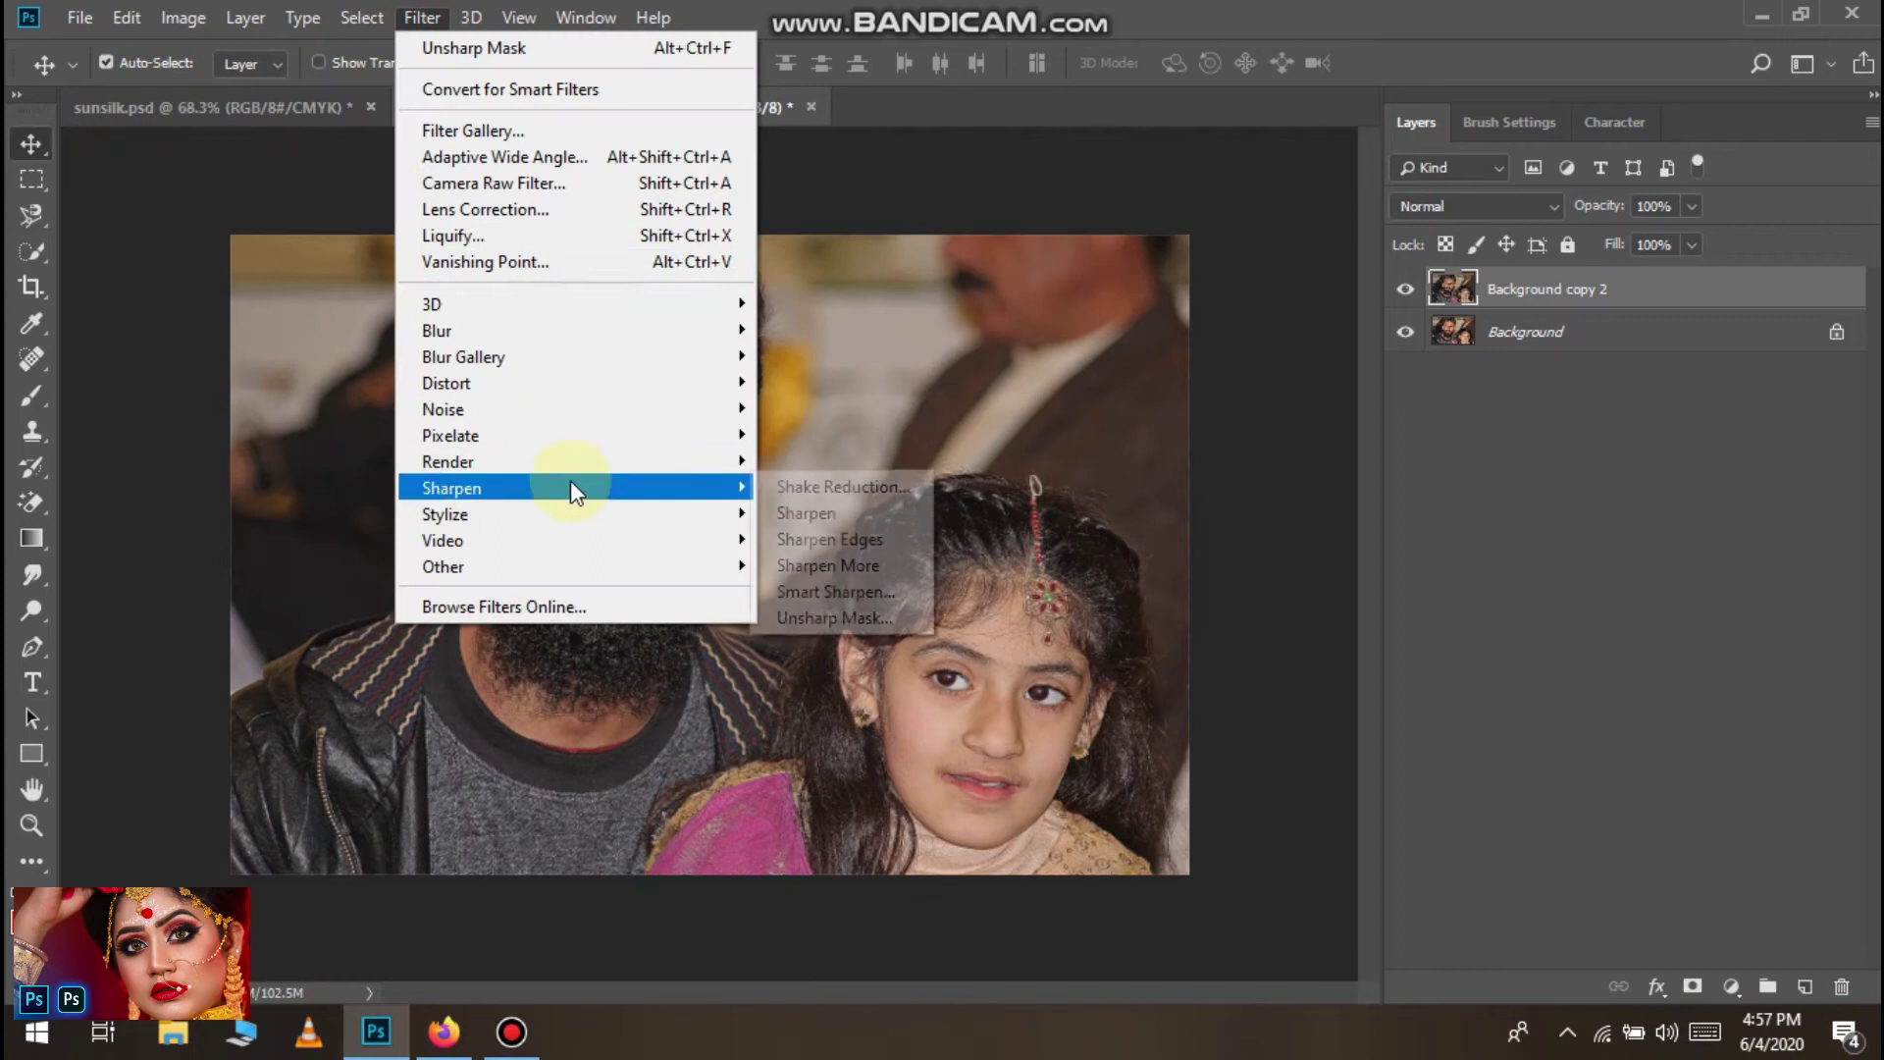
{"action": "mouse_move", "coordinate": [638, 512]}
{"action": "left_click", "coordinate": [797, 514]}
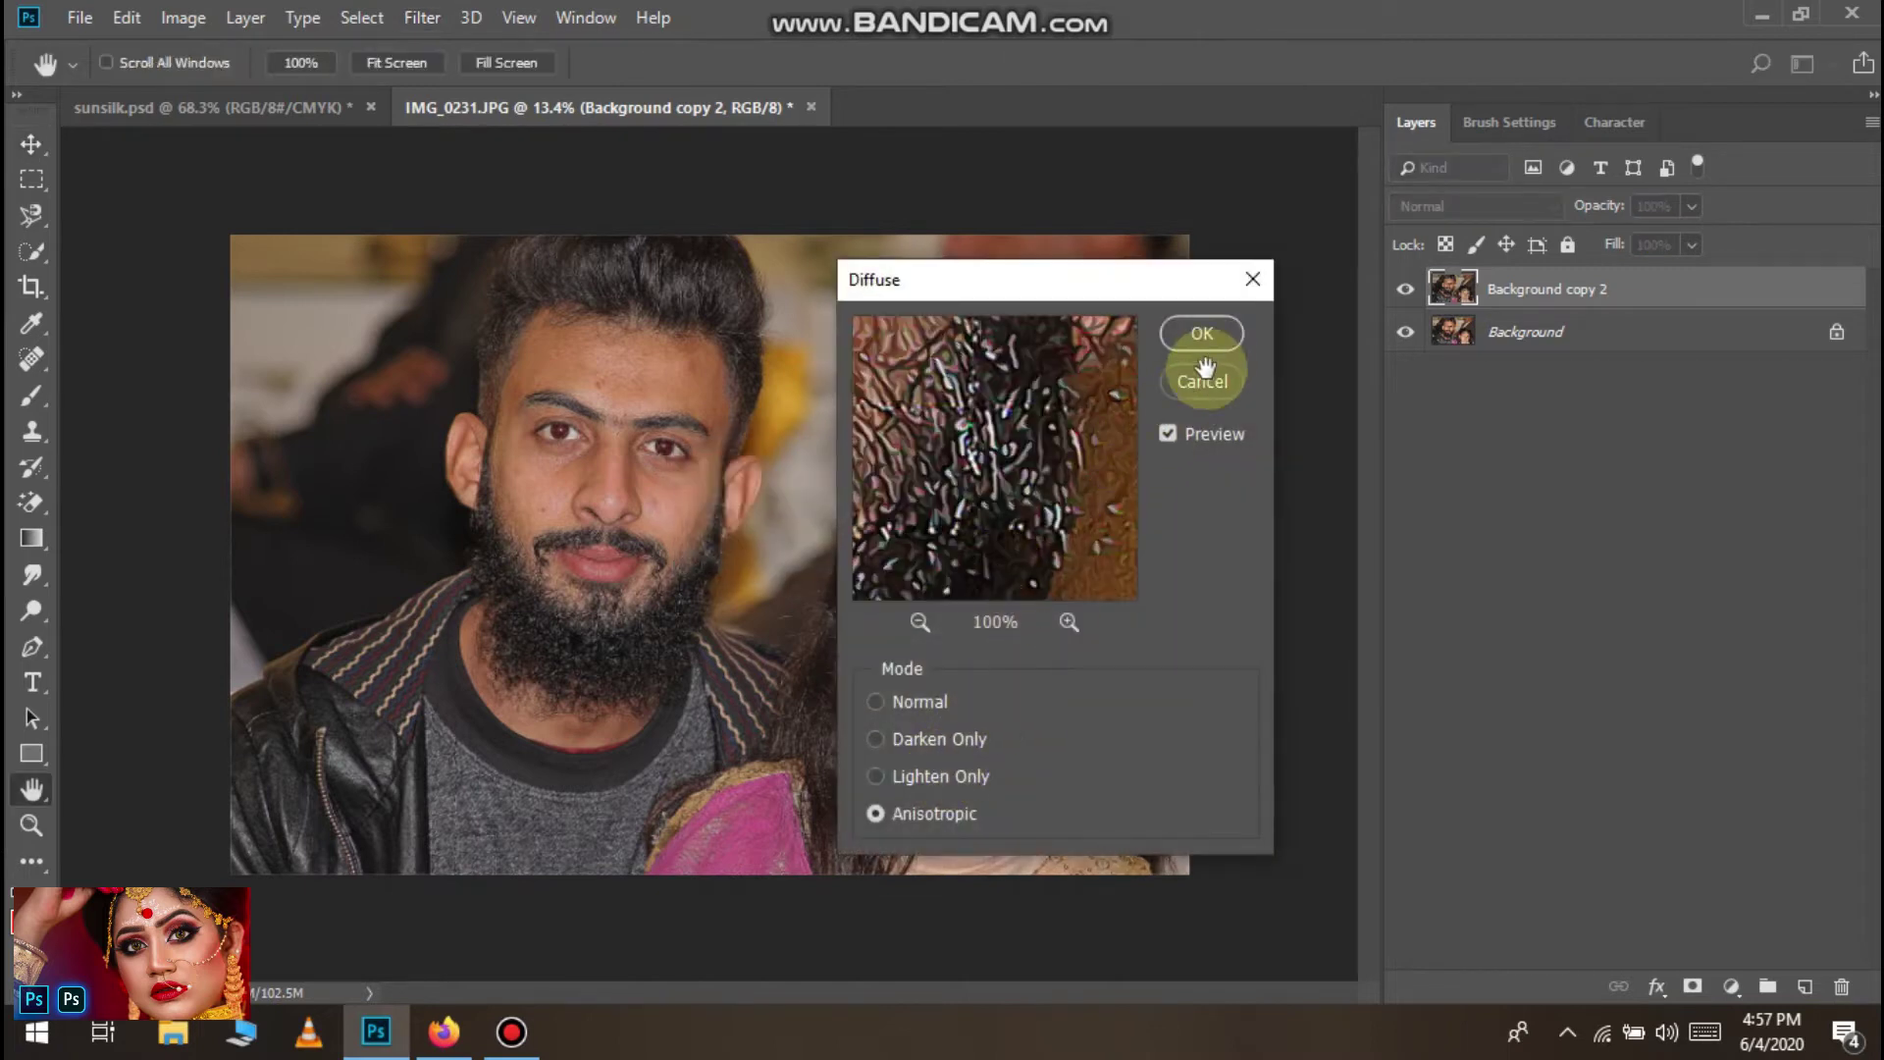
{"action": "left_click", "coordinate": [1219, 353]}
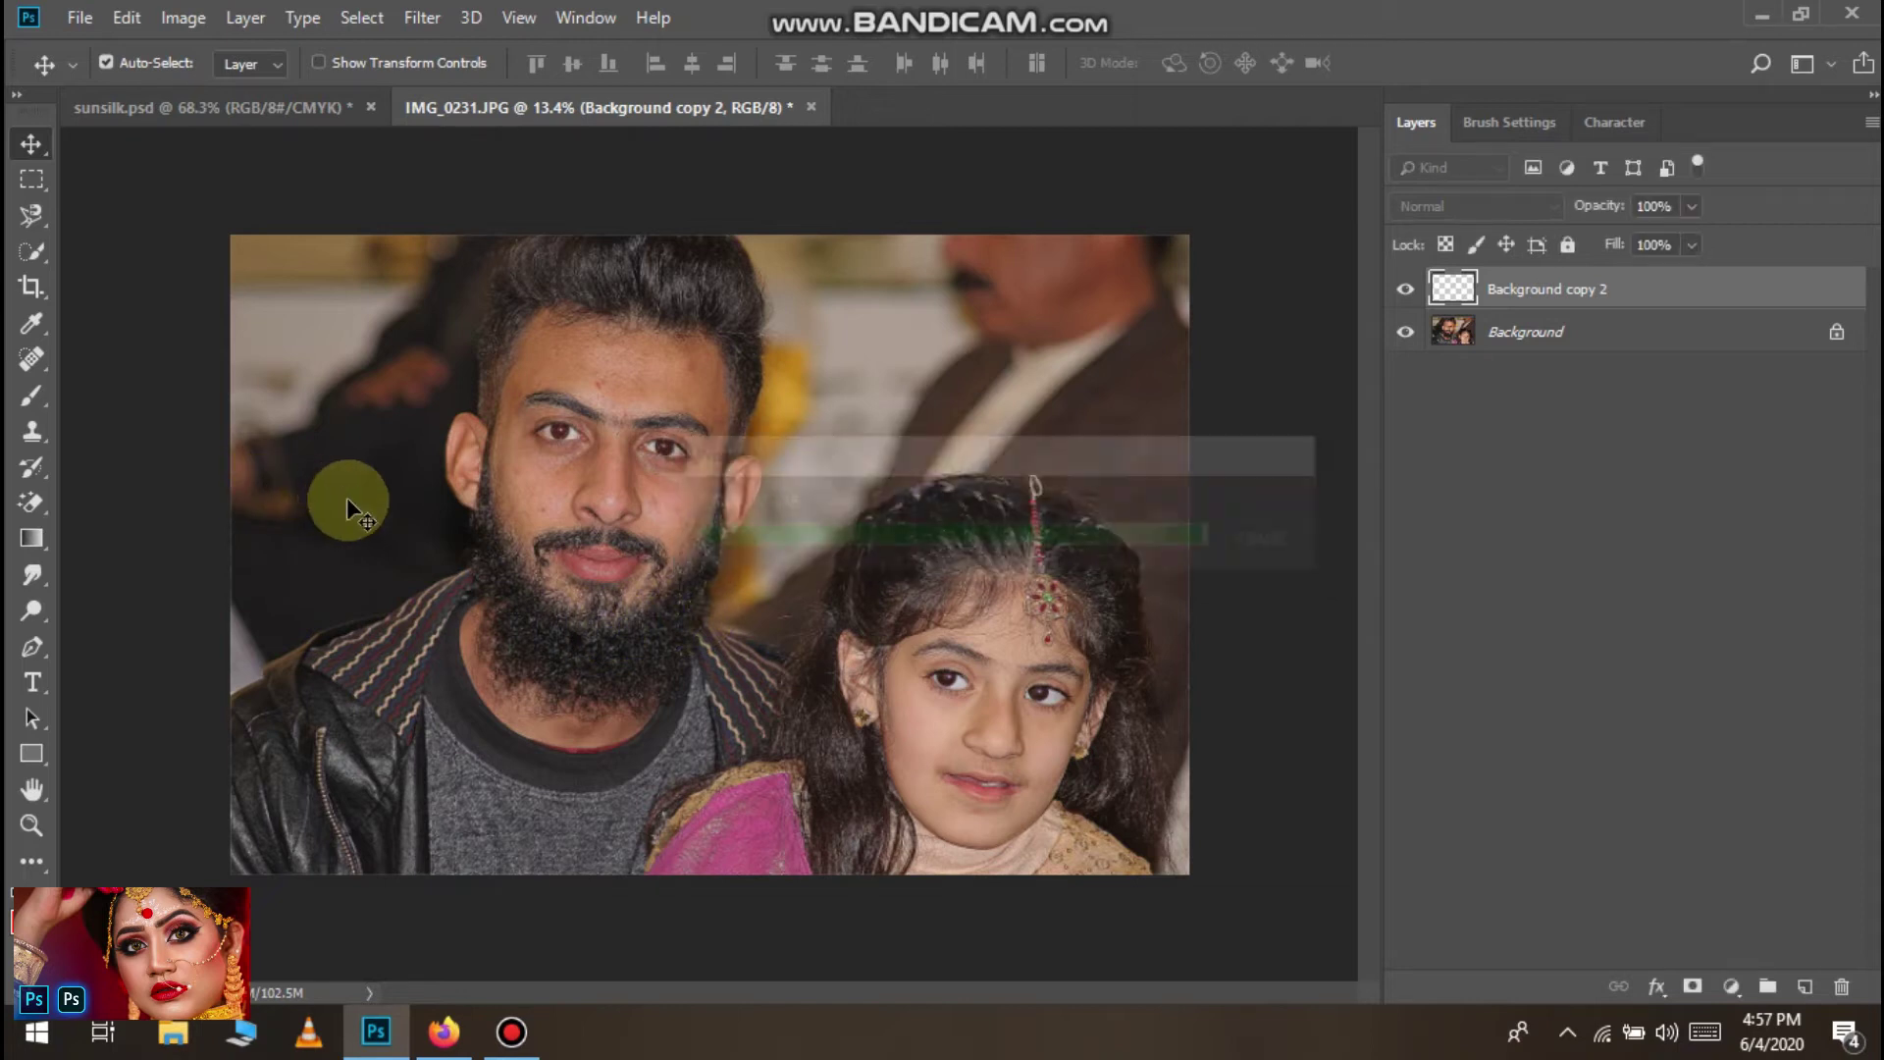
Examine the effect of the Diffuse filter on the man's beard, lips, nose and eyes at different magnifications
{"action": "scroll", "coordinate": [526, 551], "scroll_direction": "up", "scroll_amount": 6}
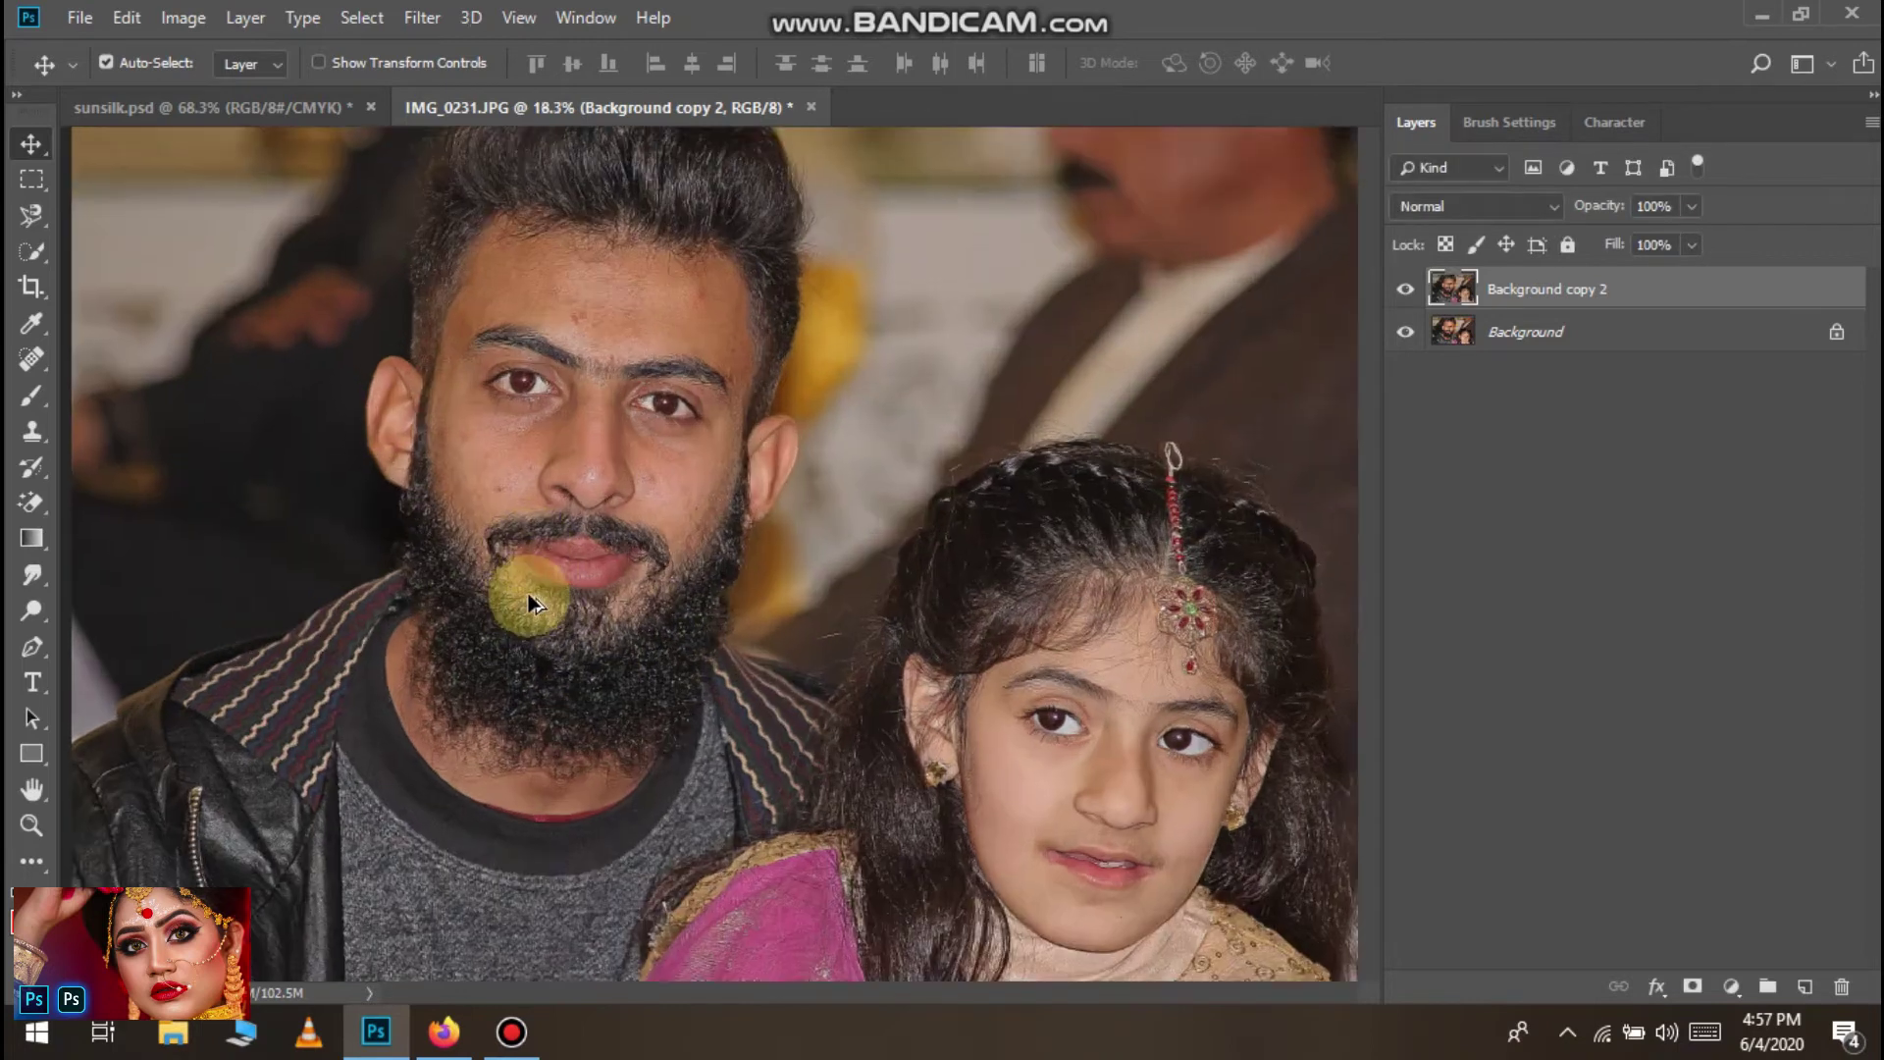
{"action": "scroll", "coordinate": [507, 633], "scroll_direction": "up", "scroll_amount": 2}
{"action": "scroll", "coordinate": [506, 633], "scroll_direction": "down", "scroll_amount": 3}
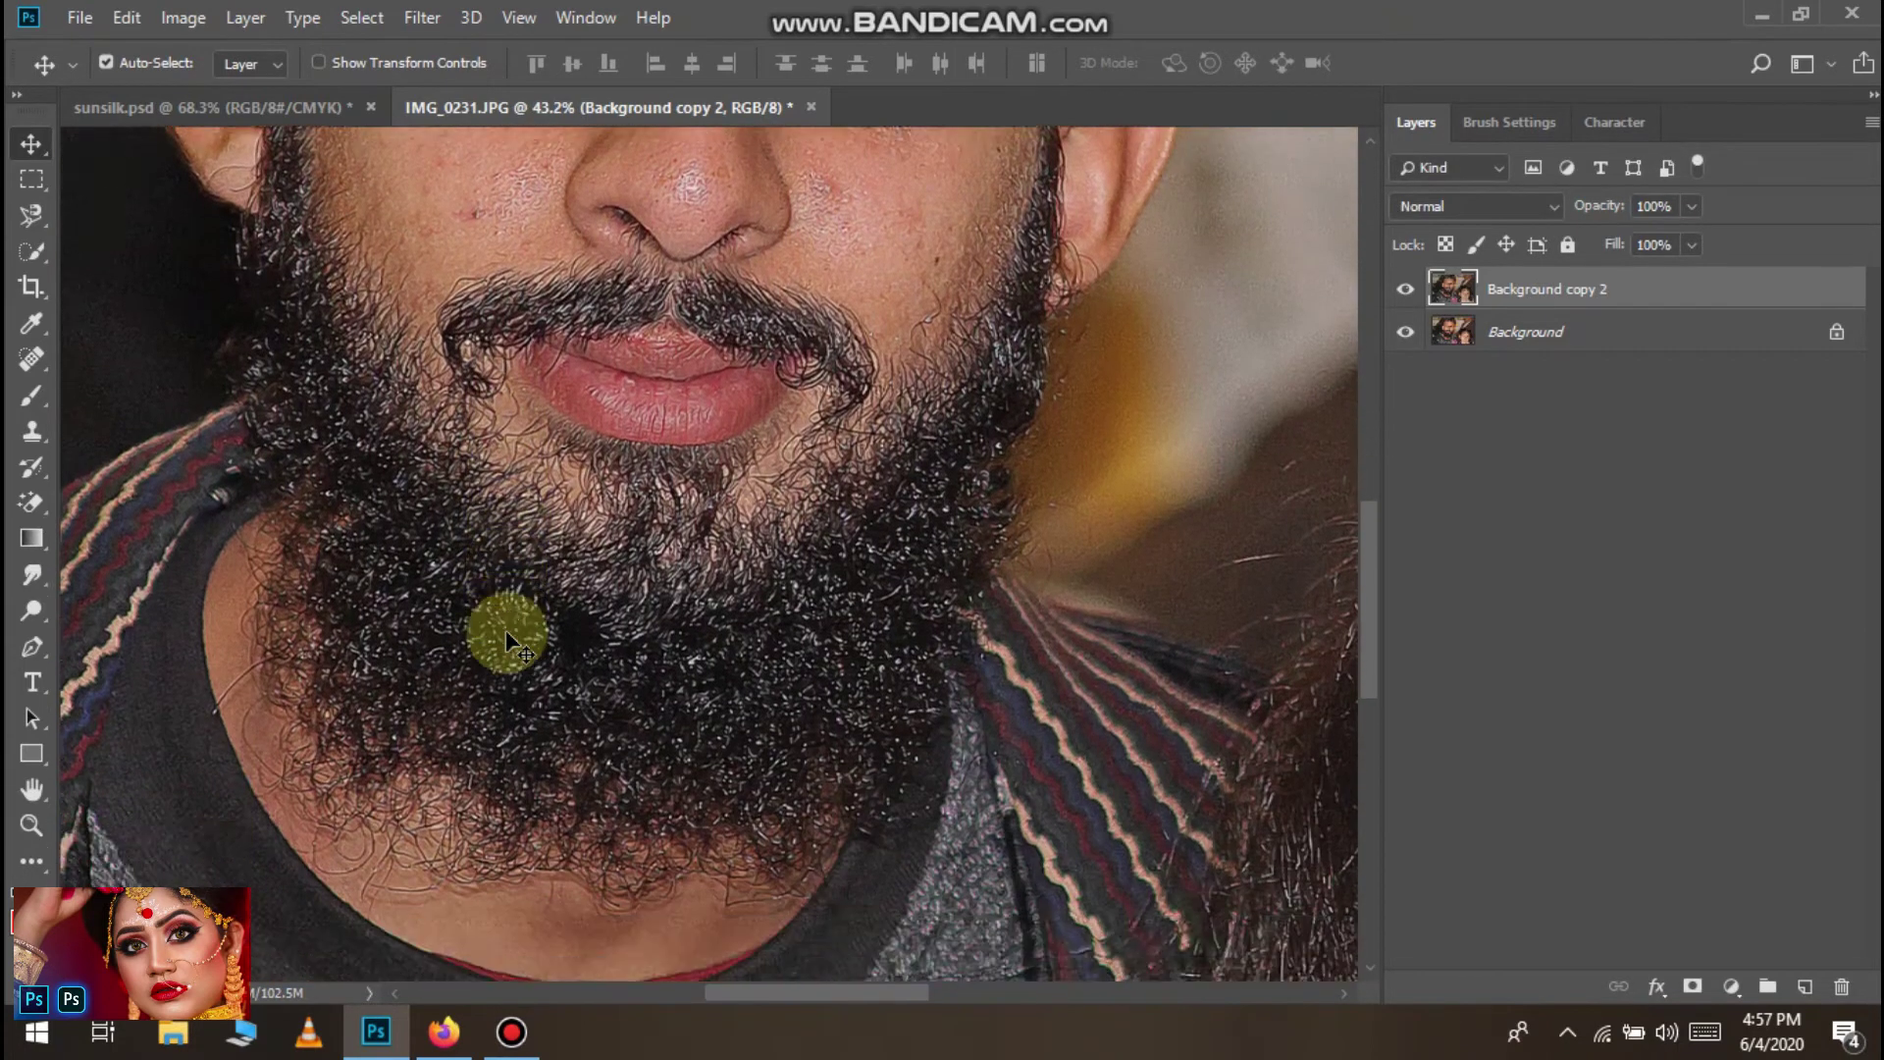
{"action": "scroll", "coordinate": [506, 633], "scroll_direction": "up", "scroll_amount": 15}
{"action": "scroll", "coordinate": [506, 633], "scroll_direction": "down", "scroll_amount": 2}
{"action": "scroll", "coordinate": [520, 716], "scroll_direction": "down", "scroll_amount": 12}
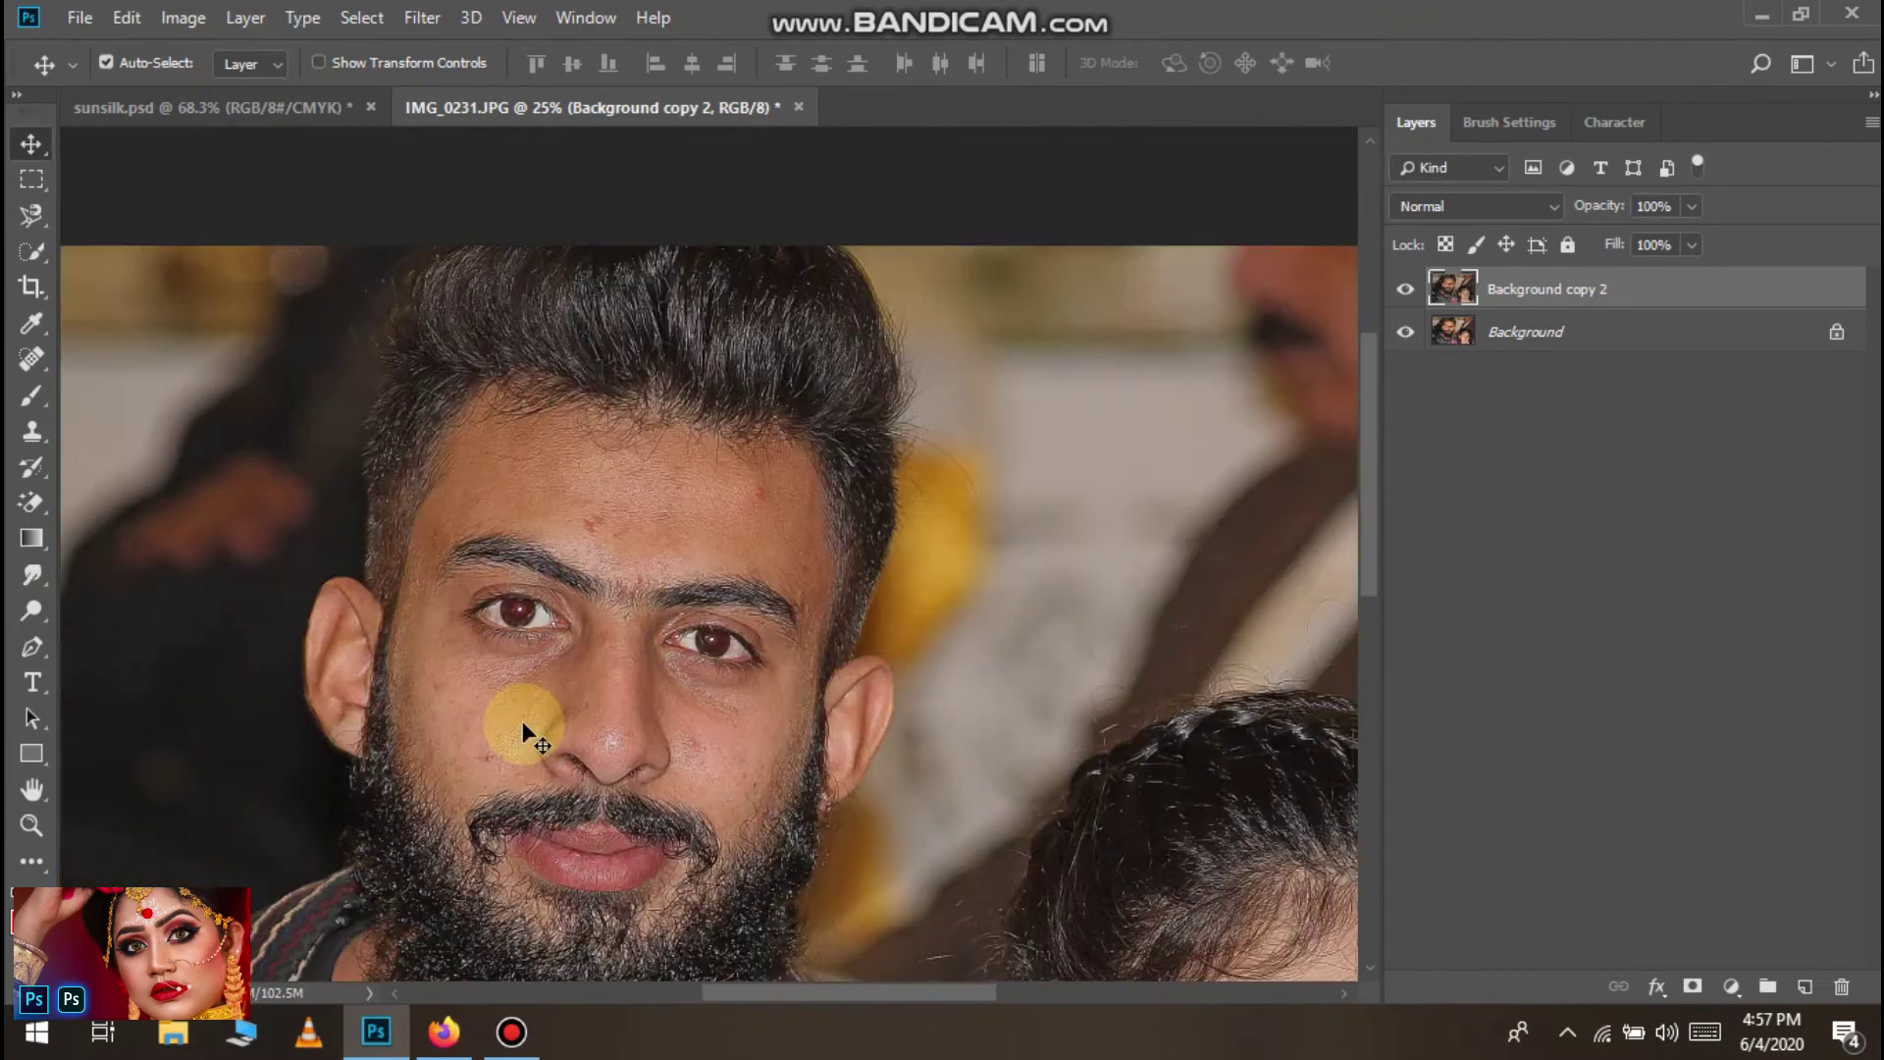
{"action": "scroll", "coordinate": [522, 722], "scroll_direction": "down", "scroll_amount": 3}
{"action": "scroll", "coordinate": [523, 724], "scroll_direction": "up", "scroll_amount": 3}
{"action": "scroll", "coordinate": [522, 723], "scroll_direction": "up", "scroll_amount": 5}
{"action": "scroll", "coordinate": [529, 605], "scroll_direction": "up", "scroll_amount": 4}
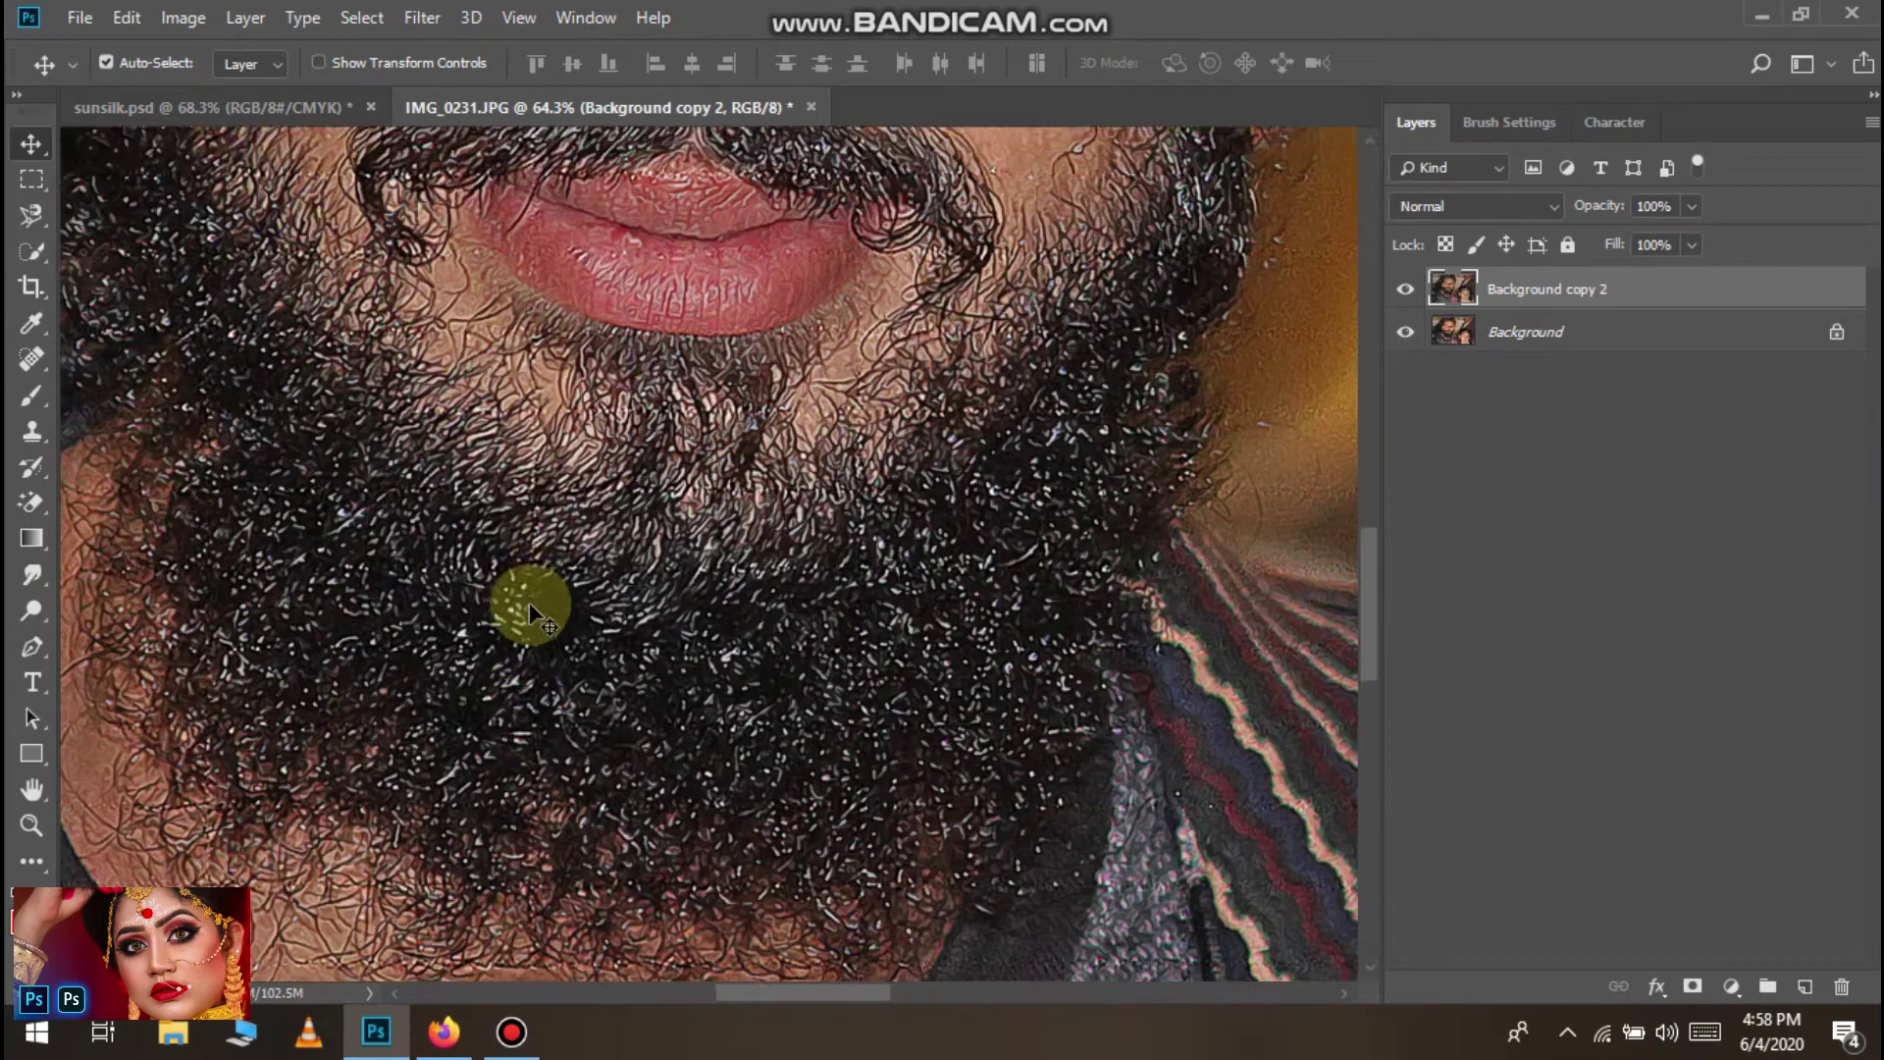
{"action": "scroll", "coordinate": [622, 526], "scroll_direction": "up", "scroll_amount": 6}
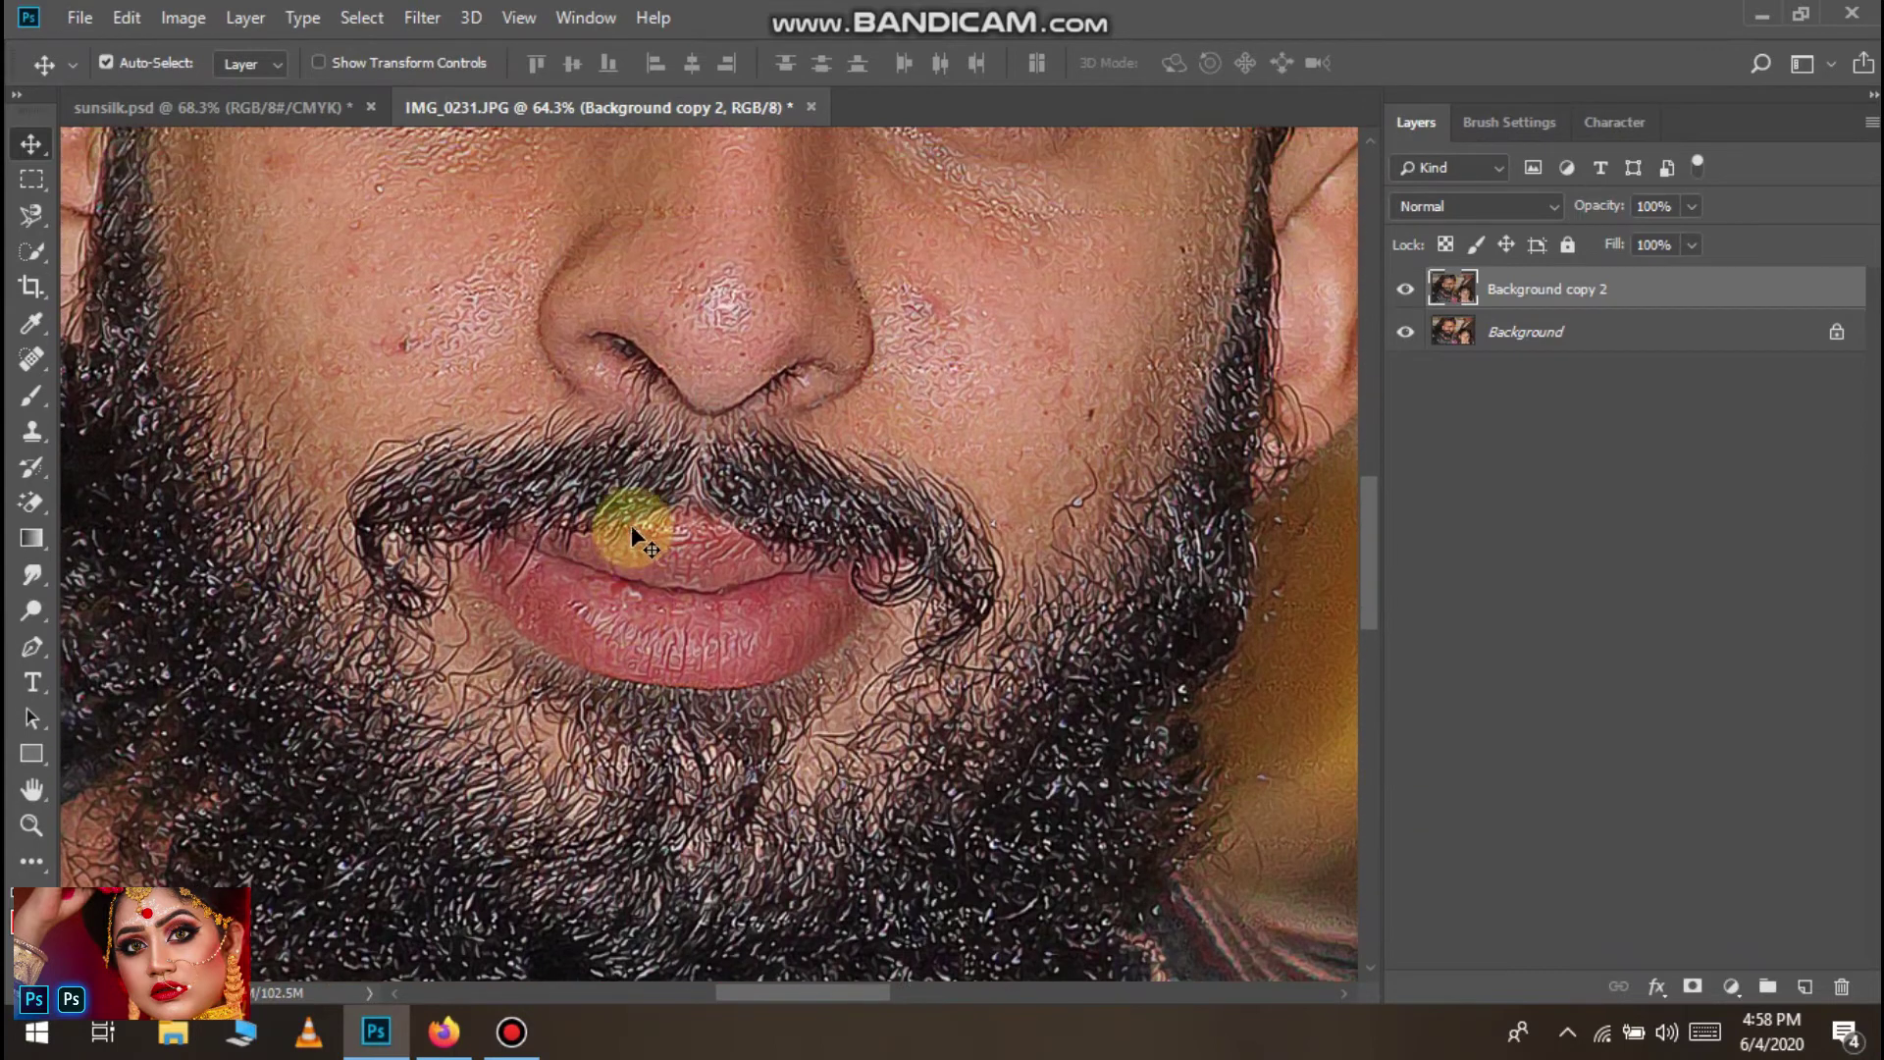
{"action": "scroll", "coordinate": [628, 555], "scroll_direction": "down", "scroll_amount": 4}
{"action": "scroll", "coordinate": [626, 550], "scroll_direction": "down", "scroll_amount": 3}
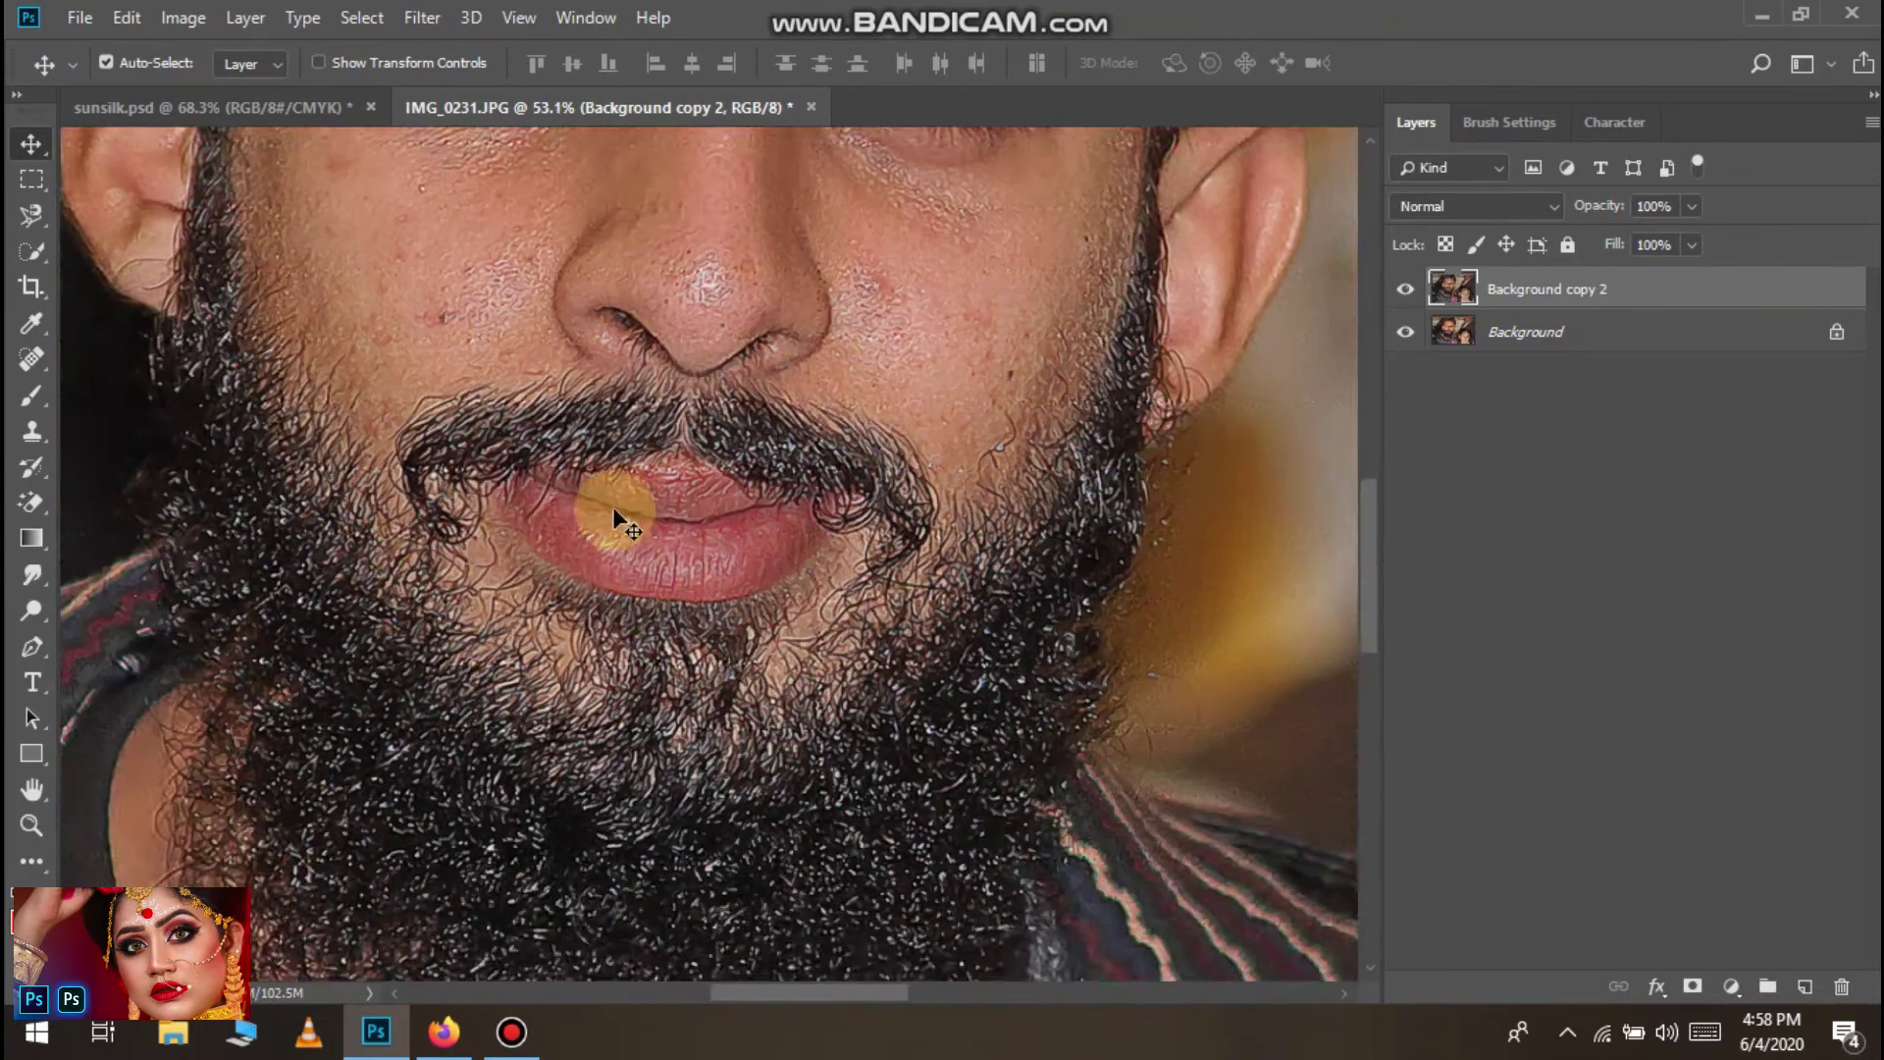
{"action": "scroll", "coordinate": [614, 500], "scroll_direction": "up", "scroll_amount": 4}
{"action": "scroll", "coordinate": [726, 305], "scroll_direction": "up", "scroll_amount": 2}
{"action": "scroll", "coordinate": [737, 344], "scroll_direction": "up", "scroll_amount": 2}
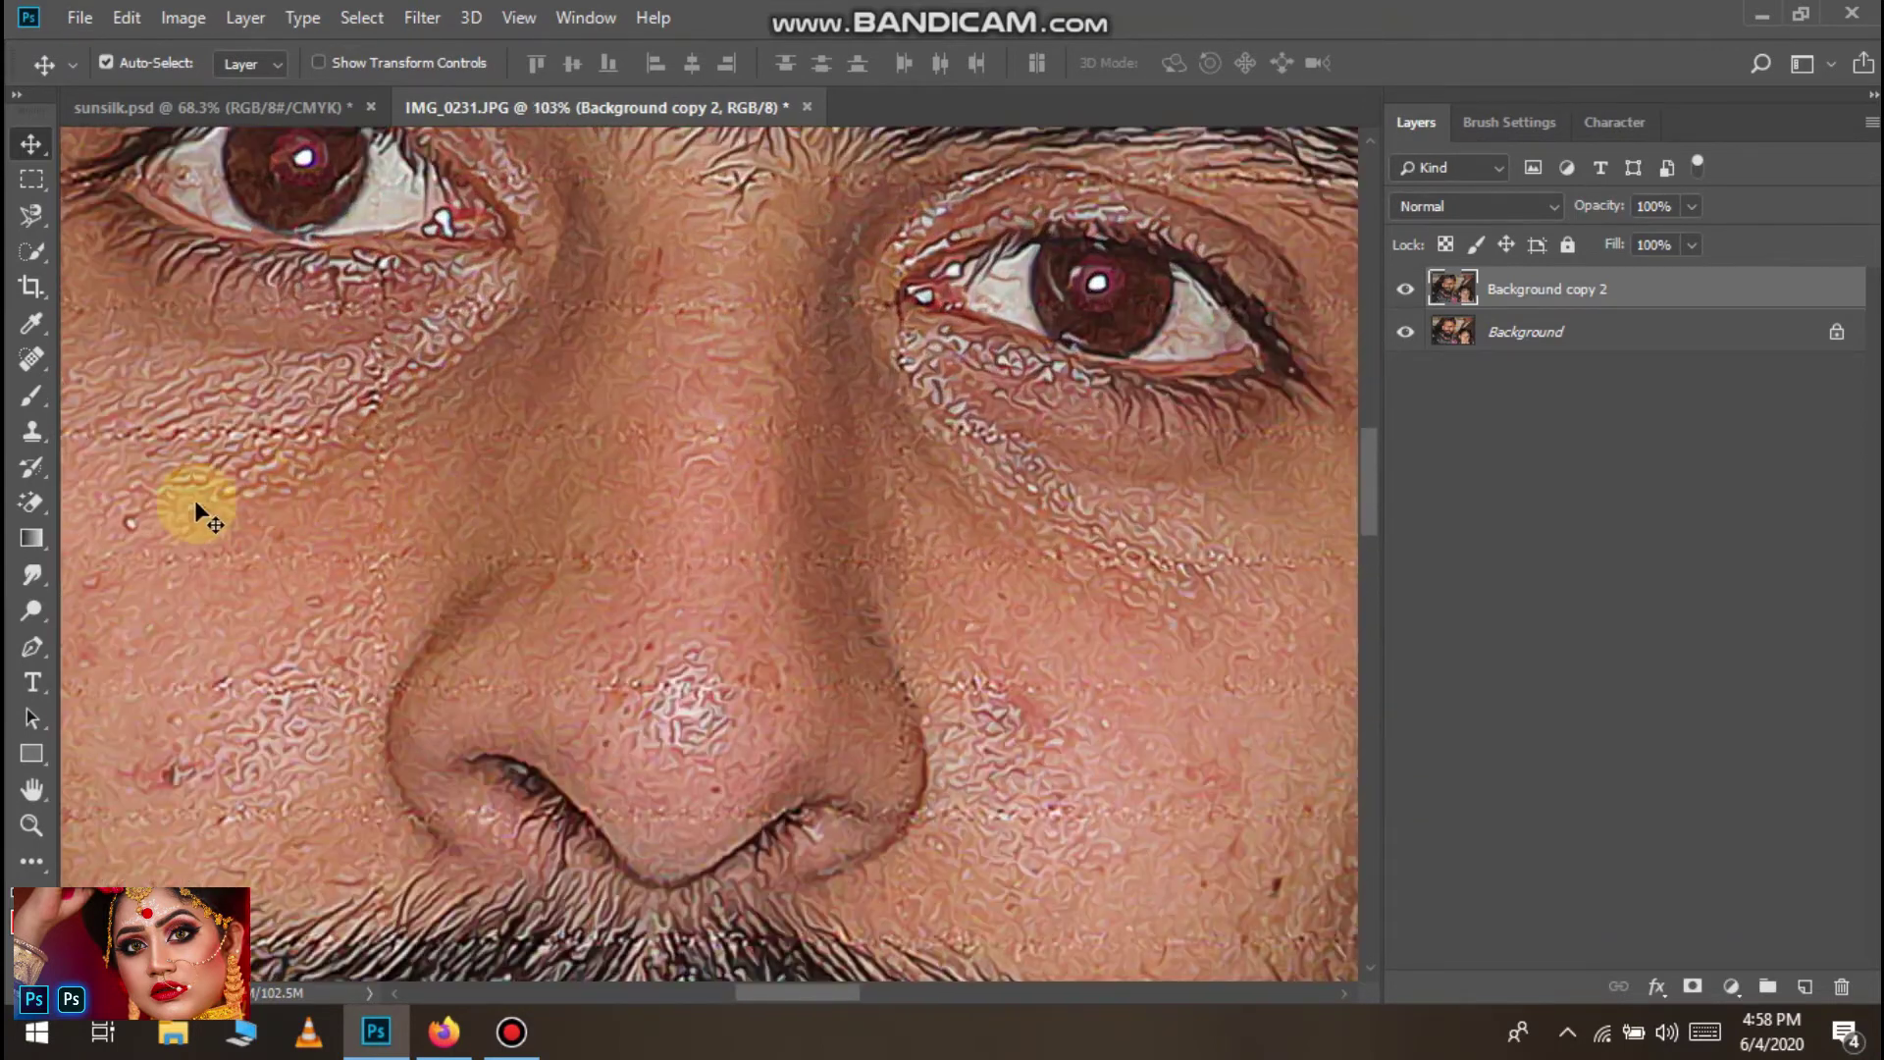
Smooth the skin along the bridge and across the tip of the man's nose with the Mixer Brush
{"action": "left_click", "coordinate": [31, 401]}
{"action": "left_click", "coordinate": [127, 475]}
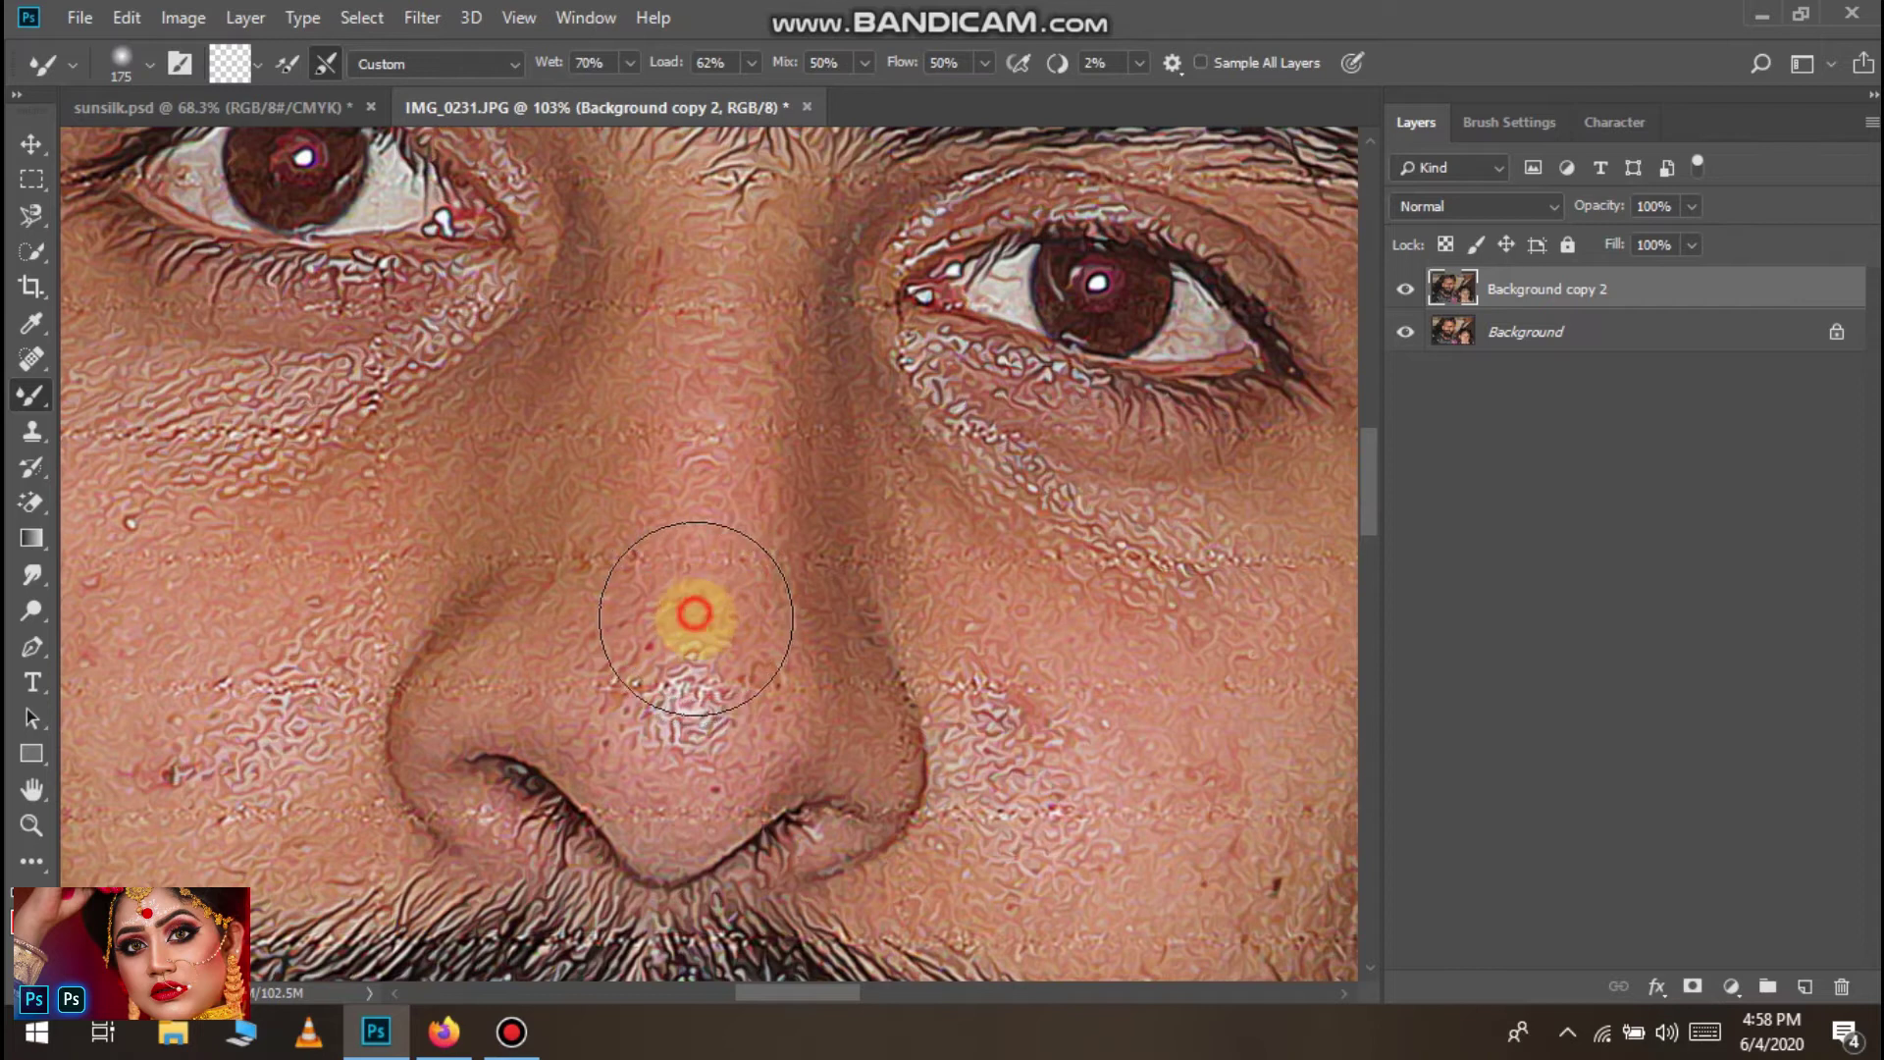
{"action": "mouse_move", "coordinate": [698, 625]}
{"action": "left_mouse_down"}
{"action": "mouse_move", "coordinate": [709, 364]}
{"action": "mouse_move", "coordinate": [695, 668]}
{"action": "mouse_move", "coordinate": [665, 610]}
{"action": "mouse_move", "coordinate": [689, 366]}
{"action": "left_mouse_up"}
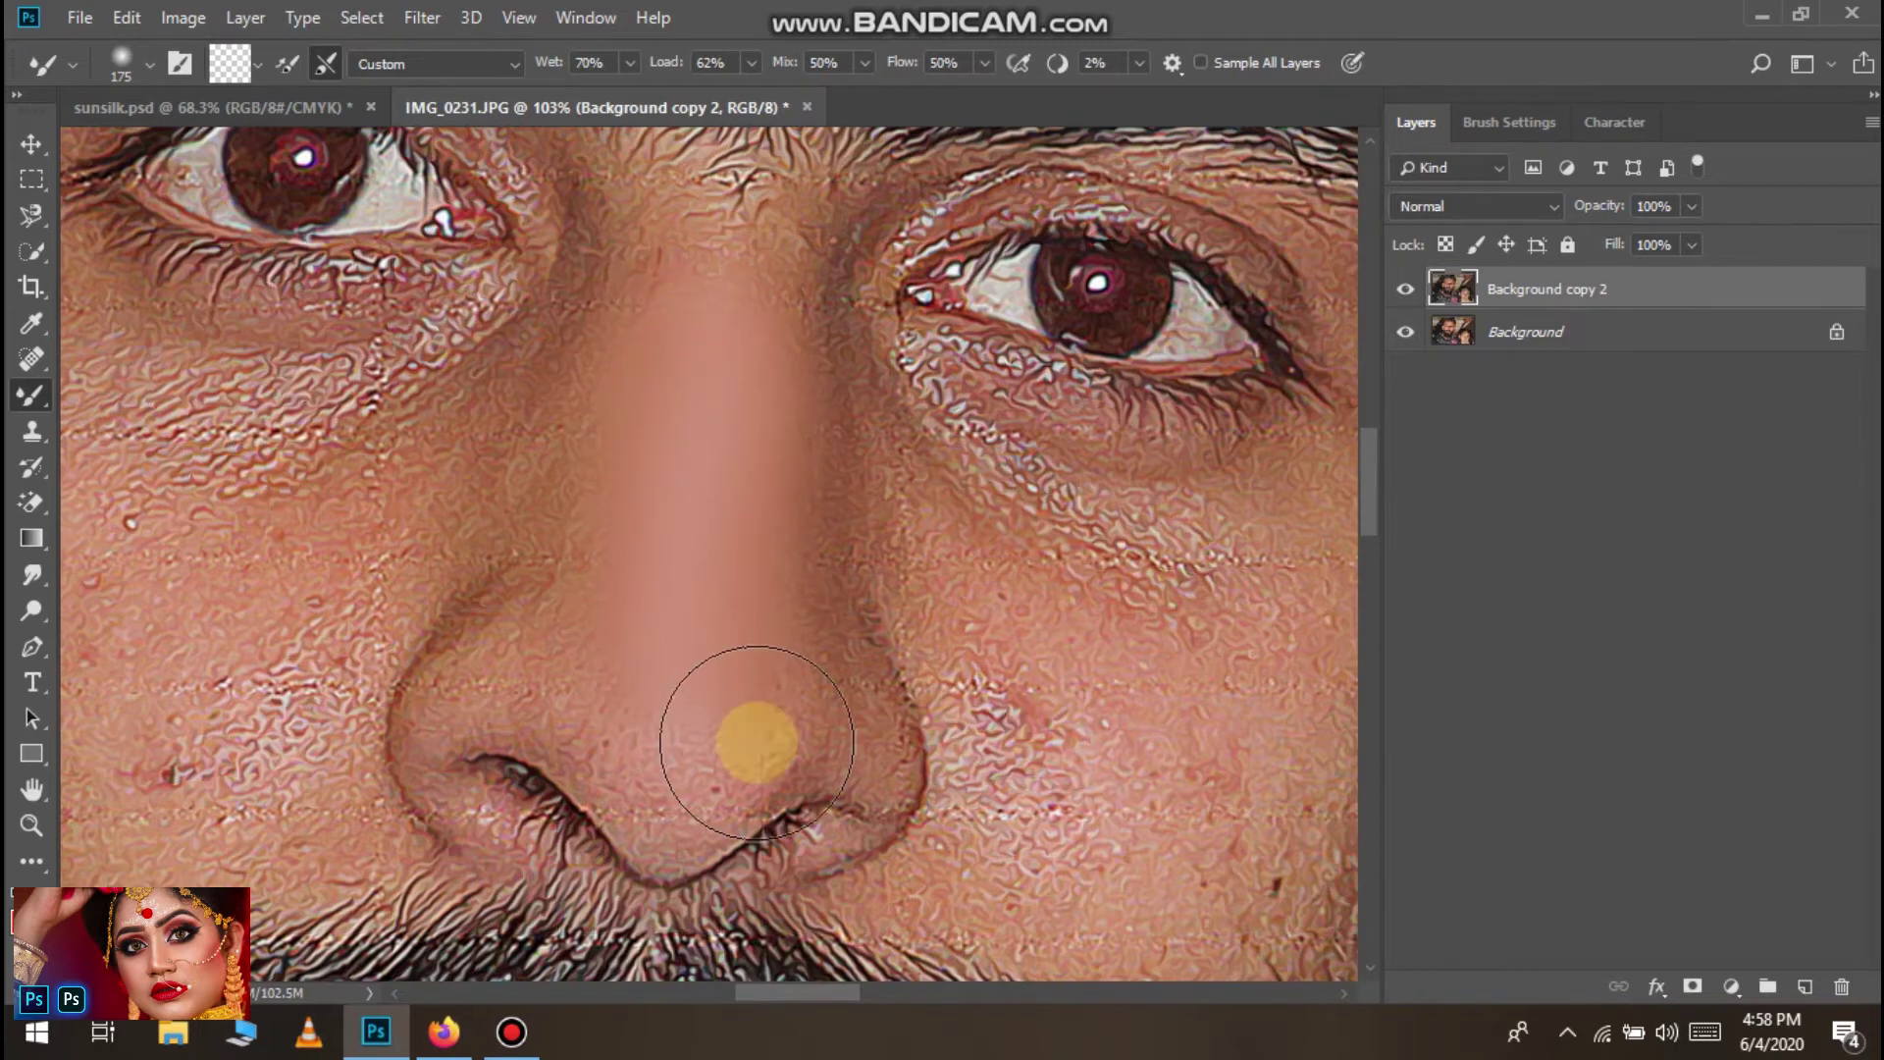
{"action": "mouse_move", "coordinate": [532, 682]}
{"action": "left_mouse_down"}
{"action": "mouse_move", "coordinate": [746, 728]}
{"action": "mouse_move", "coordinate": [813, 693]}
{"action": "mouse_move", "coordinate": [745, 707]}
{"action": "mouse_move", "coordinate": [688, 780]}
{"action": "mouse_move", "coordinate": [682, 733]}
{"action": "mouse_move", "coordinate": [810, 726]}
{"action": "mouse_move", "coordinate": [841, 748]}
{"action": "left_mouse_up"}
Try to smooth the whole left cheek of the man on Background copy 2 with the Mixer Brush at size 175
{"action": "scroll", "coordinate": [824, 652], "scroll_direction": "down", "scroll_amount": 3}
{"action": "scroll", "coordinate": [824, 650], "scroll_direction": "right", "scroll_amount": 9}
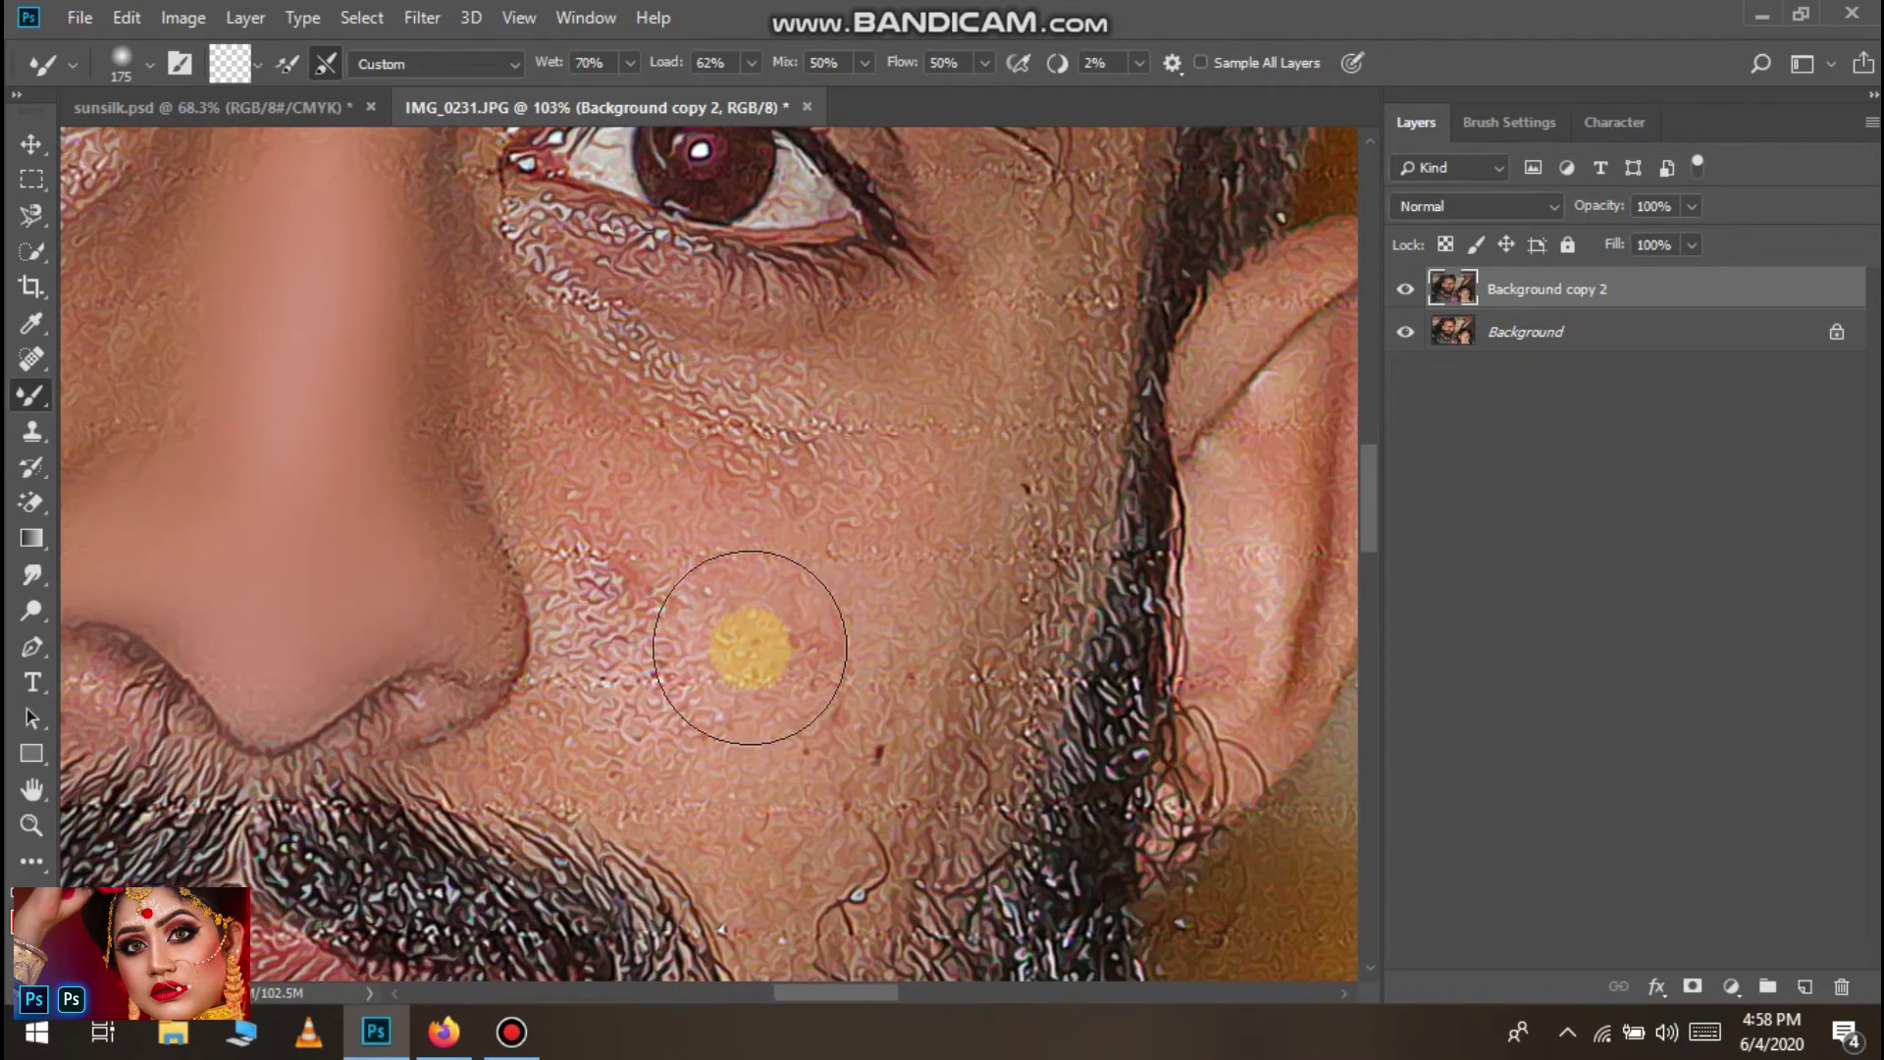
{"action": "left_click_drag", "start_coordinate": [591, 468], "coordinate": [694, 686]}
{"action": "mouse_move", "coordinate": [639, 563]}
{"action": "left_mouse_down"}
{"action": "mouse_move", "coordinate": [662, 724]}
{"action": "mouse_move", "coordinate": [661, 678]}
{"action": "mouse_move", "coordinate": [701, 775]}
{"action": "mouse_move", "coordinate": [800, 843]}
{"action": "mouse_move", "coordinate": [914, 690]}
{"action": "mouse_move", "coordinate": [965, 495]}
{"action": "mouse_move", "coordinate": [915, 656]}
{"action": "mouse_move", "coordinate": [809, 791]}
{"action": "mouse_move", "coordinate": [876, 749]}
{"action": "mouse_move", "coordinate": [1016, 385]}
{"action": "mouse_move", "coordinate": [992, 658]}
{"action": "mouse_move", "coordinate": [899, 811]}
{"action": "mouse_move", "coordinate": [805, 892]}
{"action": "mouse_move", "coordinate": [918, 803]}
{"action": "mouse_move", "coordinate": [1017, 561]}
{"action": "mouse_move", "coordinate": [937, 549]}
{"action": "mouse_move", "coordinate": [703, 654]}
{"action": "mouse_move", "coordinate": [870, 451]}
{"action": "mouse_move", "coordinate": [704, 606]}
{"action": "mouse_move", "coordinate": [914, 436]}
{"action": "mouse_move", "coordinate": [658, 452]}
{"action": "mouse_move", "coordinate": [490, 356]}
{"action": "mouse_move", "coordinate": [630, 482]}
{"action": "mouse_move", "coordinate": [537, 368]}
{"action": "mouse_move", "coordinate": [610, 401]}
{"action": "mouse_move", "coordinate": [848, 435]}
{"action": "mouse_move", "coordinate": [900, 391]}
{"action": "mouse_move", "coordinate": [768, 433]}
{"action": "mouse_move", "coordinate": [567, 353]}
{"action": "mouse_move", "coordinate": [650, 536]}
{"action": "mouse_move", "coordinate": [603, 514]}
{"action": "mouse_move", "coordinate": [628, 617]}
{"action": "mouse_move", "coordinate": [622, 756]}
{"action": "mouse_move", "coordinate": [588, 502]}
{"action": "mouse_move", "coordinate": [619, 672]}
{"action": "mouse_move", "coordinate": [677, 686]}
{"action": "left_mouse_up"}
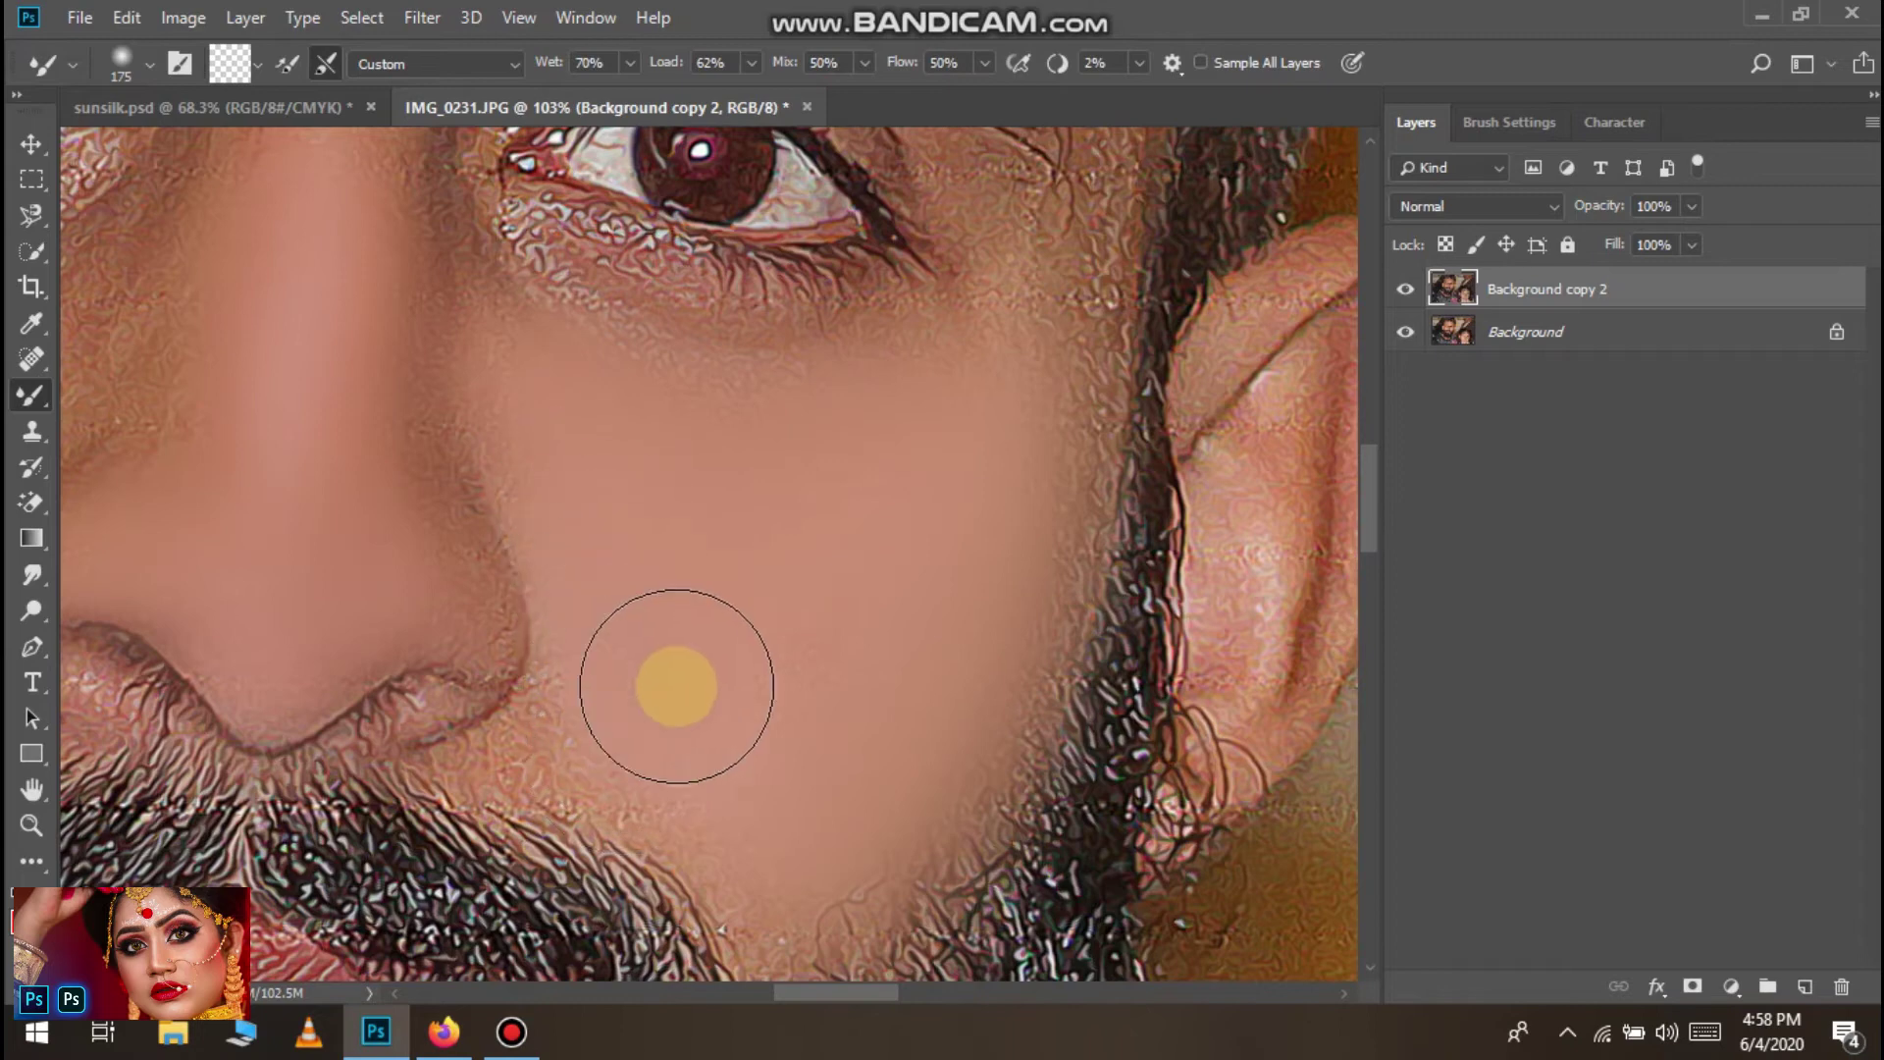
{"action": "scroll", "coordinate": [830, 626], "scroll_direction": "down", "scroll_amount": 4}
{"action": "scroll", "coordinate": [723, 655], "scroll_direction": "down", "scroll_amount": 1}
{"action": "scroll", "coordinate": [365, 628], "scroll_direction": "up", "scroll_amount": 6}
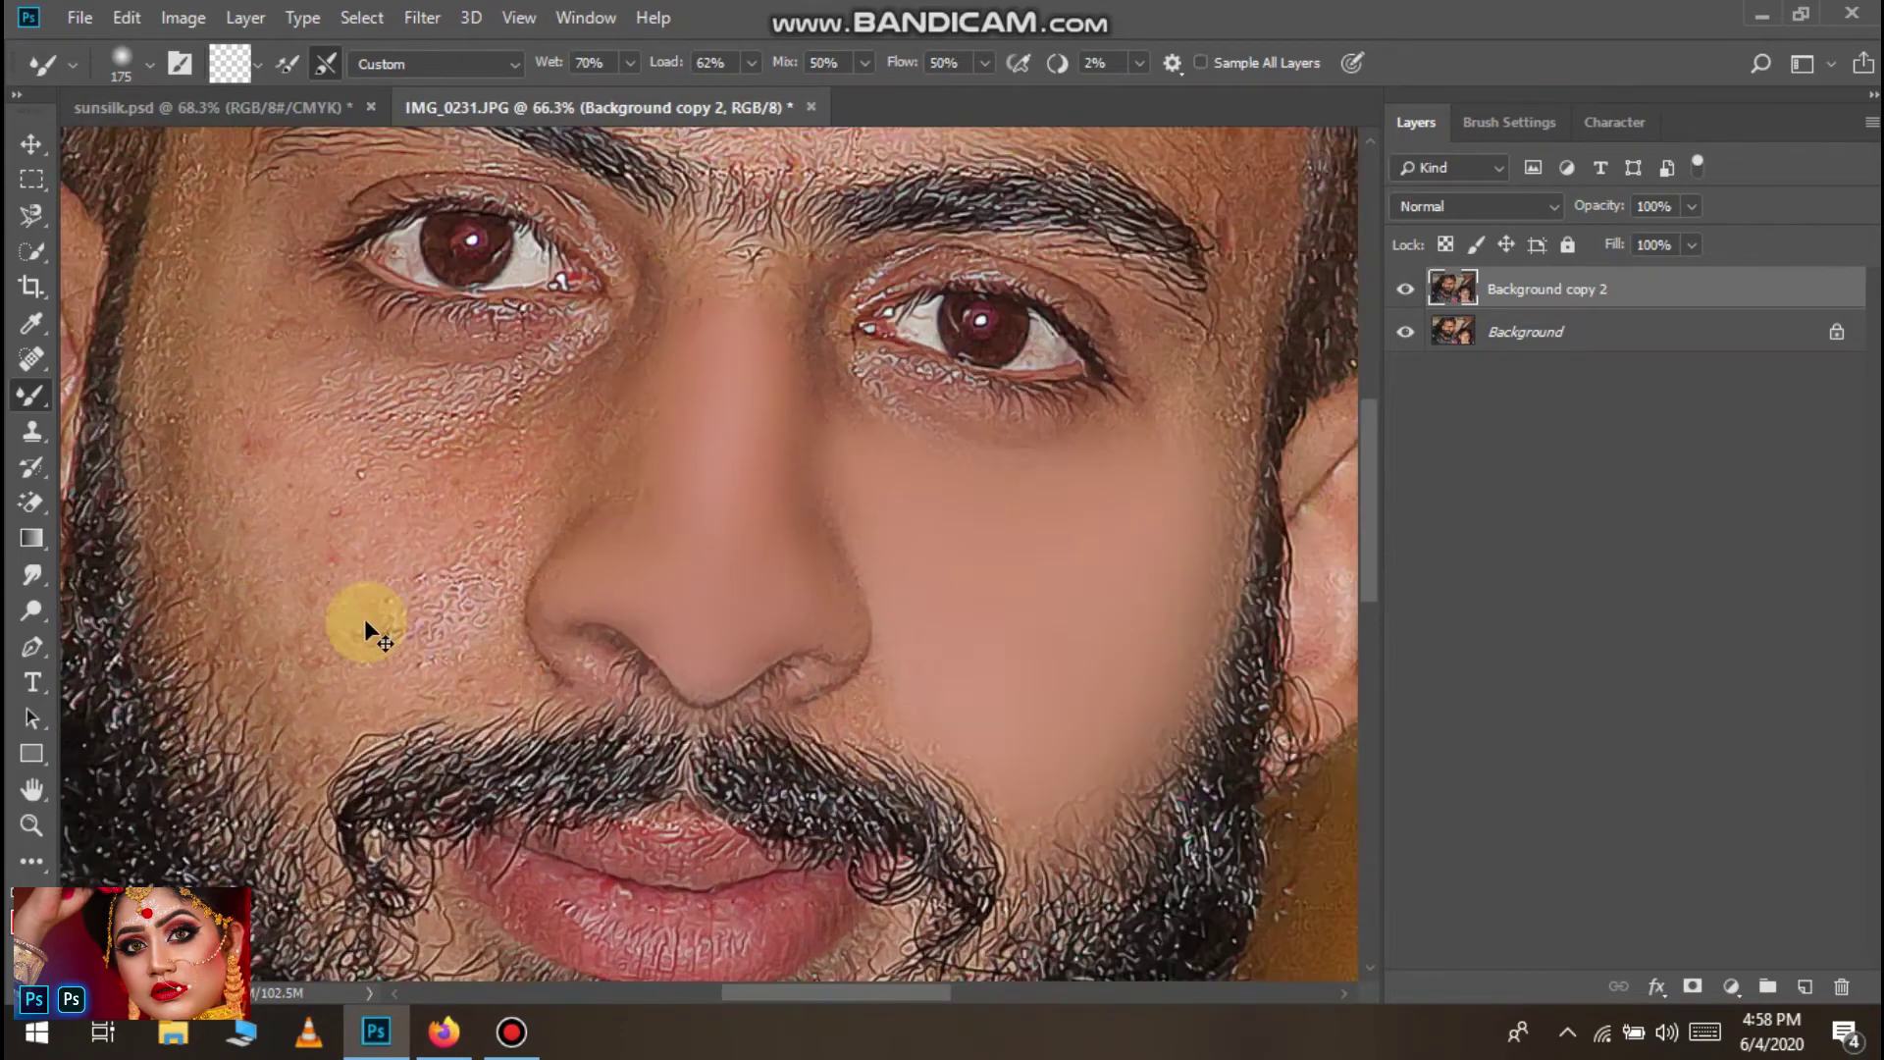
{"action": "scroll", "coordinate": [1055, 715], "scroll_direction": "down", "scroll_amount": 6}
{"action": "scroll", "coordinate": [1161, 697], "scroll_direction": "up", "scroll_amount": 4}
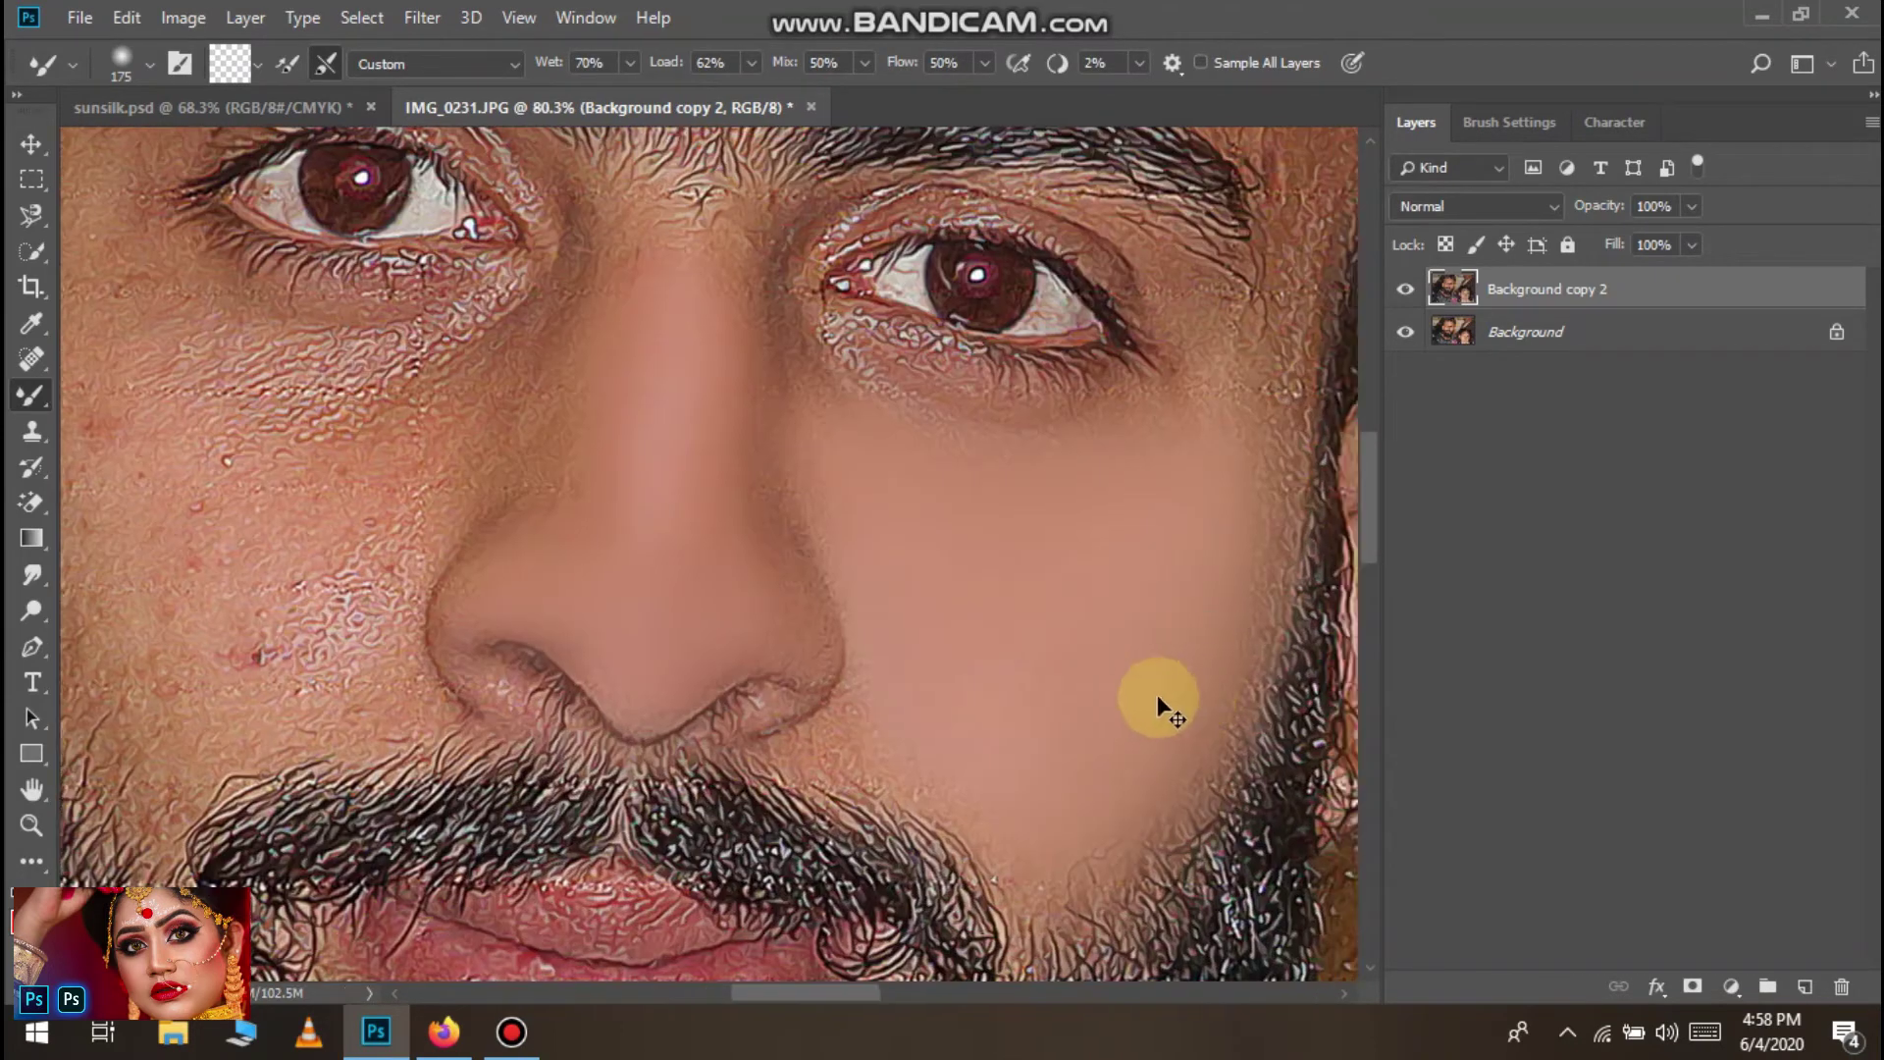
{"action": "scroll", "coordinate": [681, 730], "scroll_direction": "down", "scroll_amount": 3}
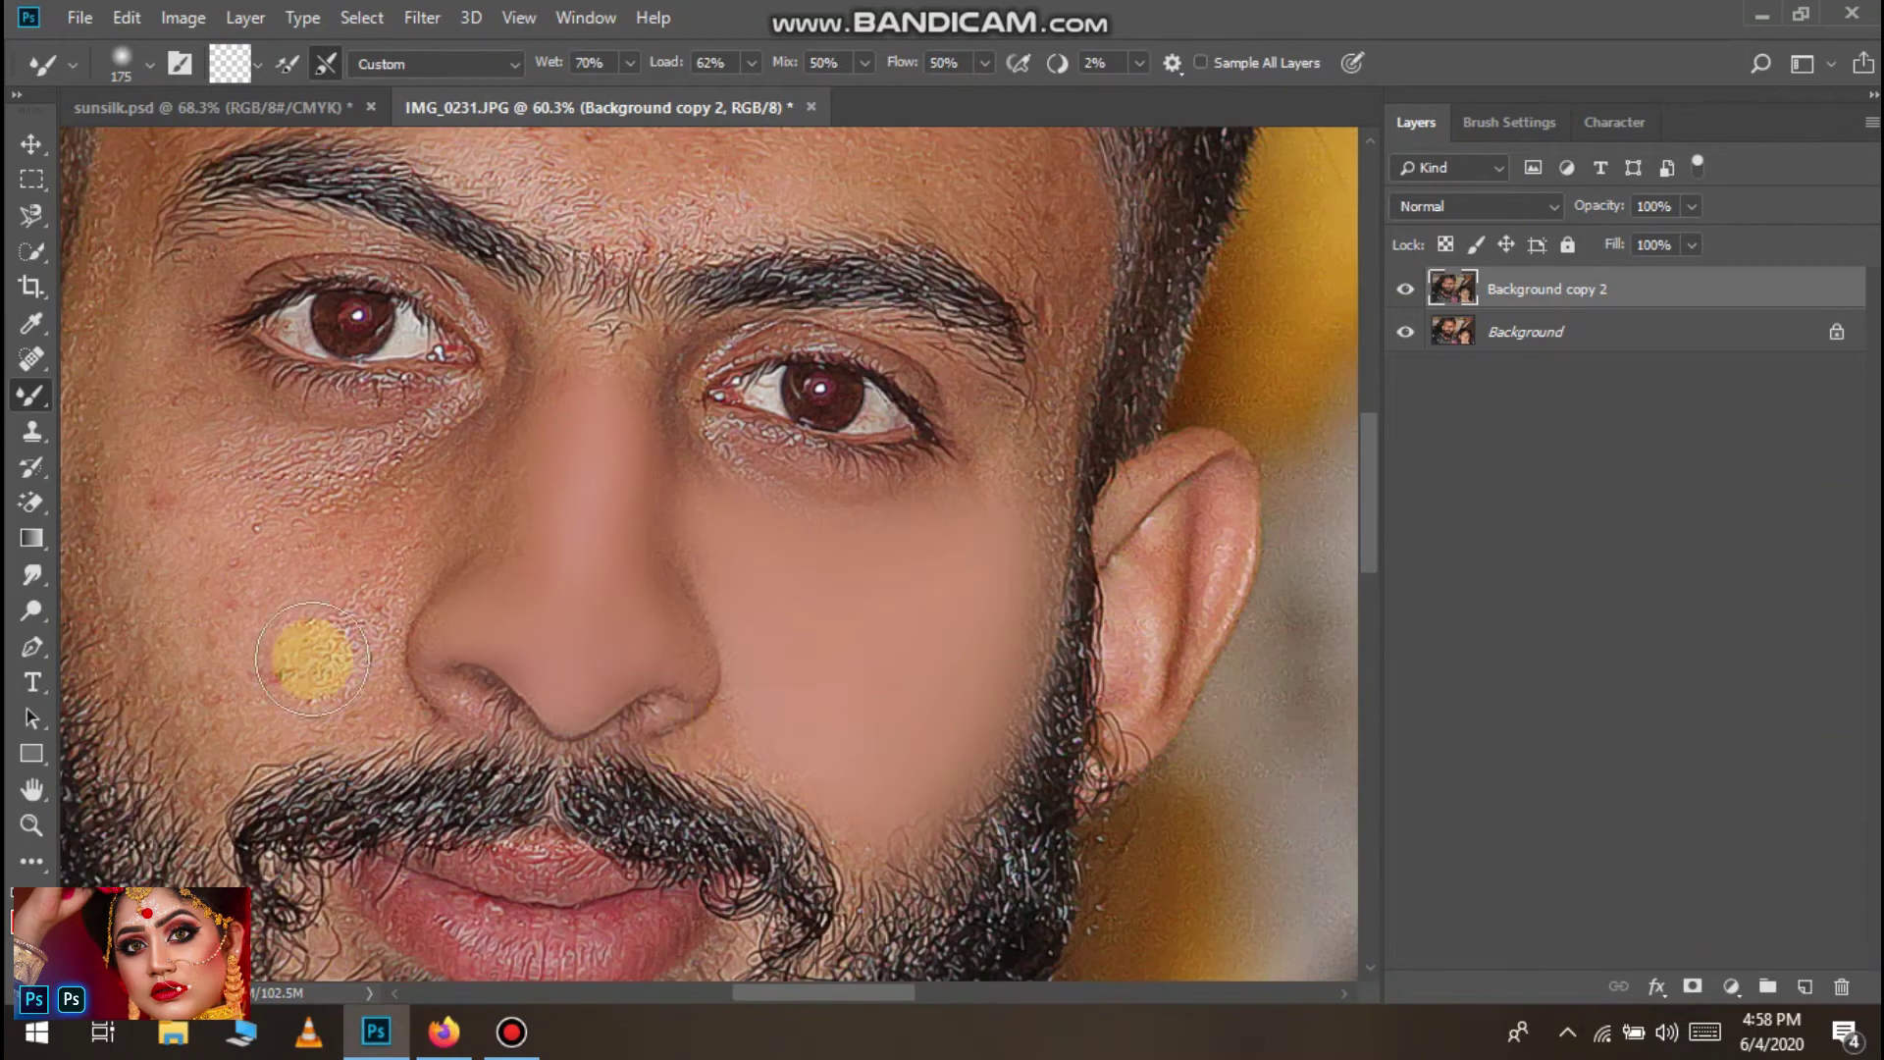
{"action": "scroll", "coordinate": [261, 644], "scroll_direction": "left", "scroll_amount": 1}
Undo the Mixer Brush strokes on the man's left cheek
{"action": "key", "text": "ctrl+alt+z"}
{"action": "key", "text": "ctrl+alt+z"}
{"action": "key", "text": "ctrl+alt+z"}
{"action": "key", "text": "ctrl+alt+z"}
{"action": "key", "text": "ctrl+alt+z"}
{"action": "key", "text": "ctrl+alt+z"}
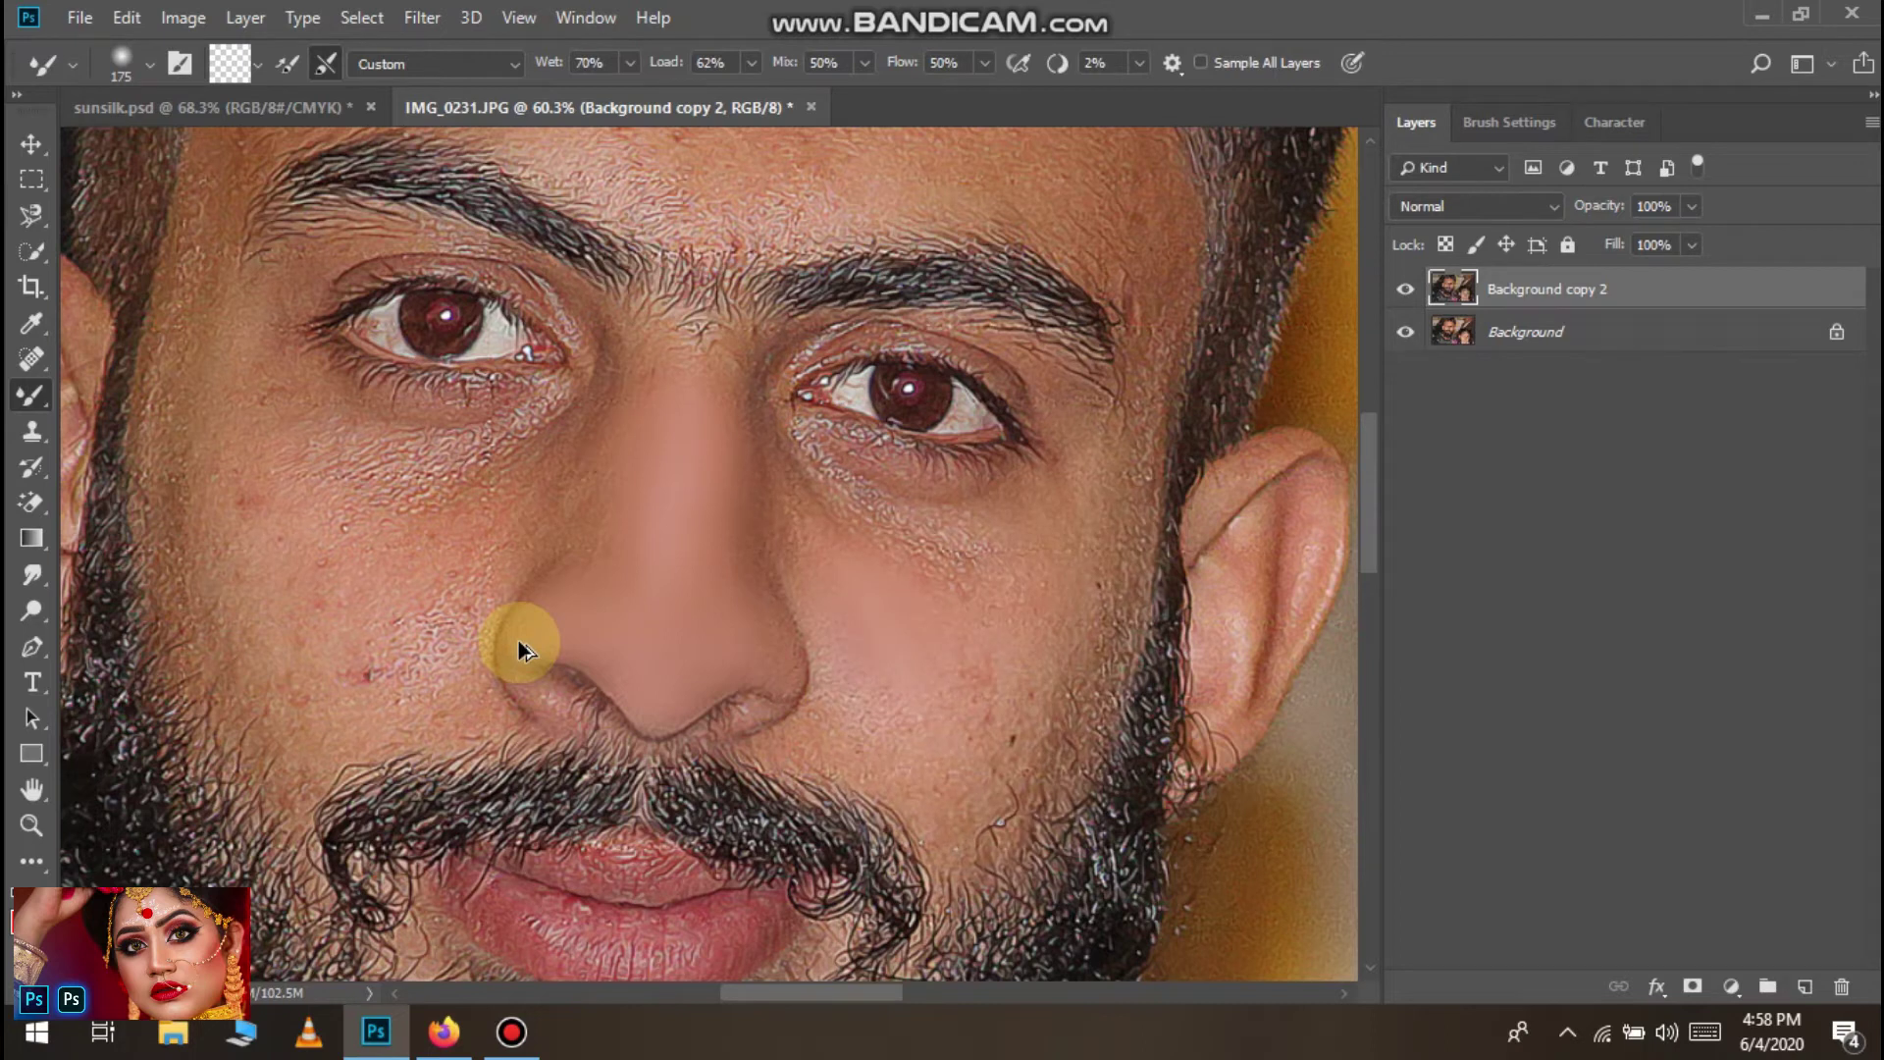
Duplicate the Background copy 2 layer and smooth the man's left cheek on the duplicate with the Mixer Brush
{"action": "left_click_drag", "start_coordinate": [1713, 299], "coordinate": [1805, 987]}
{"action": "scroll", "coordinate": [963, 677], "scroll_direction": "up", "scroll_amount": 10}
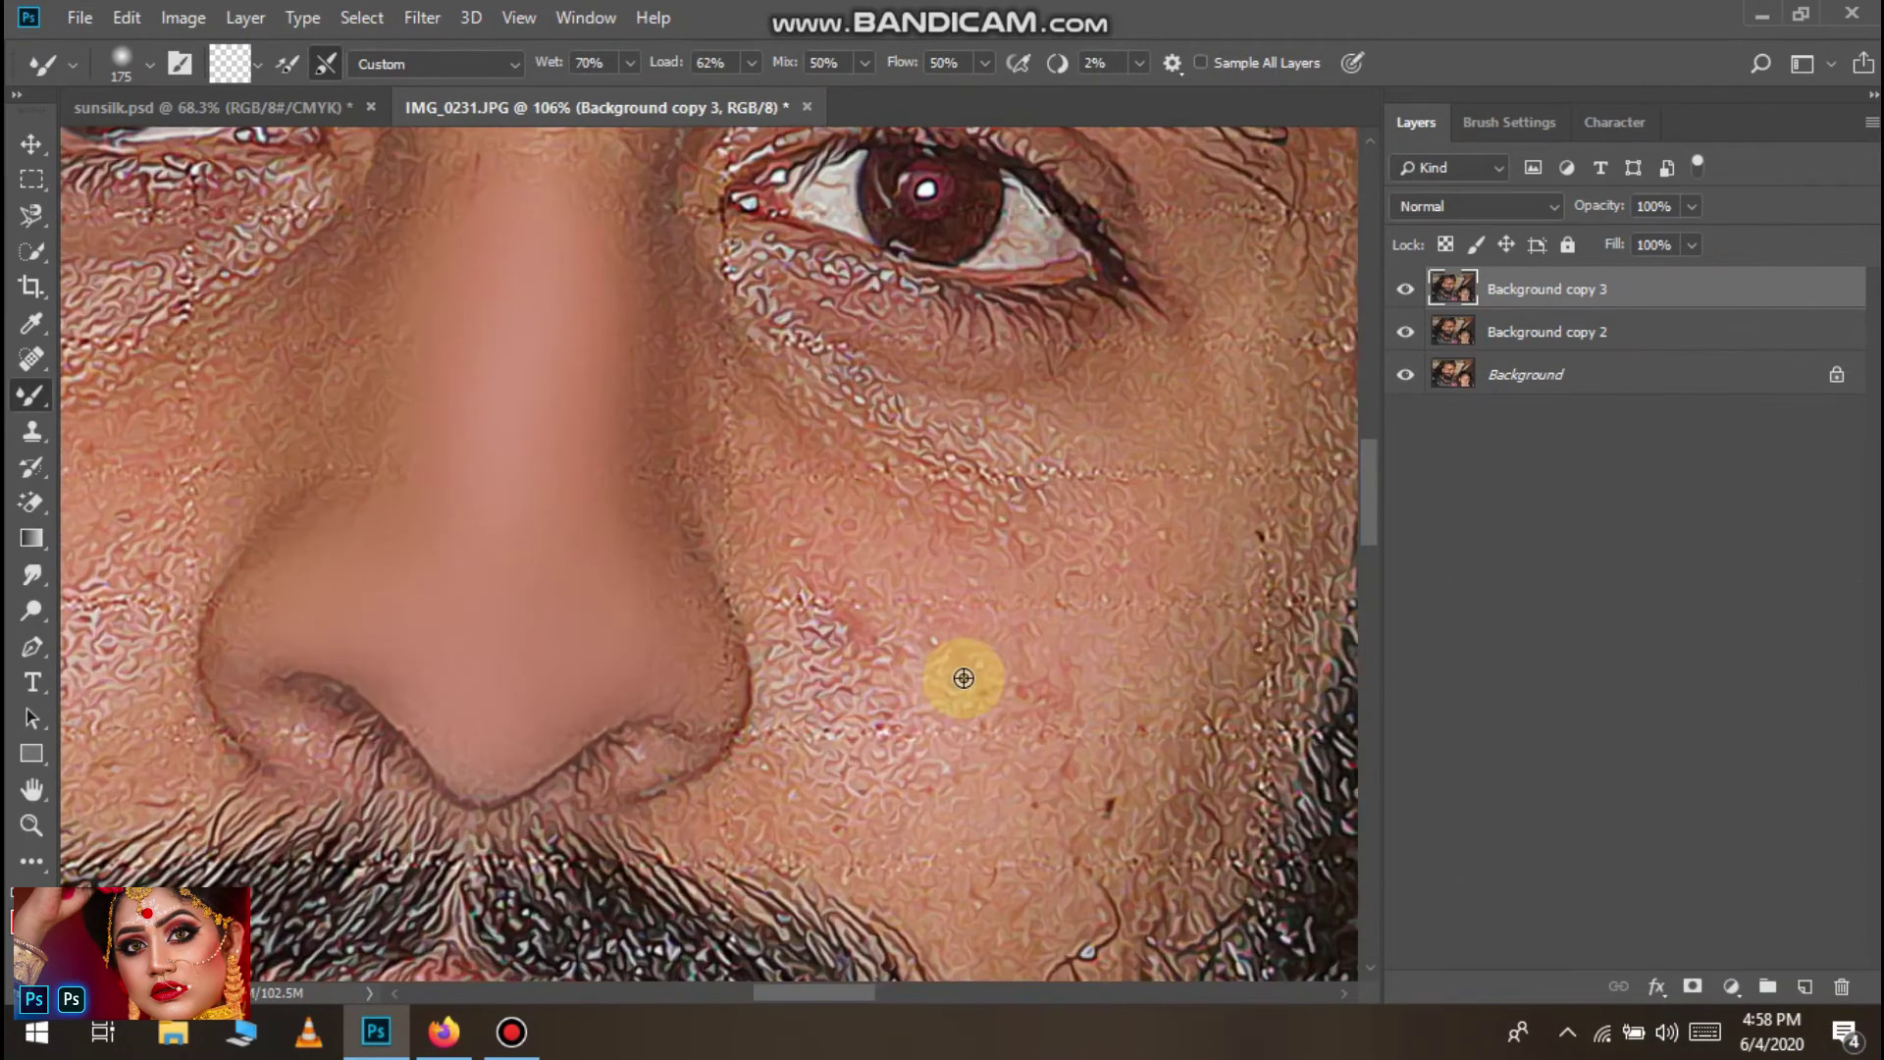
{"action": "scroll", "coordinate": [964, 682], "scroll_direction": "right", "scroll_amount": 2}
{"action": "mouse_move", "coordinate": [656, 633]}
{"action": "left_mouse_down"}
{"action": "mouse_move", "coordinate": [551, 547]}
{"action": "mouse_move", "coordinate": [598, 837]}
{"action": "left_mouse_up"}
{"action": "mouse_move", "coordinate": [547, 538]}
{"action": "left_mouse_down"}
{"action": "mouse_move", "coordinate": [569, 668]}
{"action": "mouse_move", "coordinate": [492, 478]}
{"action": "mouse_move", "coordinate": [565, 830]}
{"action": "left_mouse_up"}
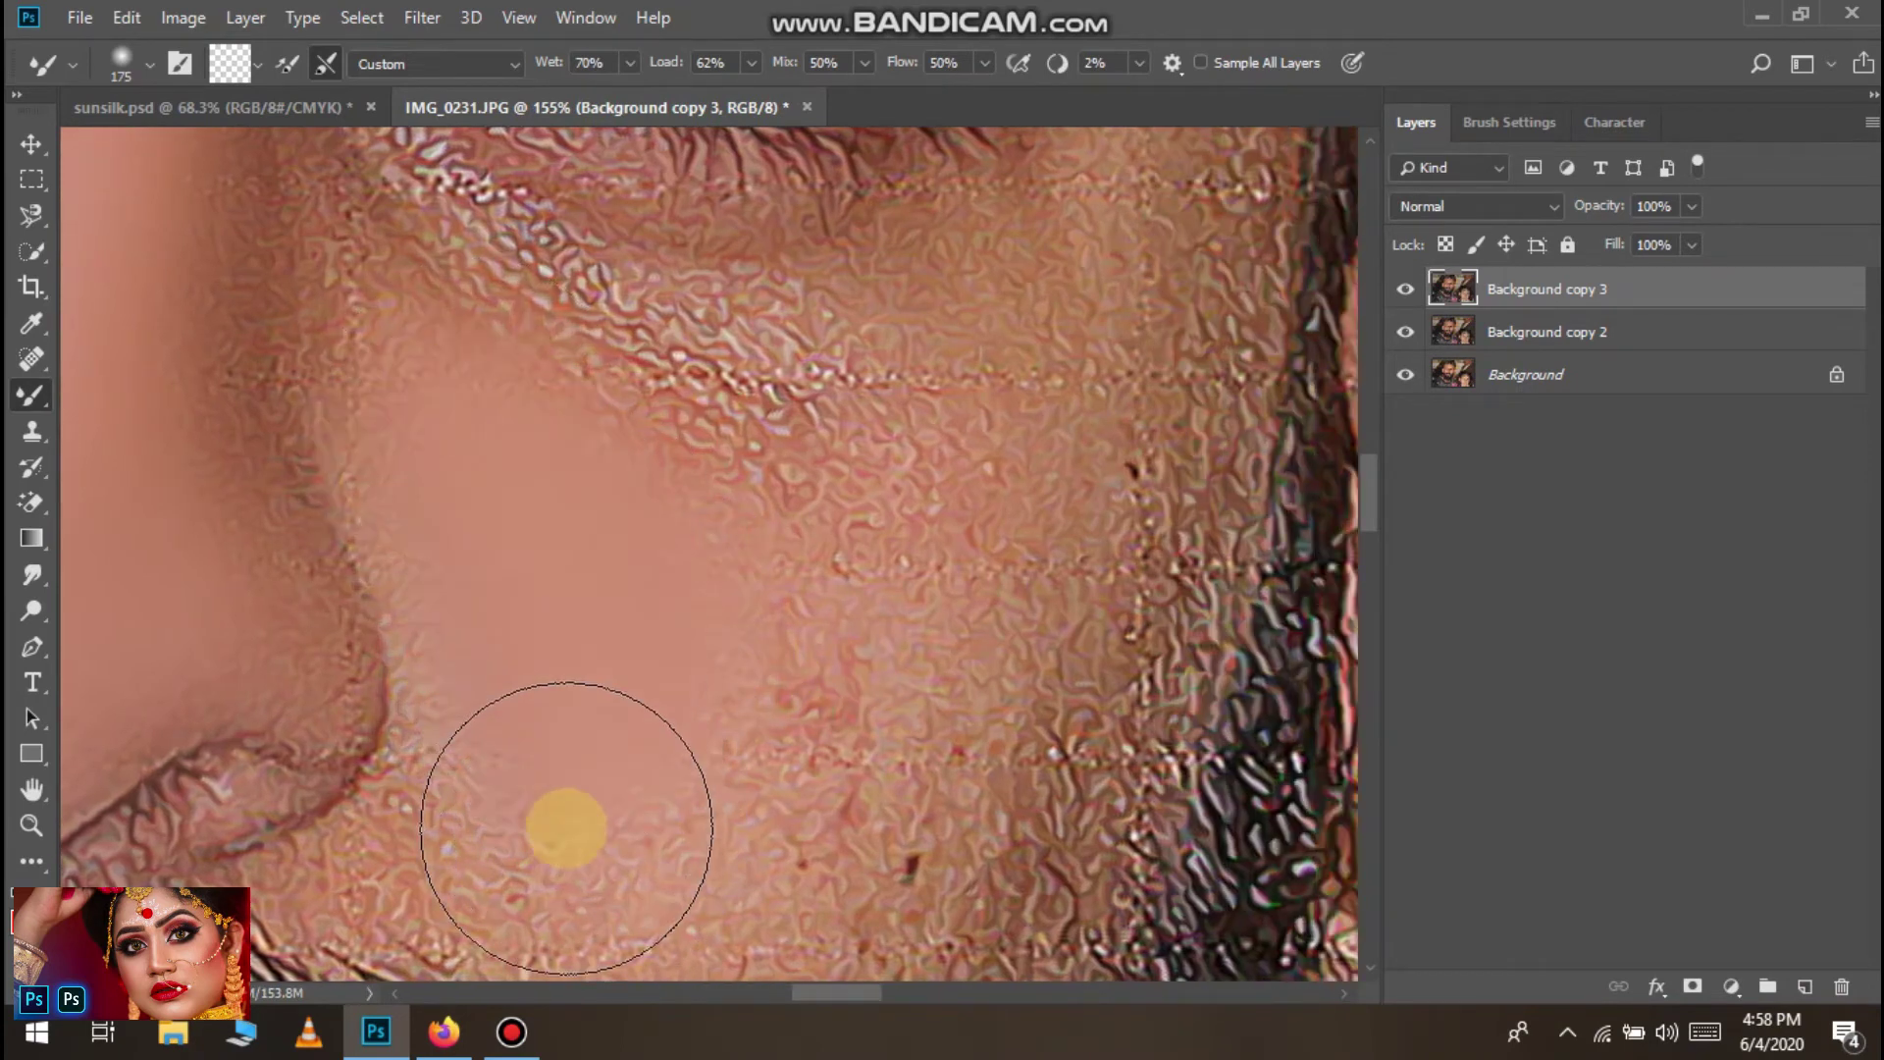
{"action": "scroll", "coordinate": [584, 707], "scroll_direction": "down", "scroll_amount": 3}
{"action": "mouse_move", "coordinate": [559, 517]}
{"action": "left_mouse_down"}
{"action": "mouse_move", "coordinate": [651, 674]}
{"action": "mouse_move", "coordinate": [849, 763]}
{"action": "mouse_move", "coordinate": [841, 854]}
{"action": "mouse_move", "coordinate": [862, 917]}
{"action": "mouse_move", "coordinate": [904, 837]}
{"action": "mouse_move", "coordinate": [867, 984]}
{"action": "left_mouse_up"}
{"action": "scroll", "coordinate": [888, 638], "scroll_direction": "up", "scroll_amount": 2}
{"action": "mouse_move", "coordinate": [955, 589]}
{"action": "left_mouse_down"}
{"action": "mouse_move", "coordinate": [976, 791]}
{"action": "mouse_move", "coordinate": [1102, 205]}
{"action": "mouse_move", "coordinate": [1035, 307]}
{"action": "left_mouse_up"}
{"action": "scroll", "coordinate": [904, 589], "scroll_direction": "up", "scroll_amount": 3}
{"action": "mouse_move", "coordinate": [774, 681]}
{"action": "left_mouse_down"}
{"action": "mouse_move", "coordinate": [815, 627]}
{"action": "mouse_move", "coordinate": [762, 649]}
{"action": "mouse_move", "coordinate": [855, 548]}
{"action": "mouse_move", "coordinate": [625, 504]}
{"action": "mouse_move", "coordinate": [867, 529]}
{"action": "mouse_move", "coordinate": [665, 514]}
{"action": "mouse_move", "coordinate": [413, 422]}
{"action": "mouse_move", "coordinate": [688, 571]}
{"action": "left_mouse_up"}
Reduce the Mixer Brush to size 90 and smooth the skin directly beneath the man's left eye
{"action": "scroll", "coordinate": [968, 546], "scroll_direction": "up", "scroll_amount": 6}
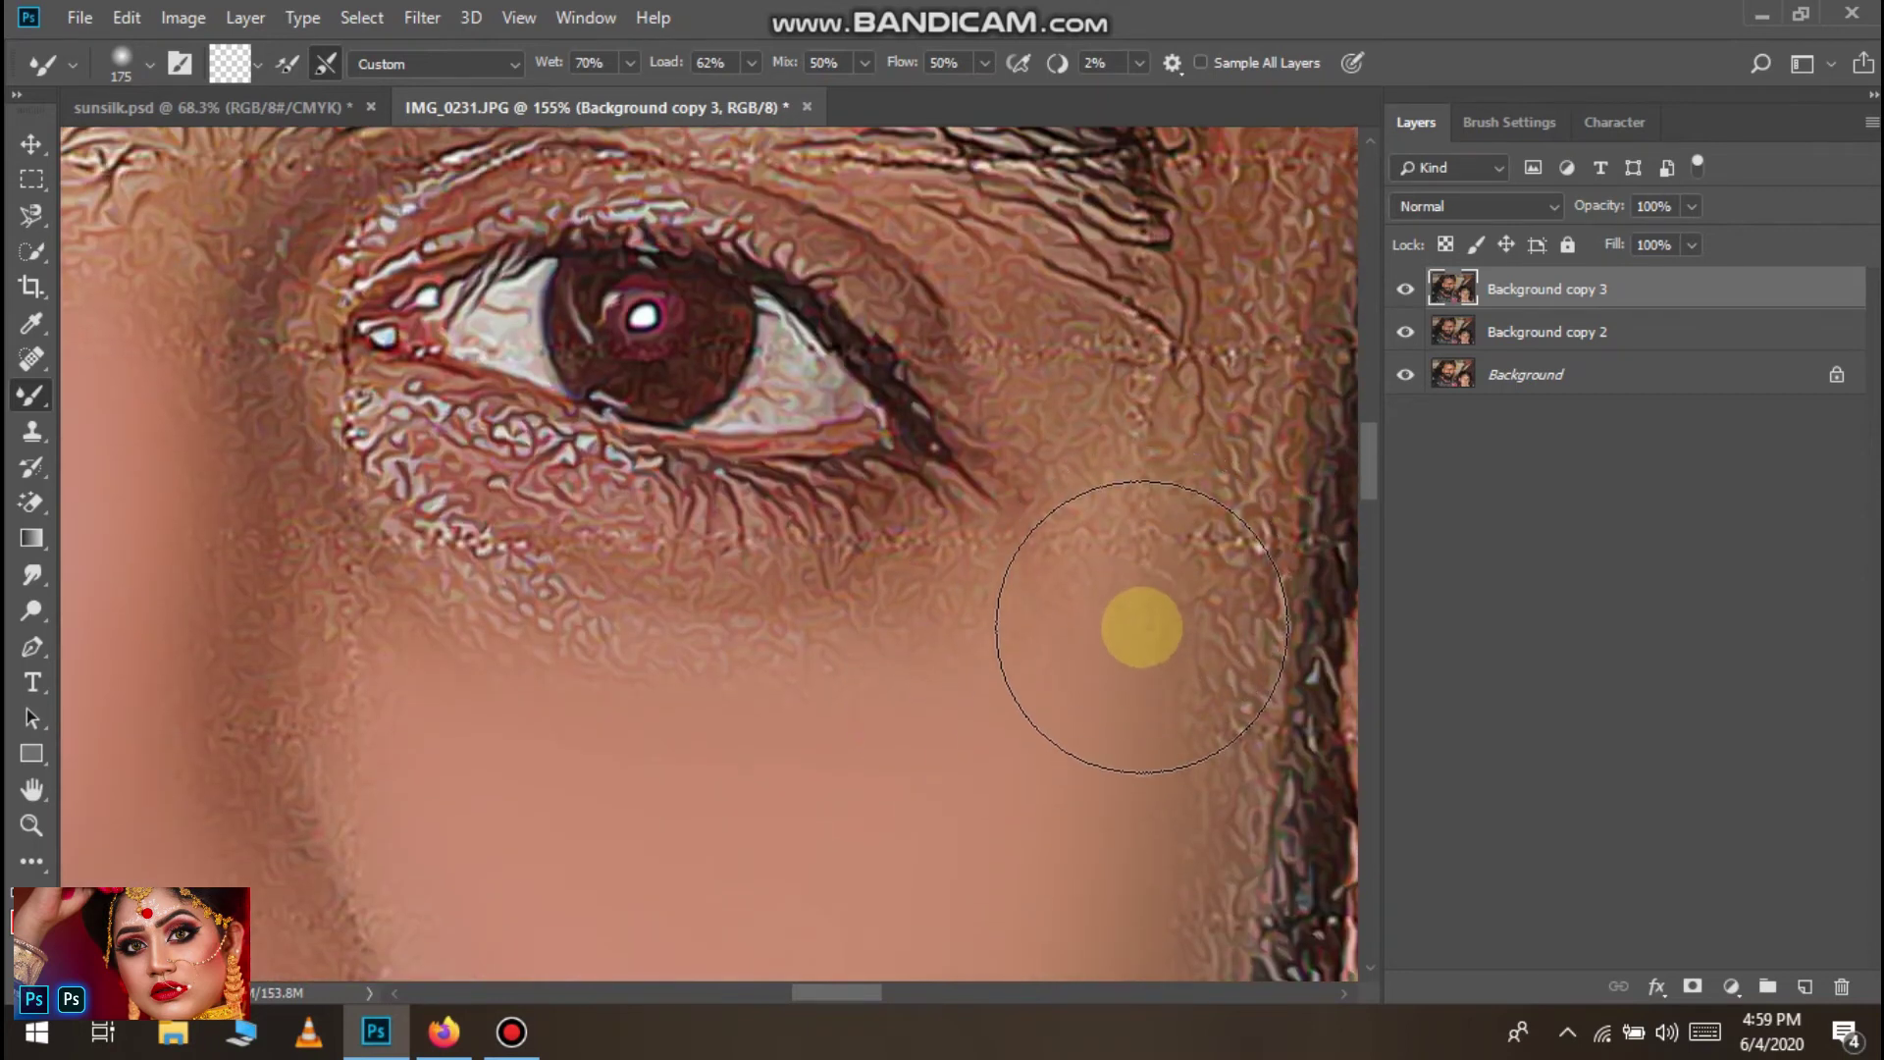
{"action": "key", "text": "bracketleft"}
{"action": "key", "text": "bracketleft"}
{"action": "mouse_move", "coordinate": [1106, 749]}
{"action": "left_mouse_down"}
{"action": "mouse_move", "coordinate": [1174, 706]}
{"action": "mouse_move", "coordinate": [1168, 689]}
{"action": "mouse_move", "coordinate": [1073, 915]}
{"action": "mouse_move", "coordinate": [1141, 780]}
{"action": "mouse_move", "coordinate": [1135, 585]}
{"action": "mouse_move", "coordinate": [1165, 373]}
{"action": "mouse_move", "coordinate": [1184, 347]}
{"action": "mouse_move", "coordinate": [1202, 500]}
{"action": "mouse_move", "coordinate": [1221, 279]}
{"action": "mouse_move", "coordinate": [1245, 226]}
{"action": "mouse_move", "coordinate": [1075, 455]}
{"action": "mouse_move", "coordinate": [1088, 405]}
{"action": "mouse_move", "coordinate": [998, 300]}
{"action": "mouse_move", "coordinate": [909, 273]}
{"action": "mouse_move", "coordinate": [1044, 424]}
{"action": "mouse_move", "coordinate": [908, 594]}
{"action": "mouse_move", "coordinate": [779, 626]}
{"action": "mouse_move", "coordinate": [508, 618]}
{"action": "mouse_move", "coordinate": [971, 635]}
{"action": "mouse_move", "coordinate": [823, 658]}
{"action": "mouse_move", "coordinate": [292, 496]}
{"action": "mouse_move", "coordinate": [359, 552]}
{"action": "mouse_move", "coordinate": [560, 649]}
{"action": "mouse_move", "coordinate": [370, 531]}
{"action": "mouse_move", "coordinate": [671, 609]}
{"action": "mouse_move", "coordinate": [529, 612]}
{"action": "left_mouse_up"}
Enlarge the Mixer Brush to size 200 and smooth the man's right cheek from the beard up to the under-eye area
{"action": "scroll", "coordinate": [550, 613], "scroll_direction": "down", "scroll_amount": 3}
{"action": "scroll", "coordinate": [79, 613], "scroll_direction": "left", "scroll_amount": 5}
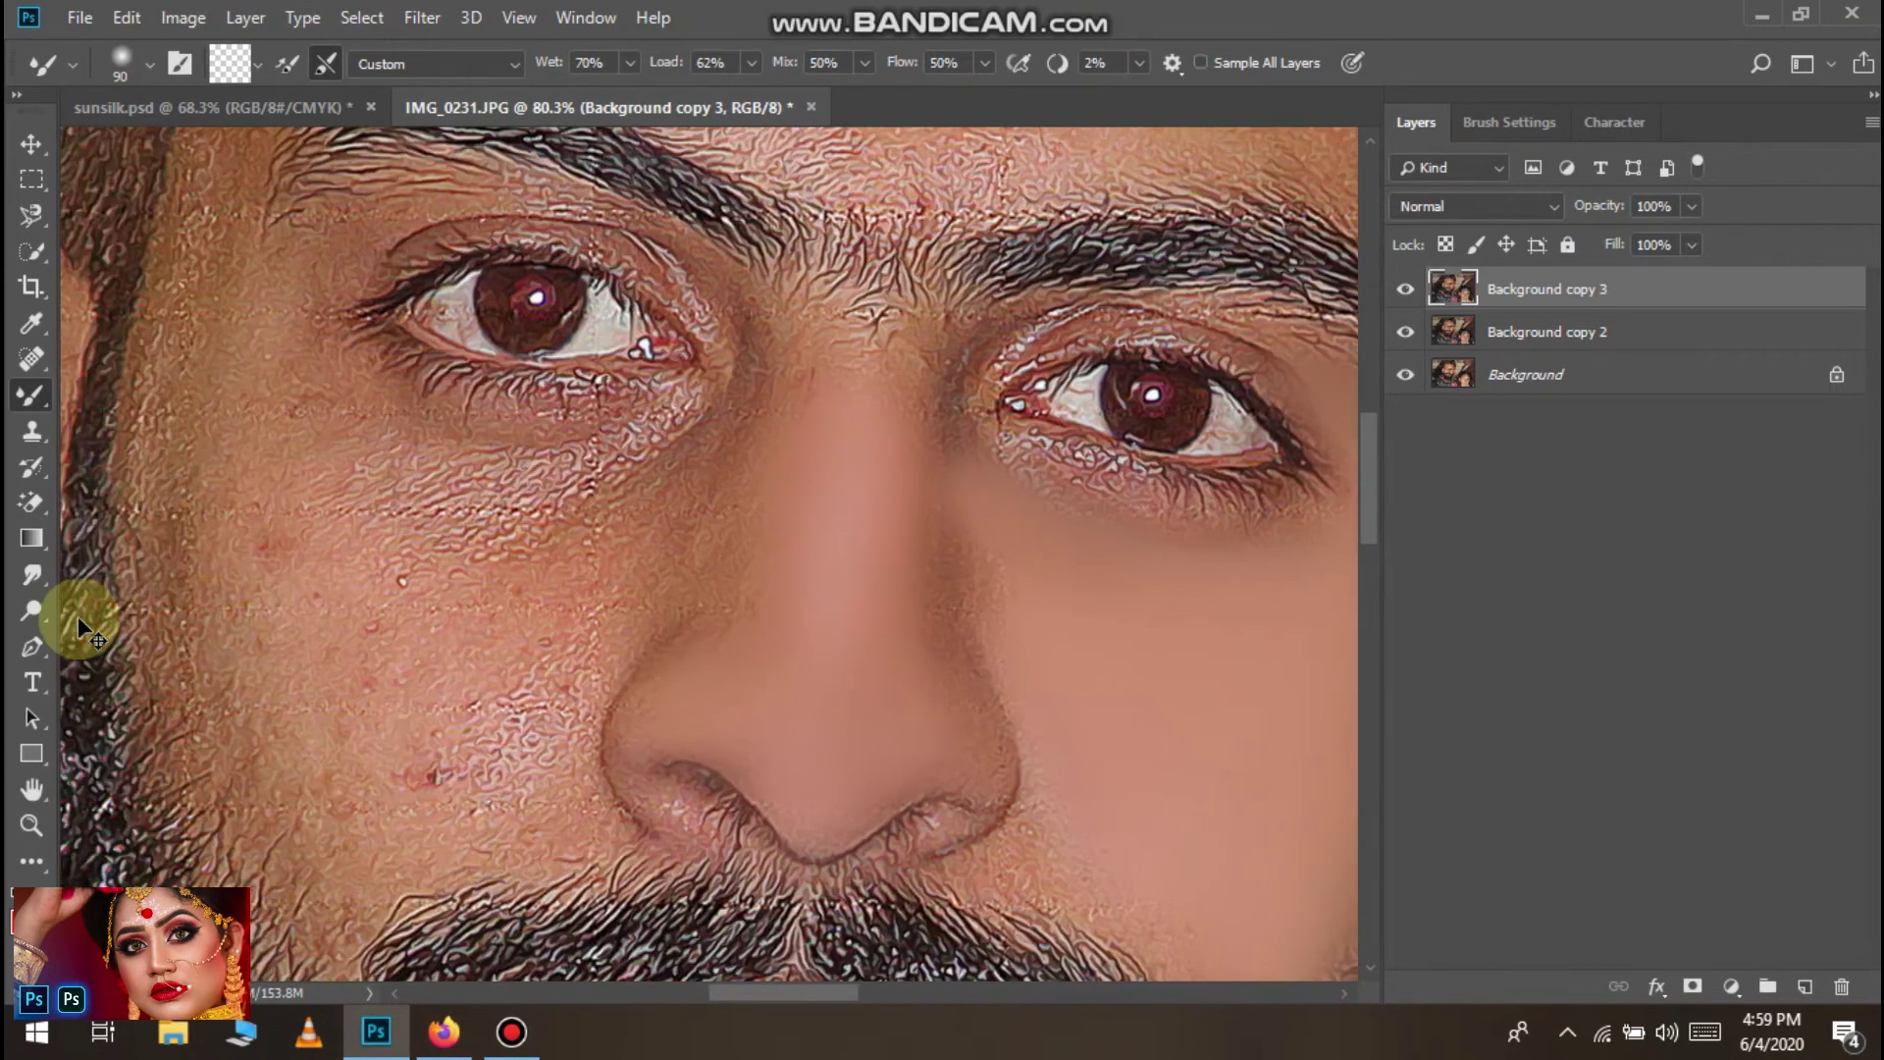
{"action": "scroll", "coordinate": [81, 622], "scroll_direction": "up", "scroll_amount": 3}
{"action": "scroll", "coordinate": [257, 688], "scroll_direction": "up", "scroll_amount": 1}
{"action": "scroll", "coordinate": [490, 600], "scroll_direction": "down", "scroll_amount": 3}
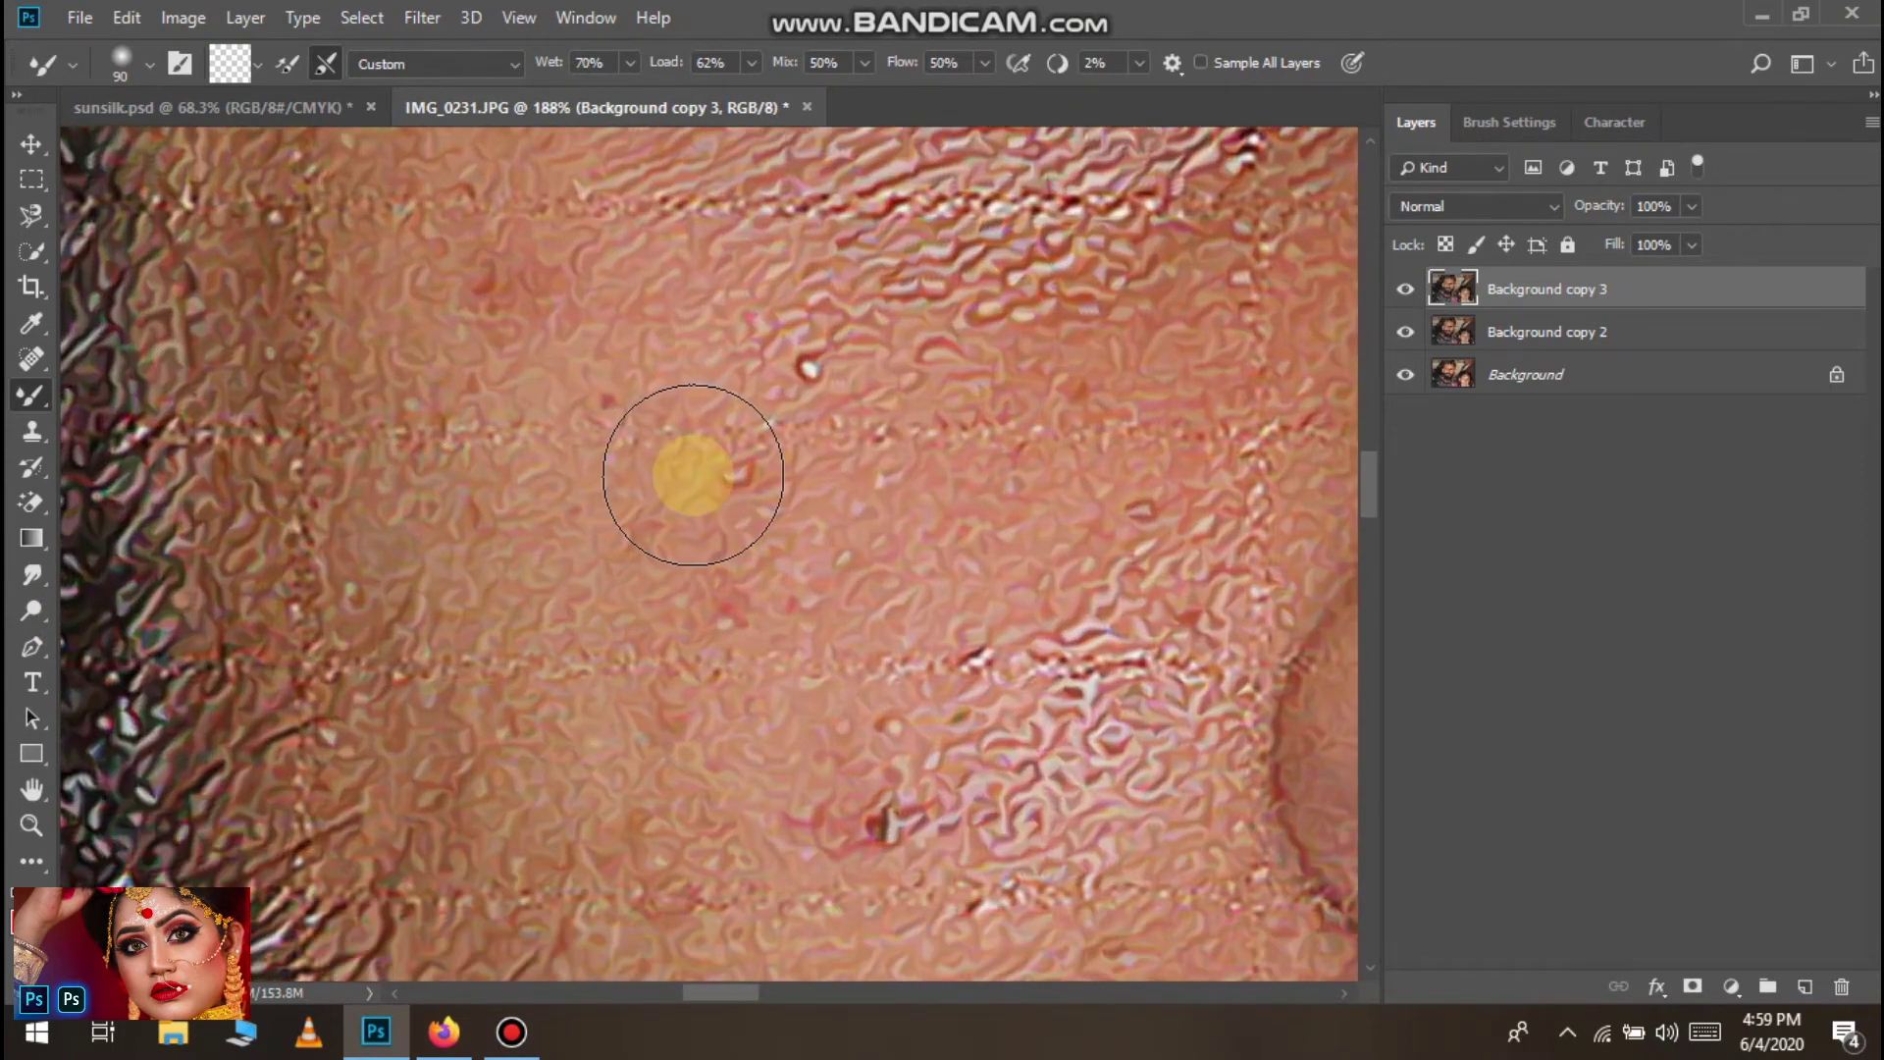
{"action": "key", "text": "bracketright"}
{"action": "key", "text": "bracketright"}
{"action": "key", "text": "bracketright"}
{"action": "mouse_move", "coordinate": [690, 455]}
{"action": "left_mouse_down"}
{"action": "mouse_move", "coordinate": [713, 547]}
{"action": "mouse_move", "coordinate": [609, 452]}
{"action": "mouse_move", "coordinate": [523, 448]}
{"action": "mouse_move", "coordinate": [474, 514]}
{"action": "mouse_move", "coordinate": [373, 417]}
{"action": "mouse_move", "coordinate": [362, 445]}
{"action": "mouse_move", "coordinate": [364, 537]}
{"action": "mouse_move", "coordinate": [579, 728]}
{"action": "left_mouse_up"}
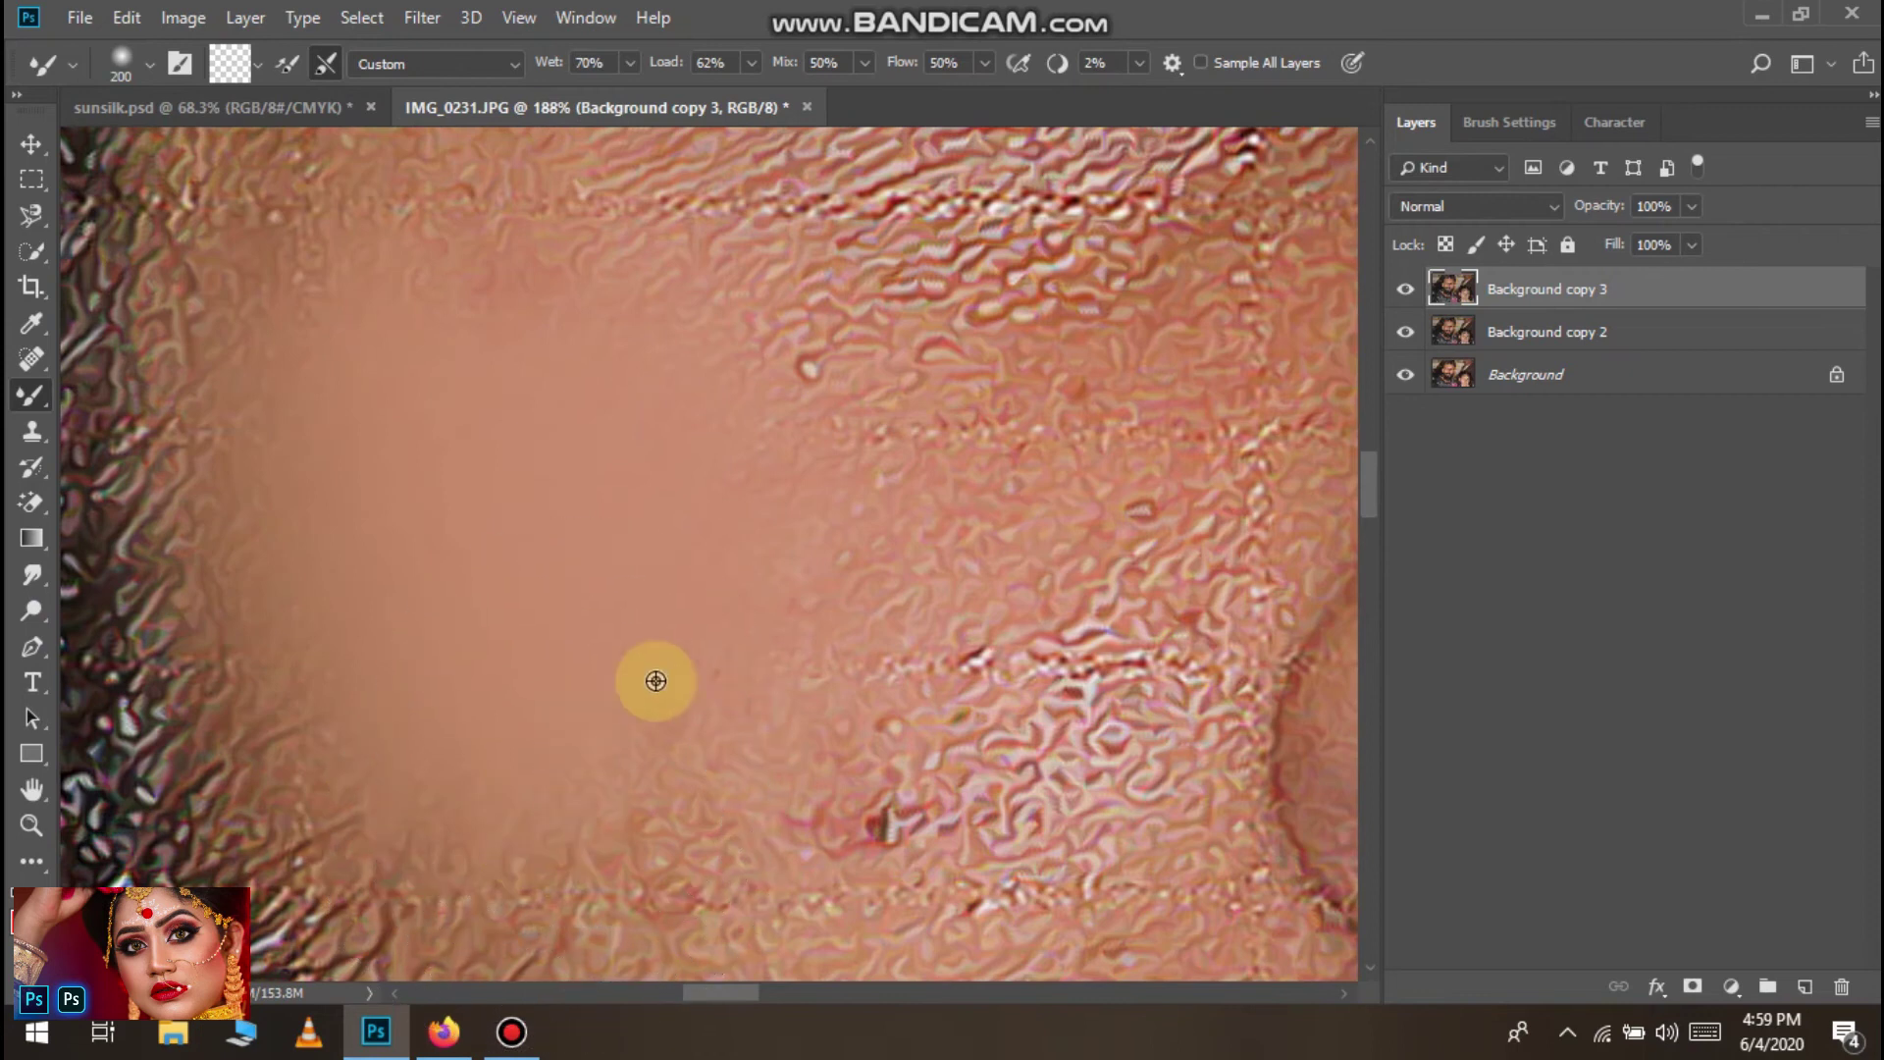
{"action": "scroll", "coordinate": [705, 661], "scroll_direction": "down", "scroll_amount": 3}
{"action": "left_click_drag", "start_coordinate": [542, 454], "coordinate": [492, 319]}
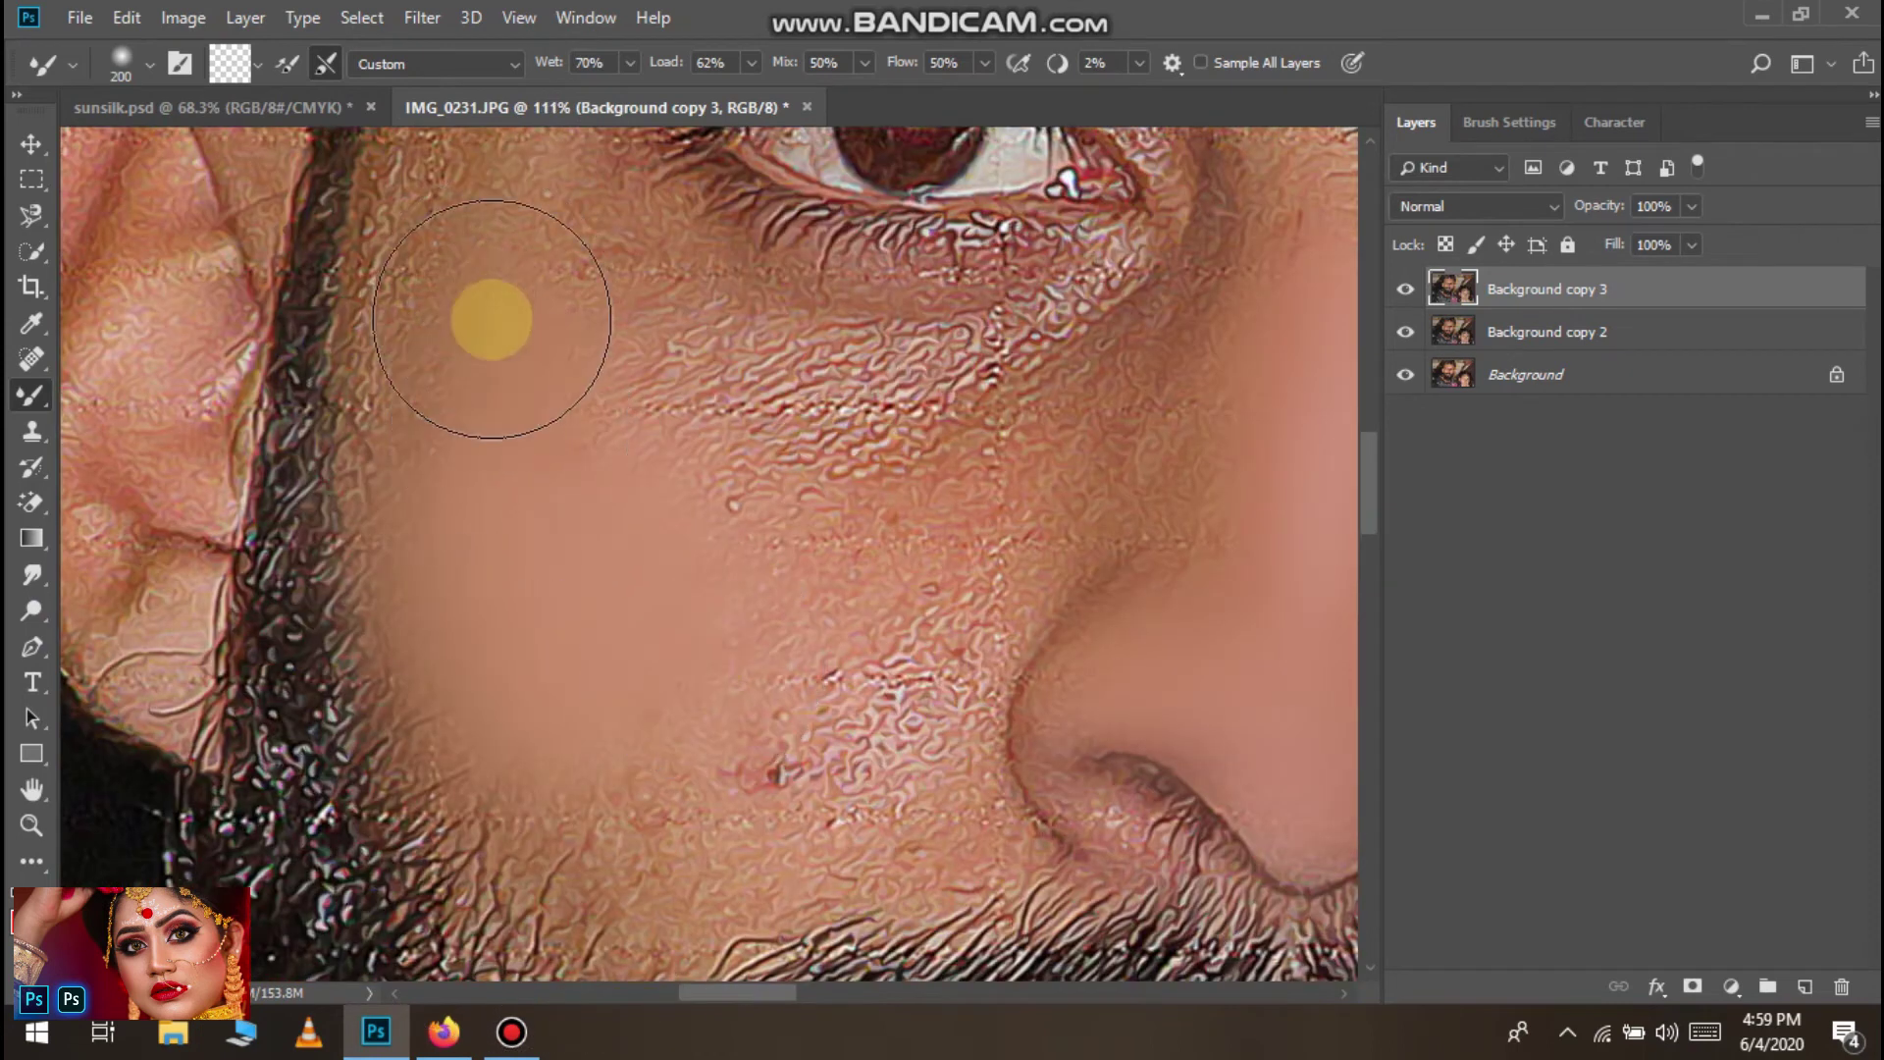
{"action": "mouse_move", "coordinate": [656, 408]}
{"action": "left_mouse_down"}
{"action": "mouse_move", "coordinate": [927, 413]}
{"action": "mouse_move", "coordinate": [721, 419]}
{"action": "mouse_move", "coordinate": [689, 447]}
{"action": "mouse_move", "coordinate": [739, 671]}
{"action": "mouse_move", "coordinate": [723, 757]}
{"action": "mouse_move", "coordinate": [605, 749]}
{"action": "mouse_move", "coordinate": [618, 786]}
{"action": "mouse_move", "coordinate": [795, 812]}
{"action": "mouse_move", "coordinate": [859, 770]}
{"action": "mouse_move", "coordinate": [880, 664]}
{"action": "mouse_move", "coordinate": [865, 719]}
{"action": "left_mouse_up"}
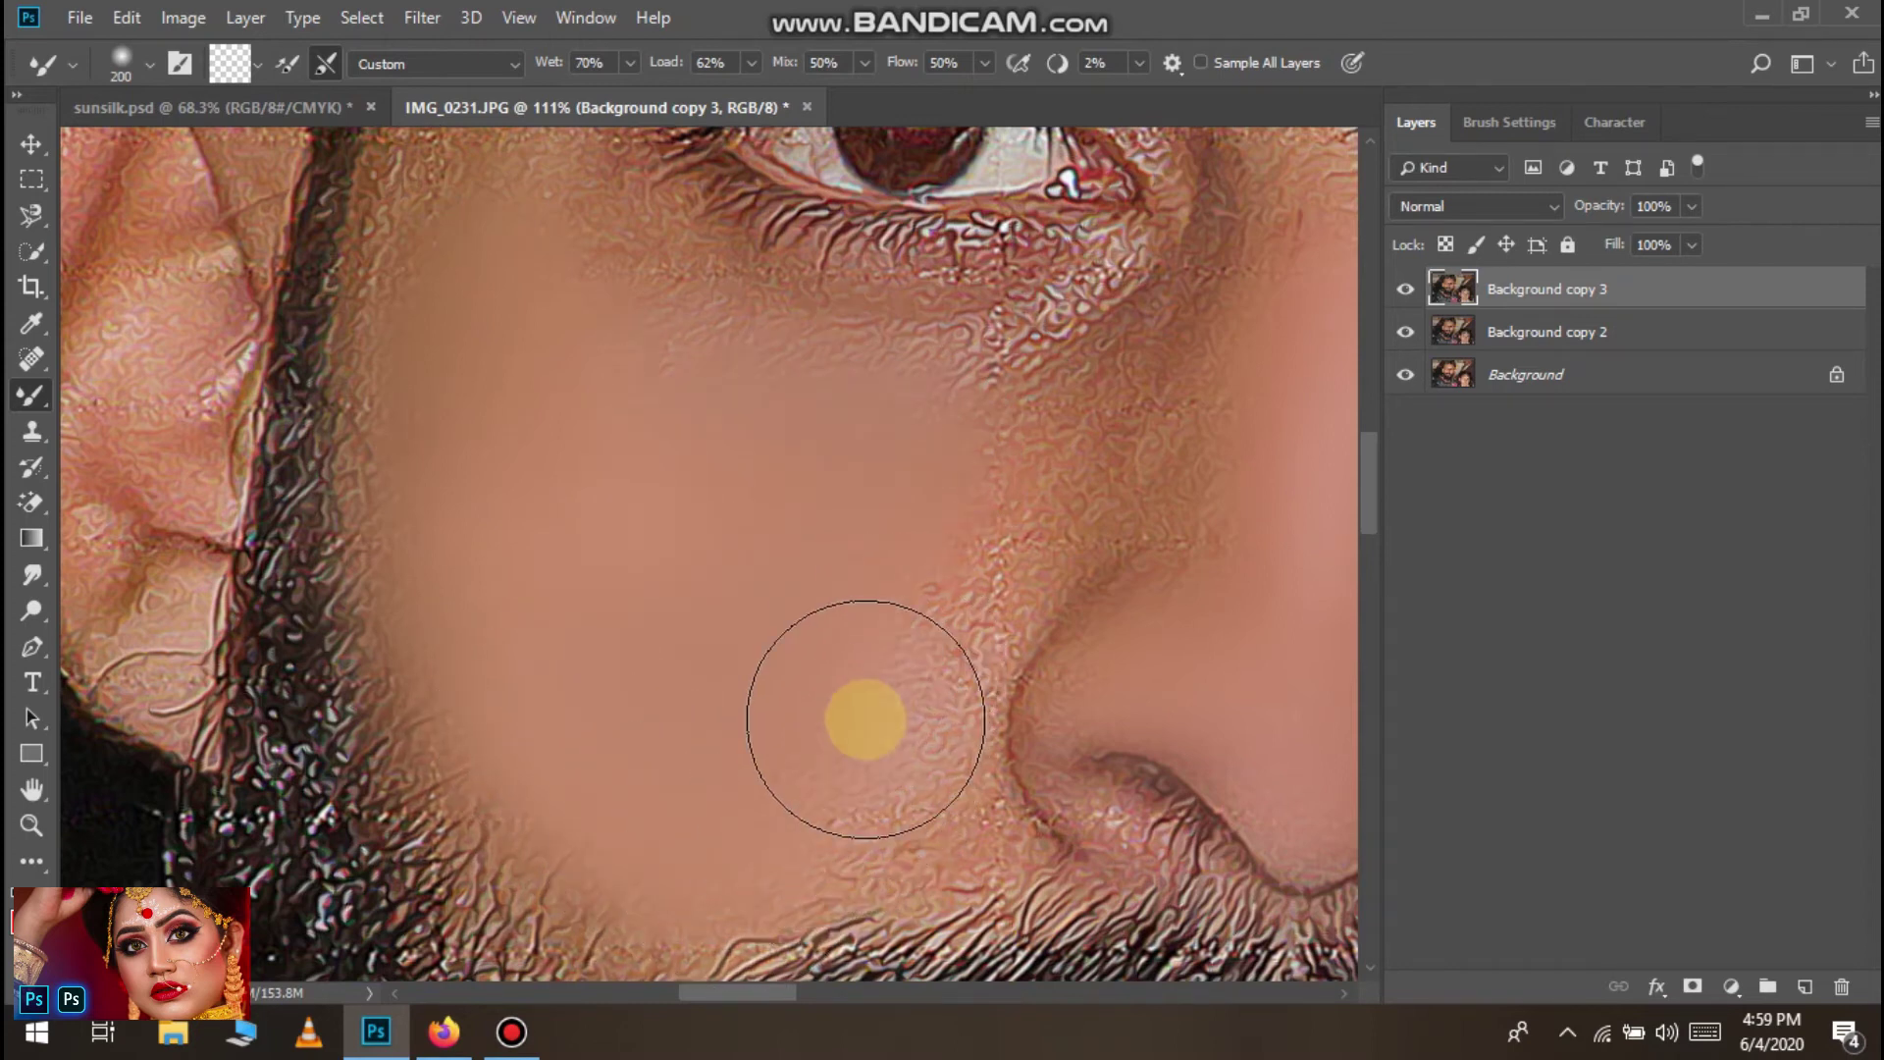
Reduce the Mixer Brush to size 125 and smooth the skin between the man's right cheek and his nose
{"action": "key", "text": "["}
{"action": "mouse_move", "coordinate": [835, 817]}
{"action": "left_mouse_down"}
{"action": "mouse_move", "coordinate": [933, 842]}
{"action": "mouse_move", "coordinate": [919, 780]}
{"action": "mouse_move", "coordinate": [959, 618]}
{"action": "mouse_move", "coordinate": [1100, 455]}
{"action": "mouse_move", "coordinate": [974, 654]}
{"action": "mouse_move", "coordinate": [1221, 351]}
{"action": "mouse_move", "coordinate": [1193, 355]}
{"action": "mouse_move", "coordinate": [1100, 468]}
{"action": "left_mouse_up"}
{"action": "mouse_move", "coordinate": [1100, 468]}
{"action": "left_mouse_down"}
{"action": "mouse_move", "coordinate": [1172, 336]}
{"action": "mouse_move", "coordinate": [1067, 433]}
{"action": "left_mouse_up"}
{"action": "mouse_move", "coordinate": [933, 463]}
{"action": "left_mouse_down"}
{"action": "mouse_move", "coordinate": [1064, 316]}
{"action": "mouse_move", "coordinate": [1039, 489]}
{"action": "left_mouse_up"}
{"action": "scroll", "coordinate": [1057, 464], "scroll_direction": "down", "scroll_amount": 3}
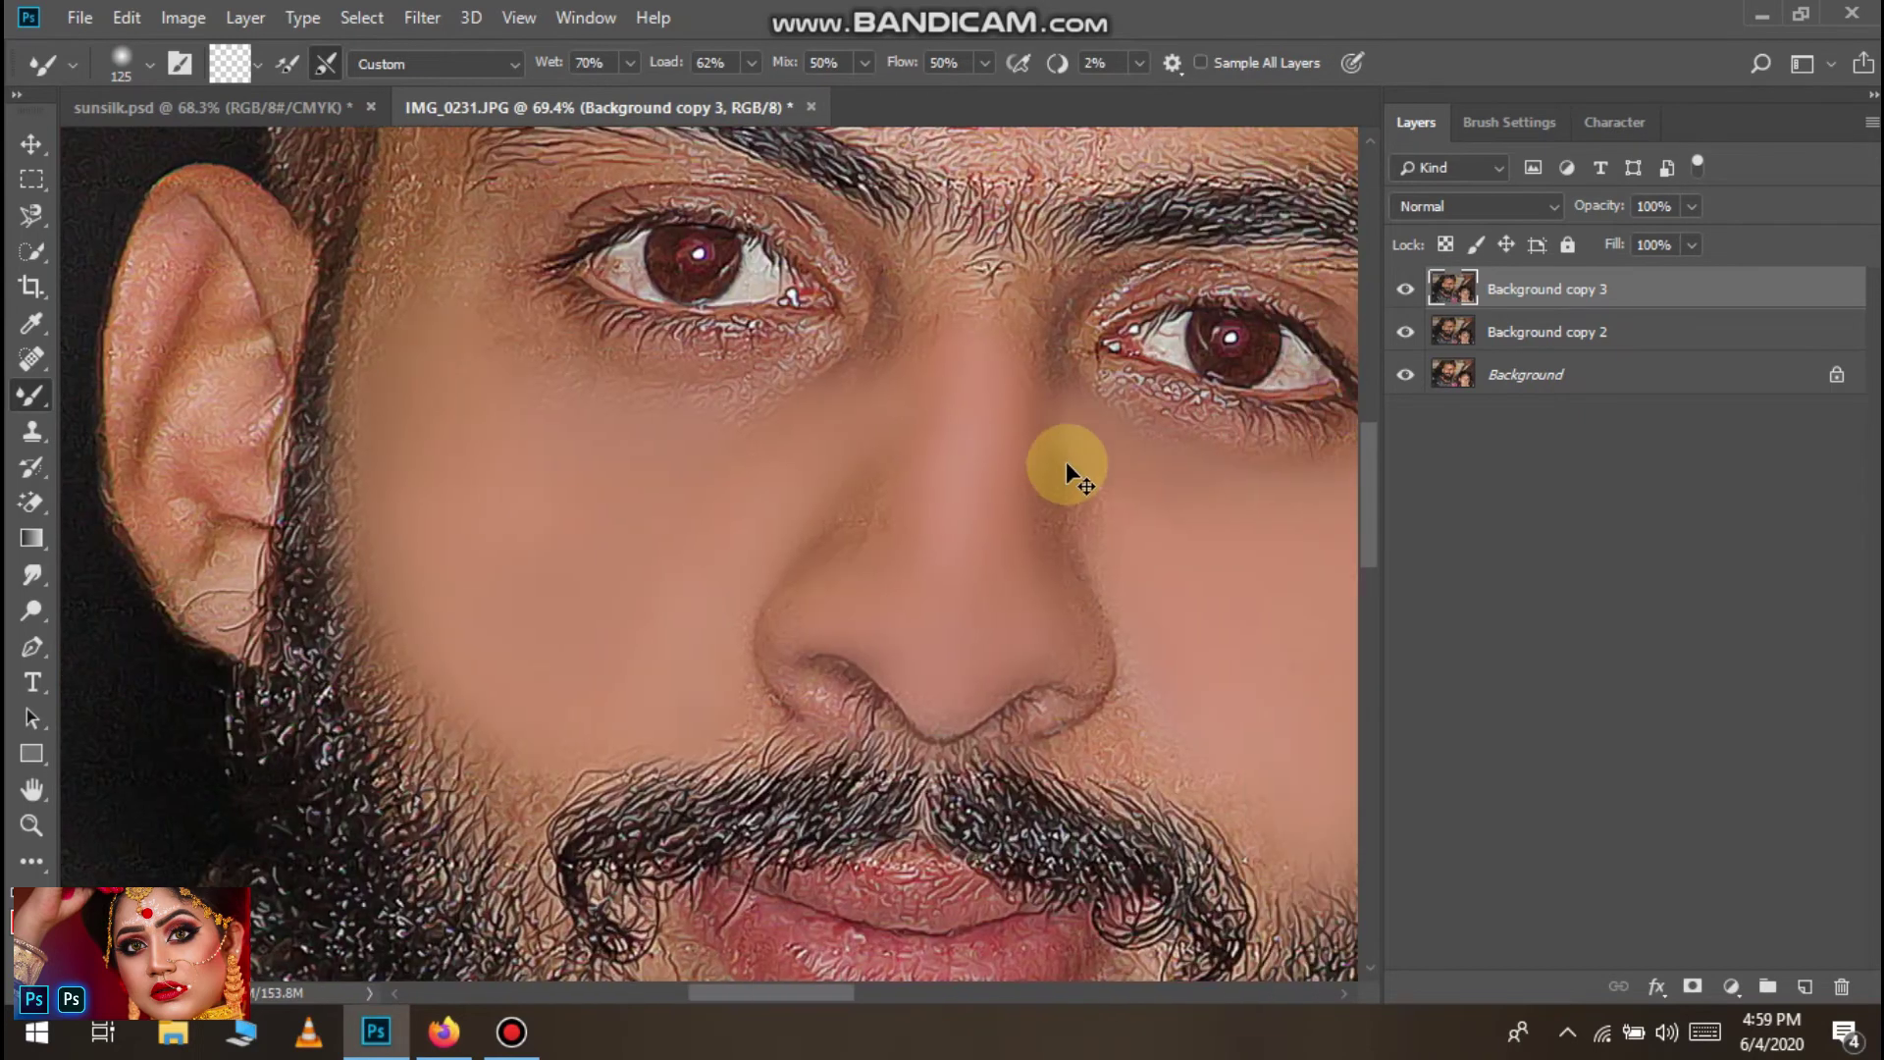
Blend the remaining rough skin along the man's nose and below his eyes with the size 125 Mixer Brush
{"action": "scroll", "coordinate": [968, 550], "scroll_direction": "up", "scroll_amount": 5}
{"action": "scroll", "coordinate": [769, 494], "scroll_direction": "up", "scroll_amount": 1}
{"action": "left_click_drag", "start_coordinate": [707, 499], "coordinate": [711, 467]}
{"action": "mouse_move", "coordinate": [518, 409]}
{"action": "left_mouse_down"}
{"action": "mouse_move", "coordinate": [648, 354]}
{"action": "mouse_move", "coordinate": [706, 286]}
{"action": "left_mouse_up"}
{"action": "scroll", "coordinate": [1219, 429], "scroll_direction": "right", "scroll_amount": 2}
{"action": "left_click_drag", "start_coordinate": [1164, 491], "coordinate": [971, 276]}
{"action": "scroll", "coordinate": [1083, 515], "scroll_direction": "down", "scroll_amount": 5}
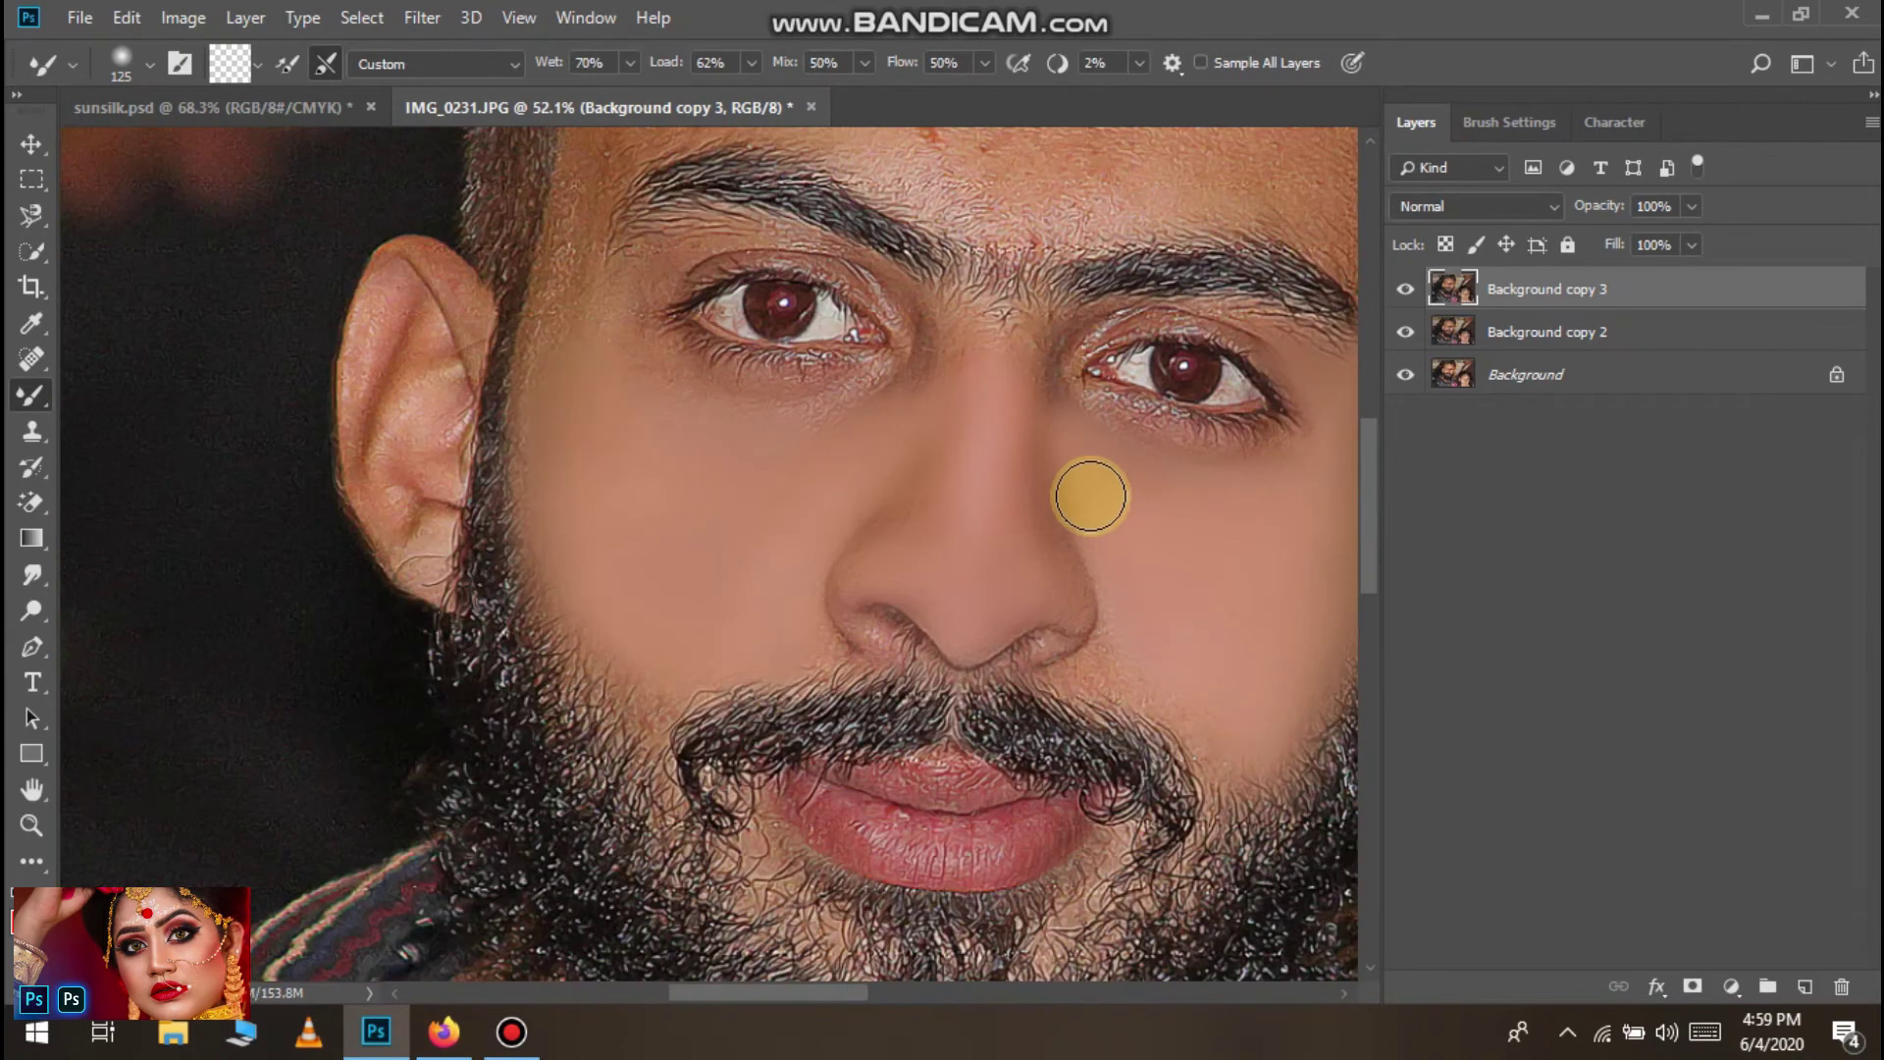
{"action": "scroll", "coordinate": [1089, 480], "scroll_direction": "down", "scroll_amount": 4}
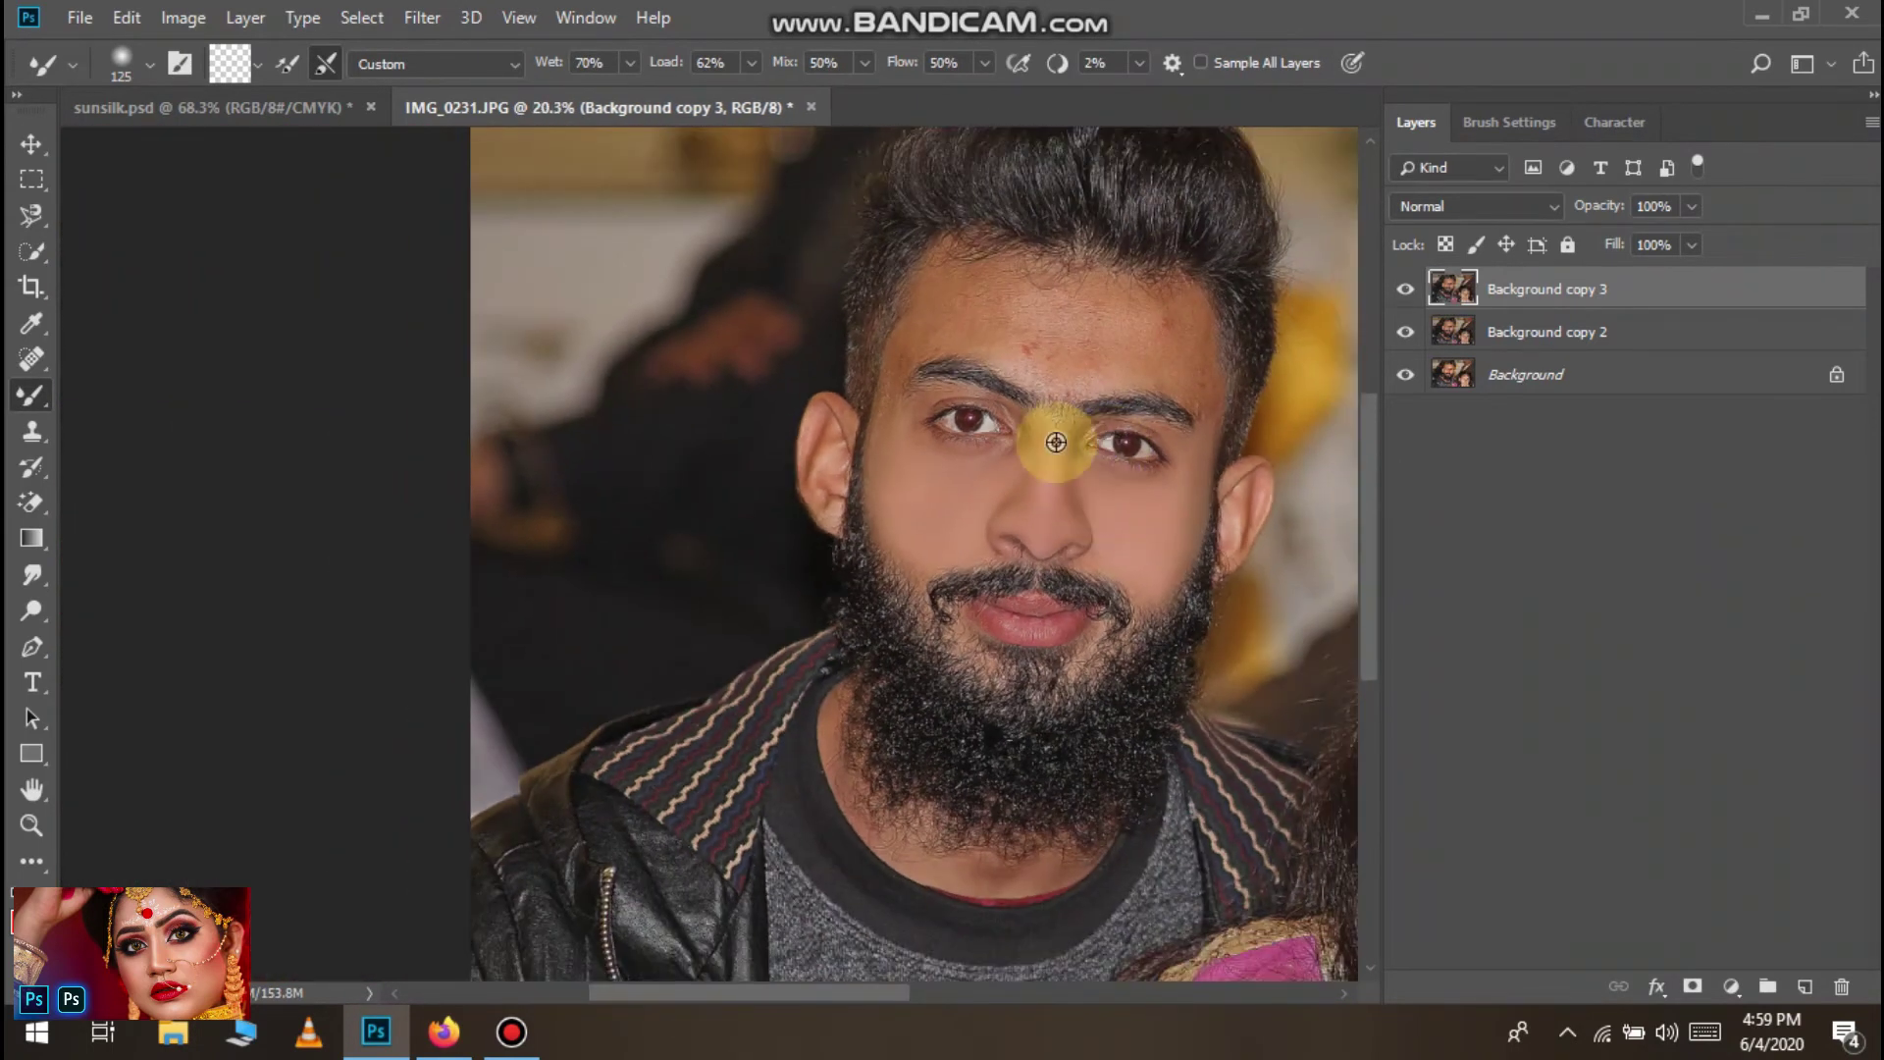
Even out the upper right cheek and smooth the temple beside the man's right eye, using the Mixer Brush at size 150
{"action": "scroll", "coordinate": [1053, 444], "scroll_direction": "up", "scroll_amount": 3}
{"action": "scroll", "coordinate": [923, 581], "scroll_direction": "up", "scroll_amount": 2}
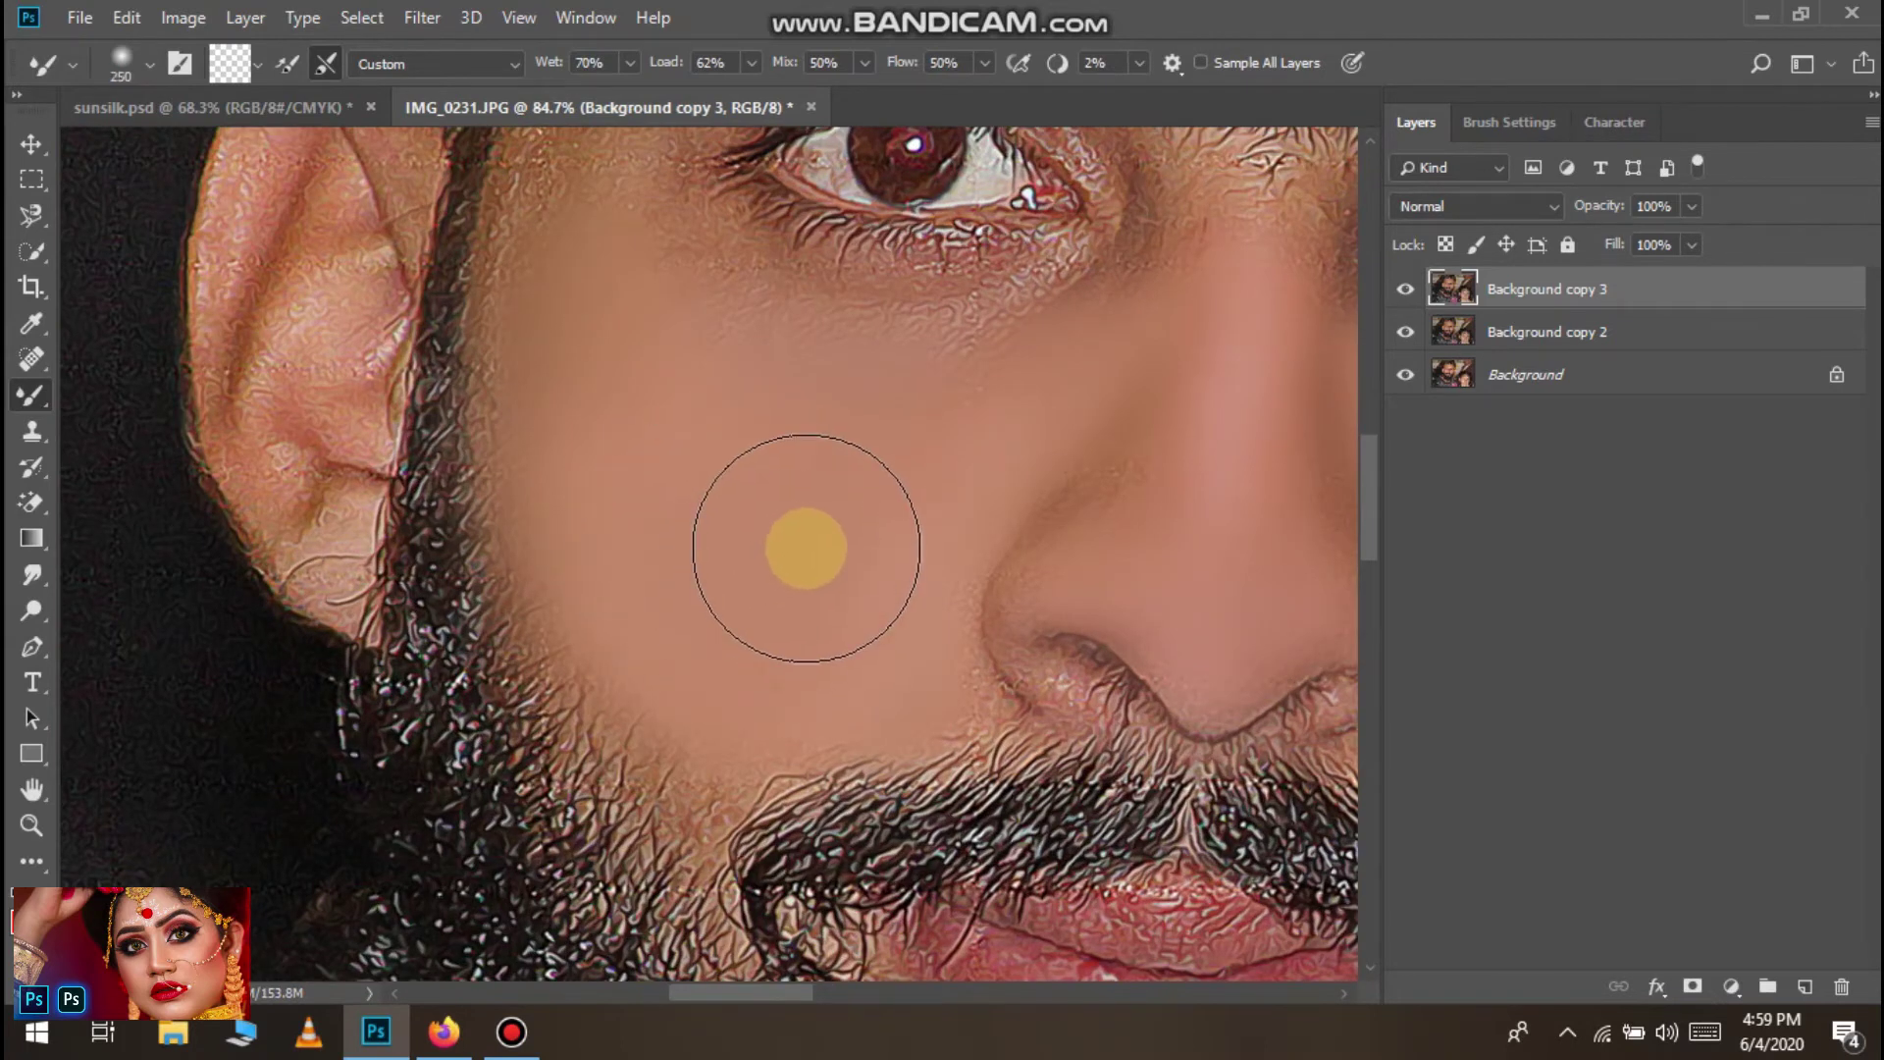
{"action": "scroll", "coordinate": [654, 488], "scroll_direction": "up", "scroll_amount": 1}
{"action": "mouse_move", "coordinate": [612, 427]}
{"action": "left_mouse_down"}
{"action": "mouse_move", "coordinate": [553, 256]}
{"action": "mouse_move", "coordinate": [549, 368]}
{"action": "mouse_move", "coordinate": [513, 475]}
{"action": "mouse_move", "coordinate": [549, 717]}
{"action": "mouse_move", "coordinate": [516, 591]}
{"action": "mouse_move", "coordinate": [599, 795]}
{"action": "mouse_move", "coordinate": [716, 903]}
{"action": "mouse_move", "coordinate": [560, 662]}
{"action": "mouse_move", "coordinate": [651, 378]}
{"action": "left_mouse_up"}
{"action": "left_click_drag", "start_coordinate": [664, 253], "coordinate": [609, 362]}
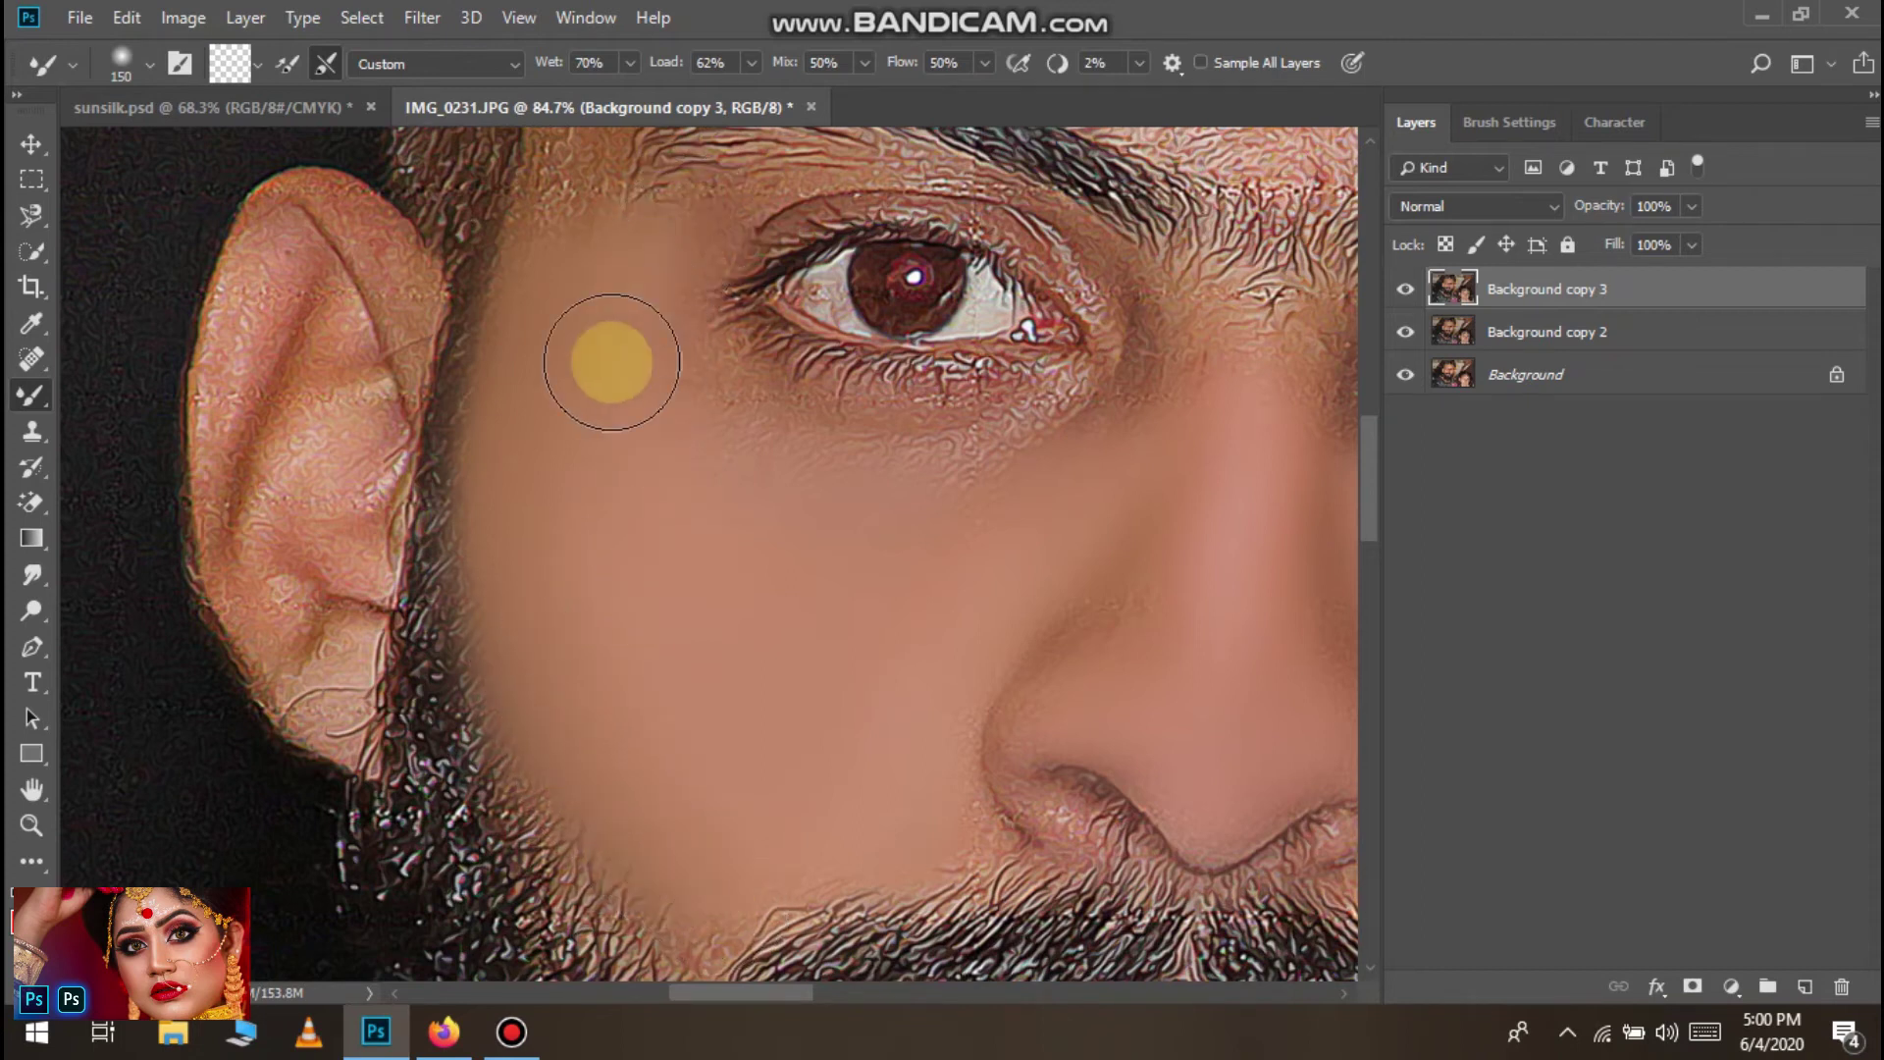
{"action": "scroll", "coordinate": [642, 521], "scroll_direction": "down", "scroll_amount": 3}
{"action": "scroll", "coordinate": [732, 518], "scroll_direction": "down", "scroll_amount": 2}
{"action": "scroll", "coordinate": [731, 520], "scroll_direction": "right", "scroll_amount": 2}
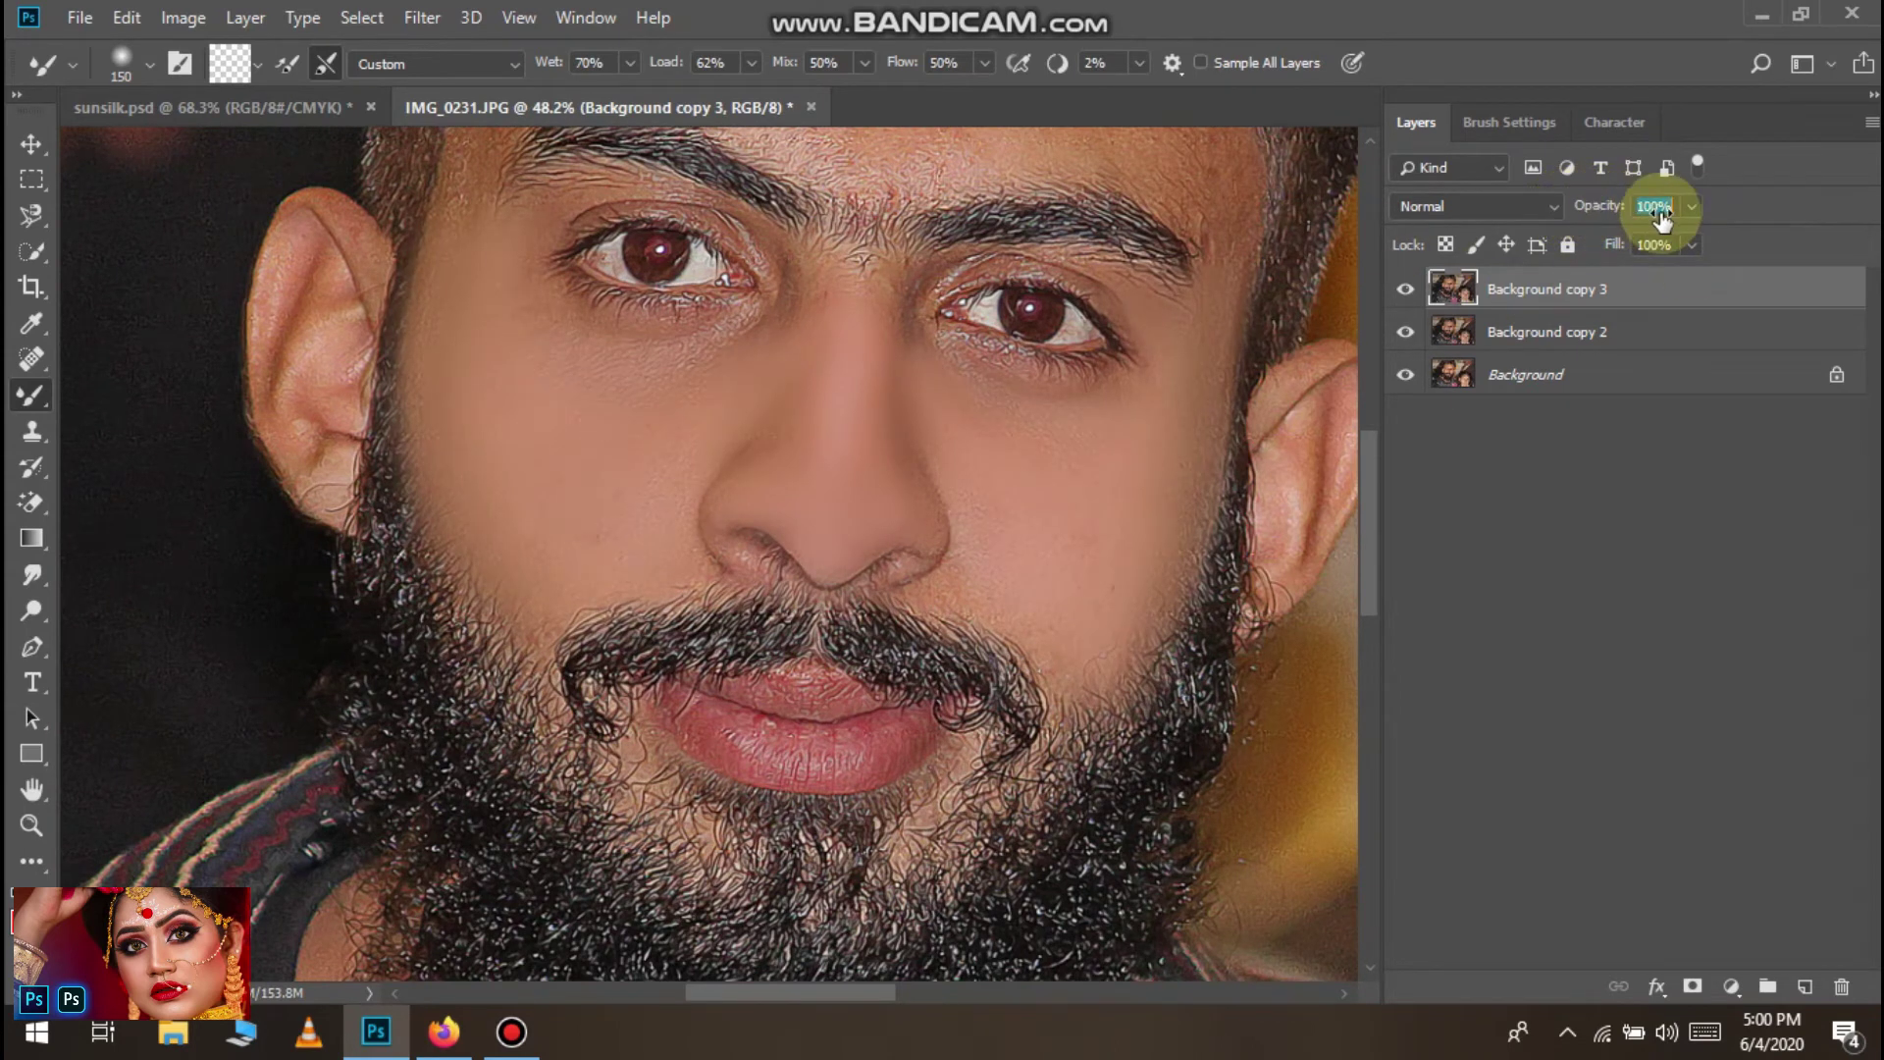
Enlarge the Mixer Brush to size 300 and smooth the forehead above the man's right eyebrow
{"action": "scroll", "coordinate": [548, 412], "scroll_direction": "up", "scroll_amount": 4}
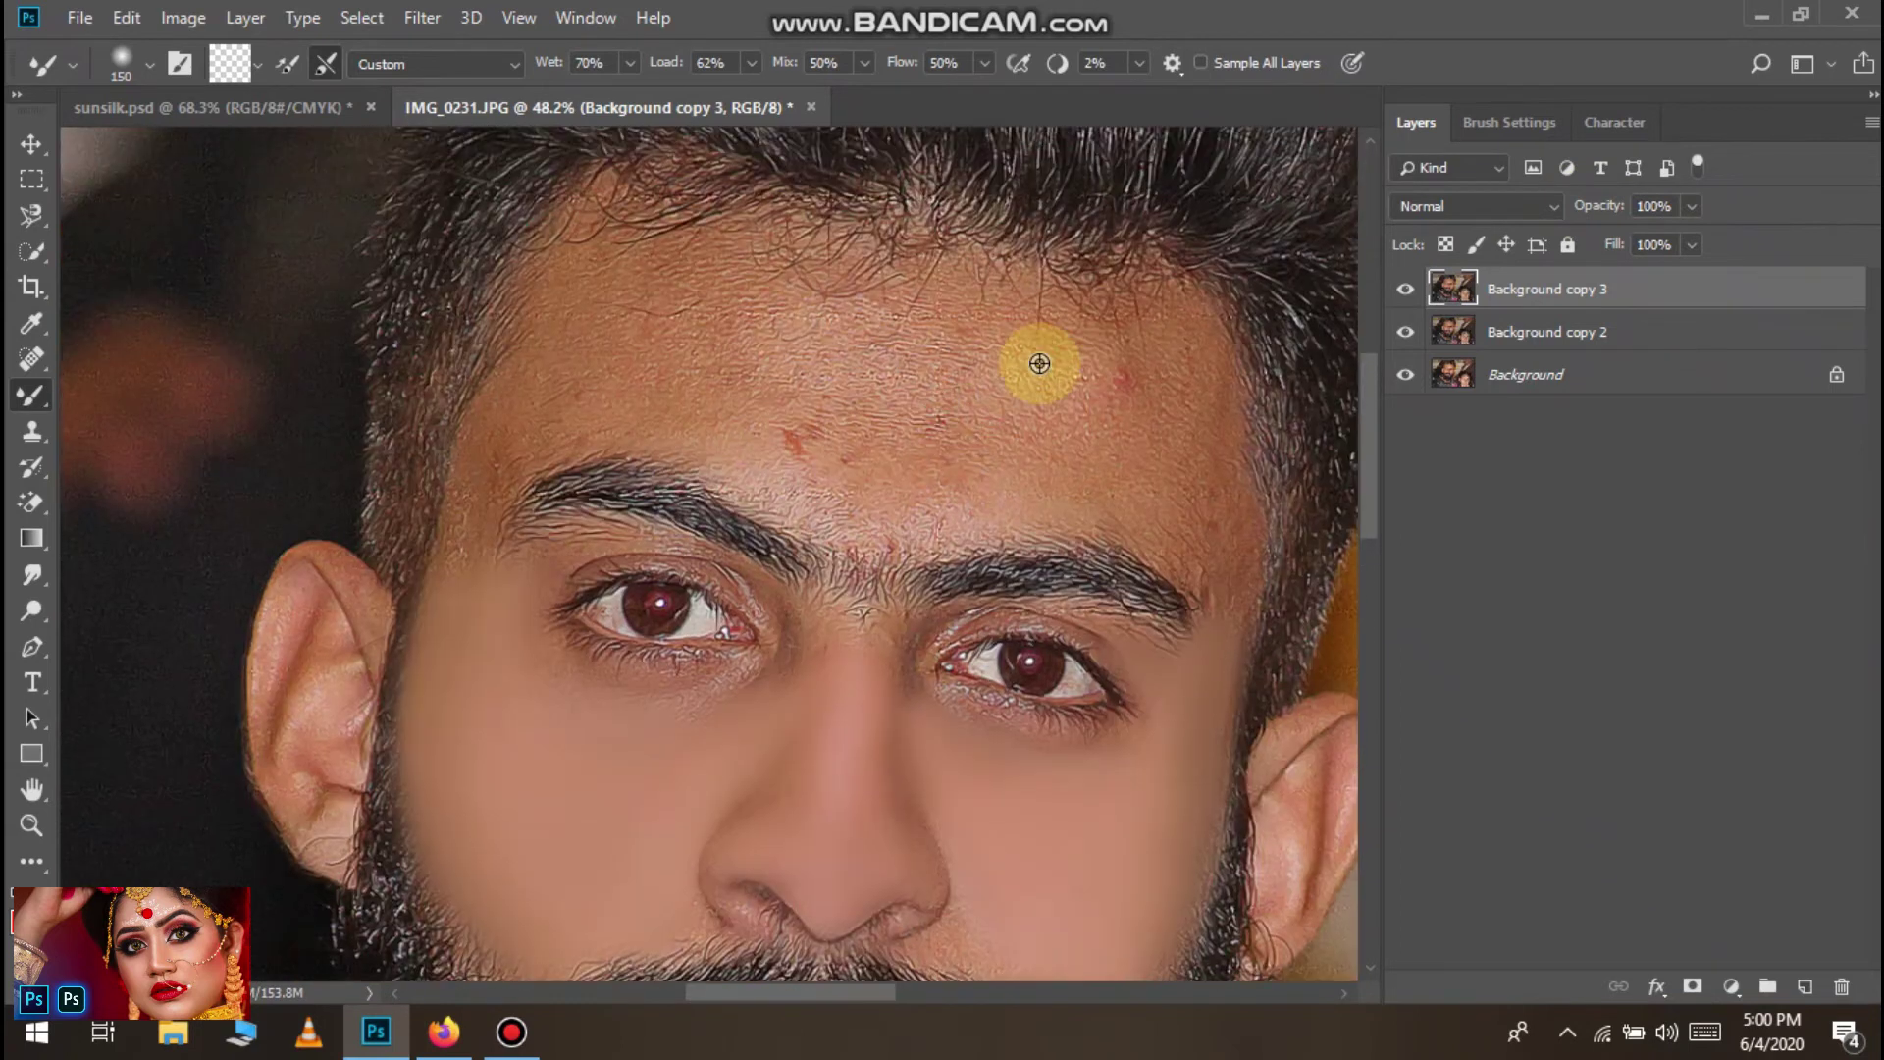
{"action": "scroll", "coordinate": [1020, 376], "scroll_direction": "up", "scroll_amount": 2}
{"action": "scroll", "coordinate": [736, 383], "scroll_direction": "up", "scroll_amount": 4}
{"action": "scroll", "coordinate": [295, 358], "scroll_direction": "left", "scroll_amount": 2}
{"action": "scroll", "coordinate": [222, 350], "scroll_direction": "down", "scroll_amount": 4}
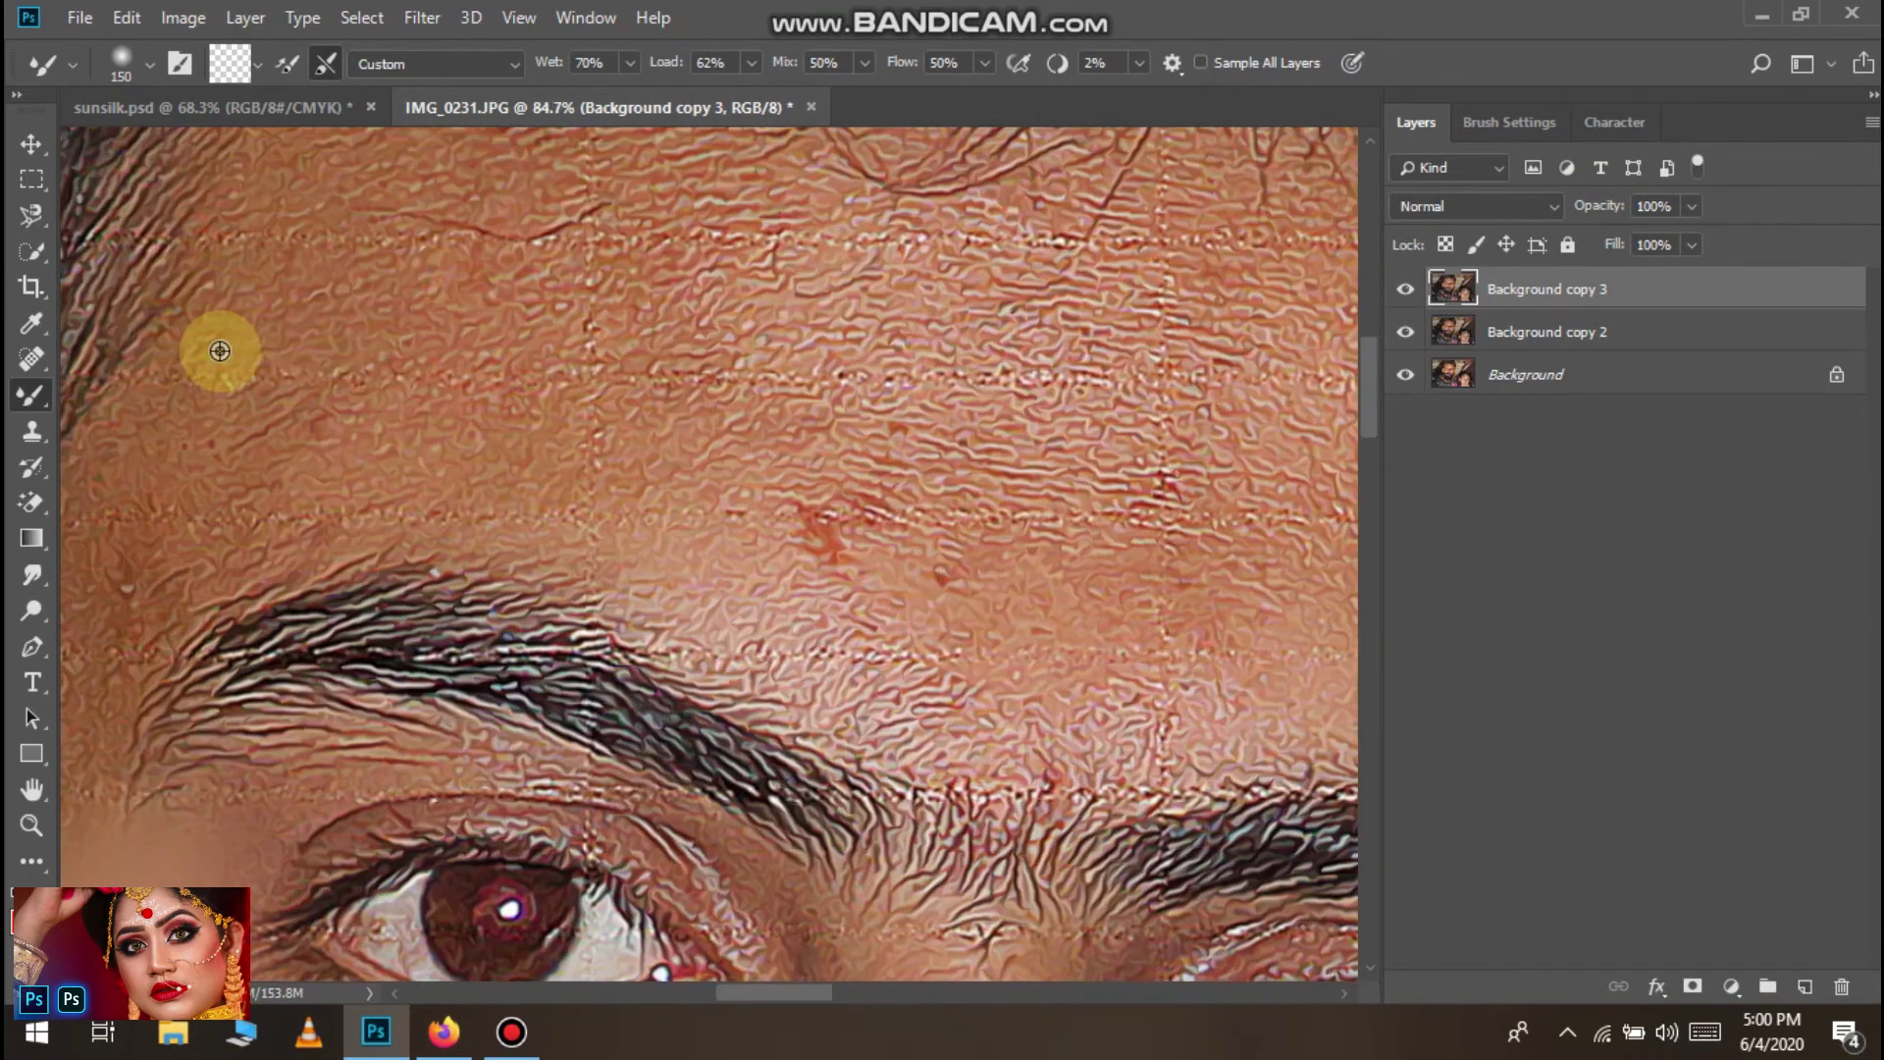
{"action": "scroll", "coordinate": [212, 338], "scroll_direction": "up", "scroll_amount": 2}
{"action": "scroll", "coordinate": [215, 343], "scroll_direction": "up", "scroll_amount": 2}
{"action": "scroll", "coordinate": [236, 475], "scroll_direction": "left", "scroll_amount": 1}
{"action": "scroll", "coordinate": [408, 591], "scroll_direction": "up", "scroll_amount": 2}
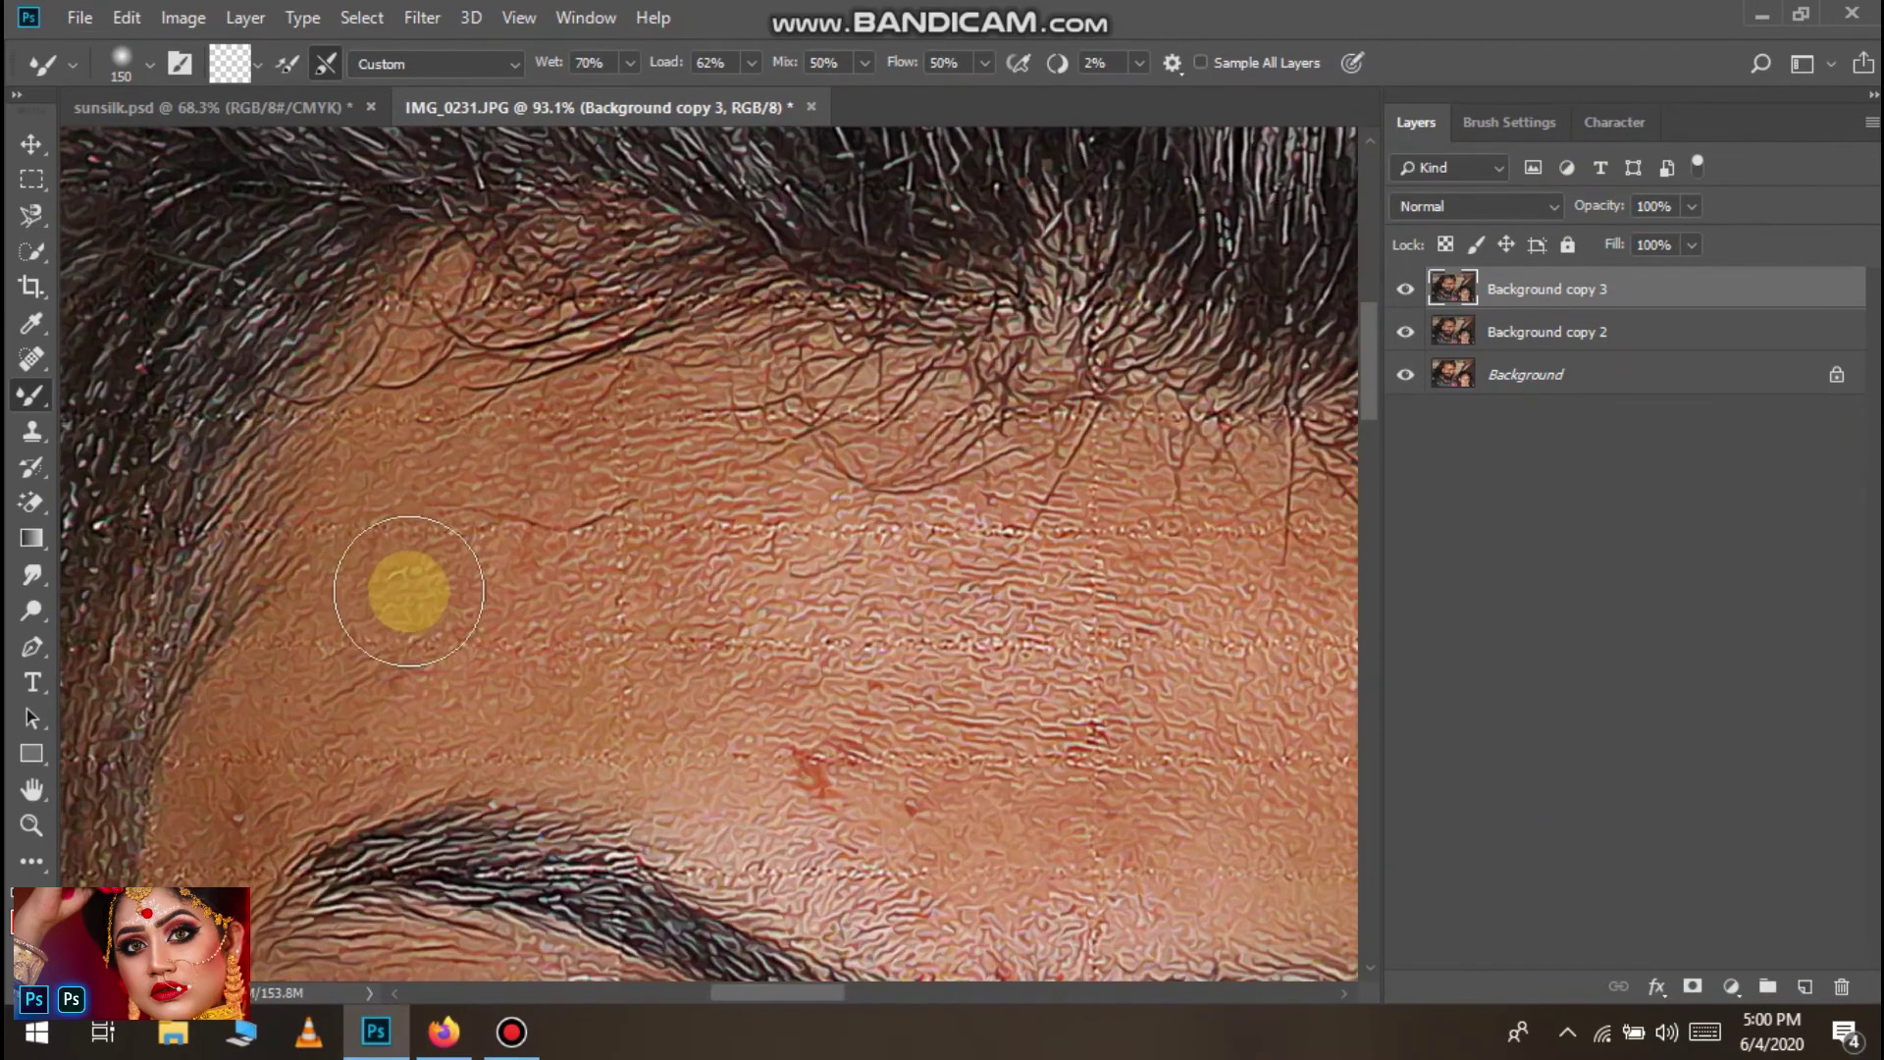
{"action": "key", "text": "bracketright"}
{"action": "key", "text": "bracketright"}
{"action": "key", "text": "bracketright"}
{"action": "key", "text": "bracketright"}
{"action": "mouse_move", "coordinate": [503, 552]}
{"action": "left_mouse_down"}
{"action": "mouse_move", "coordinate": [457, 651]}
{"action": "mouse_move", "coordinate": [532, 574]}
{"action": "mouse_move", "coordinate": [521, 599]}
{"action": "mouse_move", "coordinate": [593, 684]}
{"action": "mouse_move", "coordinate": [912, 777]}
{"action": "mouse_move", "coordinate": [937, 802]}
{"action": "mouse_move", "coordinate": [985, 791]}
{"action": "mouse_move", "coordinate": [808, 655]}
{"action": "mouse_move", "coordinate": [511, 532]}
{"action": "mouse_move", "coordinate": [991, 592]}
{"action": "mouse_move", "coordinate": [820, 597]}
{"action": "mouse_move", "coordinate": [1044, 665]}
{"action": "left_mouse_up"}
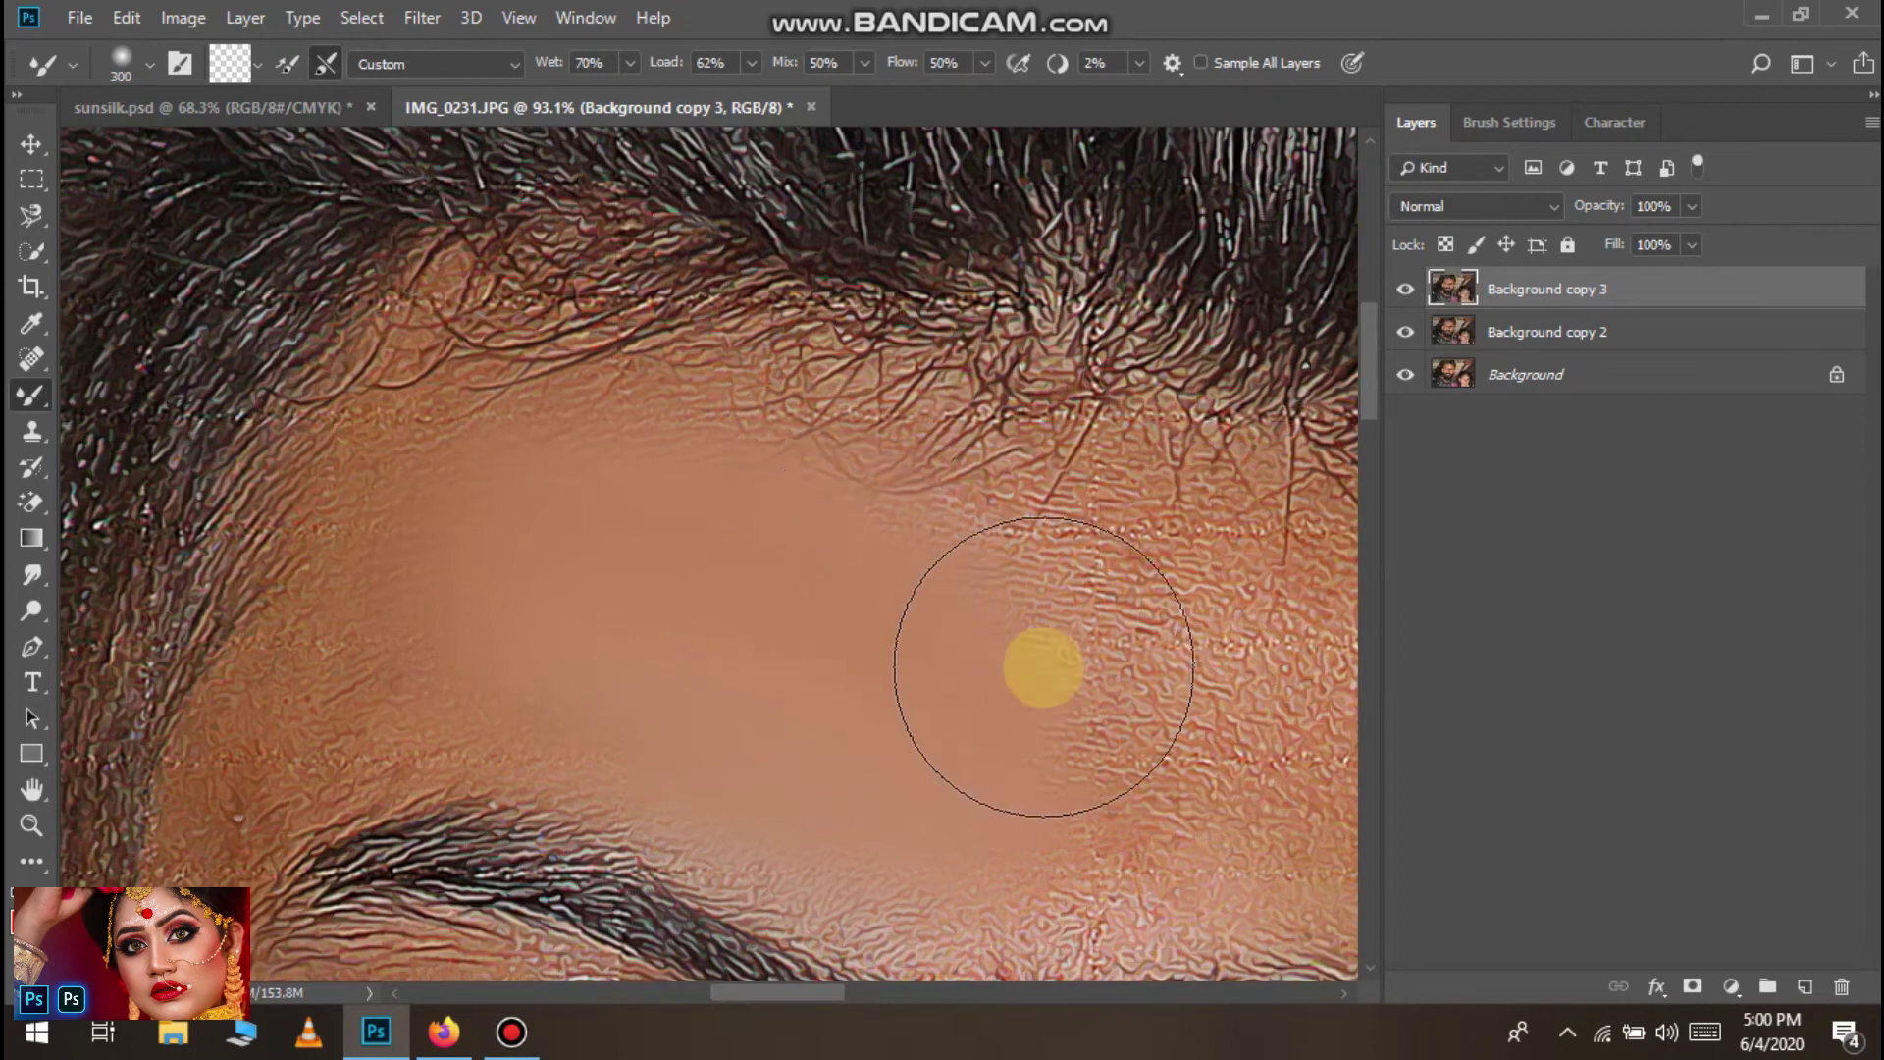
Continue smoothing across the middle of the forehead to the area above the man's left eyebrow
{"action": "scroll", "coordinate": [1044, 650], "scroll_direction": "right", "scroll_amount": 3}
{"action": "scroll", "coordinate": [1043, 649], "scroll_direction": "down", "scroll_amount": 1}
{"action": "mouse_move", "coordinate": [697, 454]}
{"action": "left_mouse_down"}
{"action": "mouse_move", "coordinate": [647, 451]}
{"action": "mouse_move", "coordinate": [954, 523]}
{"action": "mouse_move", "coordinate": [1120, 525]}
{"action": "mouse_move", "coordinate": [950, 576]}
{"action": "left_mouse_up"}
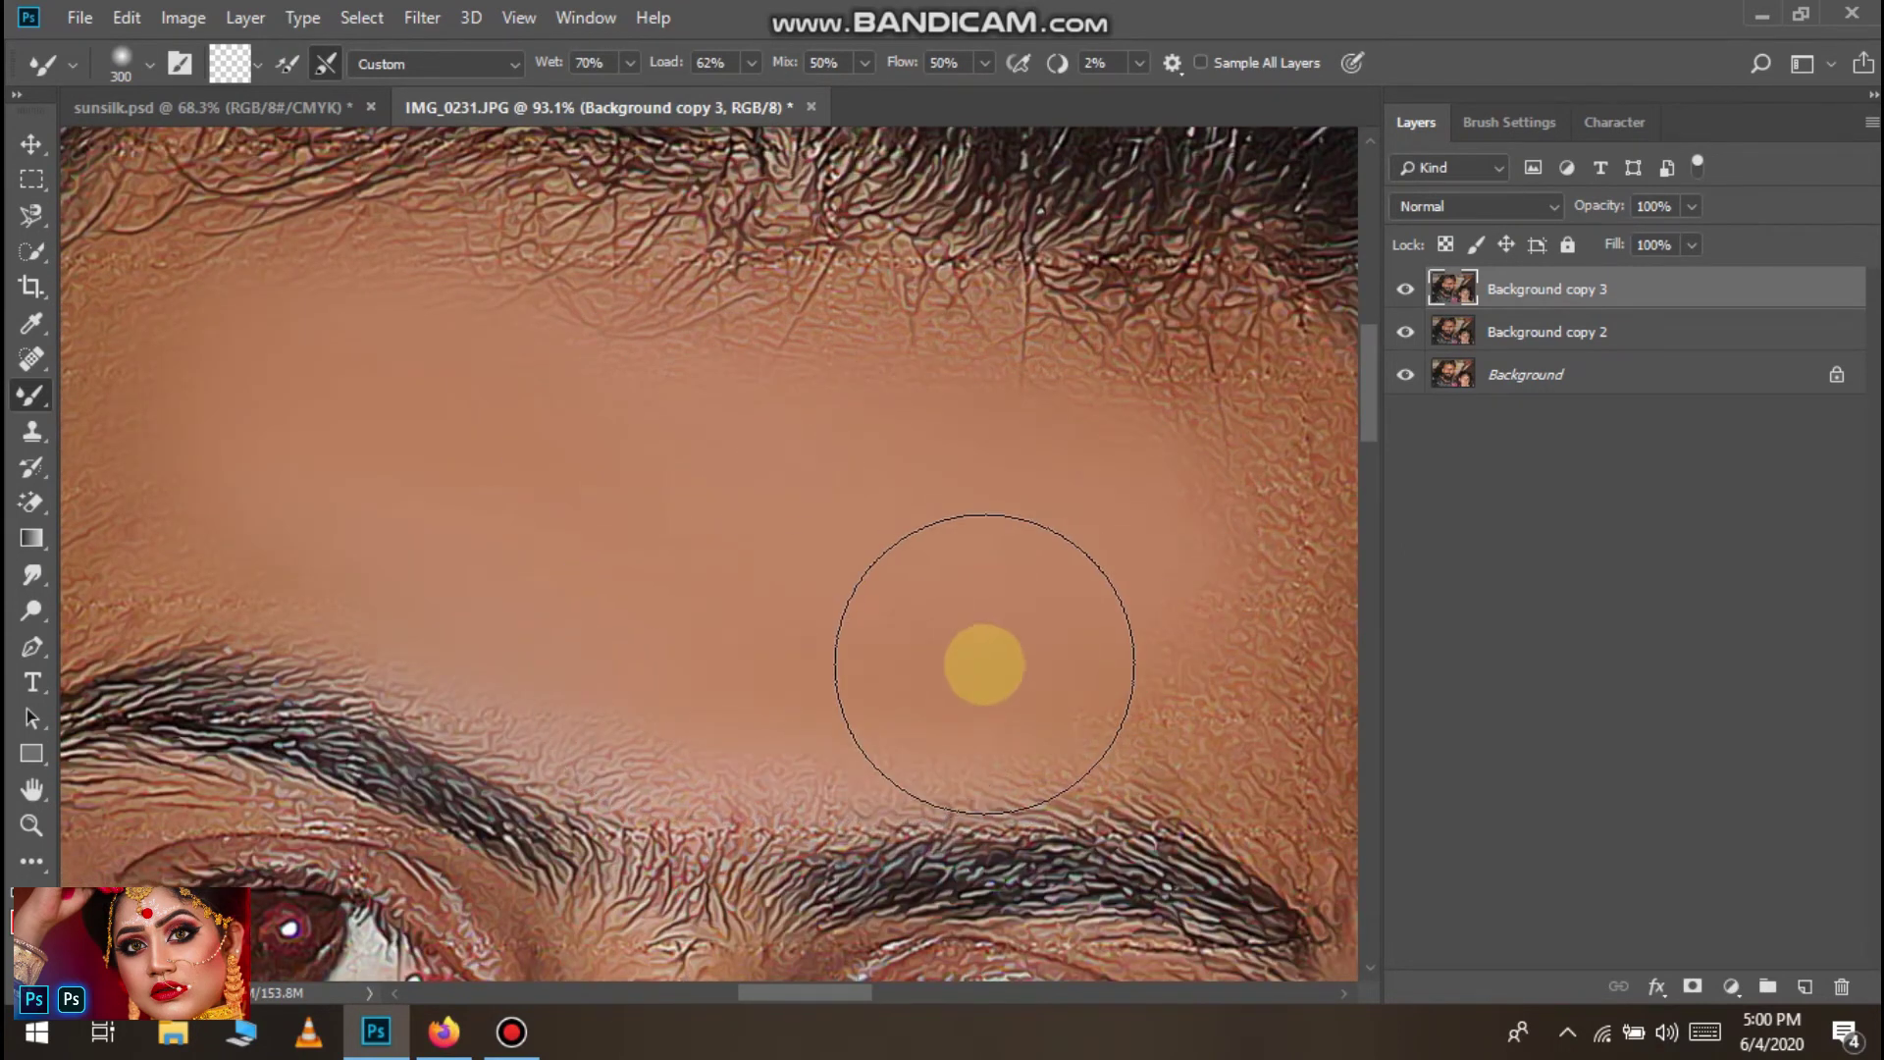
{"action": "scroll", "coordinate": [1167, 626], "scroll_direction": "right", "scroll_amount": 2}
{"action": "left_click_drag", "start_coordinate": [920, 538], "coordinate": [885, 512]}
Reduce the Mixer Brush to size 150 and smooth the forehead edge along the hairline and the man's left temple
{"action": "key", "text": "bracketleft"}
{"action": "key", "text": "bracketleft"}
{"action": "key", "text": "bracketleft"}
{"action": "key", "text": "bracketleft"}
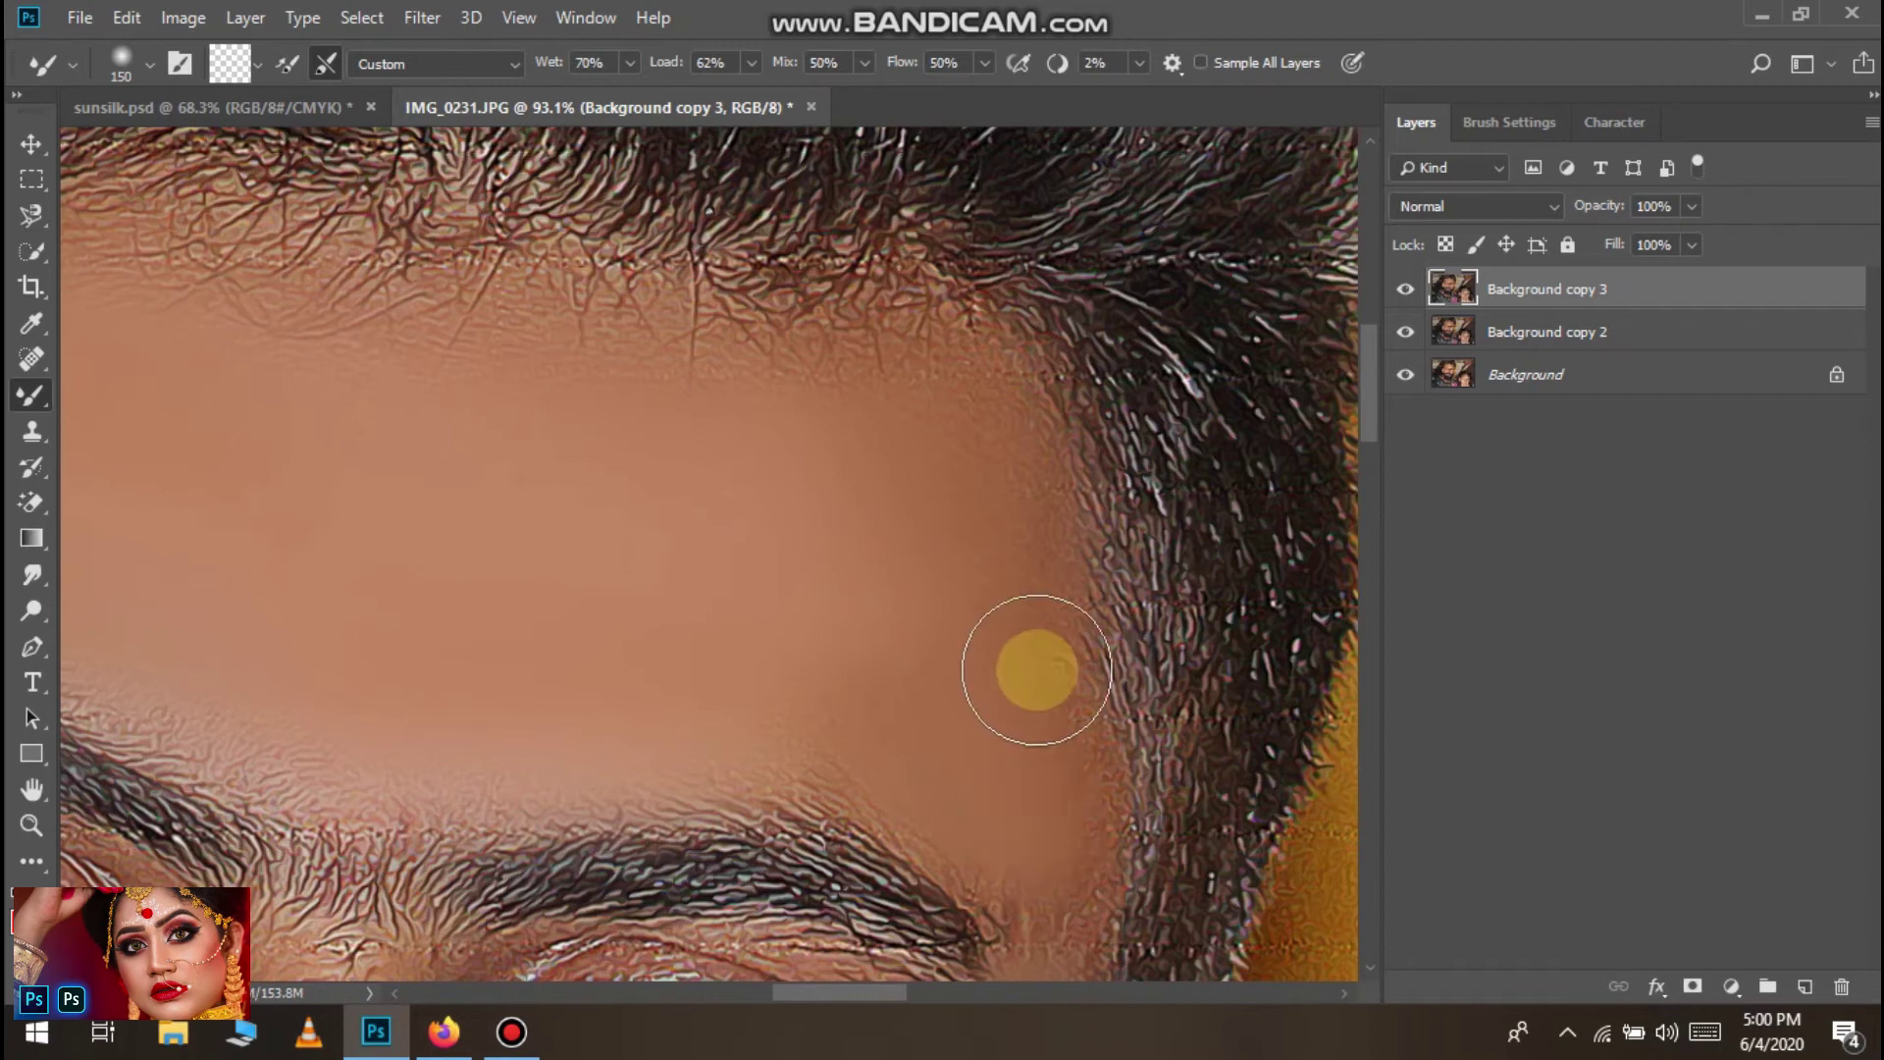
{"action": "left_click", "coordinate": [656, 633]}
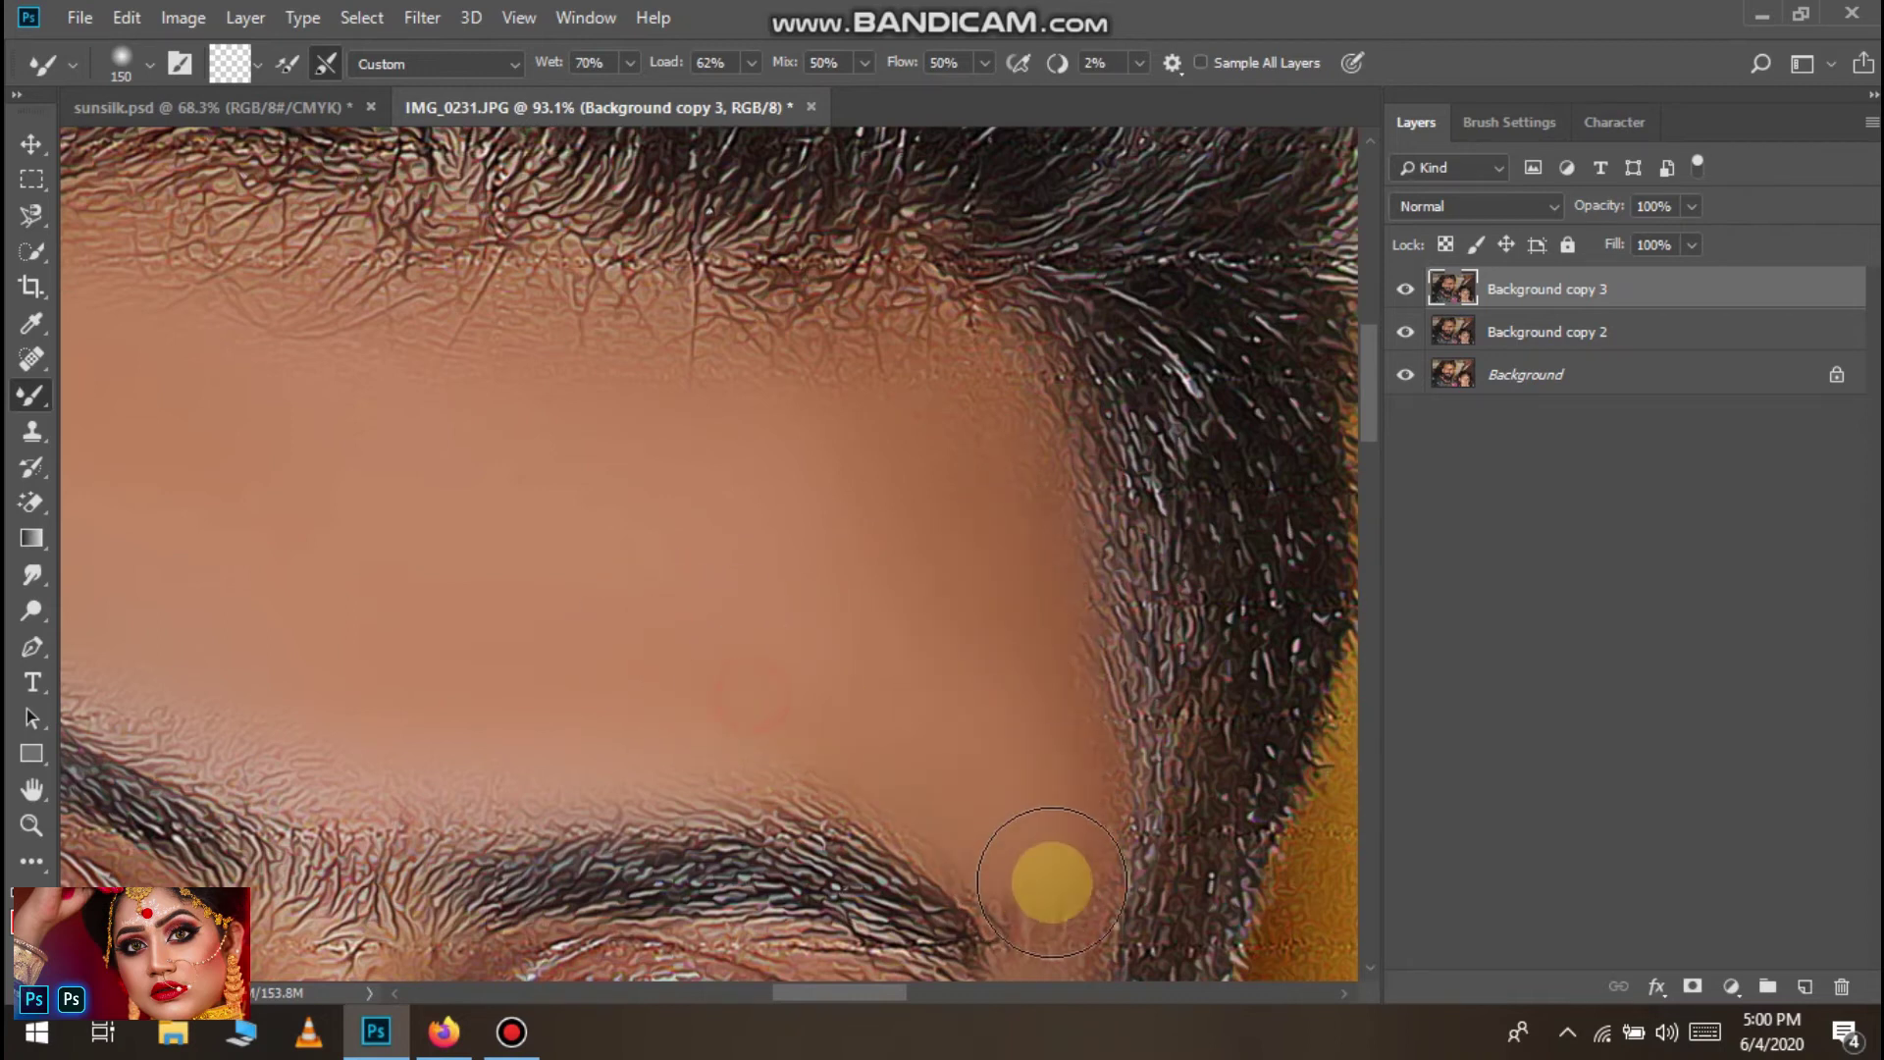
{"action": "scroll", "coordinate": [1036, 903], "scroll_direction": "down", "scroll_amount": 3}
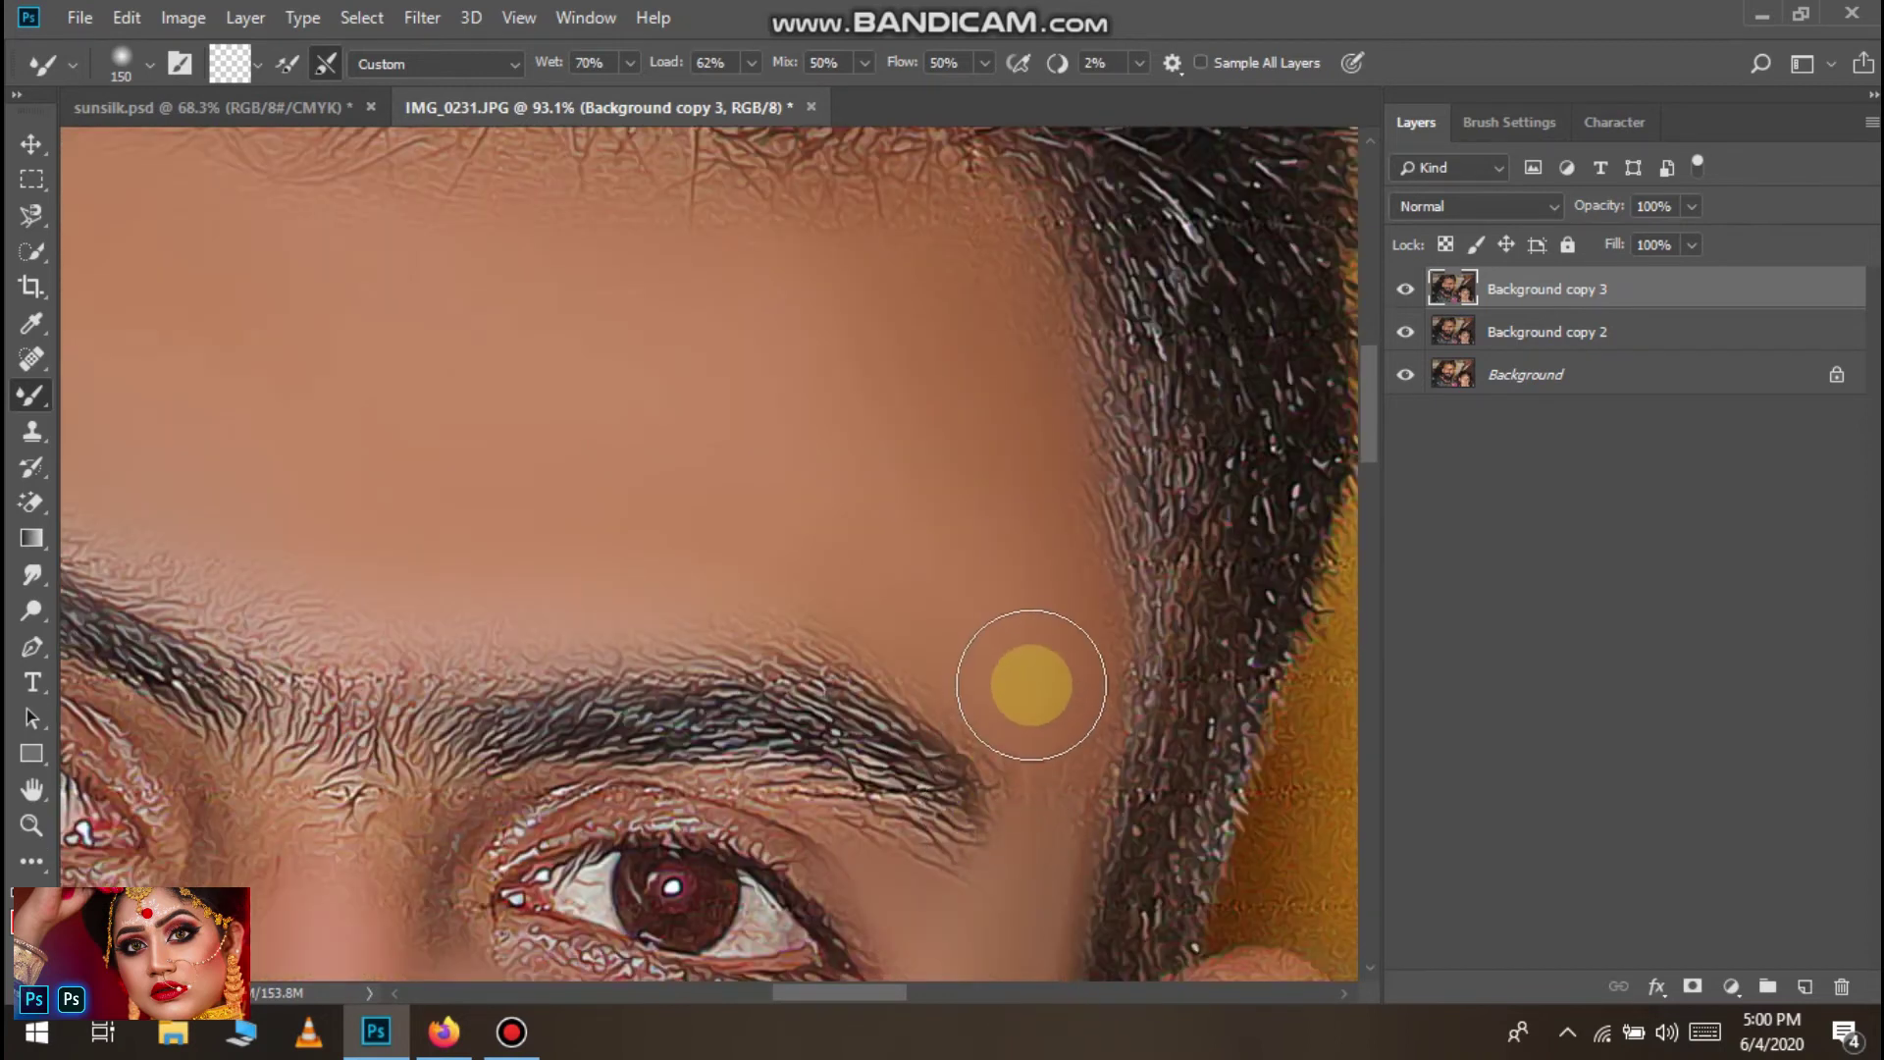
{"action": "scroll", "coordinate": [865, 810], "scroll_direction": "down", "scroll_amount": 6}
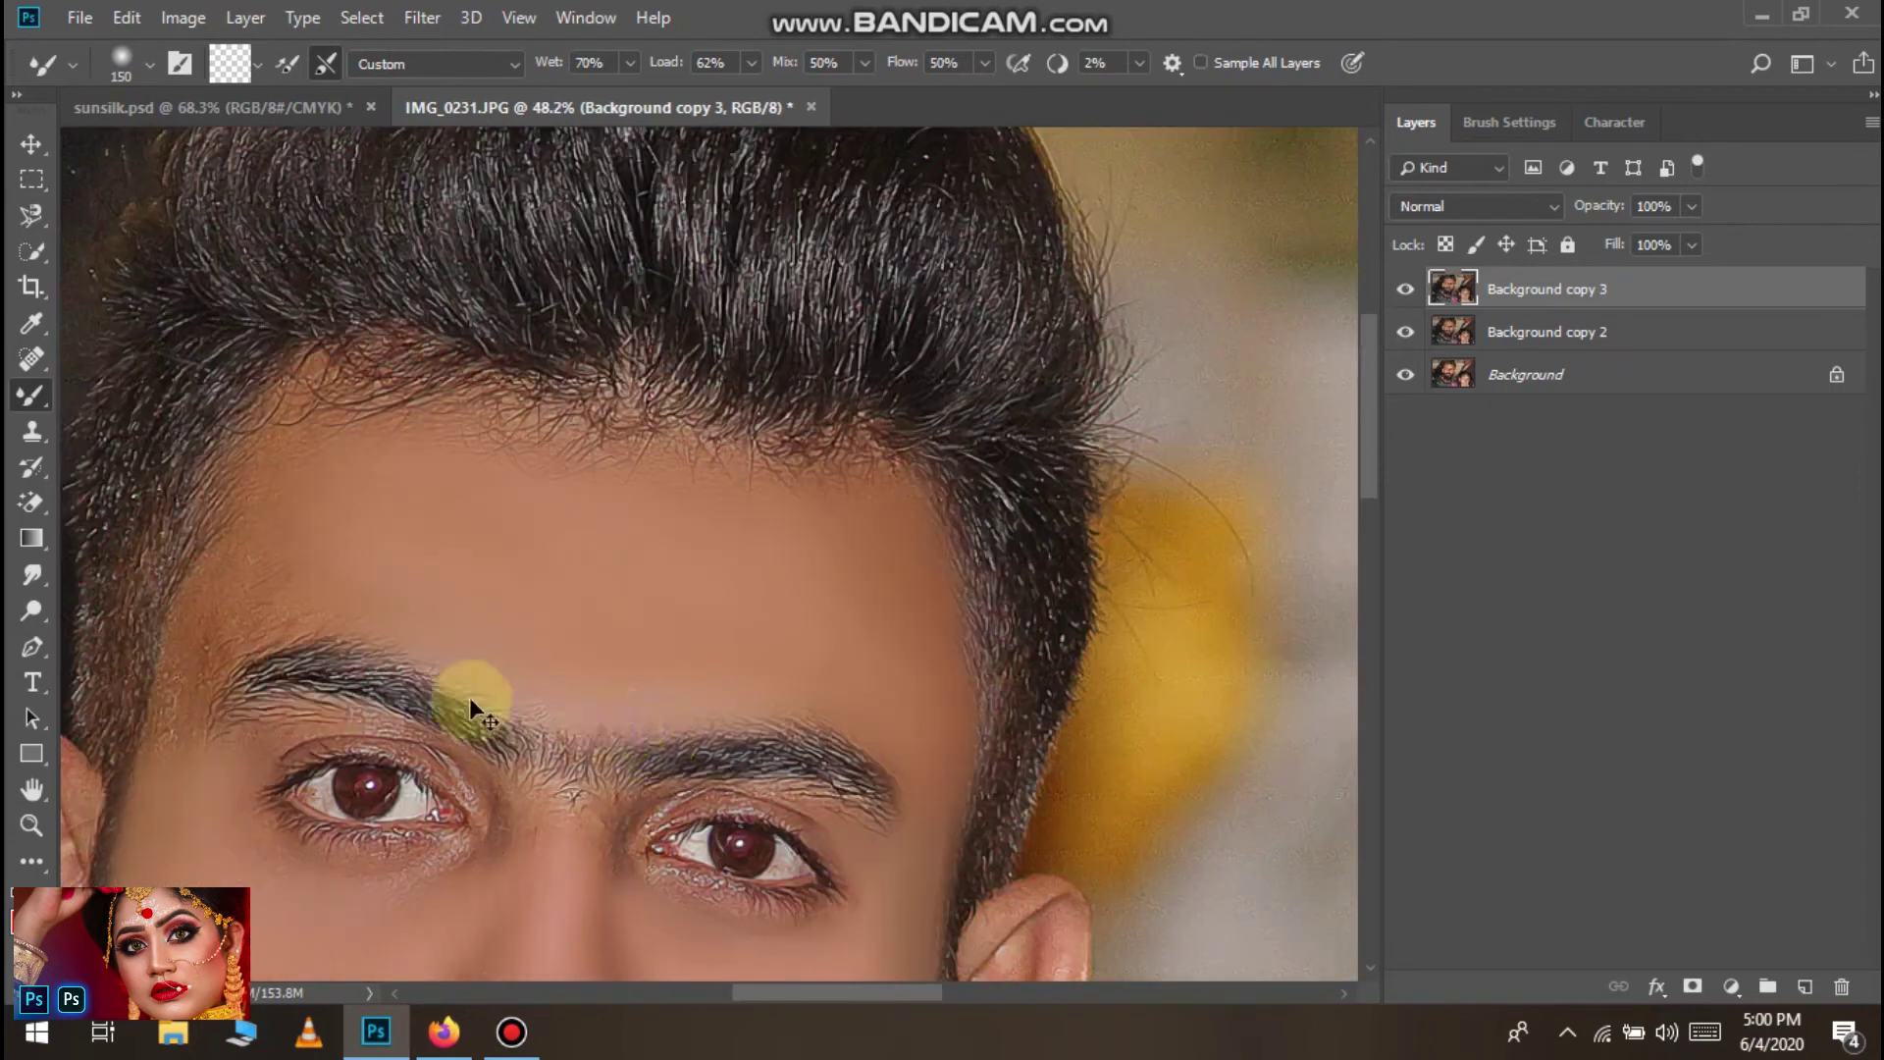
Smooth the outer forehead and temple around the man's right eyebrow with the size 150 Mixer Brush
{"action": "scroll", "coordinate": [466, 705], "scroll_direction": "left", "scroll_amount": 4}
{"action": "scroll", "coordinate": [436, 629], "scroll_direction": "up", "scroll_amount": 9}
{"action": "mouse_move", "coordinate": [1113, 408]}
{"action": "left_mouse_down"}
{"action": "mouse_move", "coordinate": [1057, 231]}
{"action": "mouse_move", "coordinate": [1155, 205]}
{"action": "mouse_move", "coordinate": [1262, 220]}
{"action": "mouse_move", "coordinate": [1069, 365]}
{"action": "mouse_move", "coordinate": [862, 663]}
{"action": "mouse_move", "coordinate": [960, 576]}
{"action": "mouse_move", "coordinate": [837, 580]}
{"action": "mouse_move", "coordinate": [672, 643]}
{"action": "mouse_move", "coordinate": [587, 689]}
{"action": "mouse_move", "coordinate": [569, 757]}
{"action": "left_mouse_up"}
{"action": "mouse_move", "coordinate": [644, 487]}
{"action": "left_mouse_down"}
{"action": "mouse_move", "coordinate": [603, 627]}
{"action": "mouse_move", "coordinate": [775, 393]}
{"action": "mouse_move", "coordinate": [716, 627]}
{"action": "left_mouse_up"}
{"action": "scroll", "coordinate": [681, 673], "scroll_direction": "down", "scroll_amount": 3}
{"action": "scroll", "coordinate": [562, 859], "scroll_direction": "down", "scroll_amount": 1}
{"action": "mouse_move", "coordinate": [546, 795]}
{"action": "left_mouse_down"}
{"action": "mouse_move", "coordinate": [547, 716]}
{"action": "mouse_move", "coordinate": [557, 856]}
{"action": "left_mouse_up"}
{"action": "scroll", "coordinate": [623, 833], "scroll_direction": "down", "scroll_amount": 6}
{"action": "scroll", "coordinate": [738, 790], "scroll_direction": "down", "scroll_amount": 4}
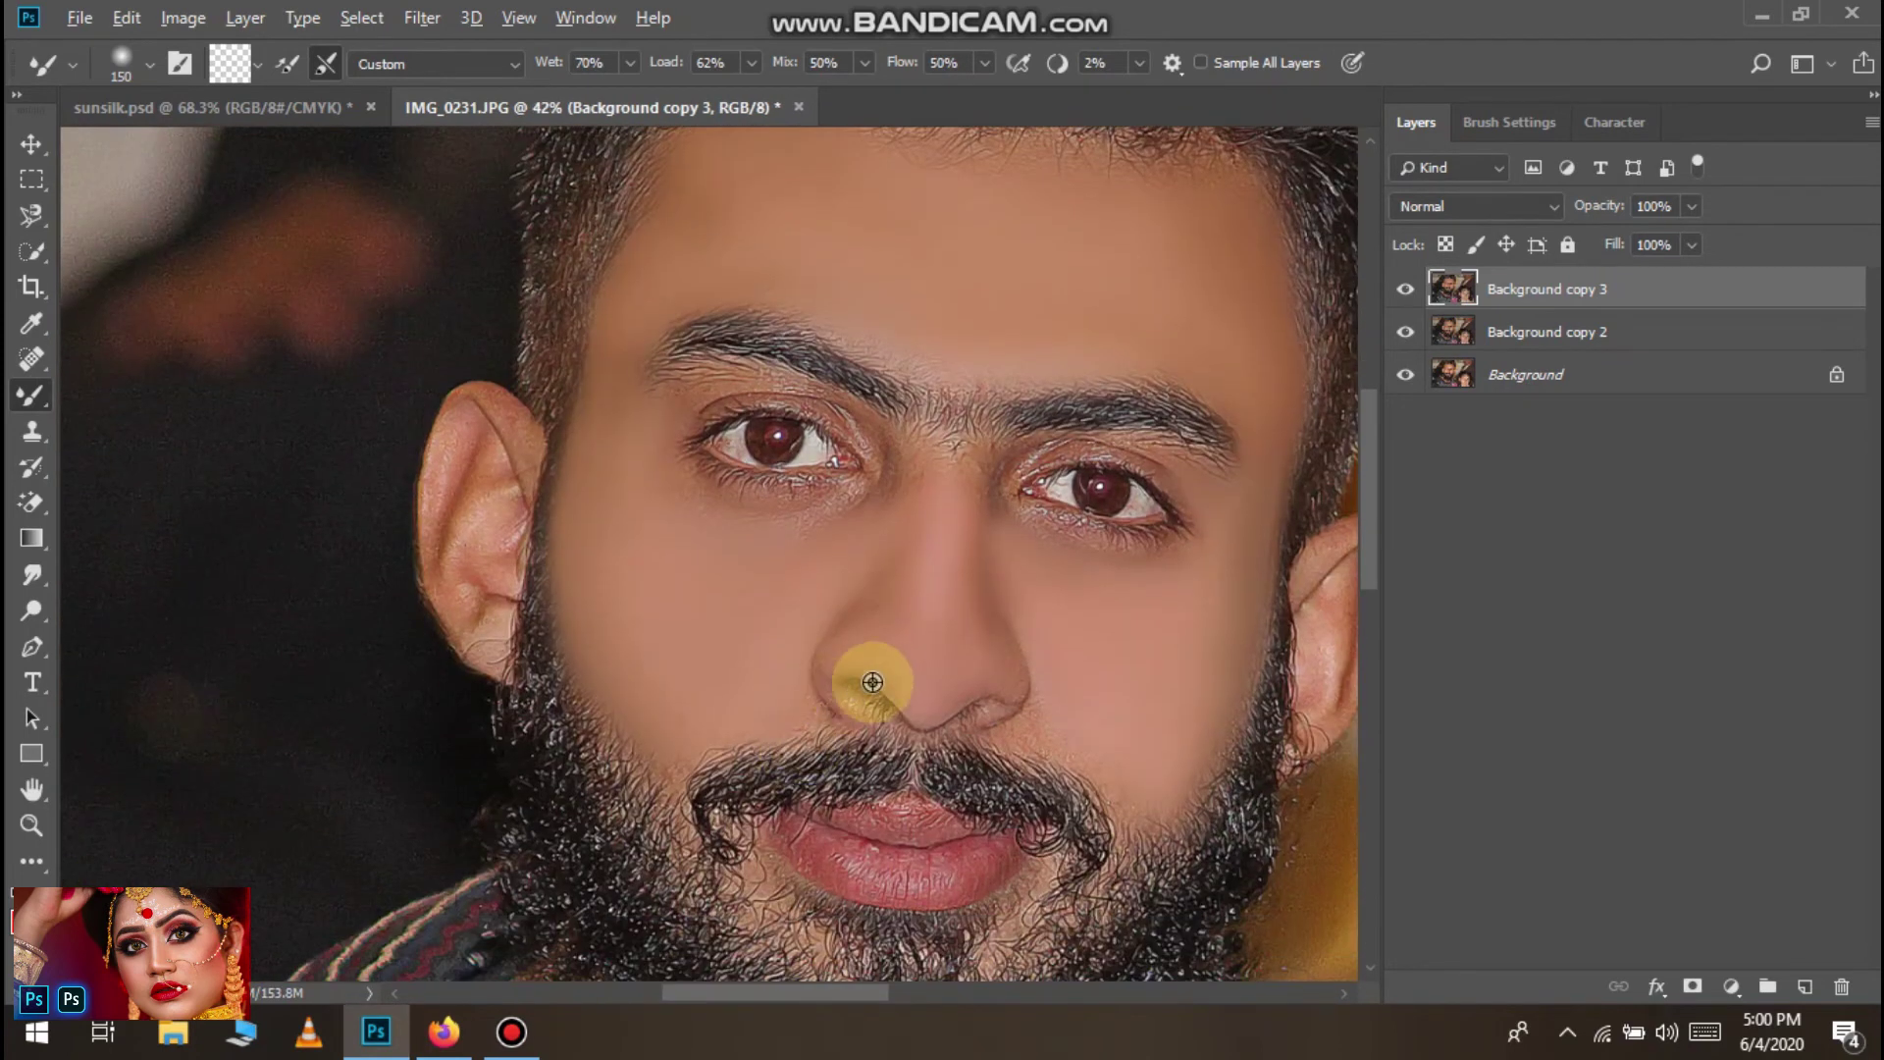
Smooth the man's lower lip with a smaller Mixer Brush, and the upper lip with the brush at size 60
{"action": "scroll", "coordinate": [887, 687], "scroll_direction": "down", "scroll_amount": 8}
{"action": "scroll", "coordinate": [900, 782], "scroll_direction": "up", "scroll_amount": 12}
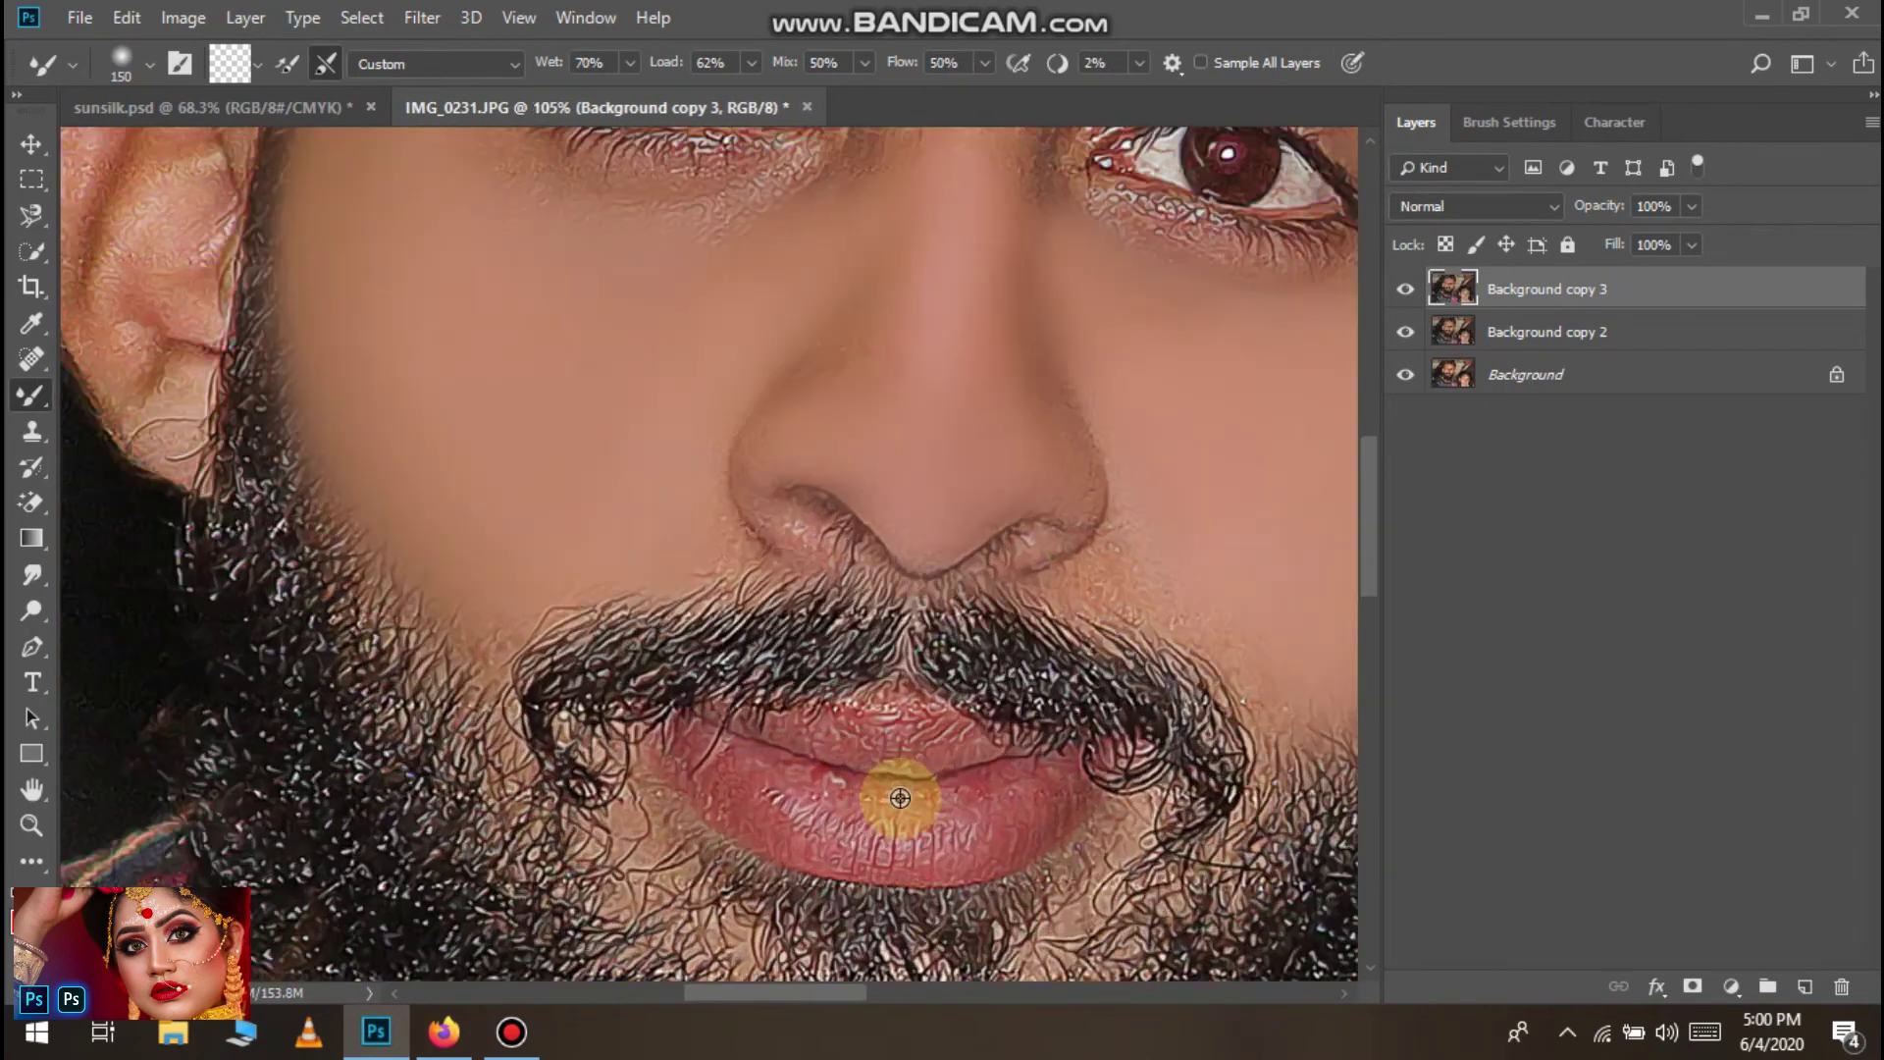
{"action": "scroll", "coordinate": [905, 800], "scroll_direction": "right", "scroll_amount": 1}
{"action": "key", "text": "["}
{"action": "key", "text": "["}
{"action": "key", "text": "["}
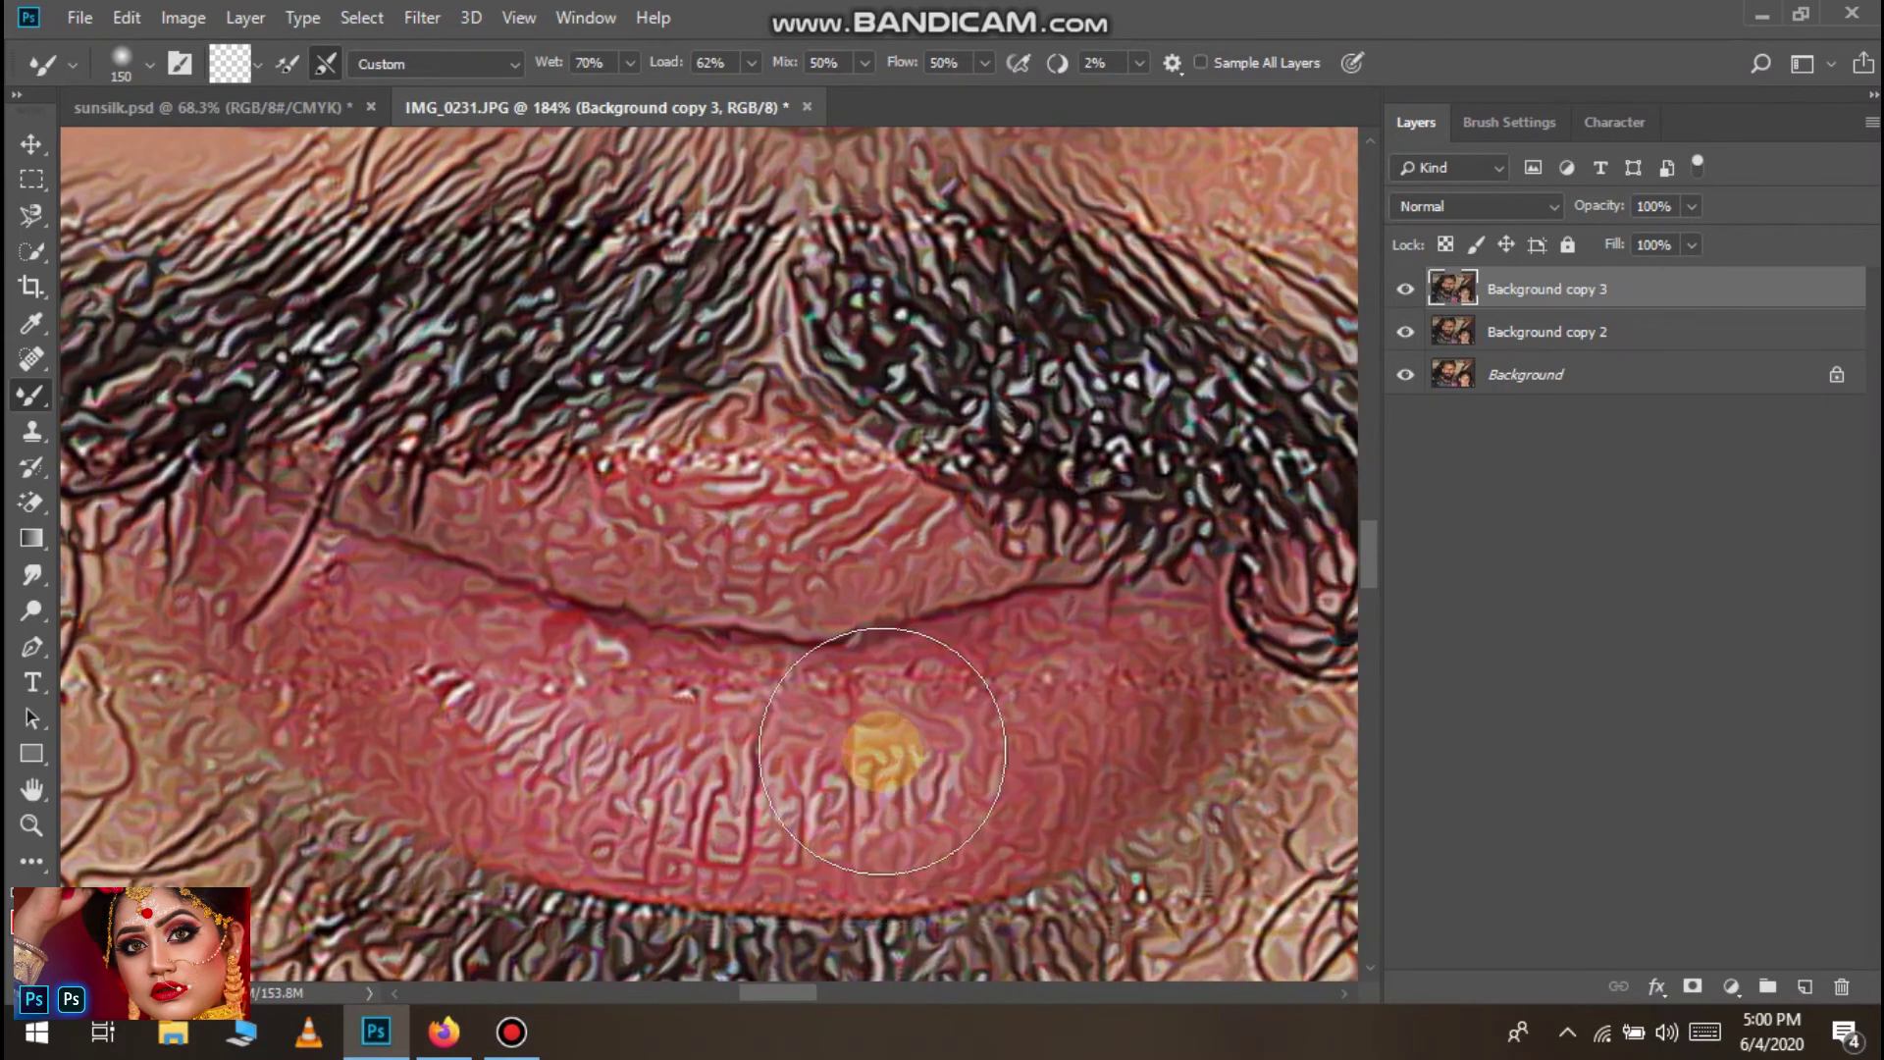
{"action": "mouse_move", "coordinate": [854, 785]}
{"action": "left_mouse_down"}
{"action": "mouse_move", "coordinate": [517, 770]}
{"action": "mouse_move", "coordinate": [381, 693]}
{"action": "mouse_move", "coordinate": [517, 739]}
{"action": "mouse_move", "coordinate": [809, 756]}
{"action": "mouse_move", "coordinate": [1107, 697]}
{"action": "mouse_move", "coordinate": [1067, 728]}
{"action": "mouse_move", "coordinate": [750, 798]}
{"action": "mouse_move", "coordinate": [397, 724]}
{"action": "left_mouse_up"}
{"action": "key", "text": "["}
{"action": "key", "text": "["}
{"action": "key", "text": "["}
{"action": "mouse_move", "coordinate": [481, 530]}
{"action": "left_mouse_down"}
{"action": "mouse_move", "coordinate": [644, 555]}
{"action": "mouse_move", "coordinate": [1016, 540]}
{"action": "left_mouse_up"}
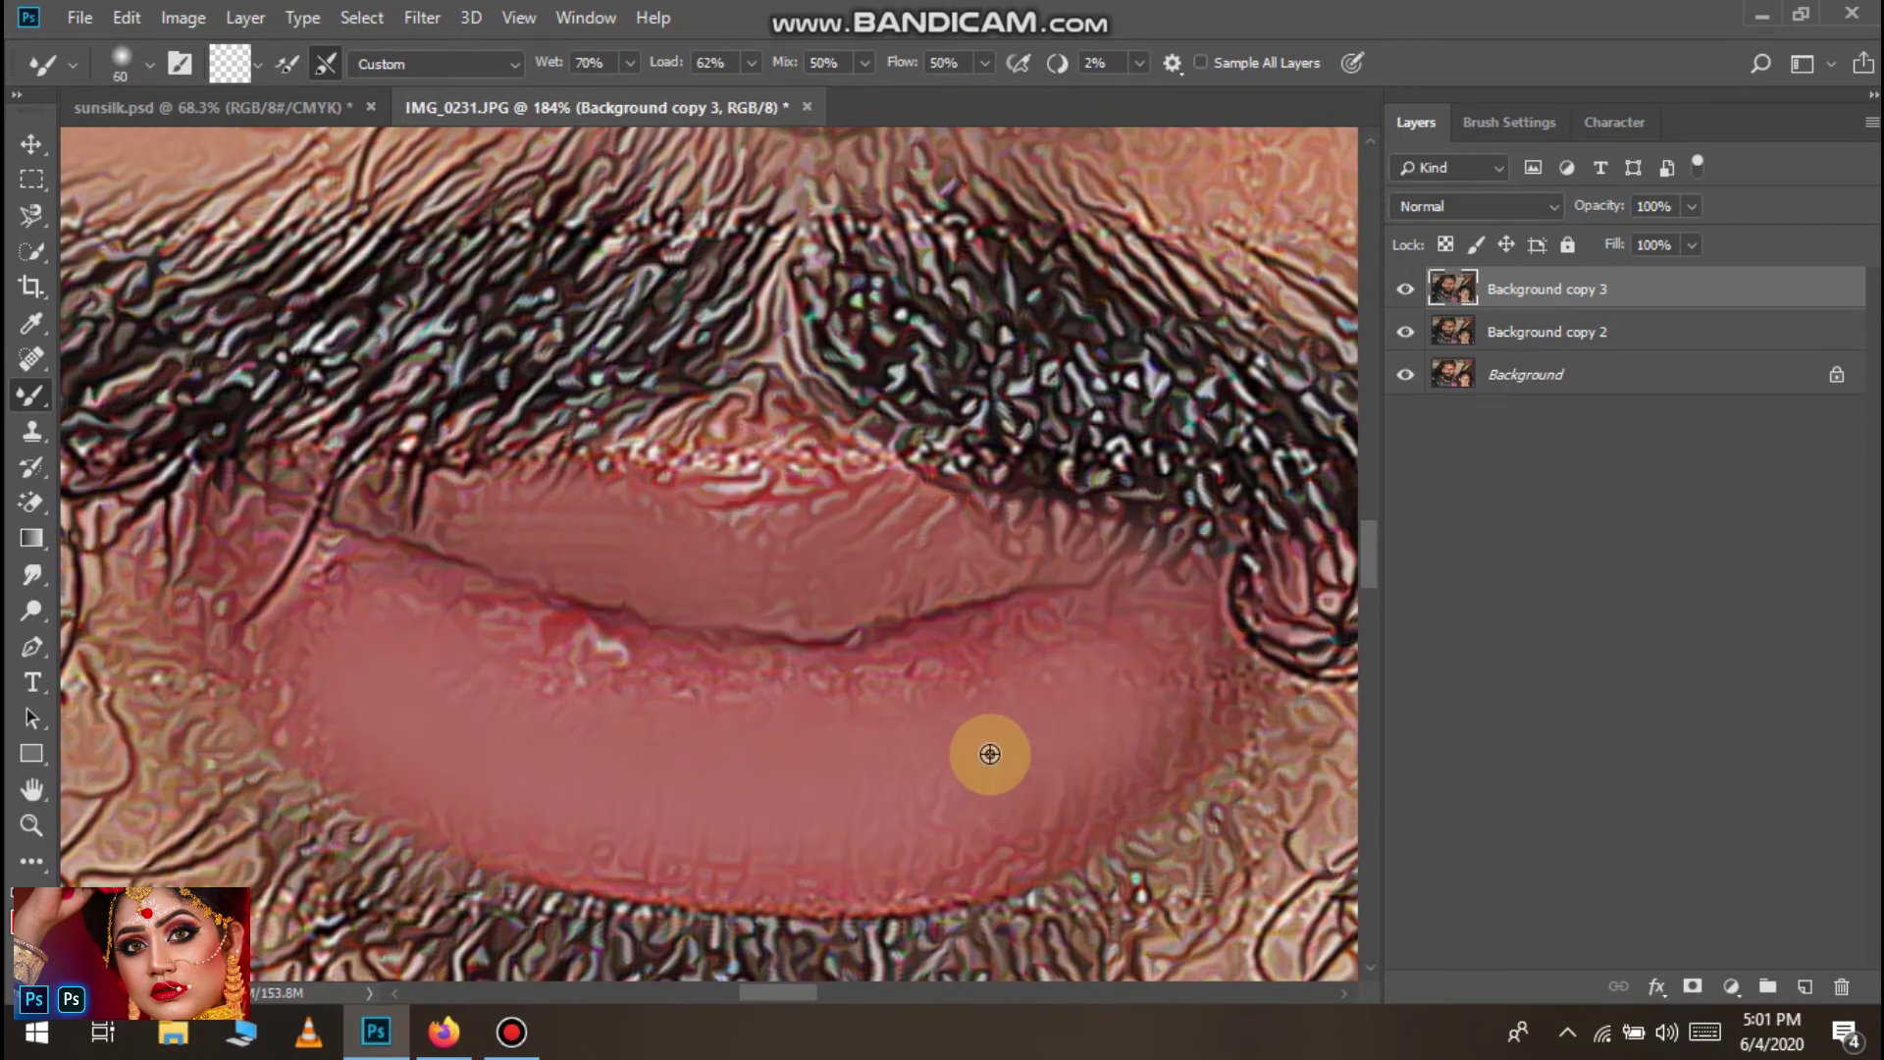
Lower the opacity of the Background copy 3 layer to 73%
{"action": "scroll", "coordinate": [981, 758], "scroll_direction": "down", "scroll_amount": 20}
{"action": "scroll", "coordinate": [944, 775], "scroll_direction": "down", "scroll_amount": 2}
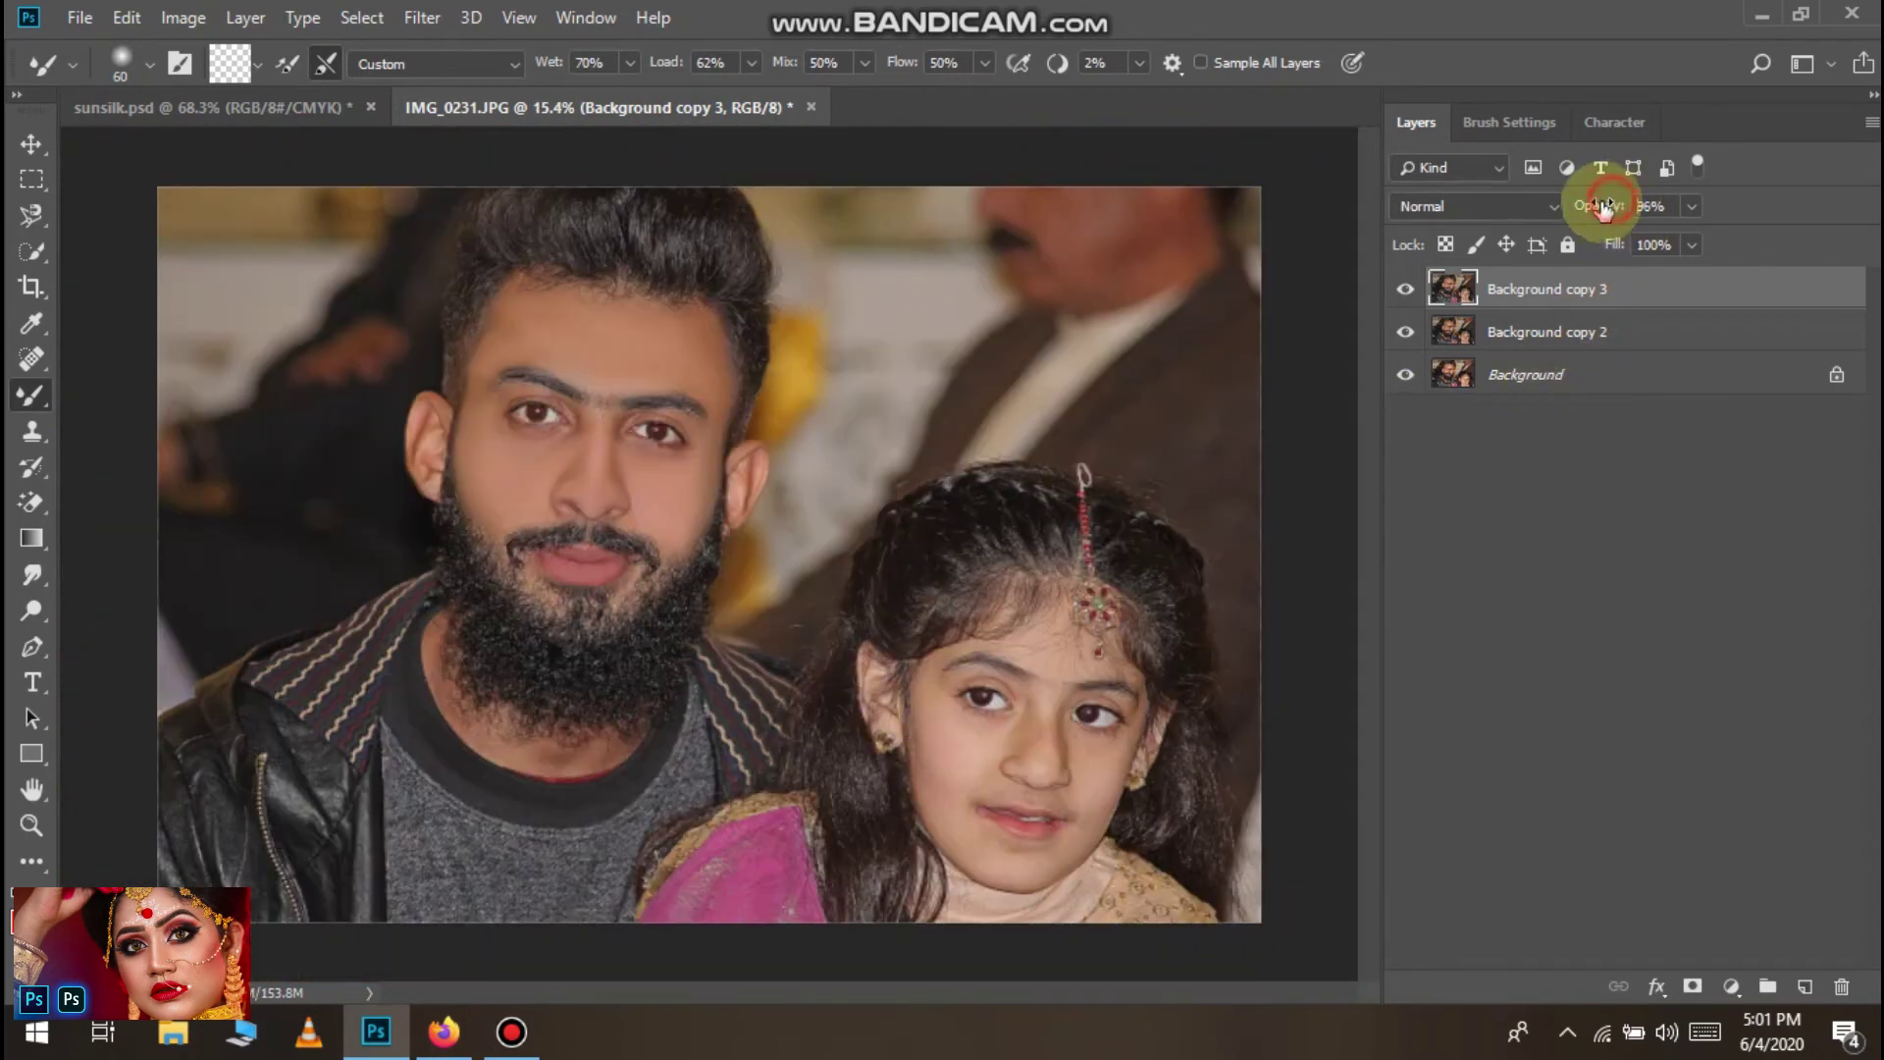
{"action": "left_click_drag", "start_coordinate": [1578, 211], "coordinate": [1576, 212]}
{"action": "scroll", "coordinate": [510, 343], "scroll_direction": "up", "scroll_amount": 8}
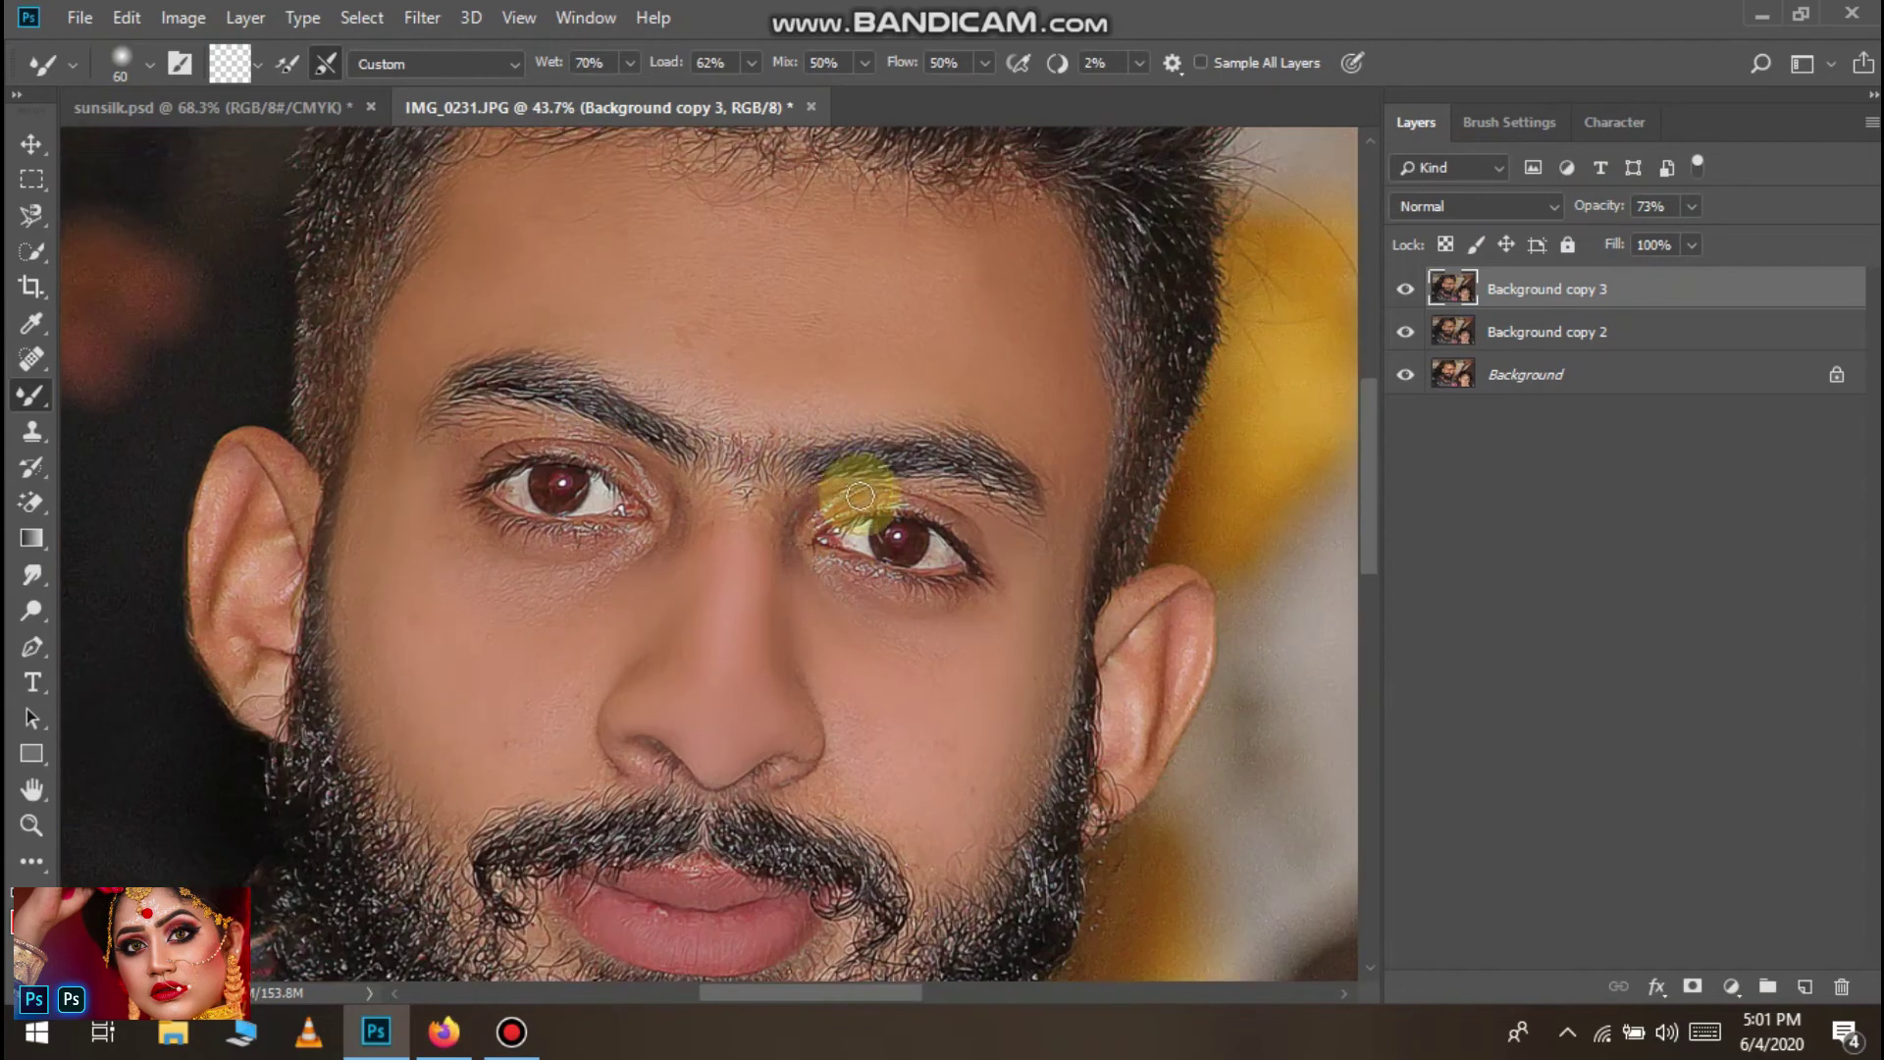
Restore the Background copy 3 layer to 100% opacity and merge it with Background copy 2
{"action": "scroll", "coordinate": [870, 494], "scroll_direction": "down", "scroll_amount": 1}
{"action": "scroll", "coordinate": [872, 496], "scroll_direction": "down", "scroll_amount": 1}
{"action": "scroll", "coordinate": [901, 392], "scroll_direction": "up", "scroll_amount": 3}
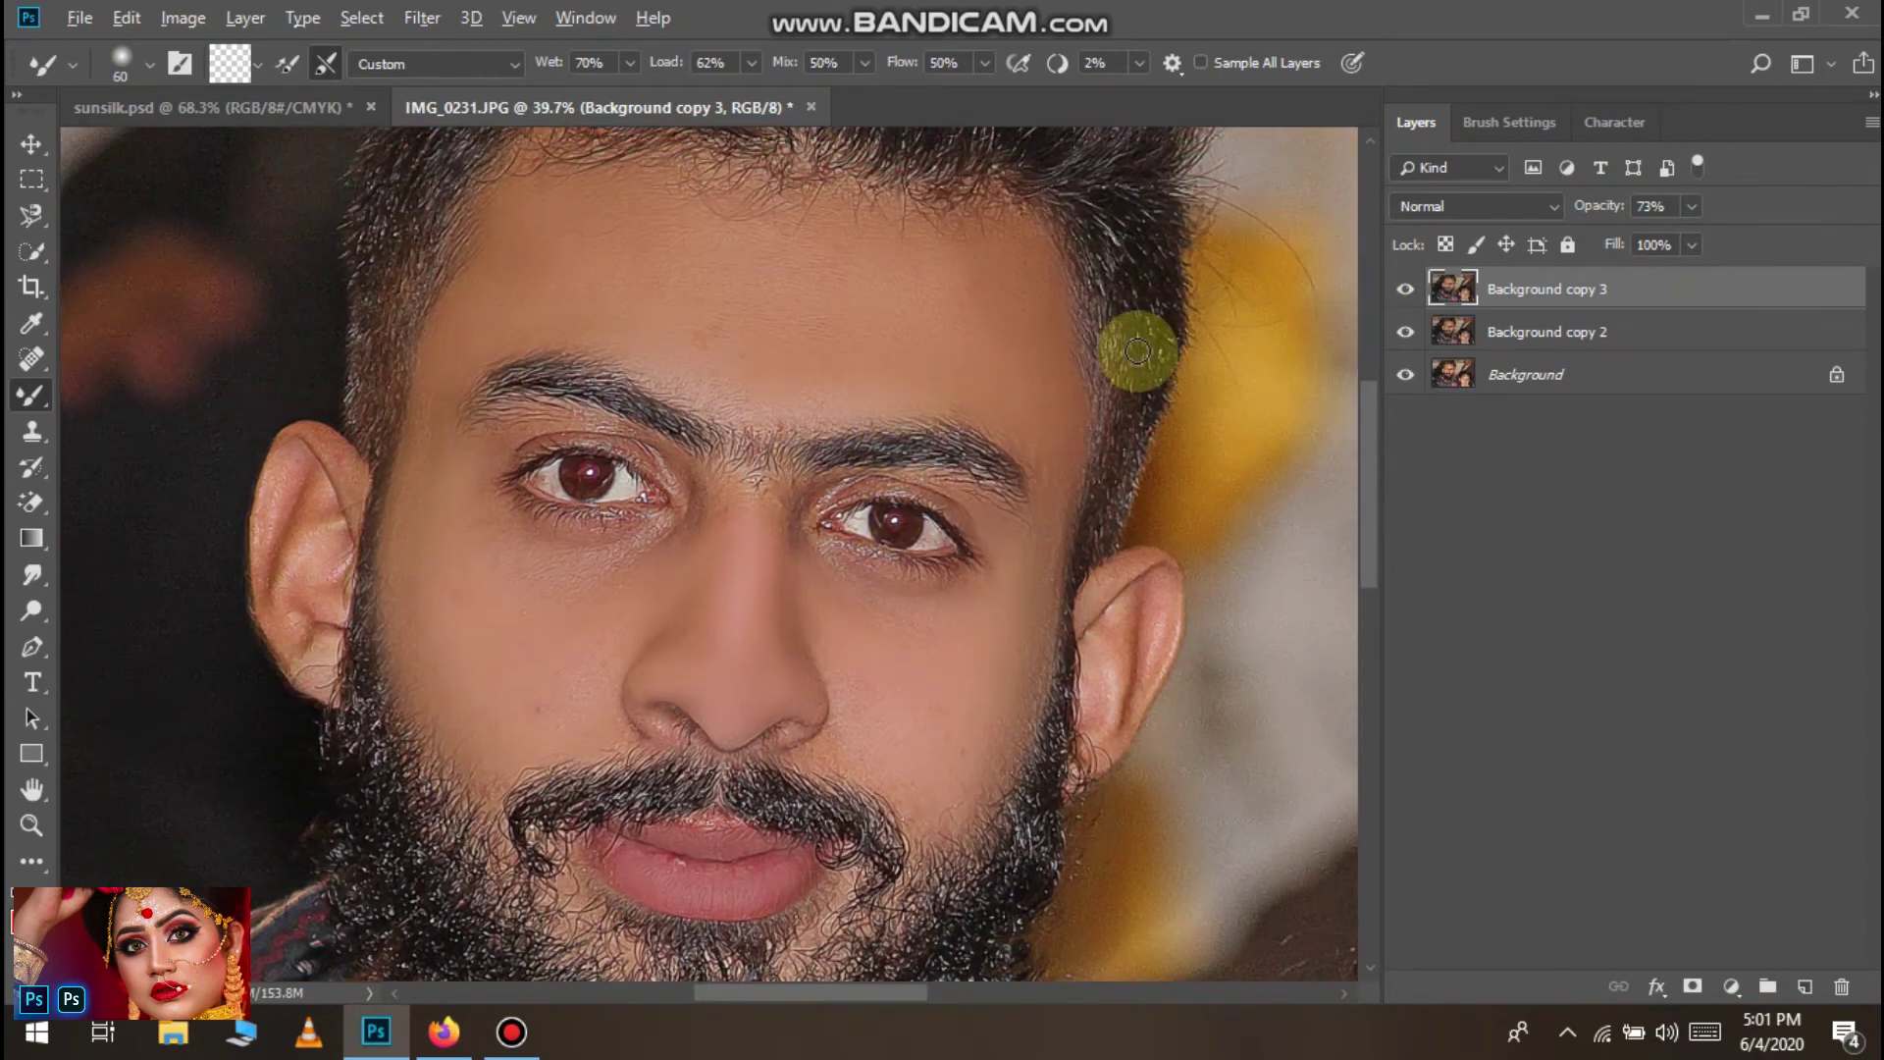
{"action": "scroll", "coordinate": [1129, 353], "scroll_direction": "up", "scroll_amount": 2}
{"action": "scroll", "coordinate": [1121, 353], "scroll_direction": "down", "scroll_amount": 2}
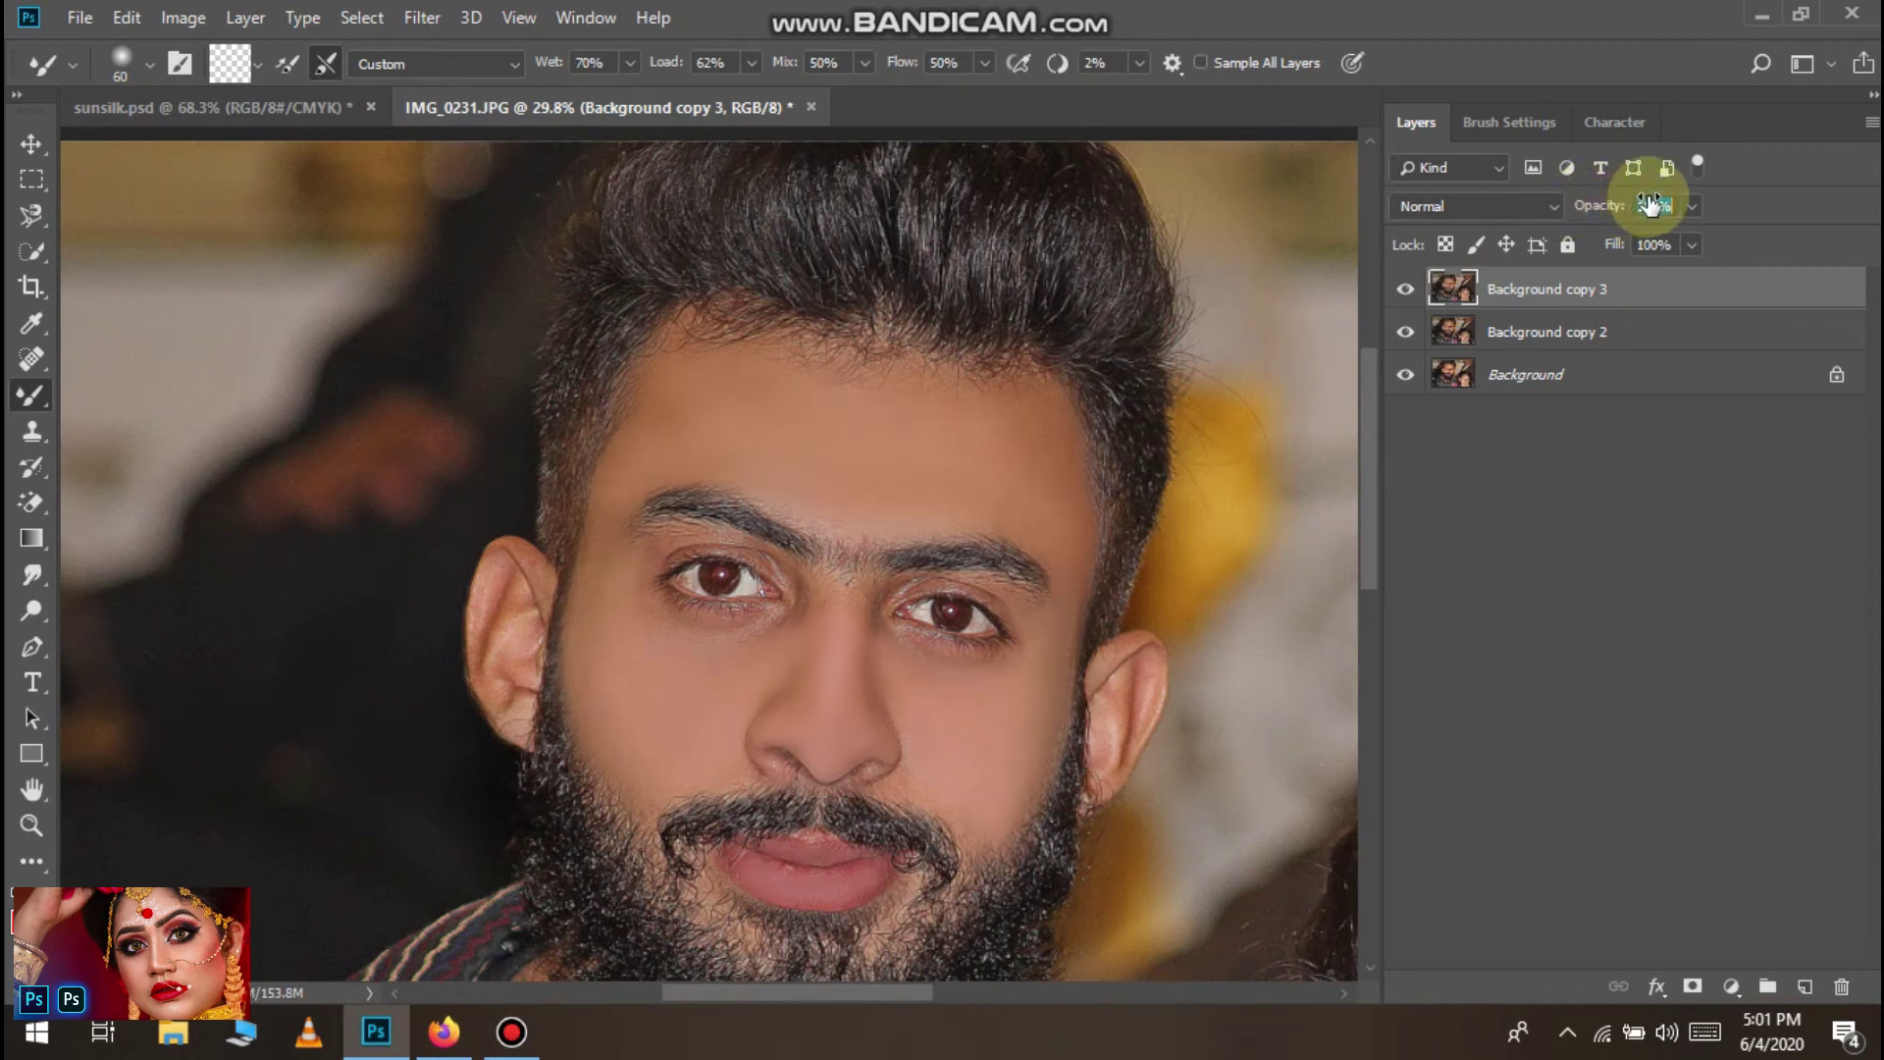
{"action": "scroll", "coordinate": [798, 609], "scroll_direction": "down", "scroll_amount": 5}
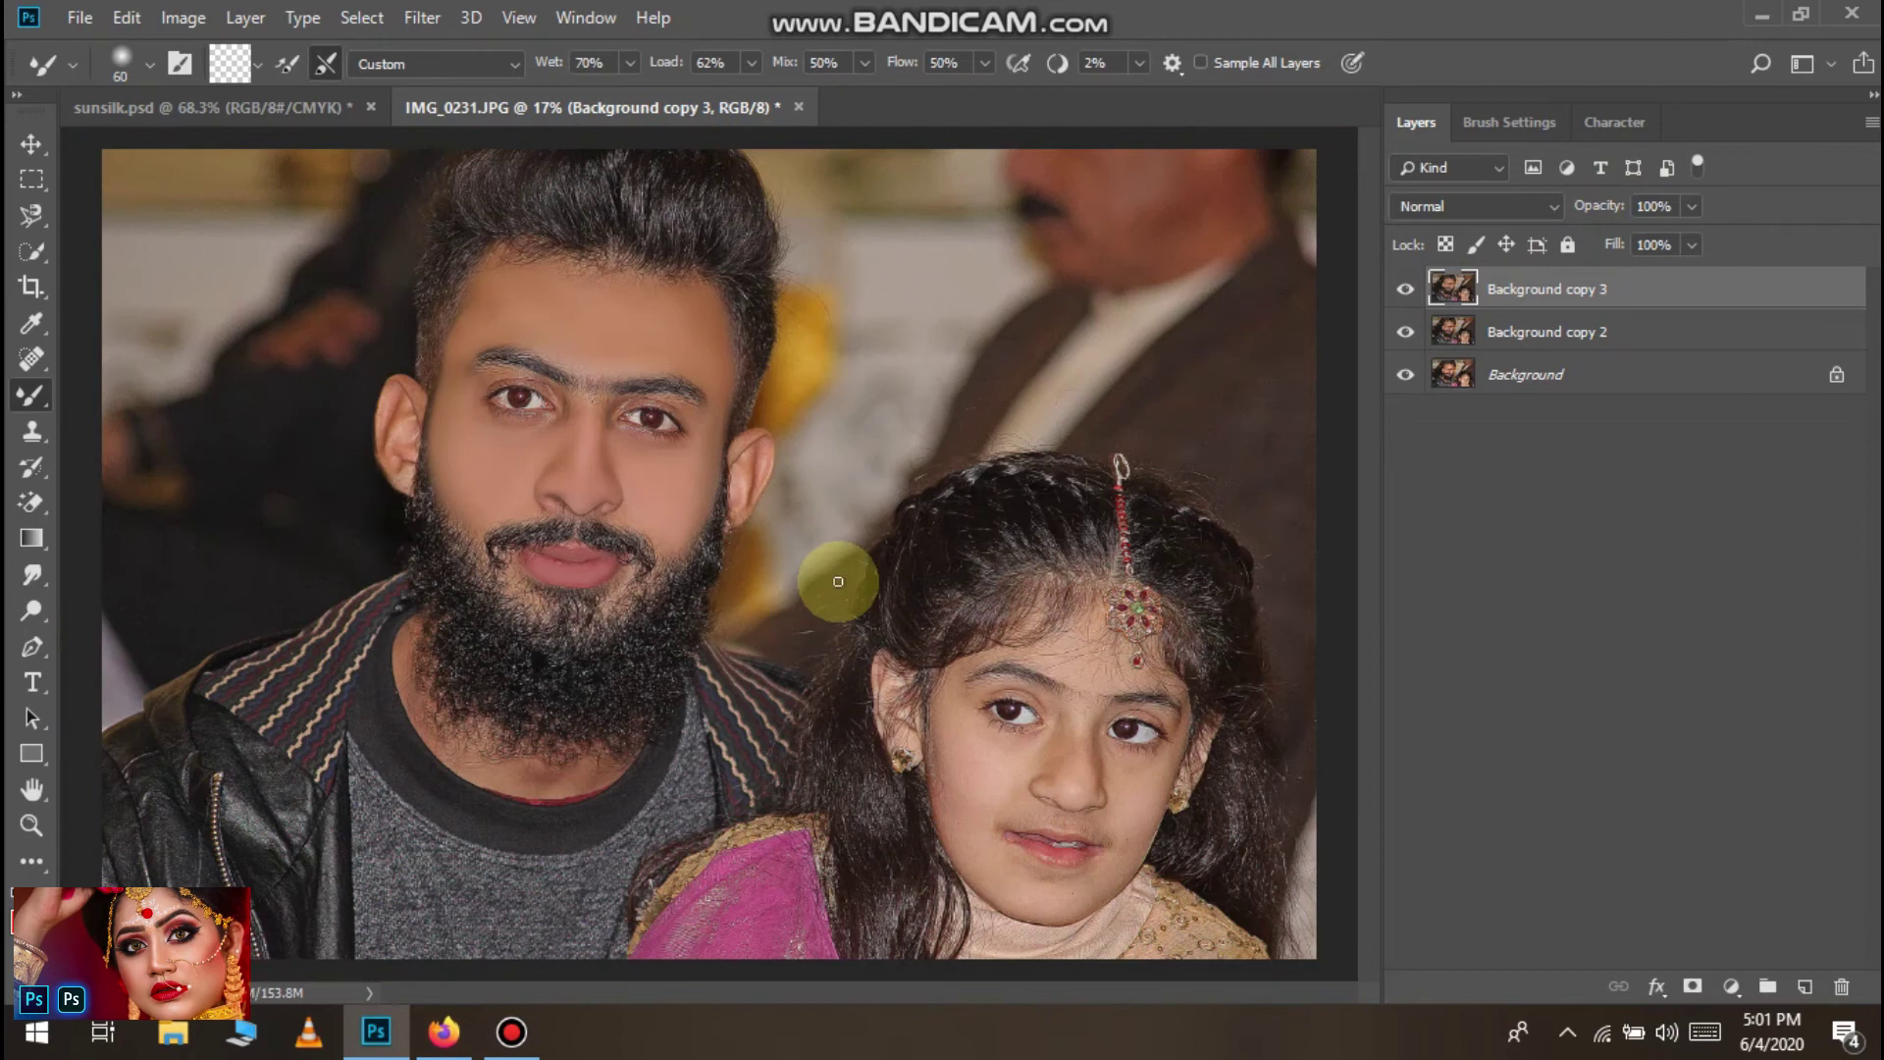
{"action": "left_click", "coordinate": [1587, 331], "text": "shift"}
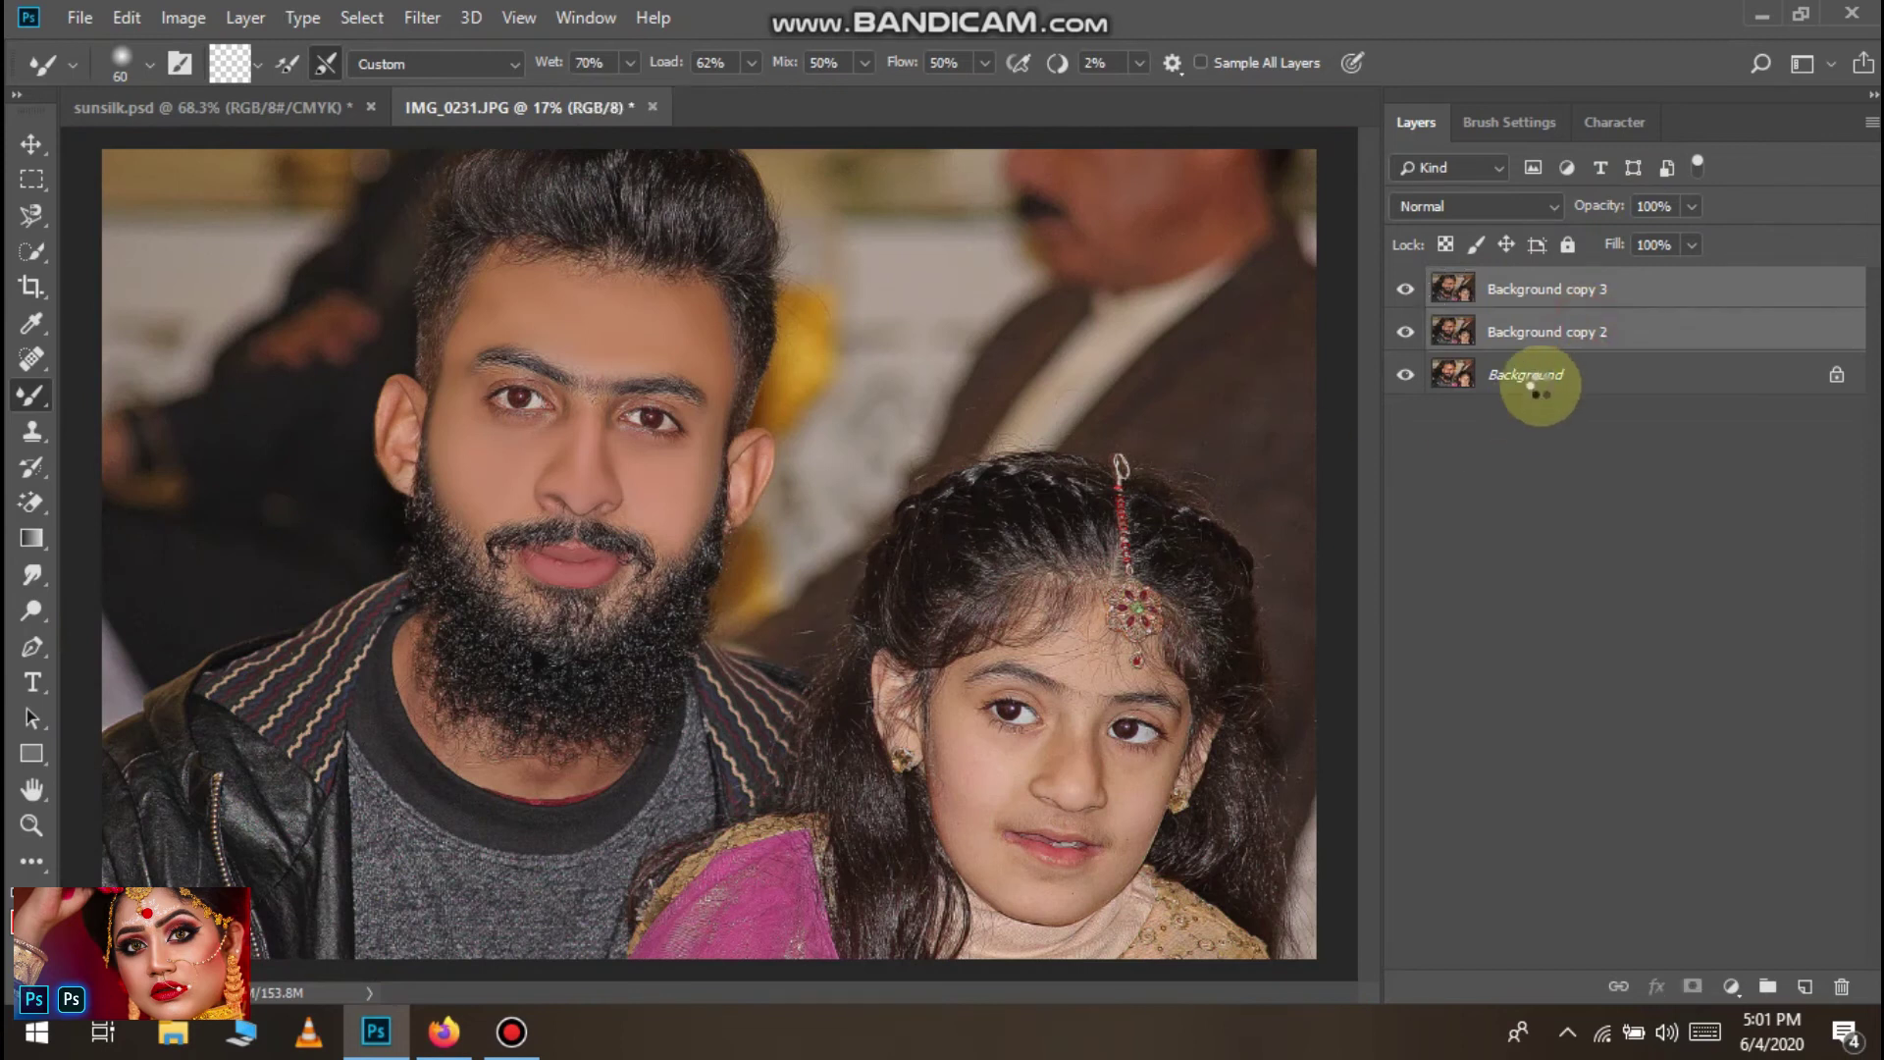
{"action": "key", "text": "ctrl+e"}
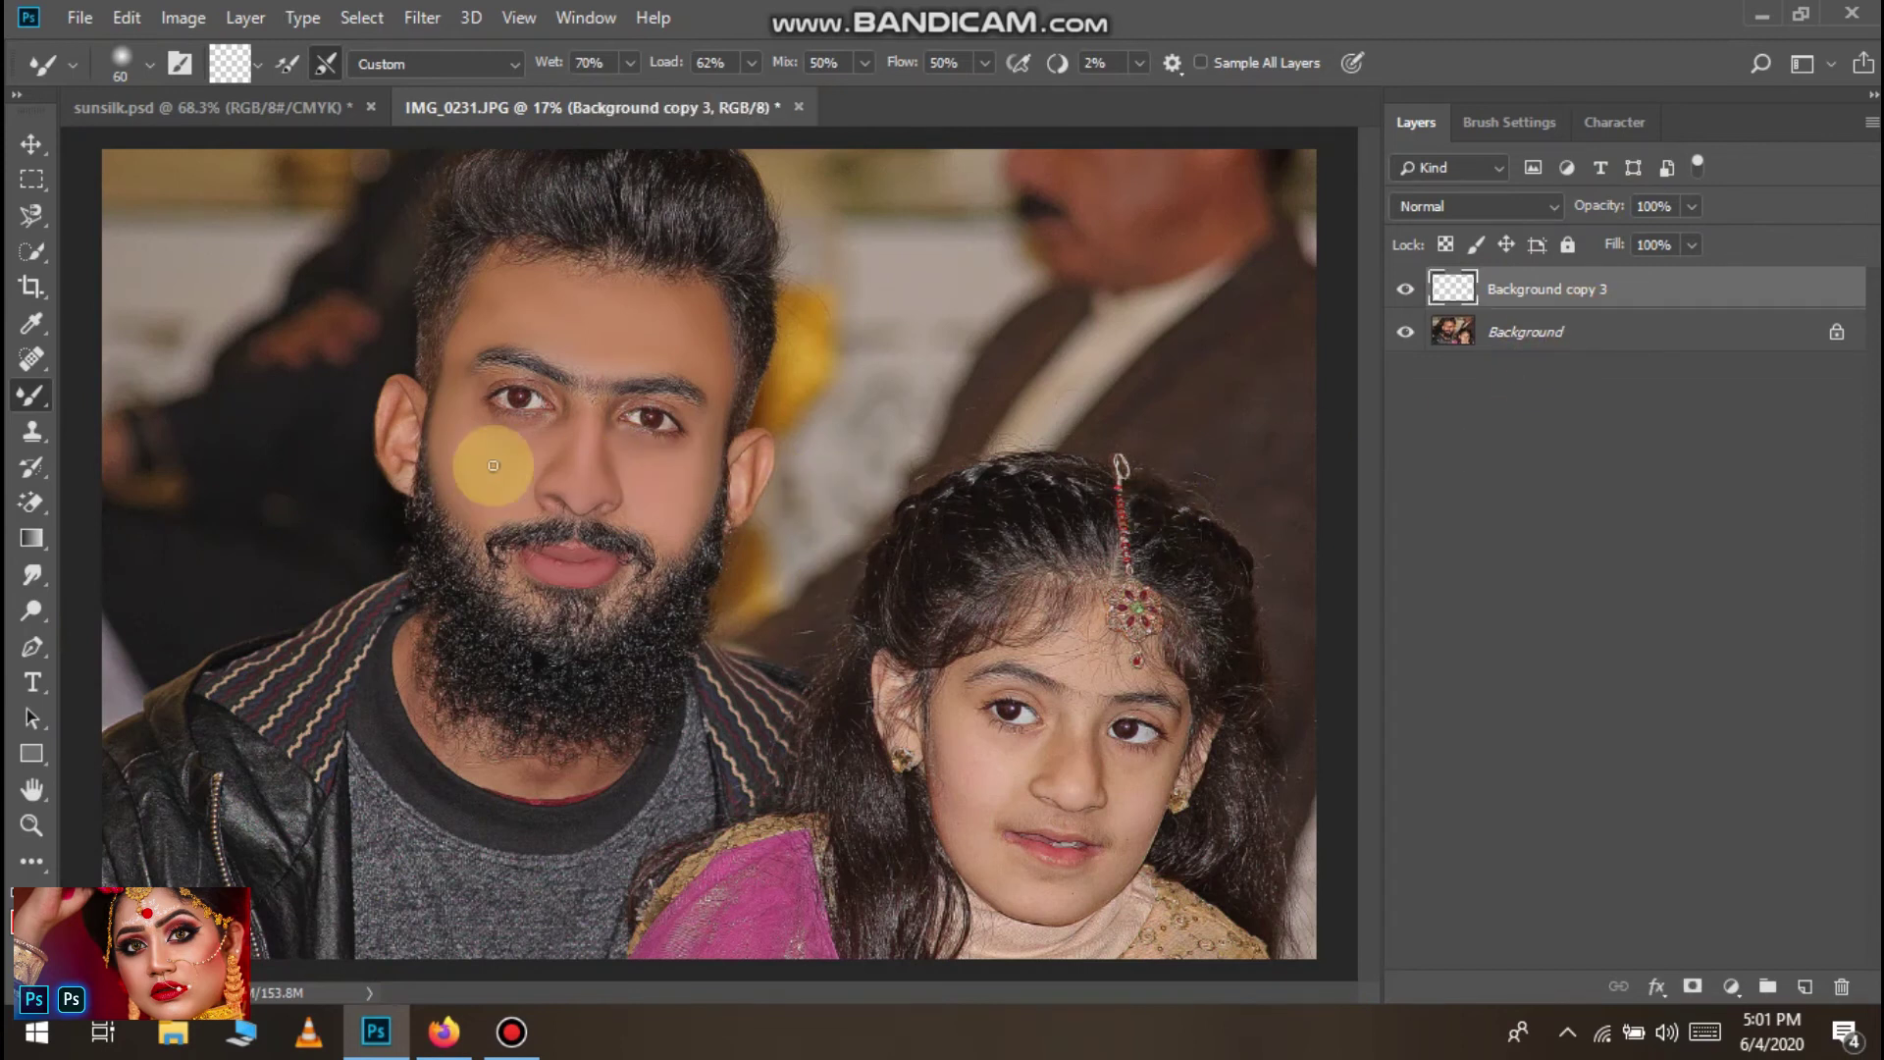
Enlarge the Mixer Brush to size 150 and smooth the man's right temple between the hairline and eyebrow
{"action": "scroll", "coordinate": [432, 287], "scroll_direction": "up", "scroll_amount": 3}
{"action": "scroll", "coordinate": [555, 308], "scroll_direction": "up", "scroll_amount": 7}
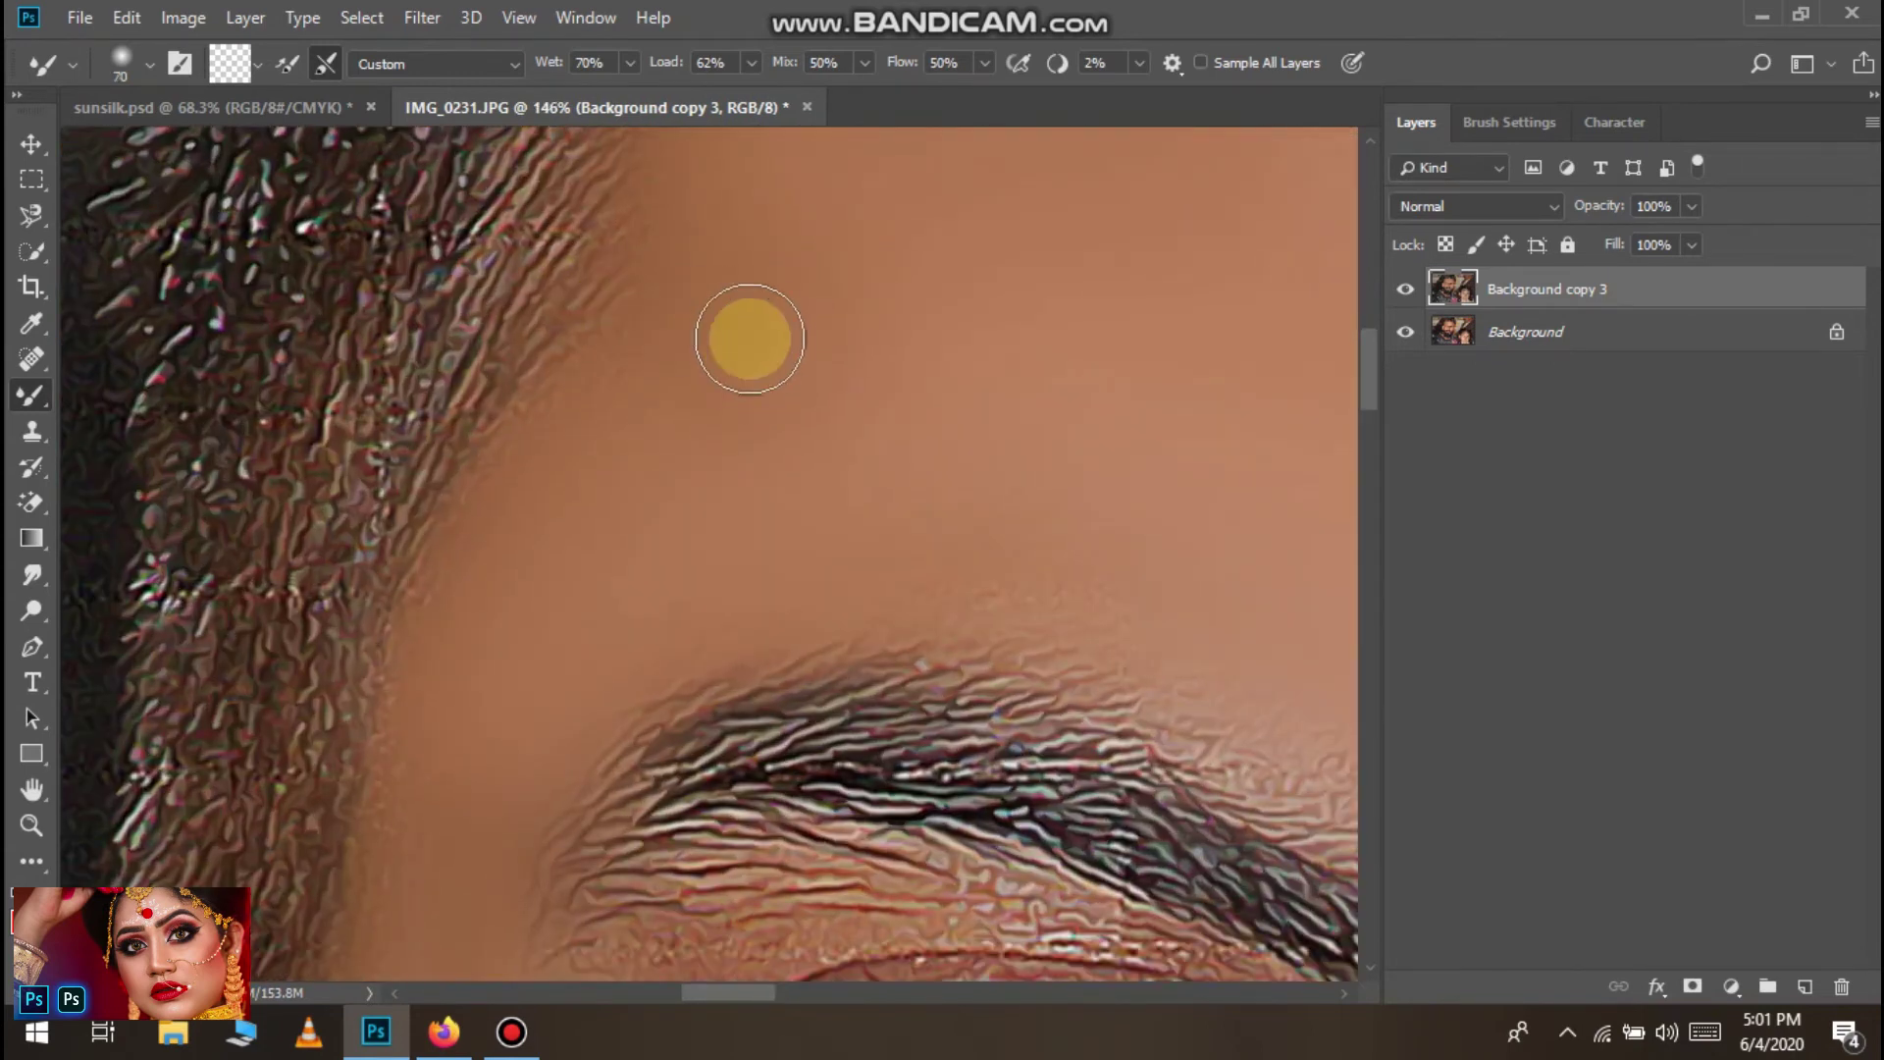
{"action": "key", "text": "bracketright"}
{"action": "key", "text": "bracketright"}
{"action": "key", "text": "bracketright"}
{"action": "key", "text": "bracketright"}
{"action": "key", "text": "bracketright"}
{"action": "left_click_drag", "start_coordinate": [912, 323], "coordinate": [699, 400]}
{"action": "left_click_drag", "start_coordinate": [521, 683], "coordinate": [442, 934]}
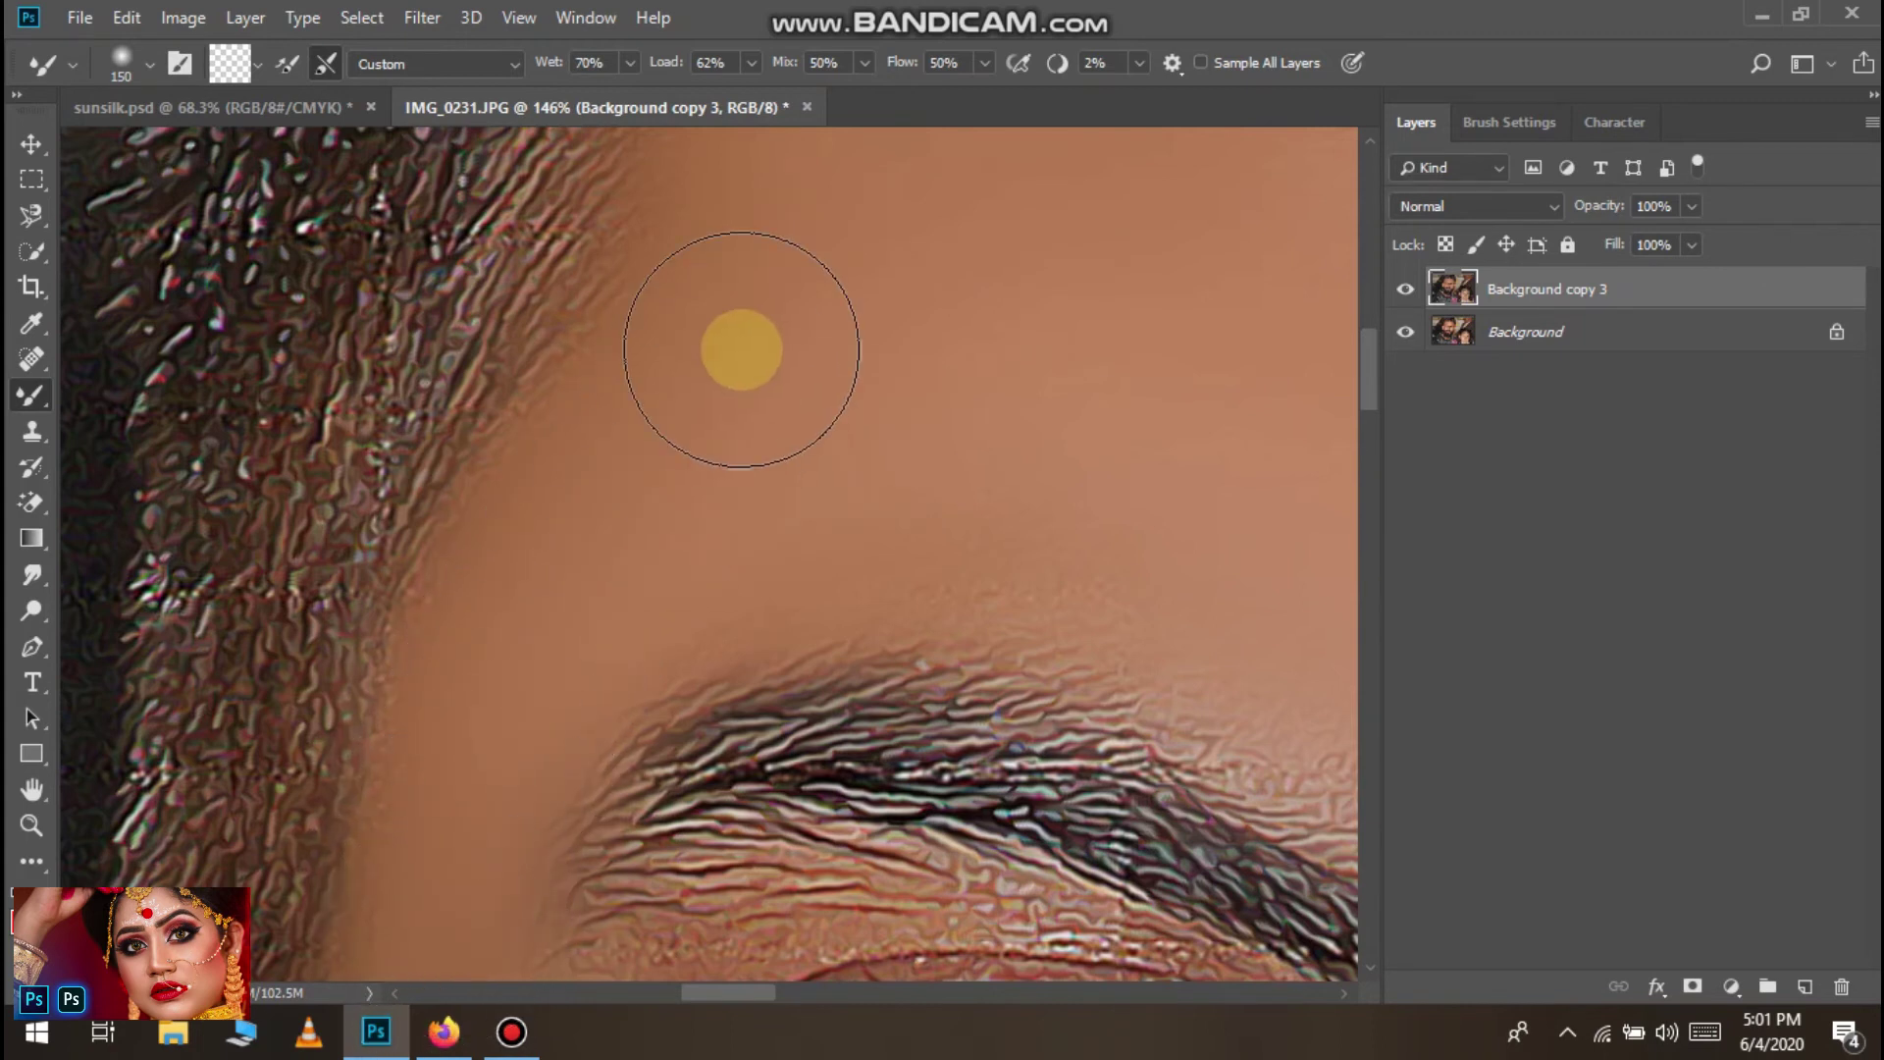
Smooth the upper forehead below the hairline, working from the man's right temple towards the centre
{"action": "scroll", "coordinate": [742, 350], "scroll_direction": "up", "scroll_amount": 3}
{"action": "left_click_drag", "start_coordinate": [776, 475], "coordinate": [706, 185]}
{"action": "mouse_move", "coordinate": [724, 392]}
{"action": "left_mouse_down"}
{"action": "mouse_move", "coordinate": [930, 285]}
{"action": "mouse_move", "coordinate": [1157, 298]}
{"action": "left_mouse_up"}
{"action": "left_click_drag", "start_coordinate": [972, 336], "coordinate": [1249, 340]}
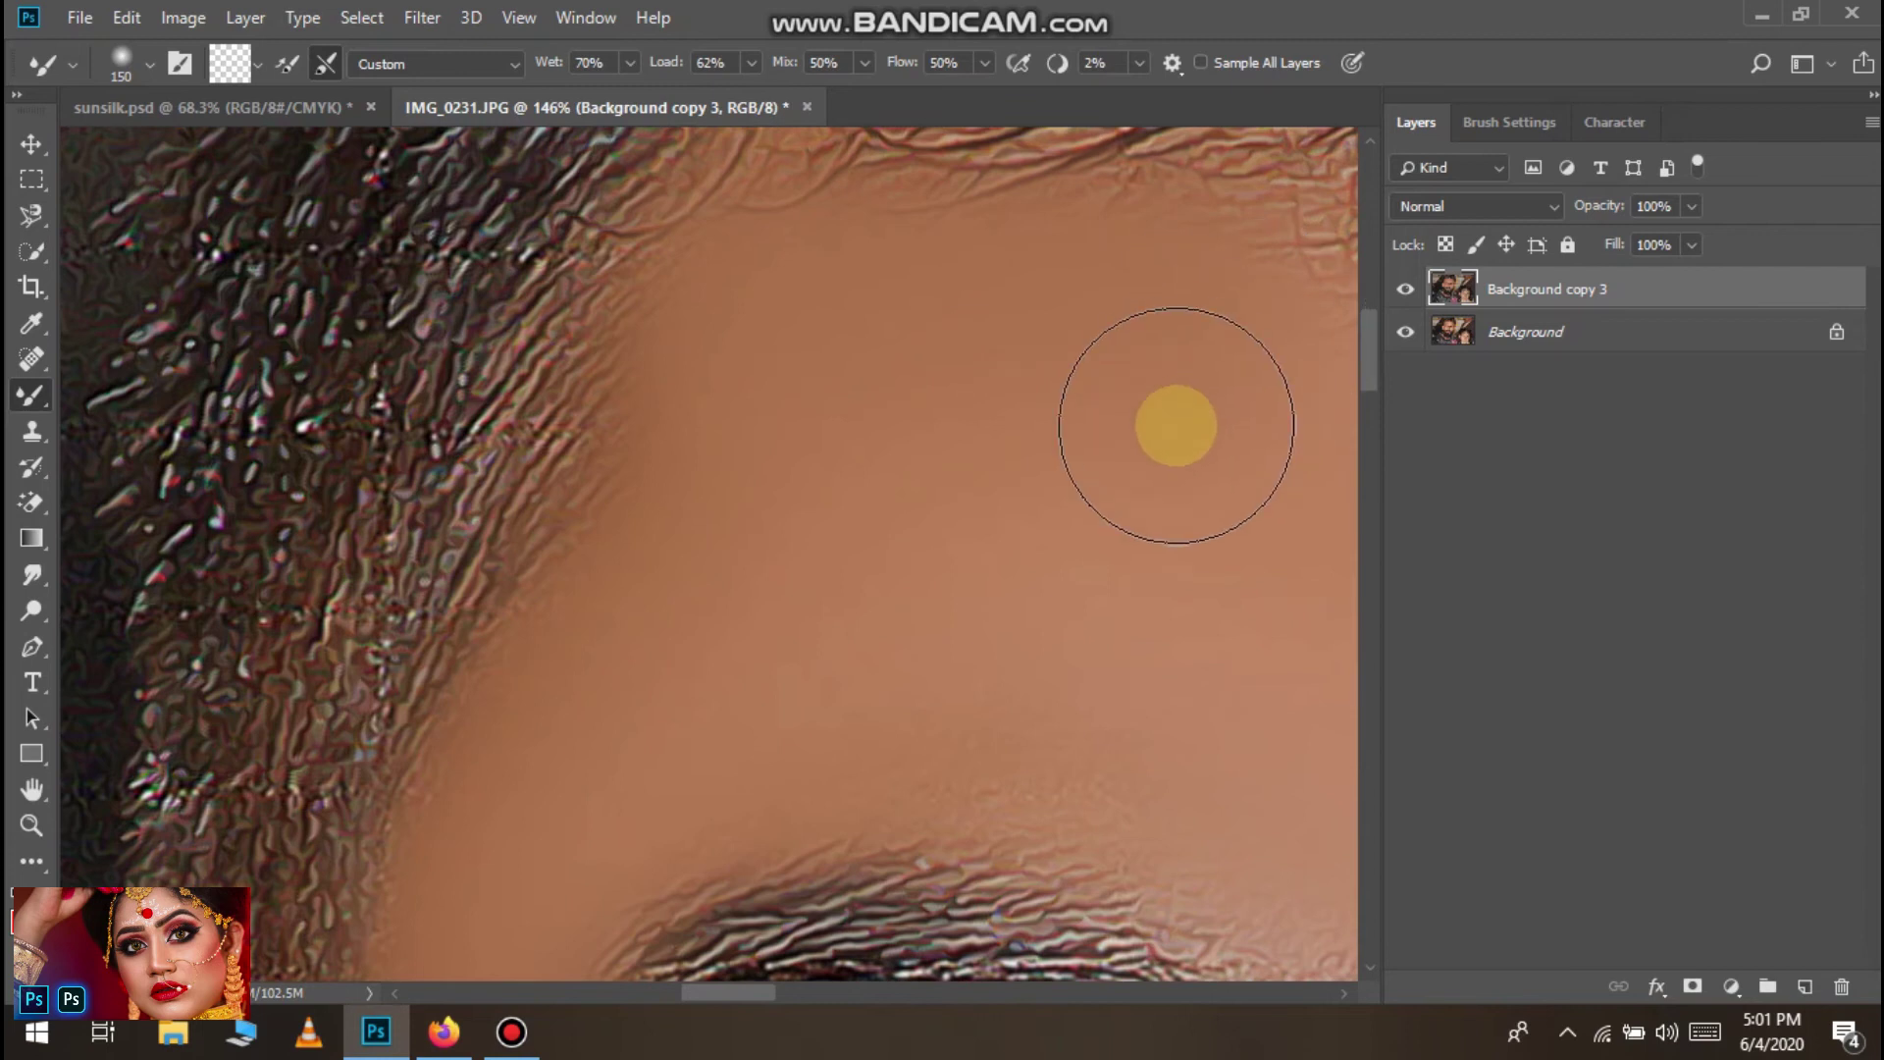
Smooth the man's left cheek from below the eye along the sideburn to the beard with the size 150 Mixer Brush
{"action": "scroll", "coordinate": [1175, 426], "scroll_direction": "down", "scroll_amount": 3}
{"action": "scroll", "coordinate": [1176, 426], "scroll_direction": "right", "scroll_amount": 8}
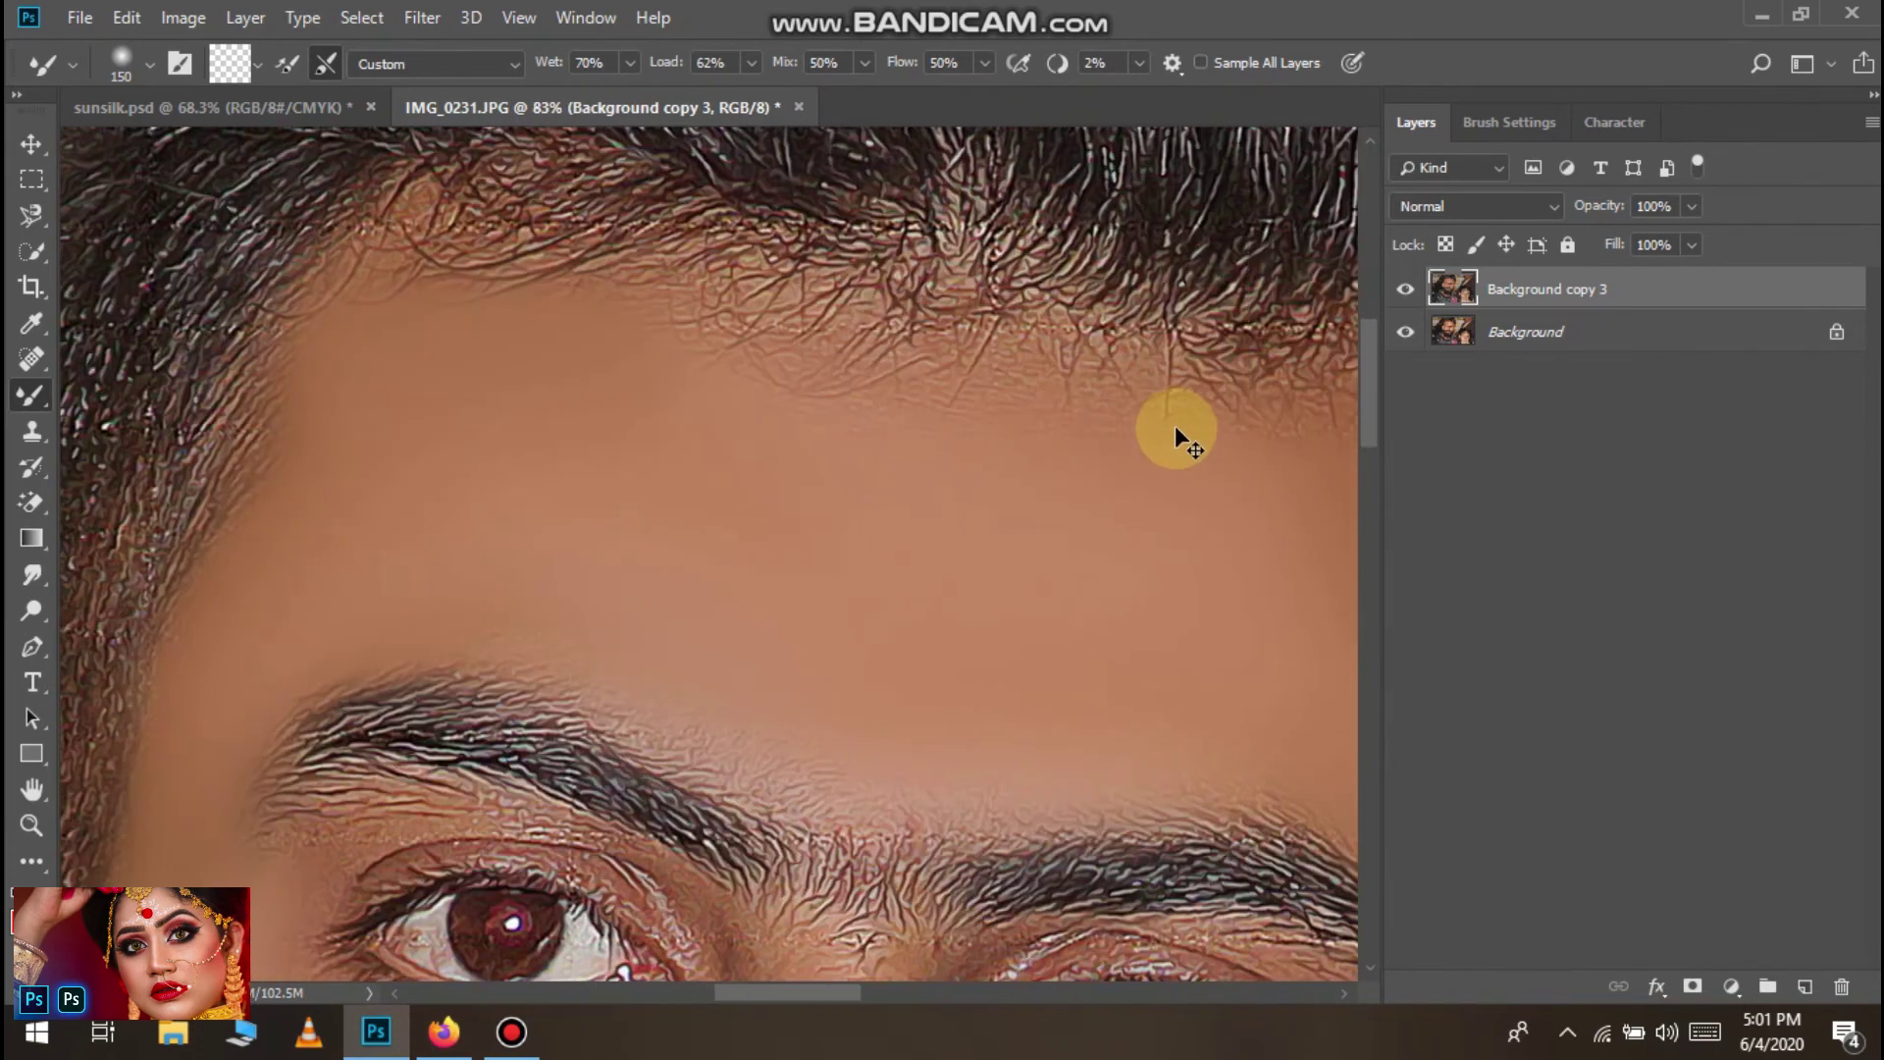
{"action": "scroll", "coordinate": [1175, 427], "scroll_direction": "right", "scroll_amount": 2}
{"action": "scroll", "coordinate": [1156, 521], "scroll_direction": "down", "scroll_amount": 6}
{"action": "scroll", "coordinate": [1110, 647], "scroll_direction": "up", "scroll_amount": 3}
{"action": "scroll", "coordinate": [1110, 657], "scroll_direction": "right", "scroll_amount": 2}
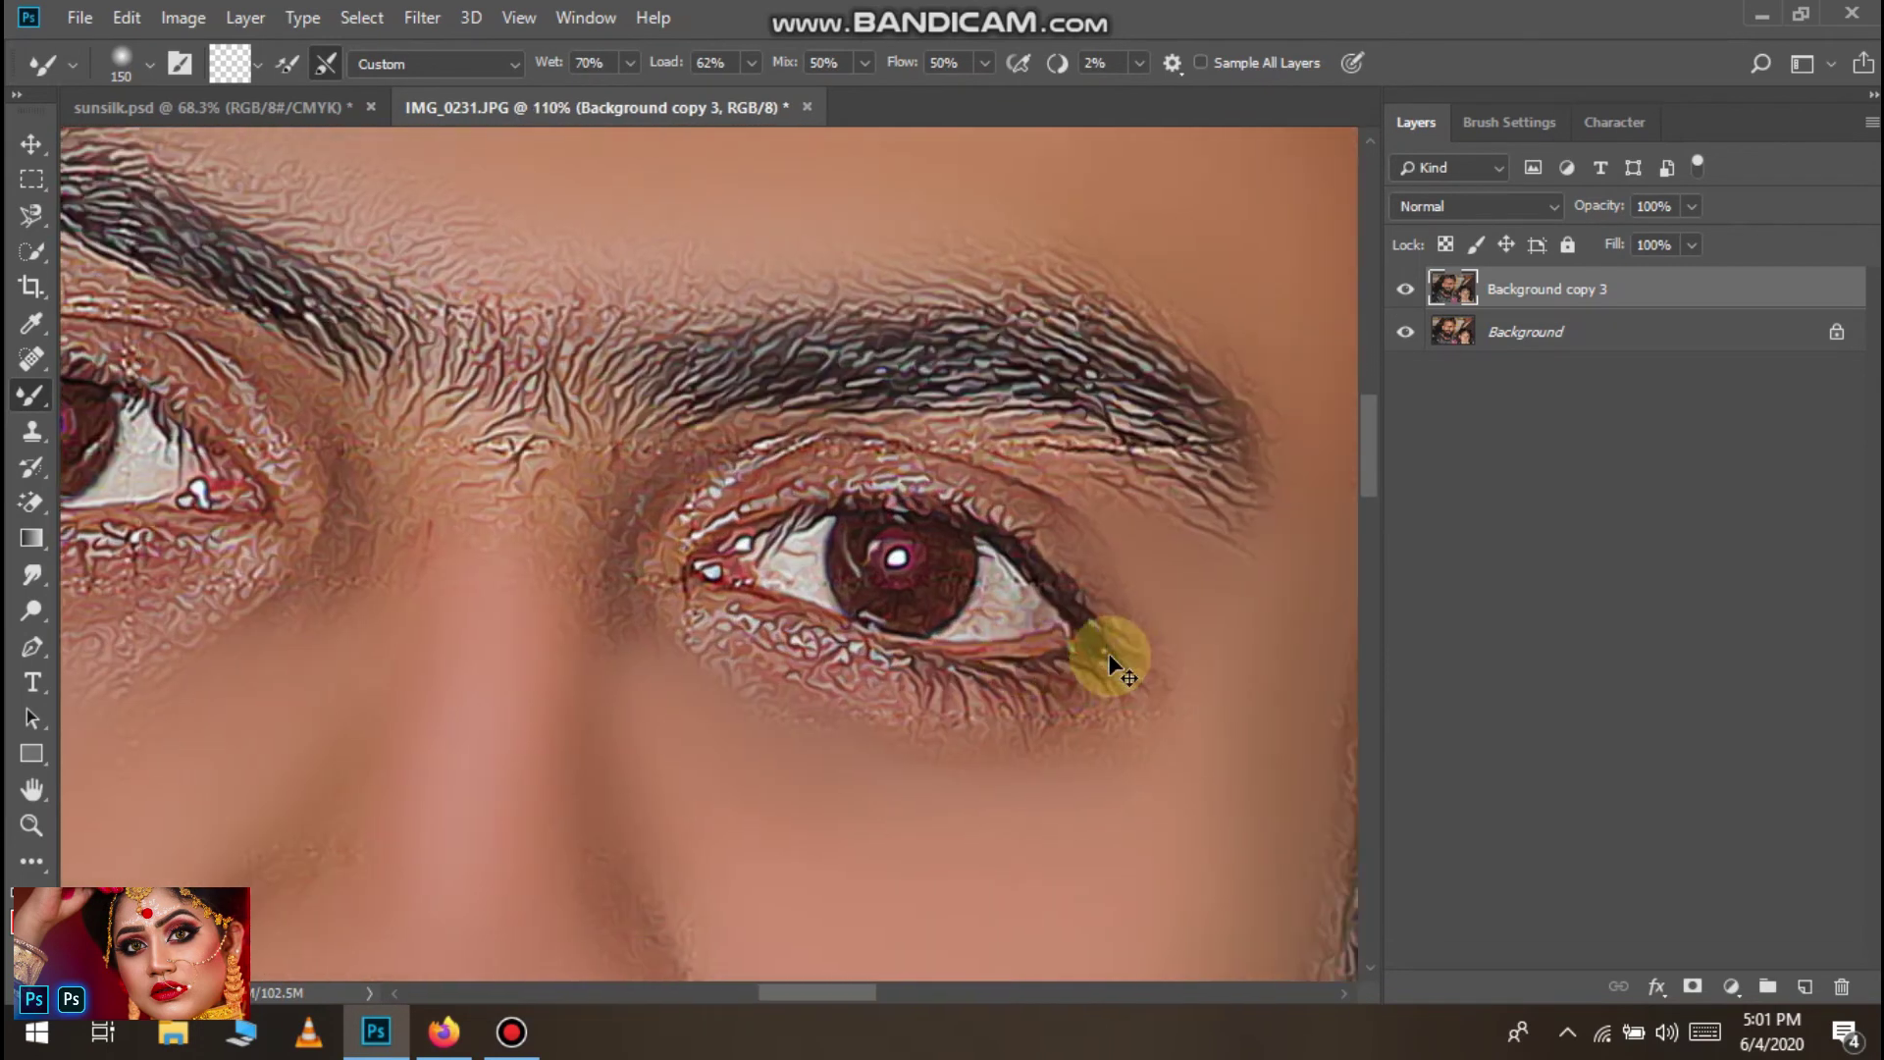
{"action": "scroll", "coordinate": [1109, 657], "scroll_direction": "right", "scroll_amount": 3}
{"action": "scroll", "coordinate": [1059, 701], "scroll_direction": "down", "scroll_amount": 2}
{"action": "mouse_move", "coordinate": [963, 831]}
{"action": "left_mouse_down"}
{"action": "mouse_move", "coordinate": [1040, 781]}
{"action": "mouse_move", "coordinate": [1084, 653]}
{"action": "mouse_move", "coordinate": [1087, 490]}
{"action": "mouse_move", "coordinate": [1001, 889]}
{"action": "left_mouse_up"}
{"action": "scroll", "coordinate": [1014, 803], "scroll_direction": "down", "scroll_amount": 2}
{"action": "left_click_drag", "start_coordinate": [1017, 548], "coordinate": [950, 969]}
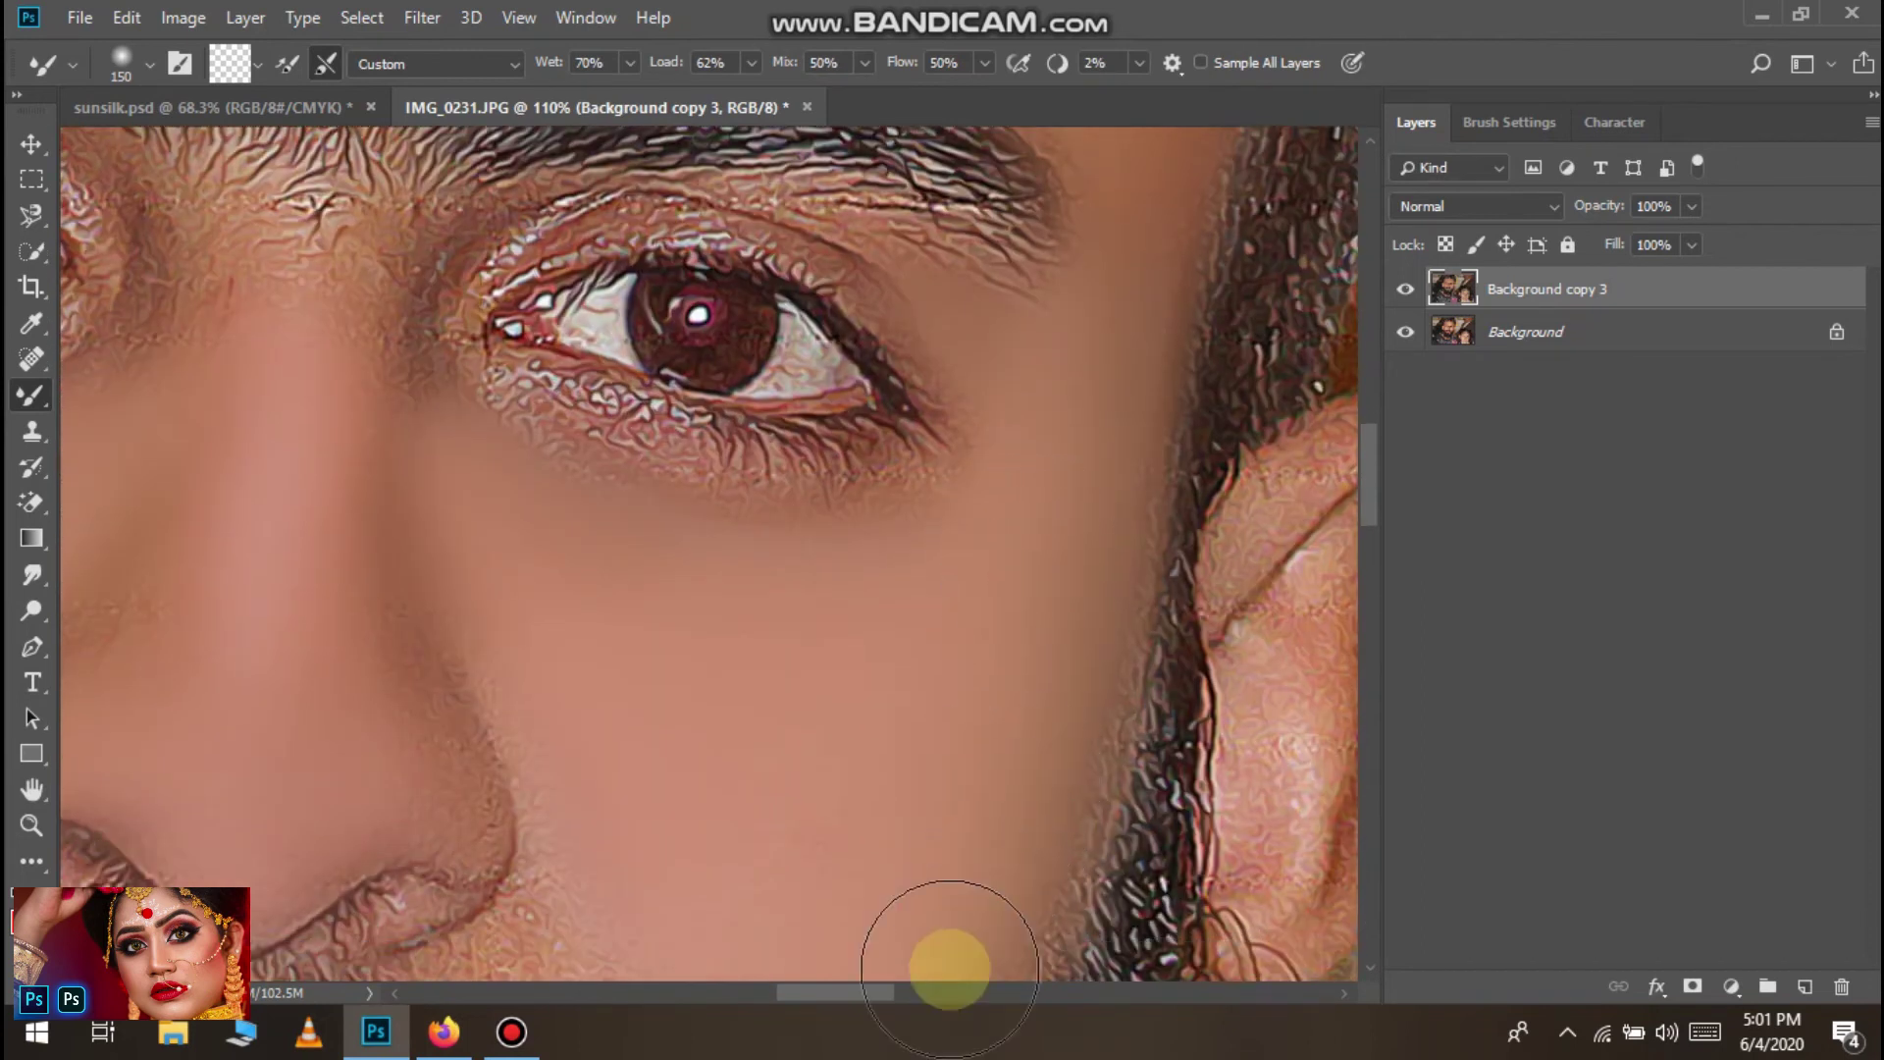
{"action": "left_click_drag", "start_coordinate": [1051, 543], "coordinate": [979, 942]}
{"action": "scroll", "coordinate": [979, 942], "scroll_direction": "down", "scroll_amount": 2}
{"action": "left_click_drag", "start_coordinate": [643, 846], "coordinate": [628, 827]}
Select the man's beard with the Quick Selection tool at size 35, then subtract the neck skin and shirt collar
{"action": "scroll", "coordinate": [809, 865], "scroll_direction": "down", "scroll_amount": 6}
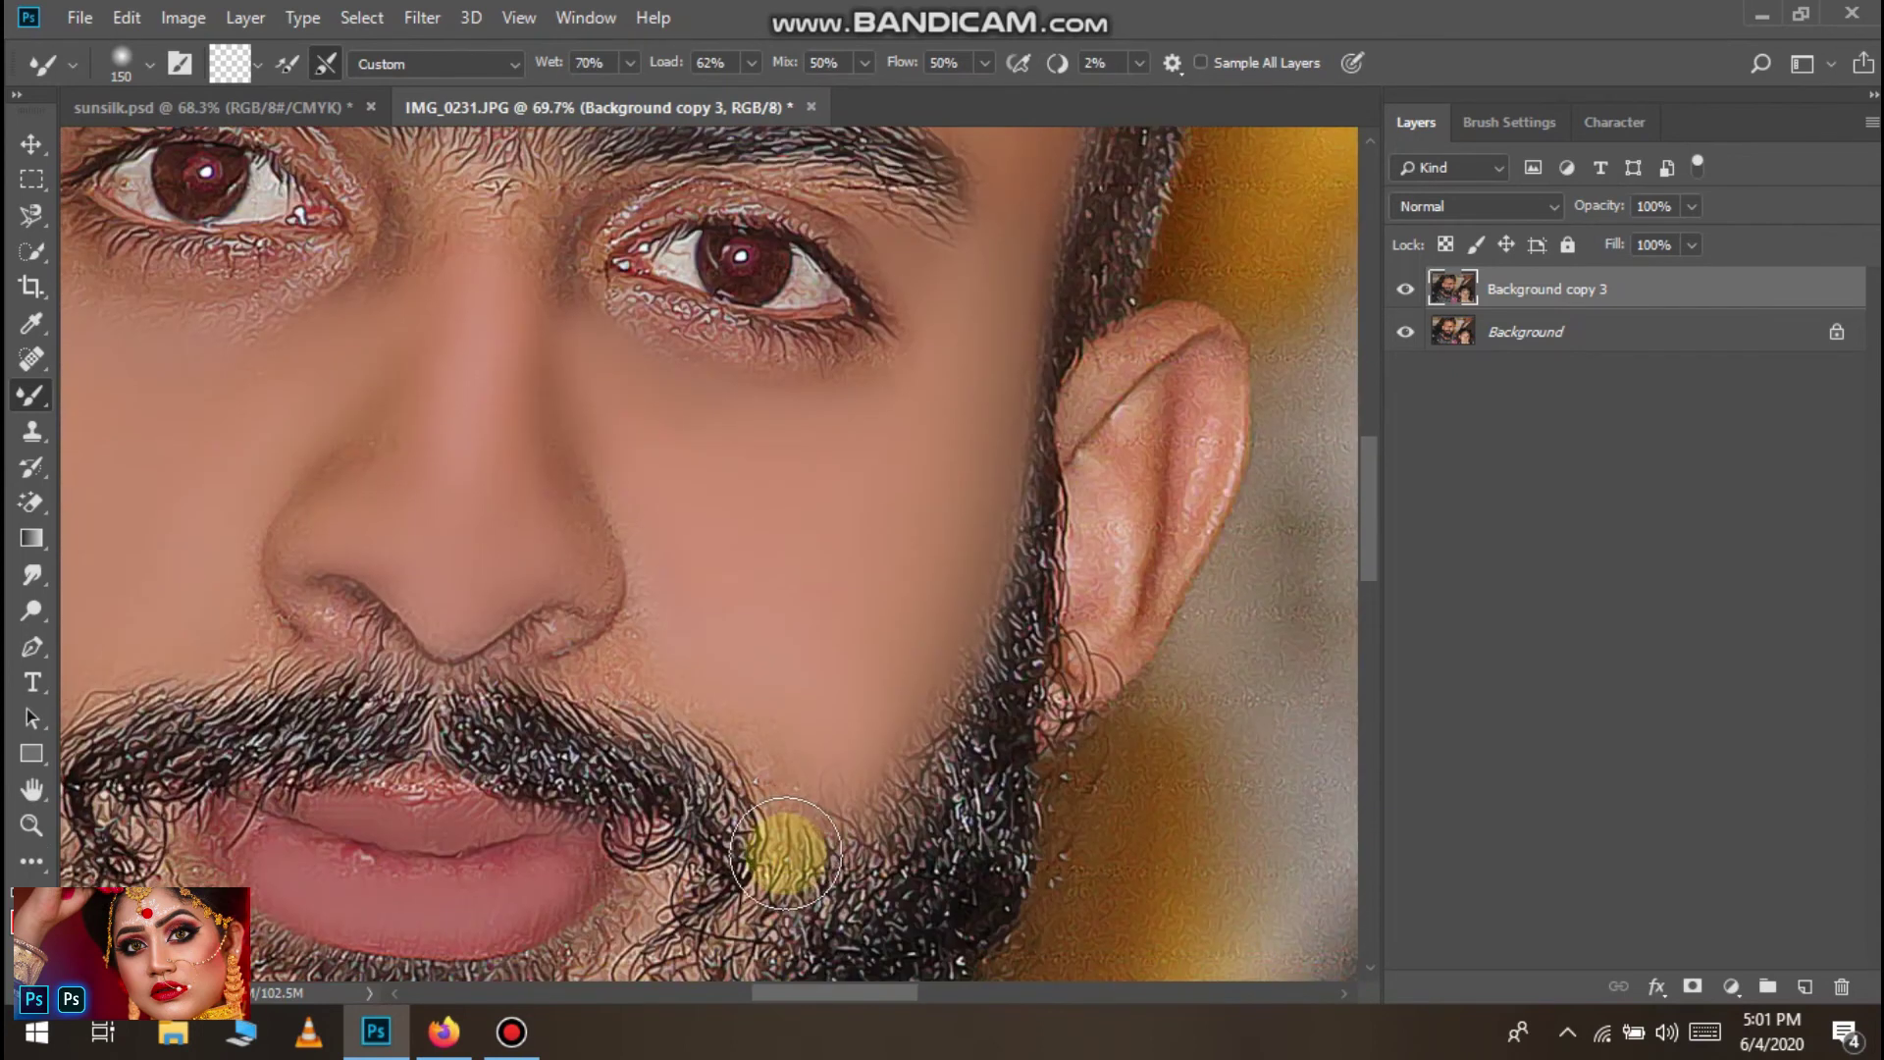
{"action": "scroll", "coordinate": [775, 852], "scroll_direction": "down", "scroll_amount": 4}
{"action": "scroll", "coordinate": [572, 807], "scroll_direction": "left", "scroll_amount": 4}
{"action": "scroll", "coordinate": [565, 807], "scroll_direction": "down", "scroll_amount": 3}
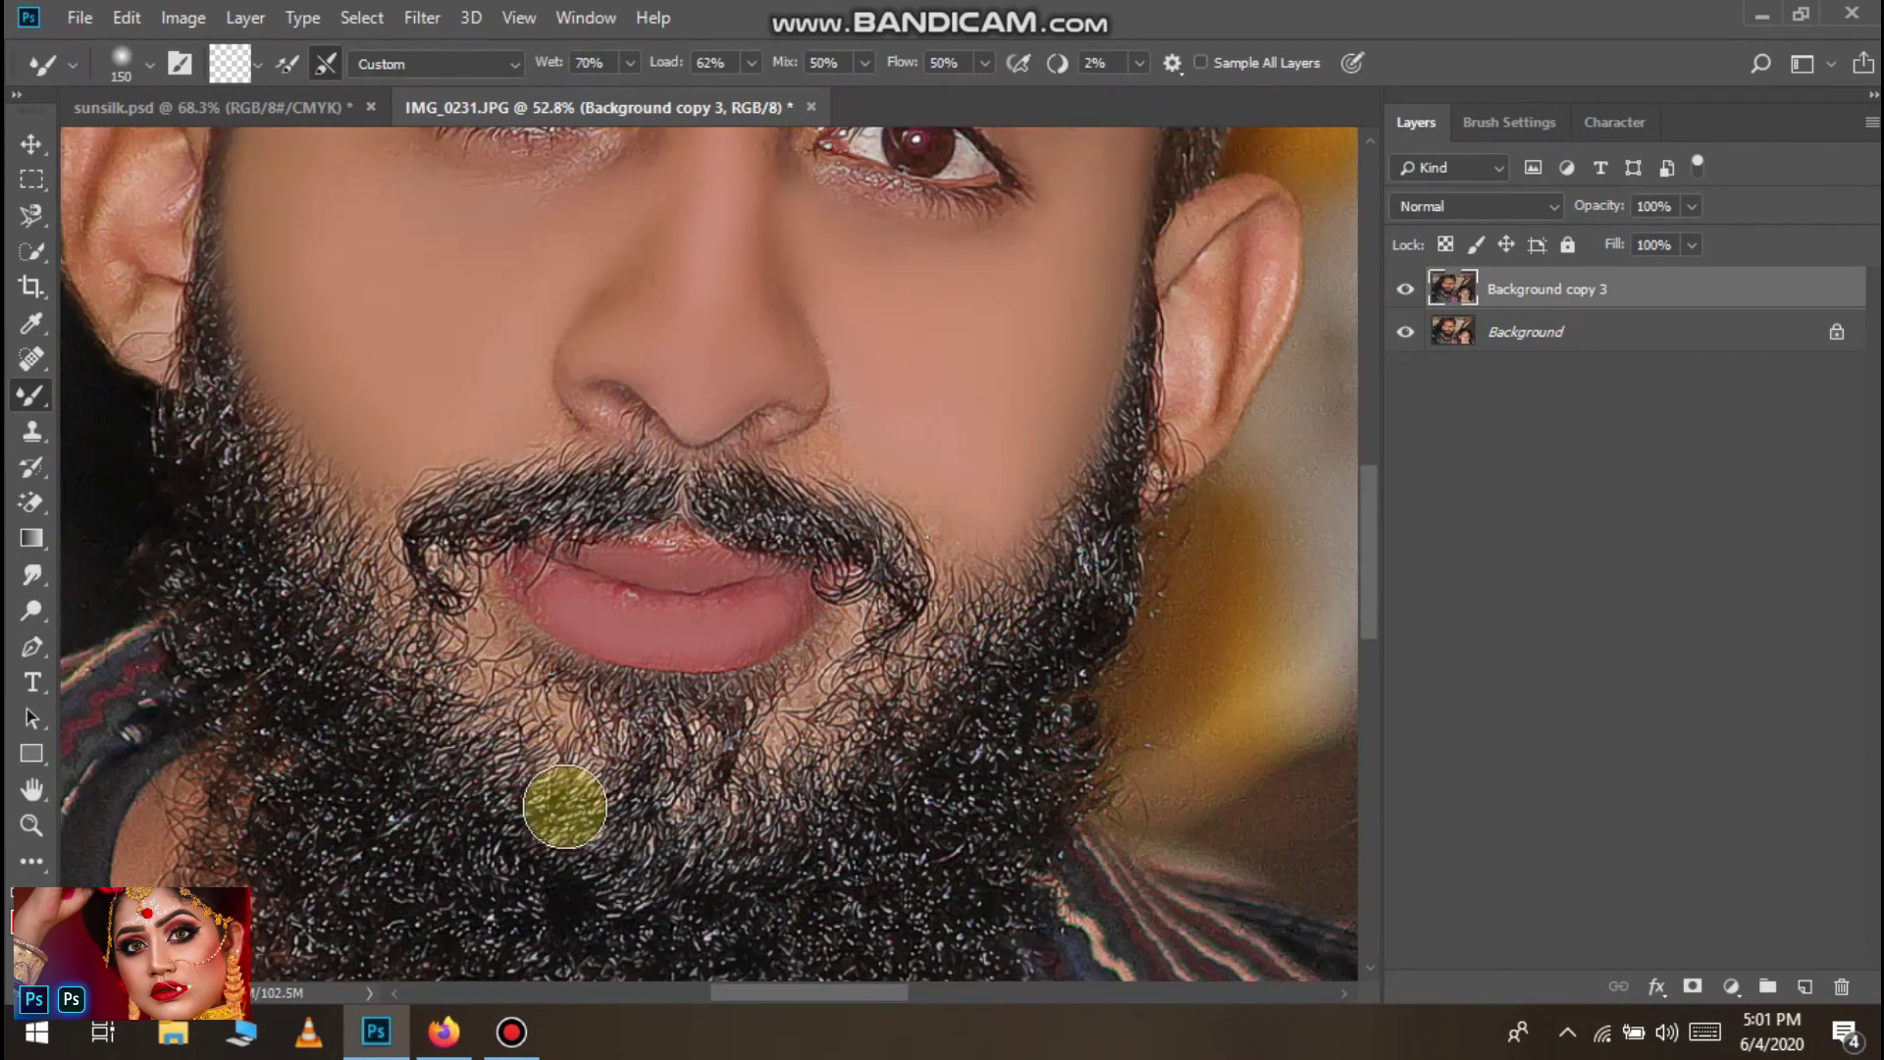
{"action": "scroll", "coordinate": [550, 829], "scroll_direction": "down", "scroll_amount": 3}
{"action": "scroll", "coordinate": [521, 832], "scroll_direction": "up", "scroll_amount": 2}
{"action": "scroll", "coordinate": [511, 822], "scroll_direction": "down", "scroll_amount": 1}
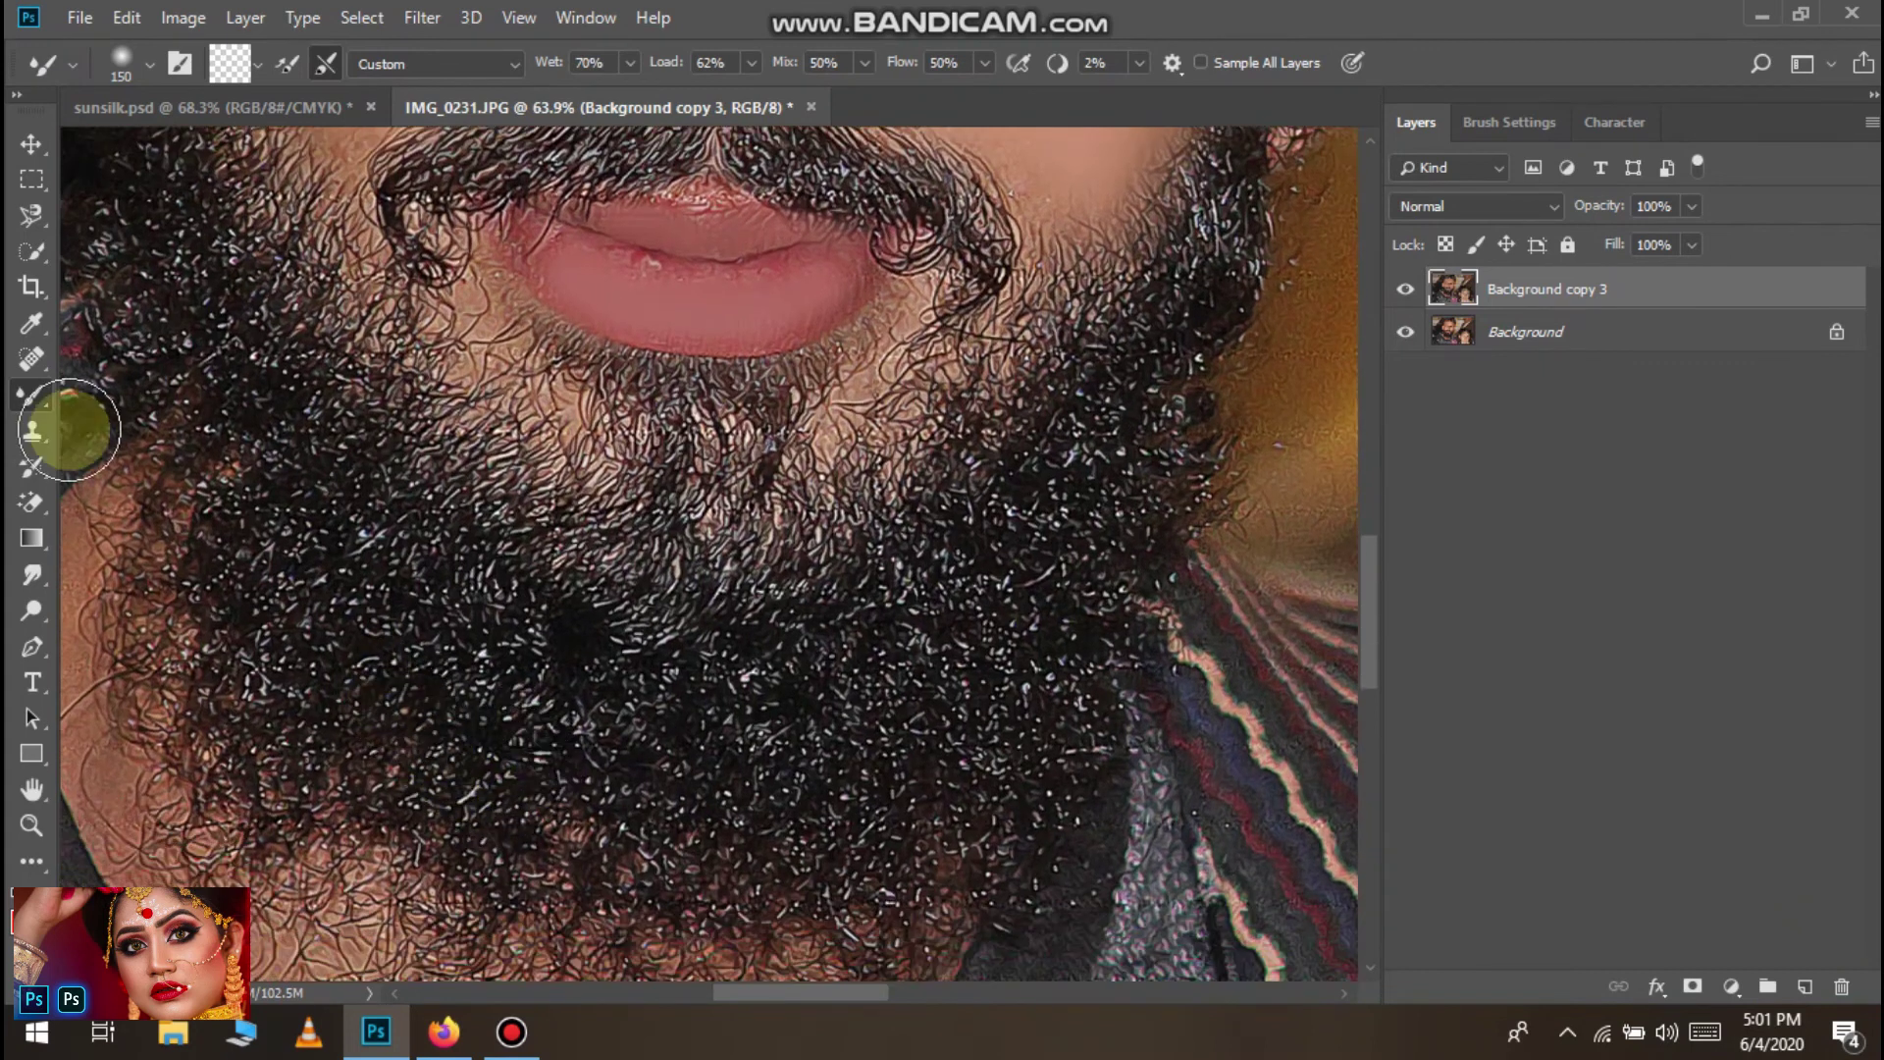
{"action": "left_click", "coordinate": [20, 252]}
{"action": "mouse_move", "coordinate": [100, 203]}
{"action": "left_mouse_down"}
{"action": "mouse_move", "coordinate": [391, 666]}
{"action": "mouse_move", "coordinate": [1011, 453]}
{"action": "mouse_move", "coordinate": [1146, 334]}
{"action": "left_mouse_up"}
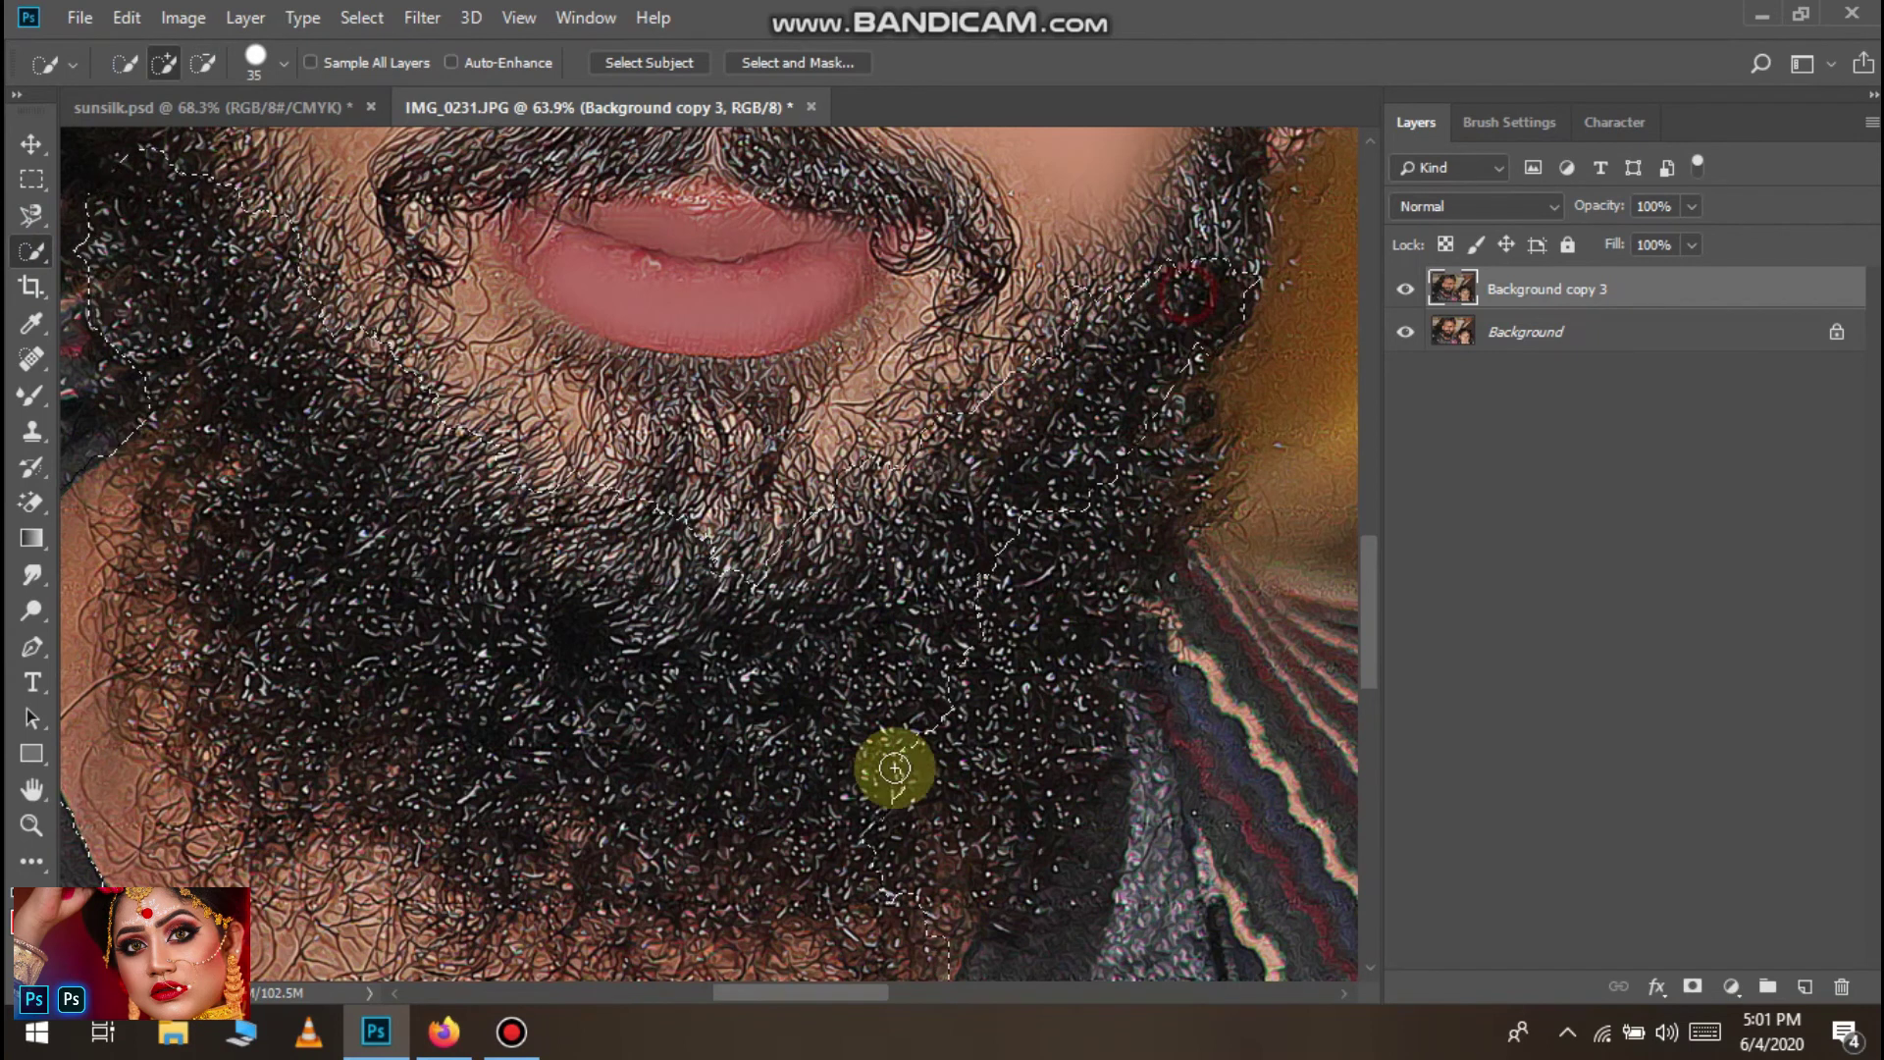
{"action": "scroll", "coordinate": [217, 721], "scroll_direction": "down", "scroll_amount": 5}
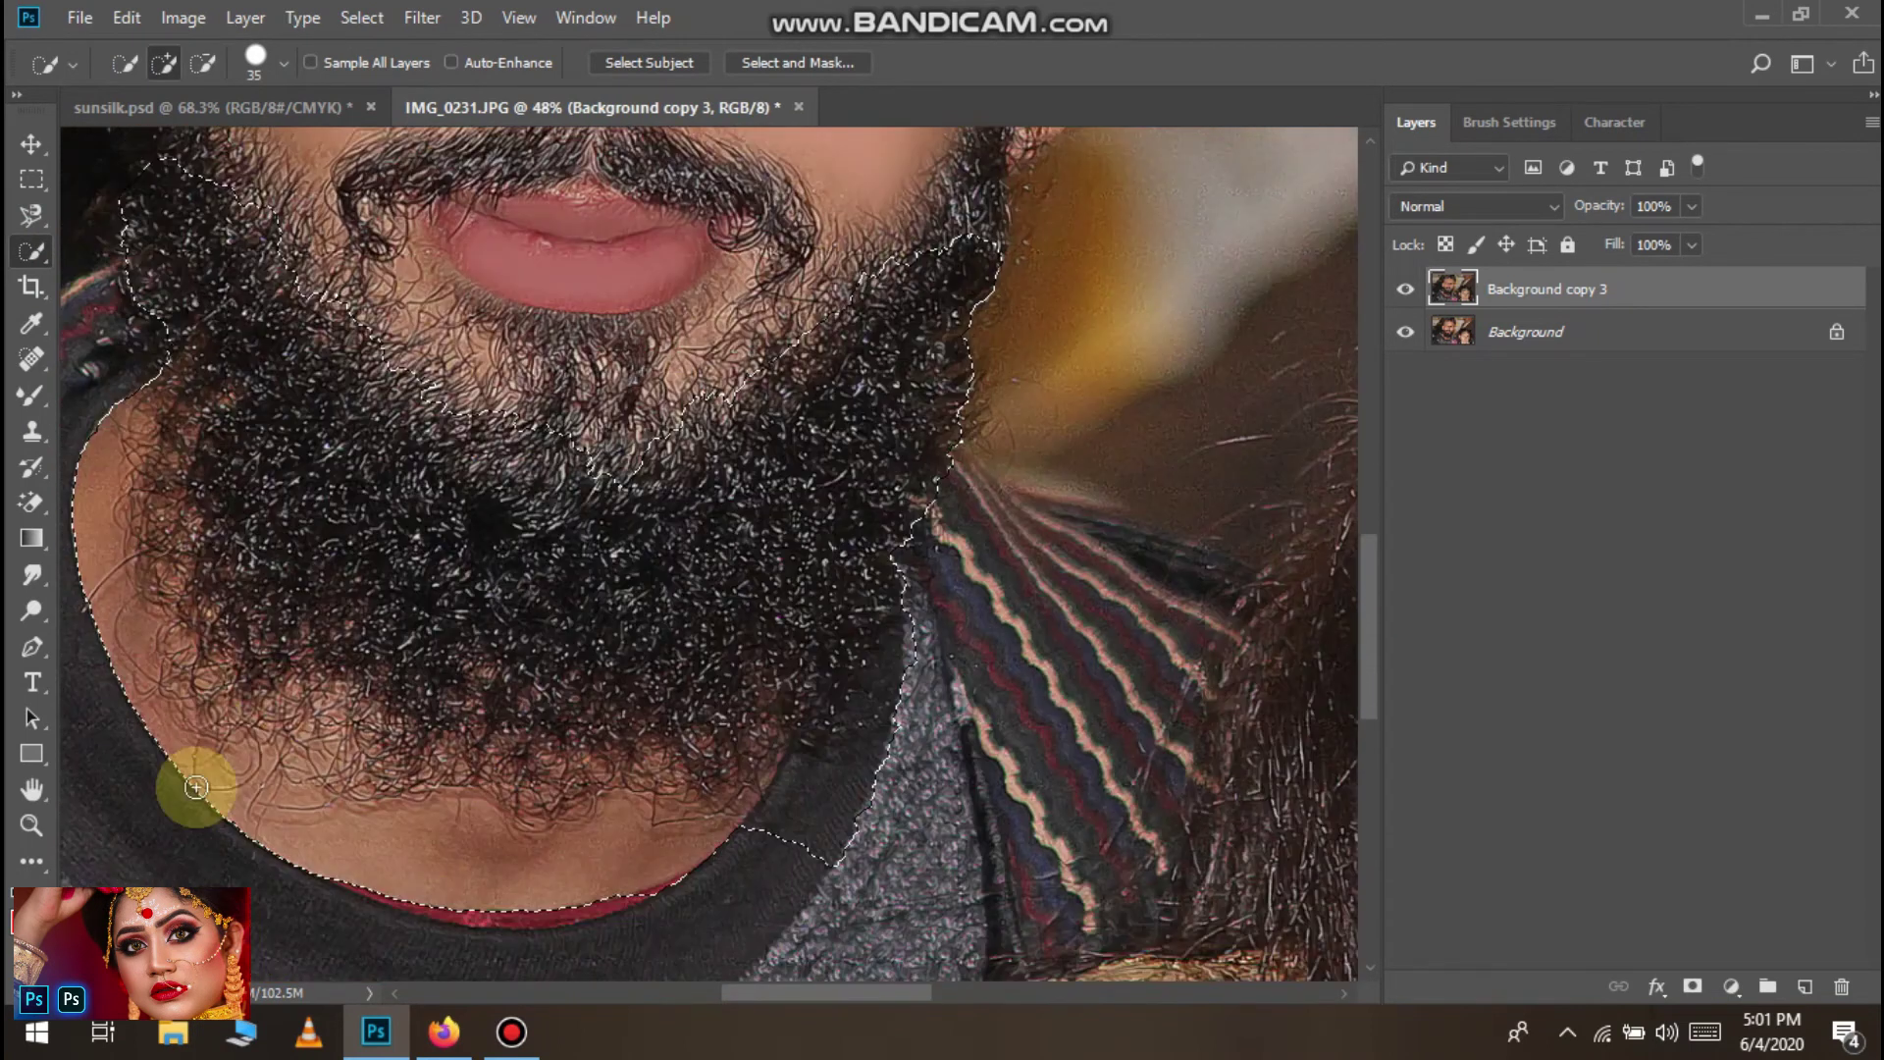
{"action": "mouse_move", "coordinate": [80, 474]}
{"action": "left_mouse_down"}
{"action": "mouse_move", "coordinate": [211, 700]}
{"action": "mouse_move", "coordinate": [471, 808]}
{"action": "mouse_move", "coordinate": [755, 809]}
{"action": "mouse_move", "coordinate": [824, 789]}
{"action": "mouse_move", "coordinate": [838, 811]}
{"action": "mouse_move", "coordinate": [889, 775]}
{"action": "mouse_move", "coordinate": [821, 826]}
{"action": "left_mouse_up"}
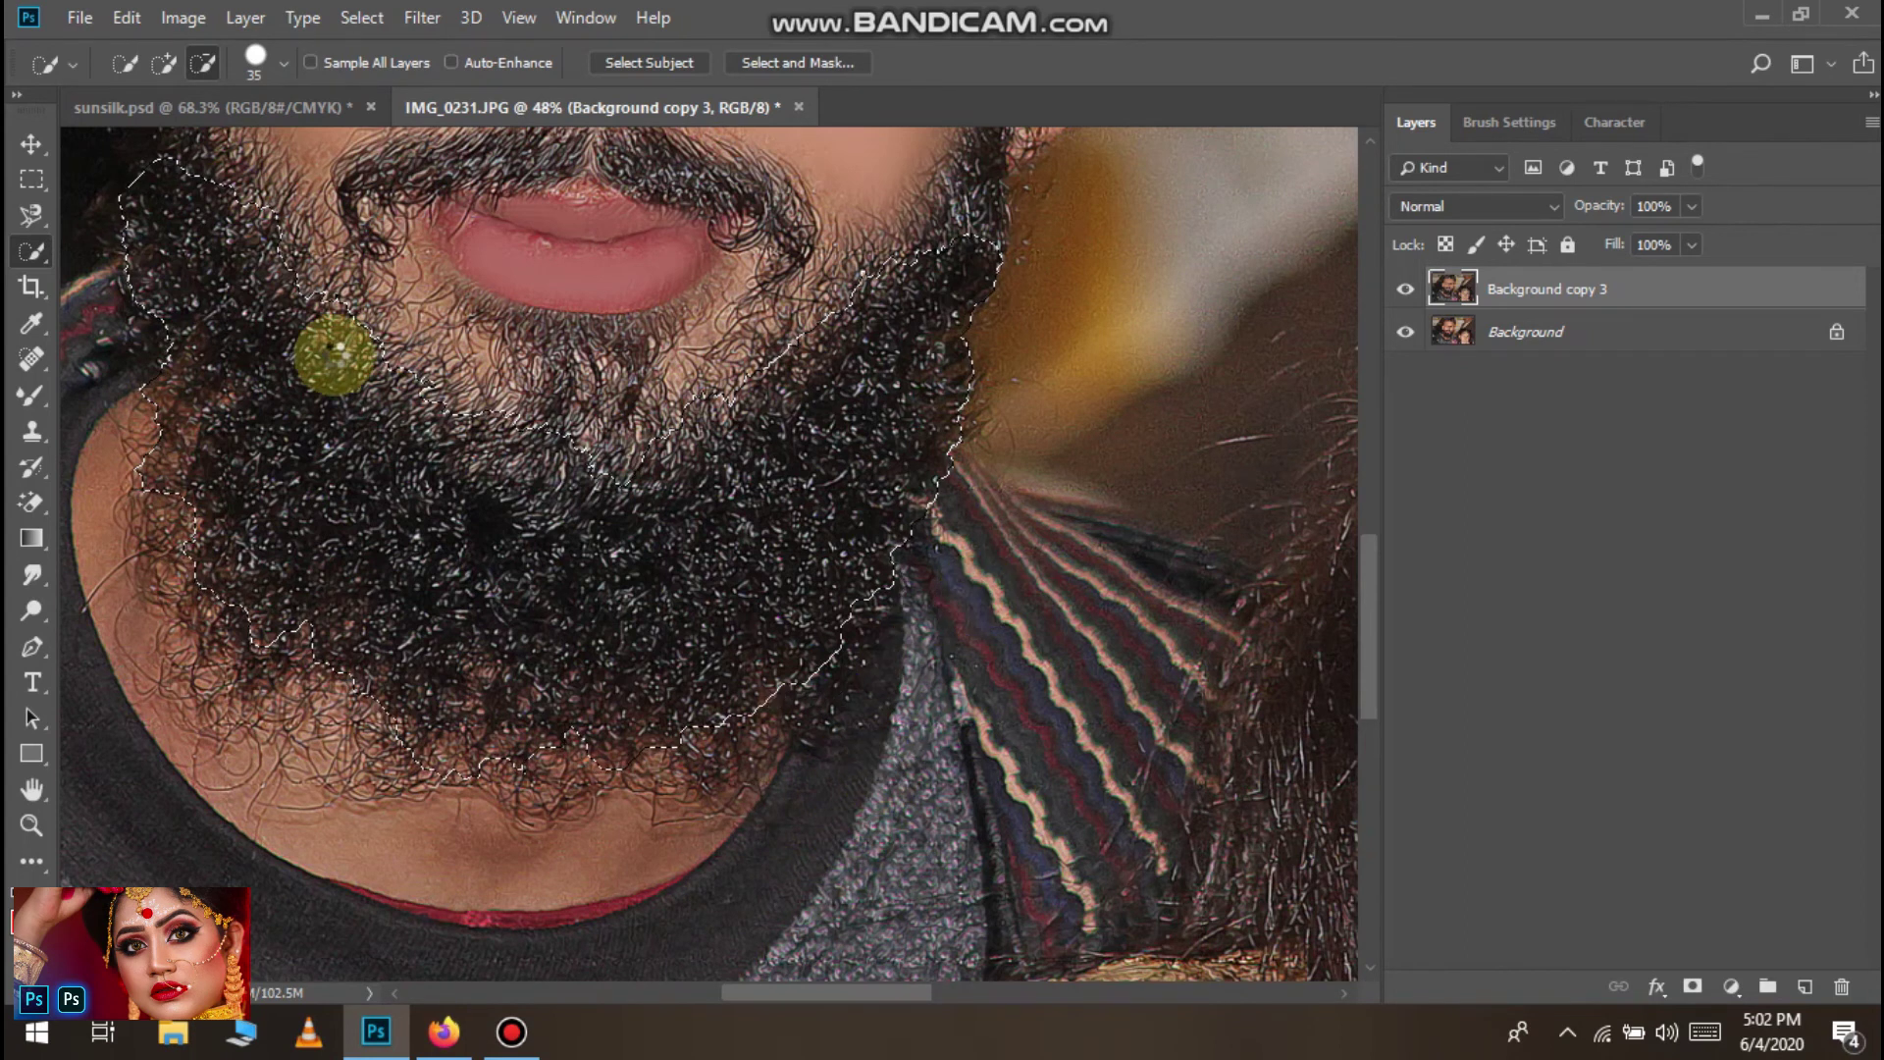
Apply the Diffuse filter to the selected beard in Anisotropic mode, after previewing the Darken Only and Lighten Only modes
{"action": "scroll", "coordinate": [177, 314], "scroll_direction": "down", "scroll_amount": 3}
{"action": "scroll", "coordinate": [213, 386], "scroll_direction": "up", "scroll_amount": 5}
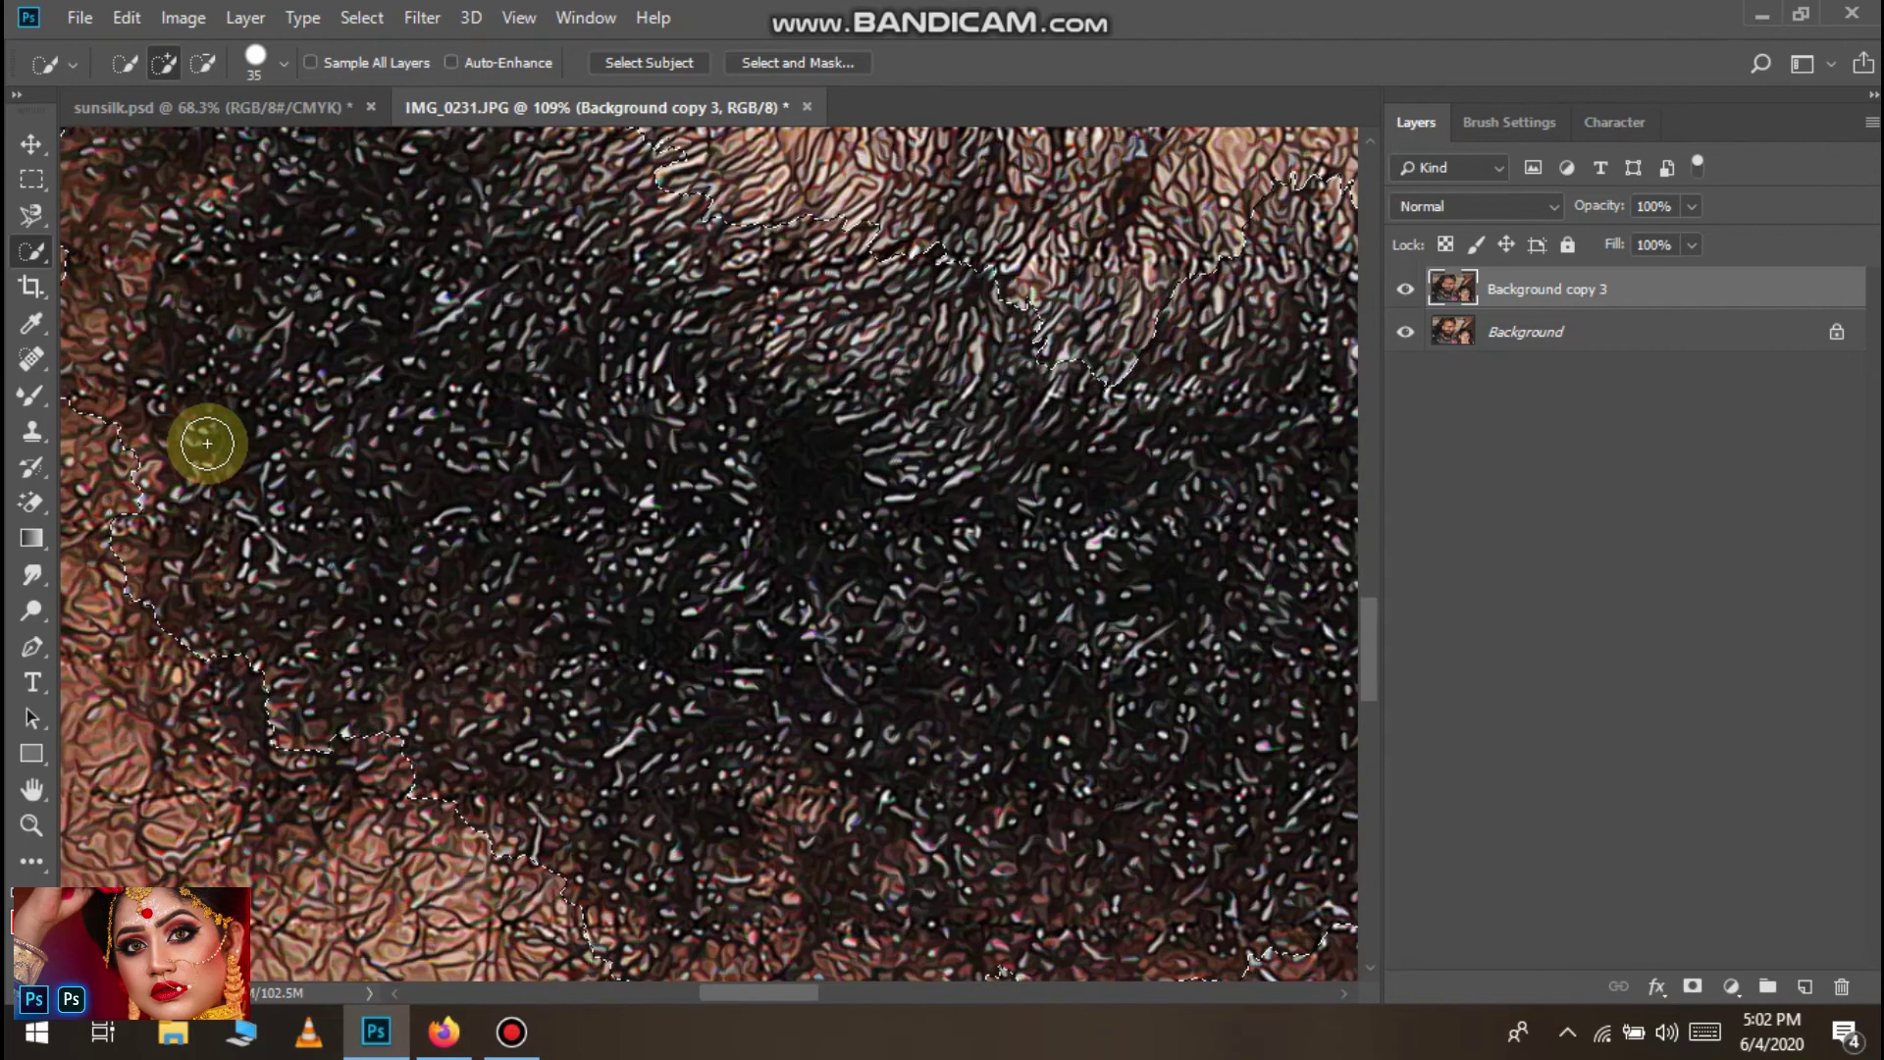
{"action": "scroll", "coordinate": [480, 442], "scroll_direction": "up", "scroll_amount": 4}
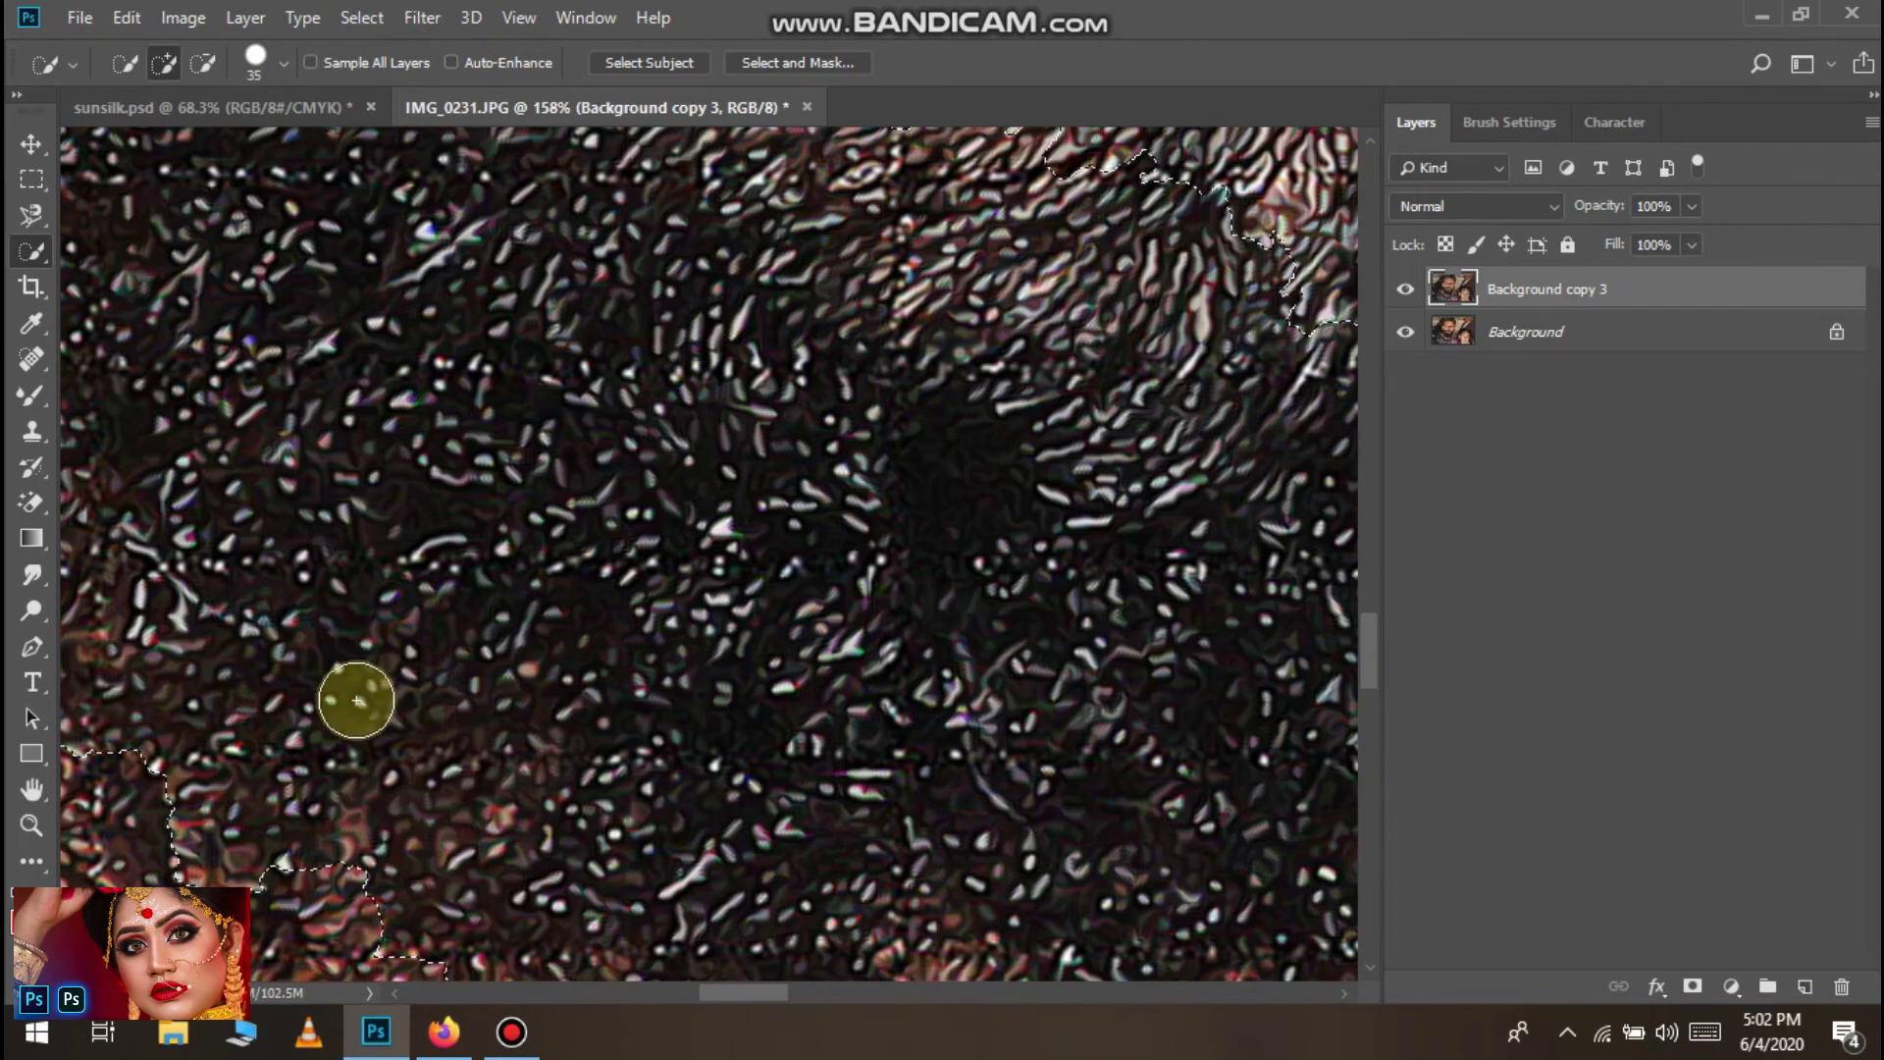
{"action": "mouse_move", "coordinate": [458, 1020]}
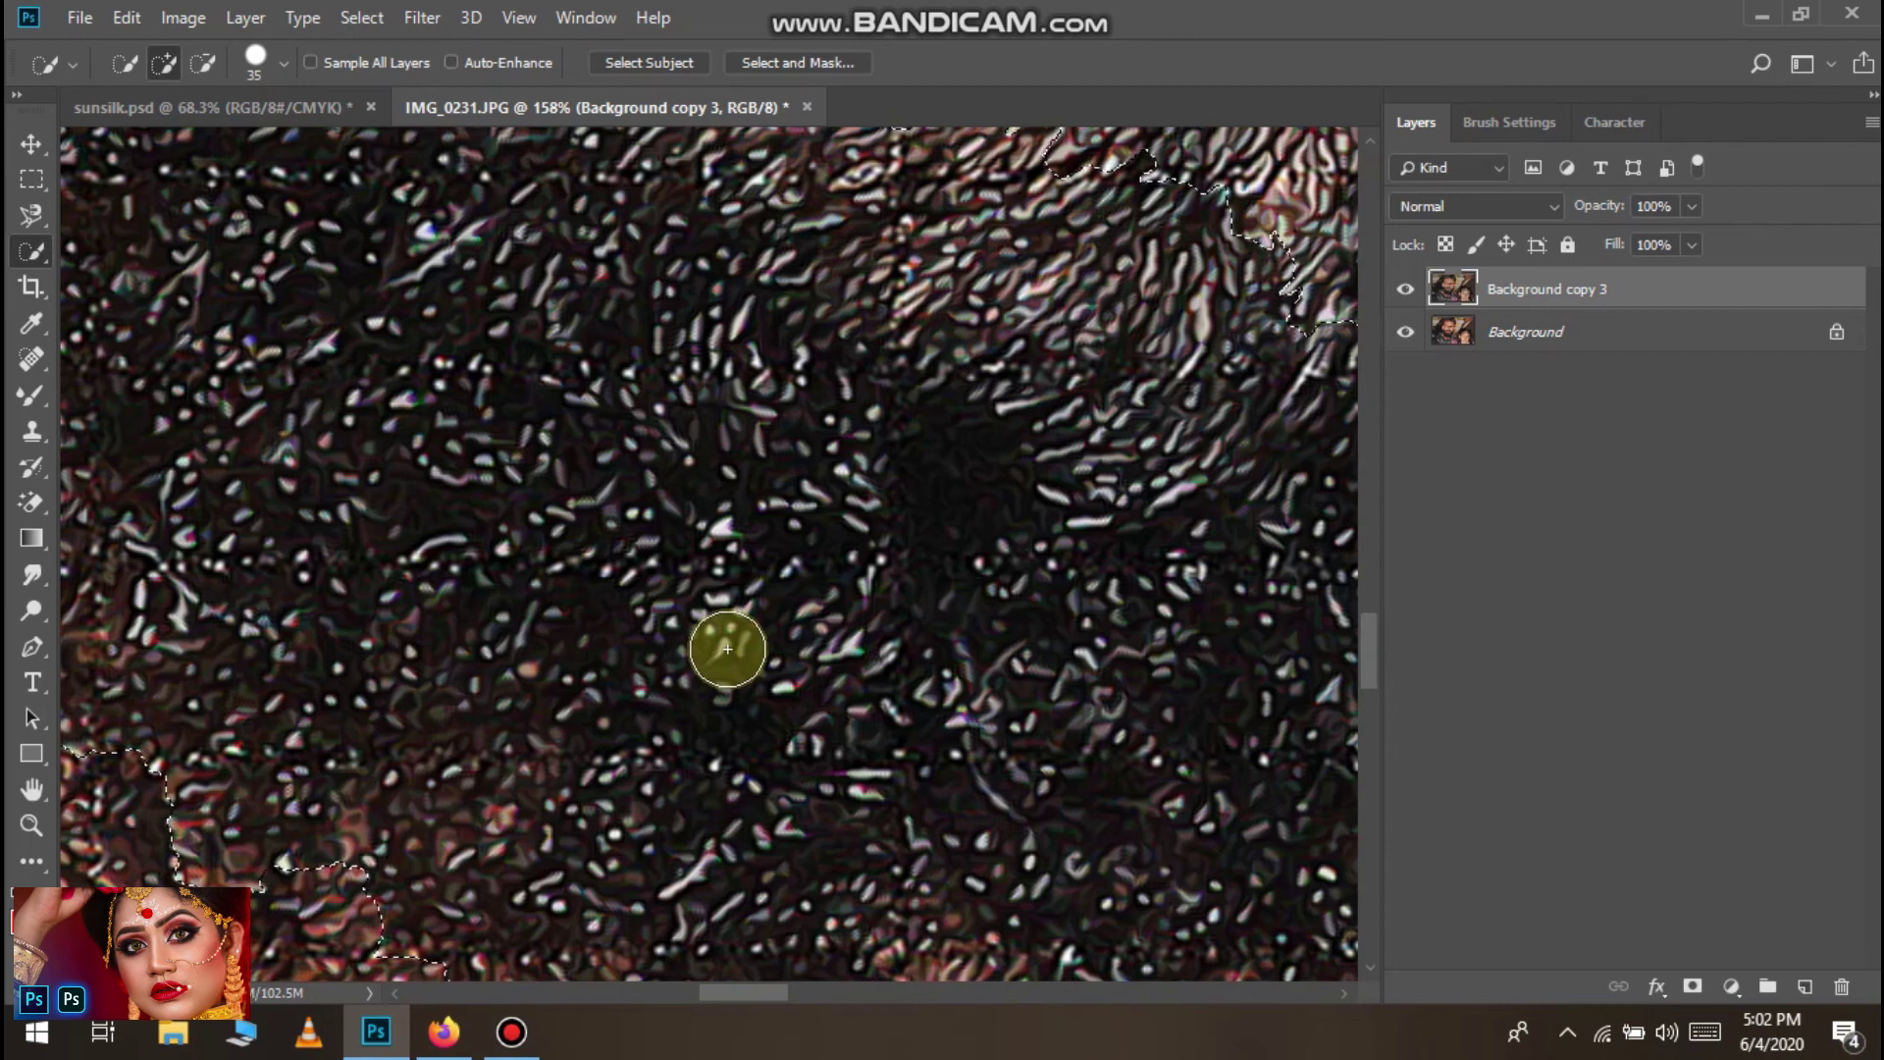
{"action": "scroll", "coordinate": [727, 649], "scroll_direction": "down", "scroll_amount": 2}
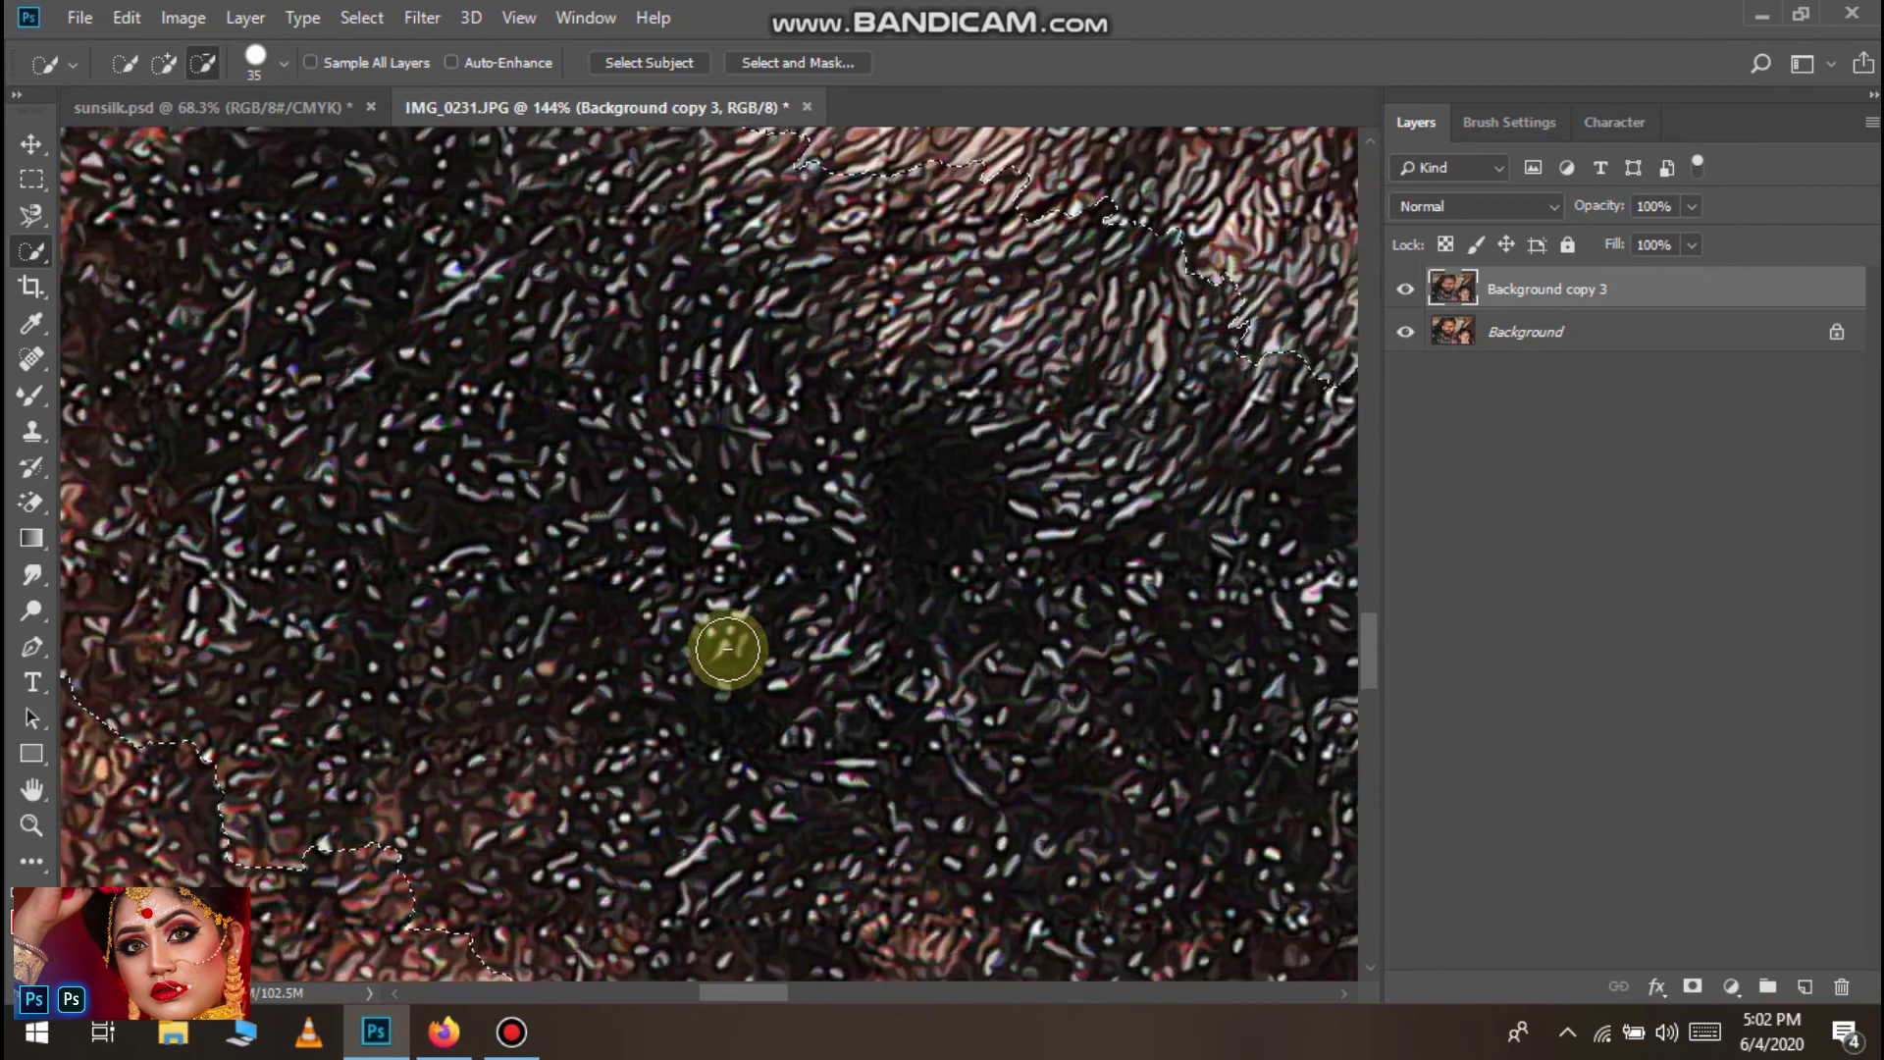
{"action": "left_click", "coordinate": [410, 16]}
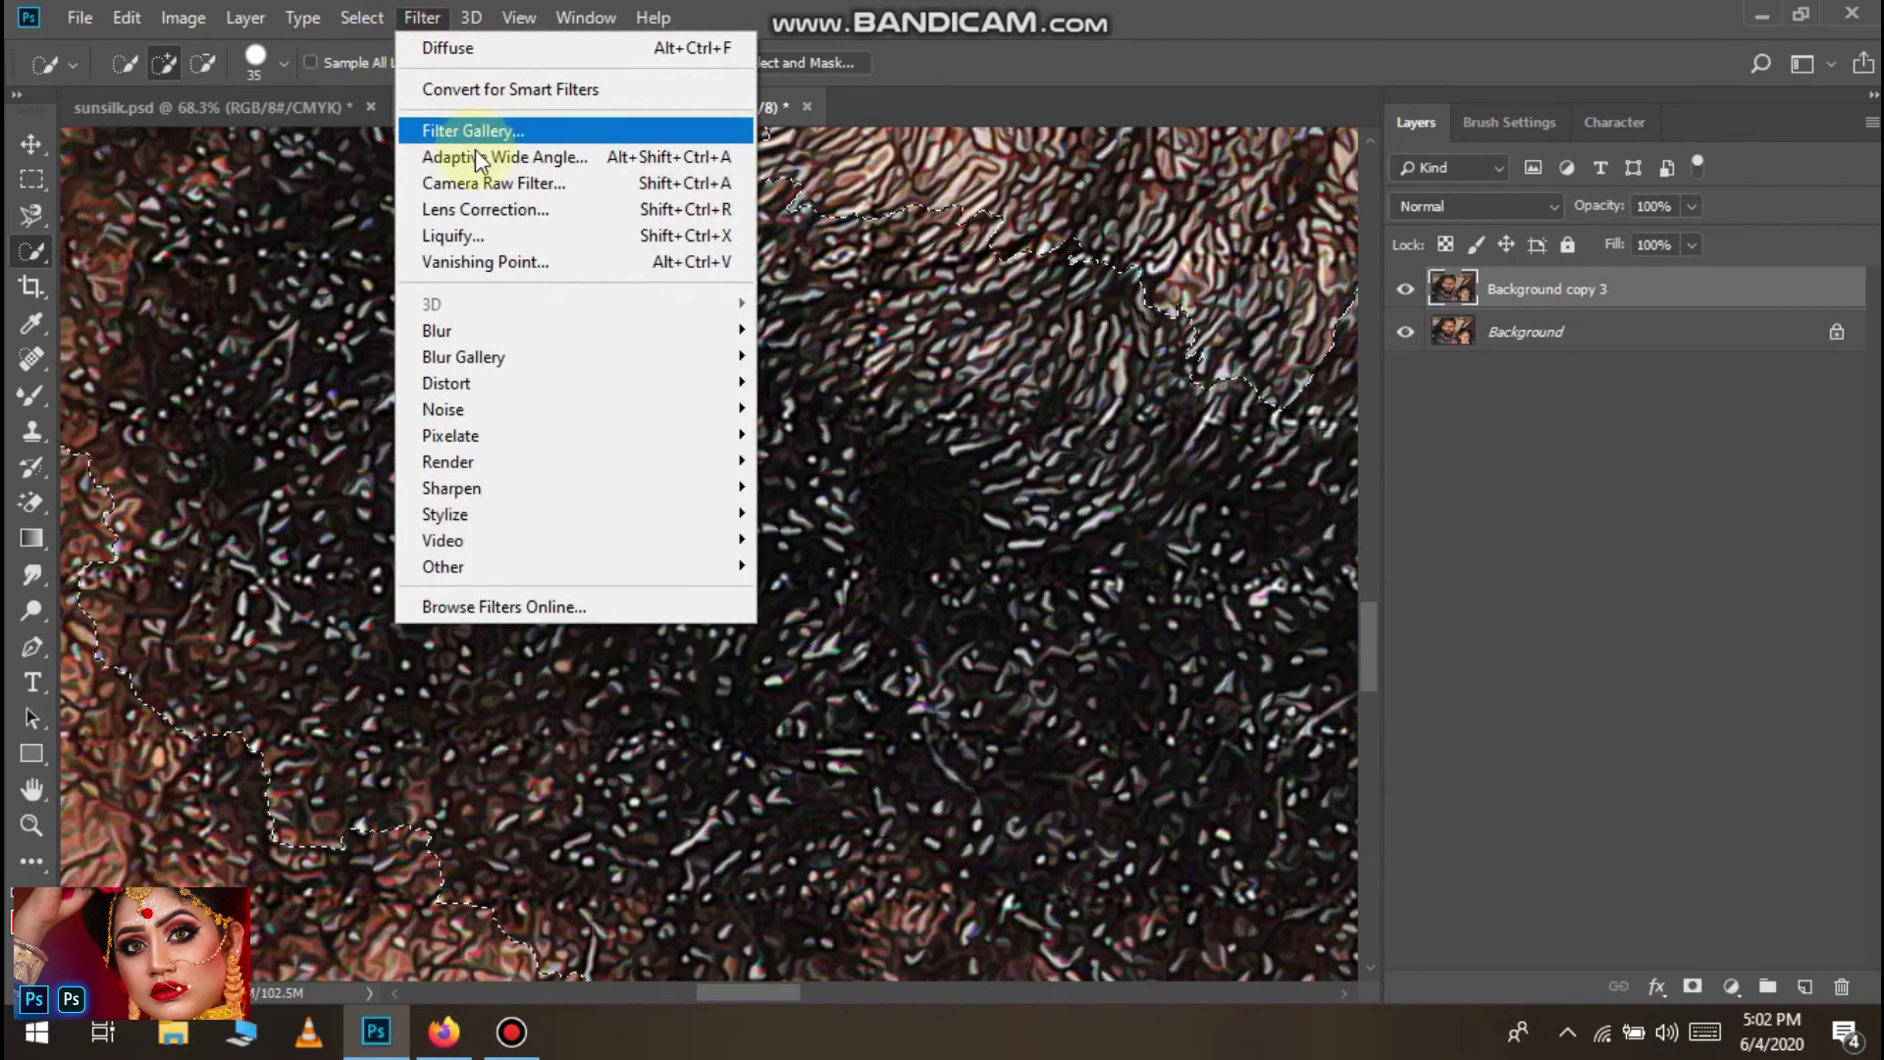
{"action": "mouse_move", "coordinate": [580, 507]}
{"action": "left_click", "coordinate": [775, 506]}
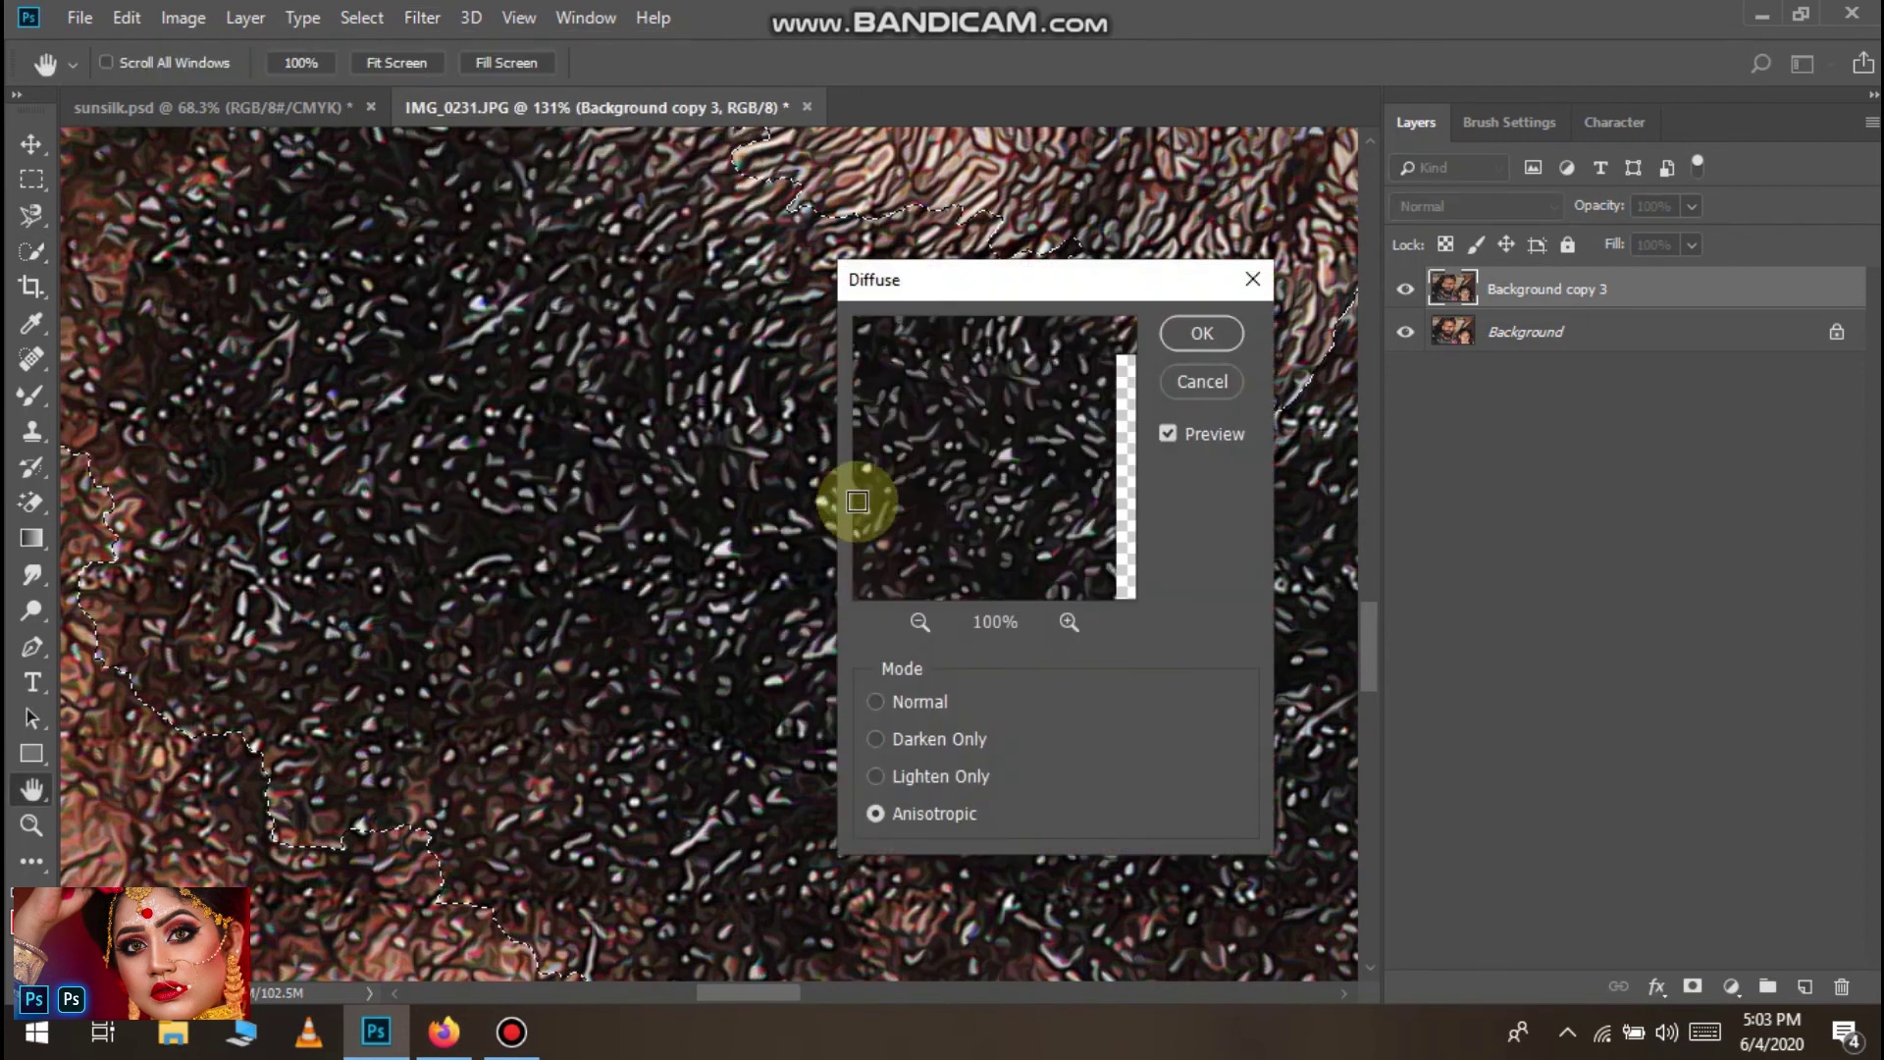
{"action": "left_click", "coordinate": [908, 734]}
{"action": "left_click", "coordinate": [914, 777]}
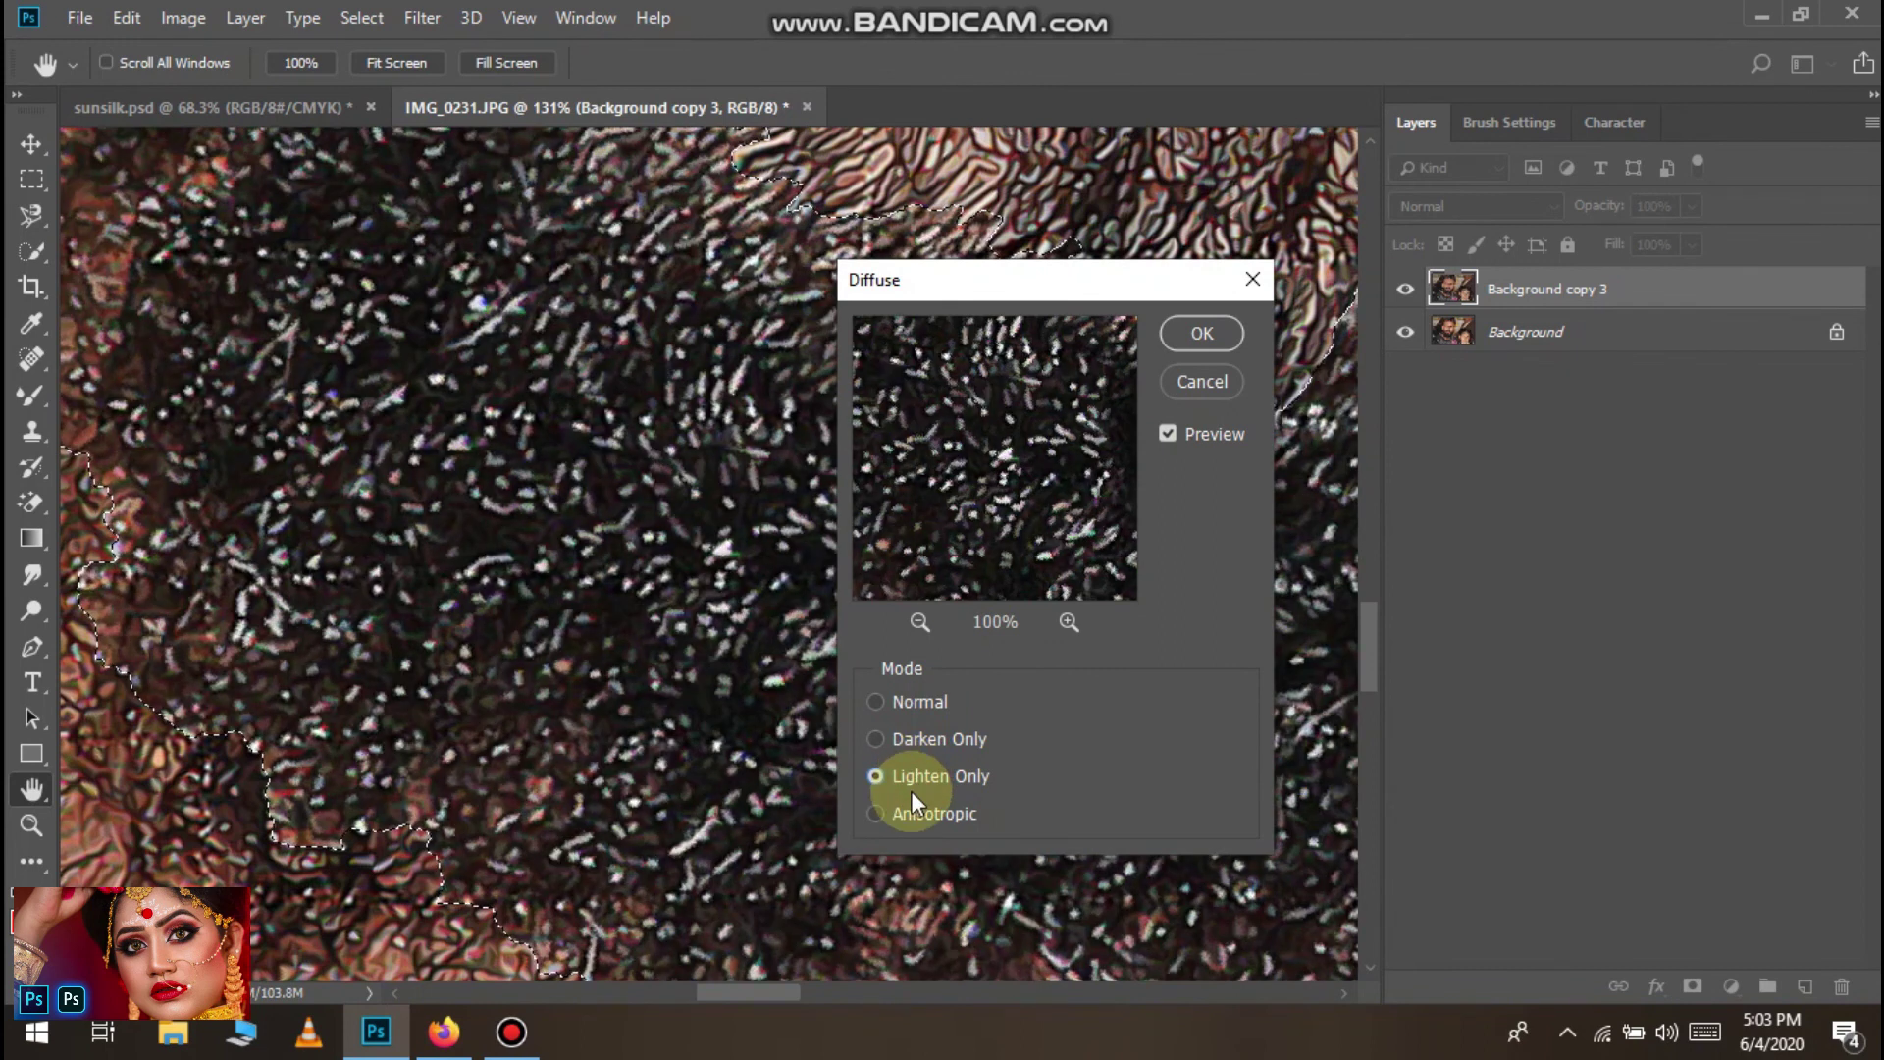
{"action": "left_click", "coordinate": [903, 812]}
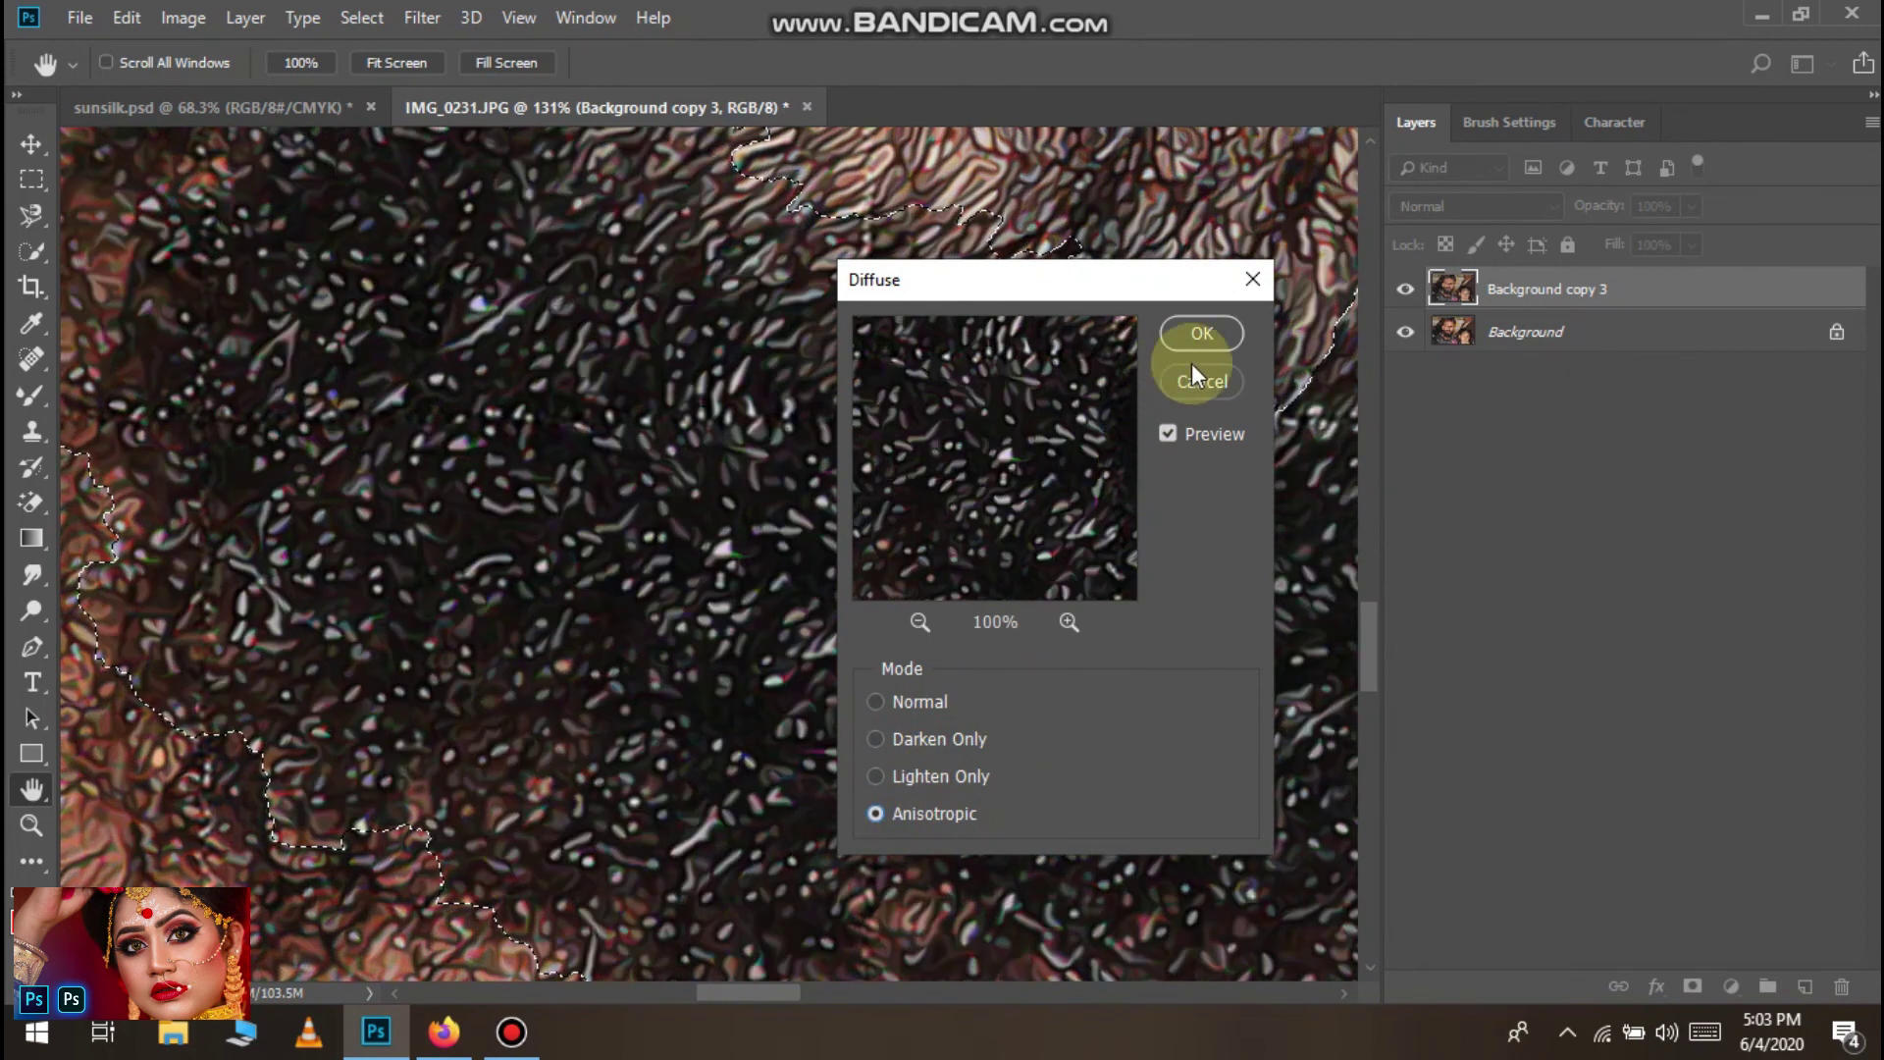
{"action": "left_click", "coordinate": [1201, 346]}
Switch to the sunsilk.psd document and examine the bottle artwork, both close up and in full
{"action": "left_click", "coordinate": [329, 120]}
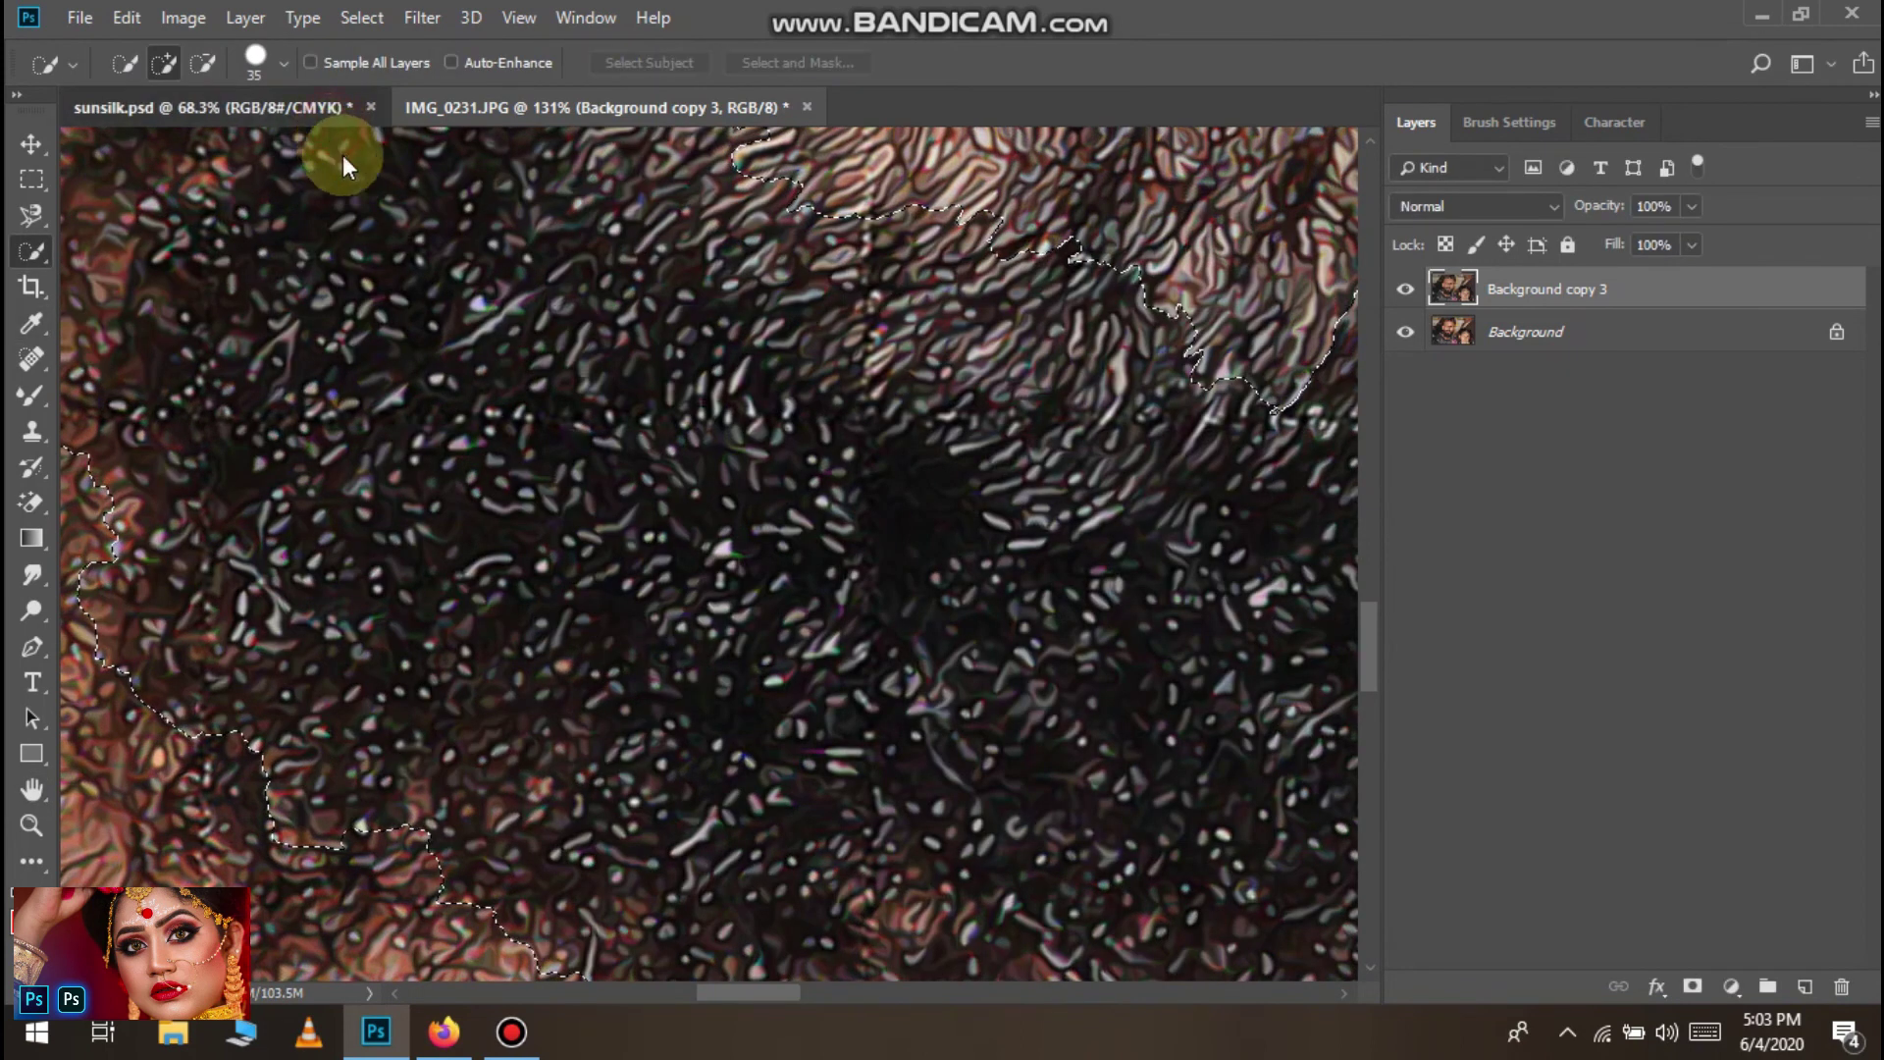
{"action": "scroll", "coordinate": [450, 599], "scroll_direction": "up", "scroll_amount": 5}
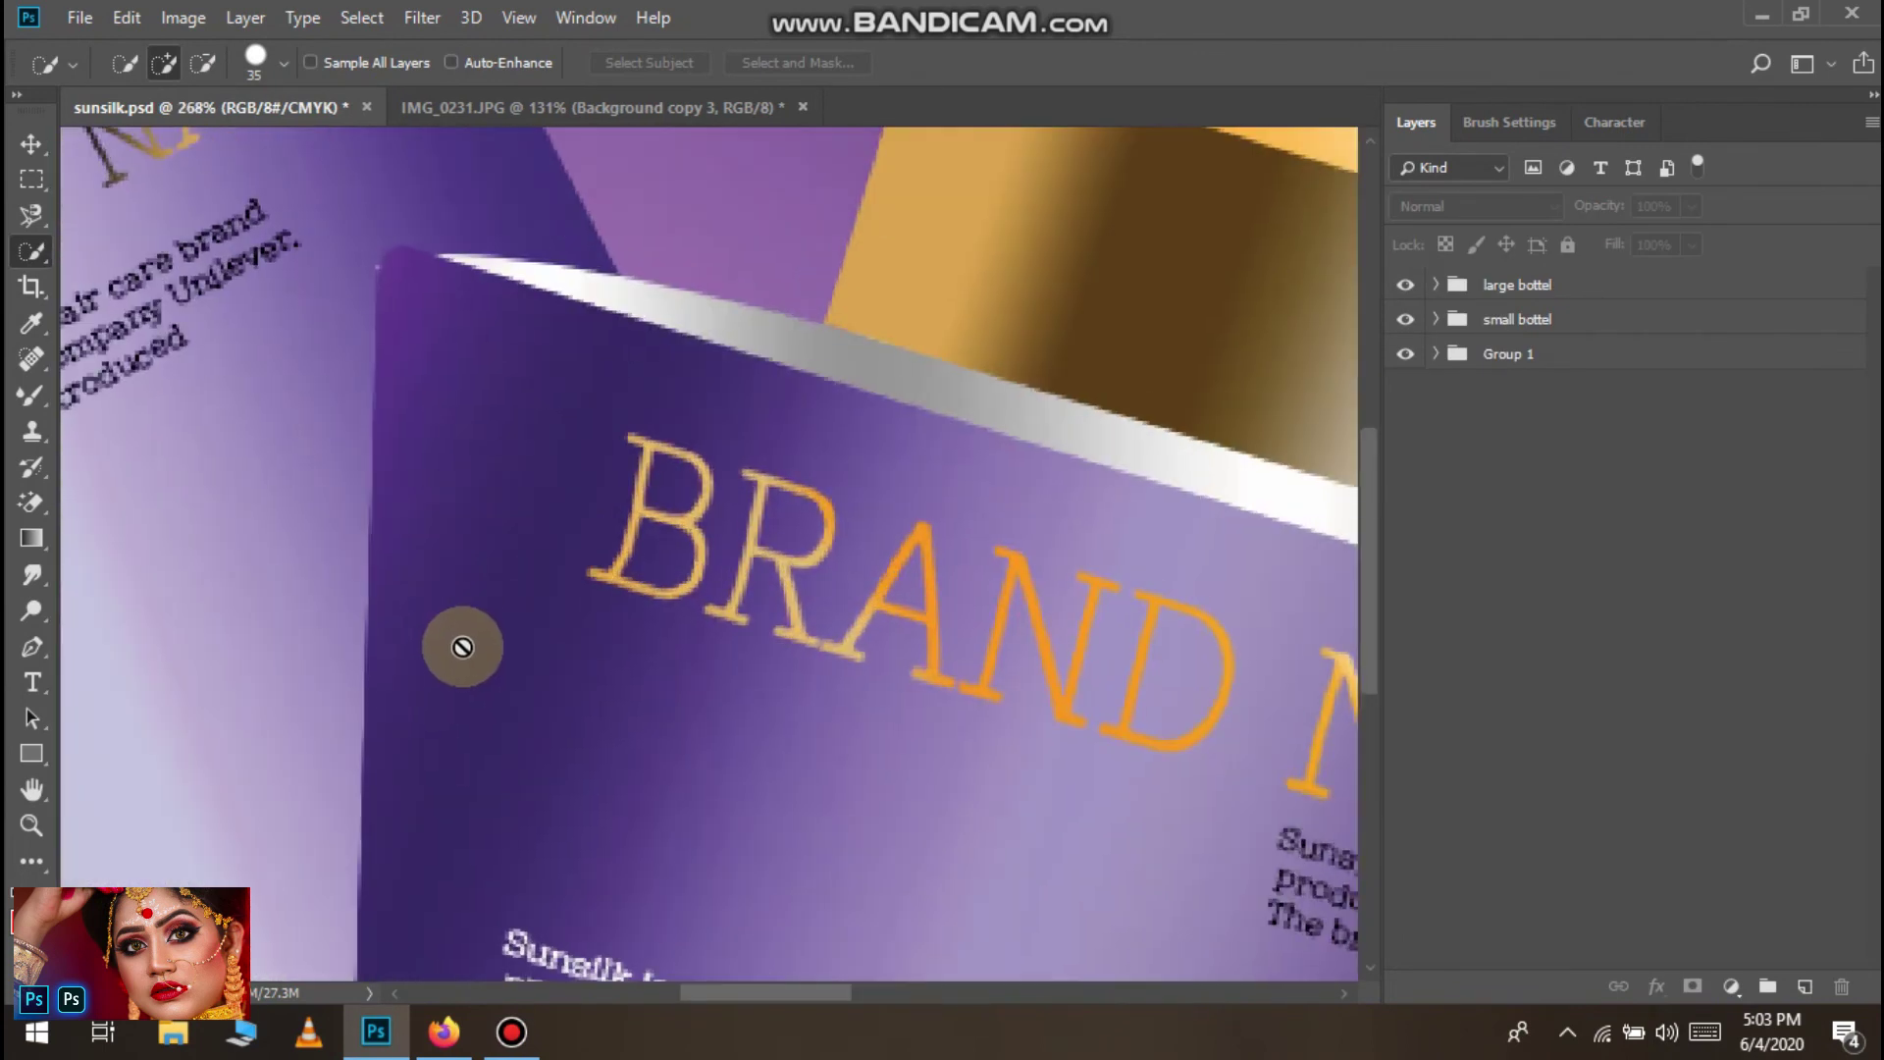
{"action": "scroll", "coordinate": [333, 586], "scroll_direction": "left", "scroll_amount": 4}
{"action": "scroll", "coordinate": [774, 531], "scroll_direction": "up", "scroll_amount": 5}
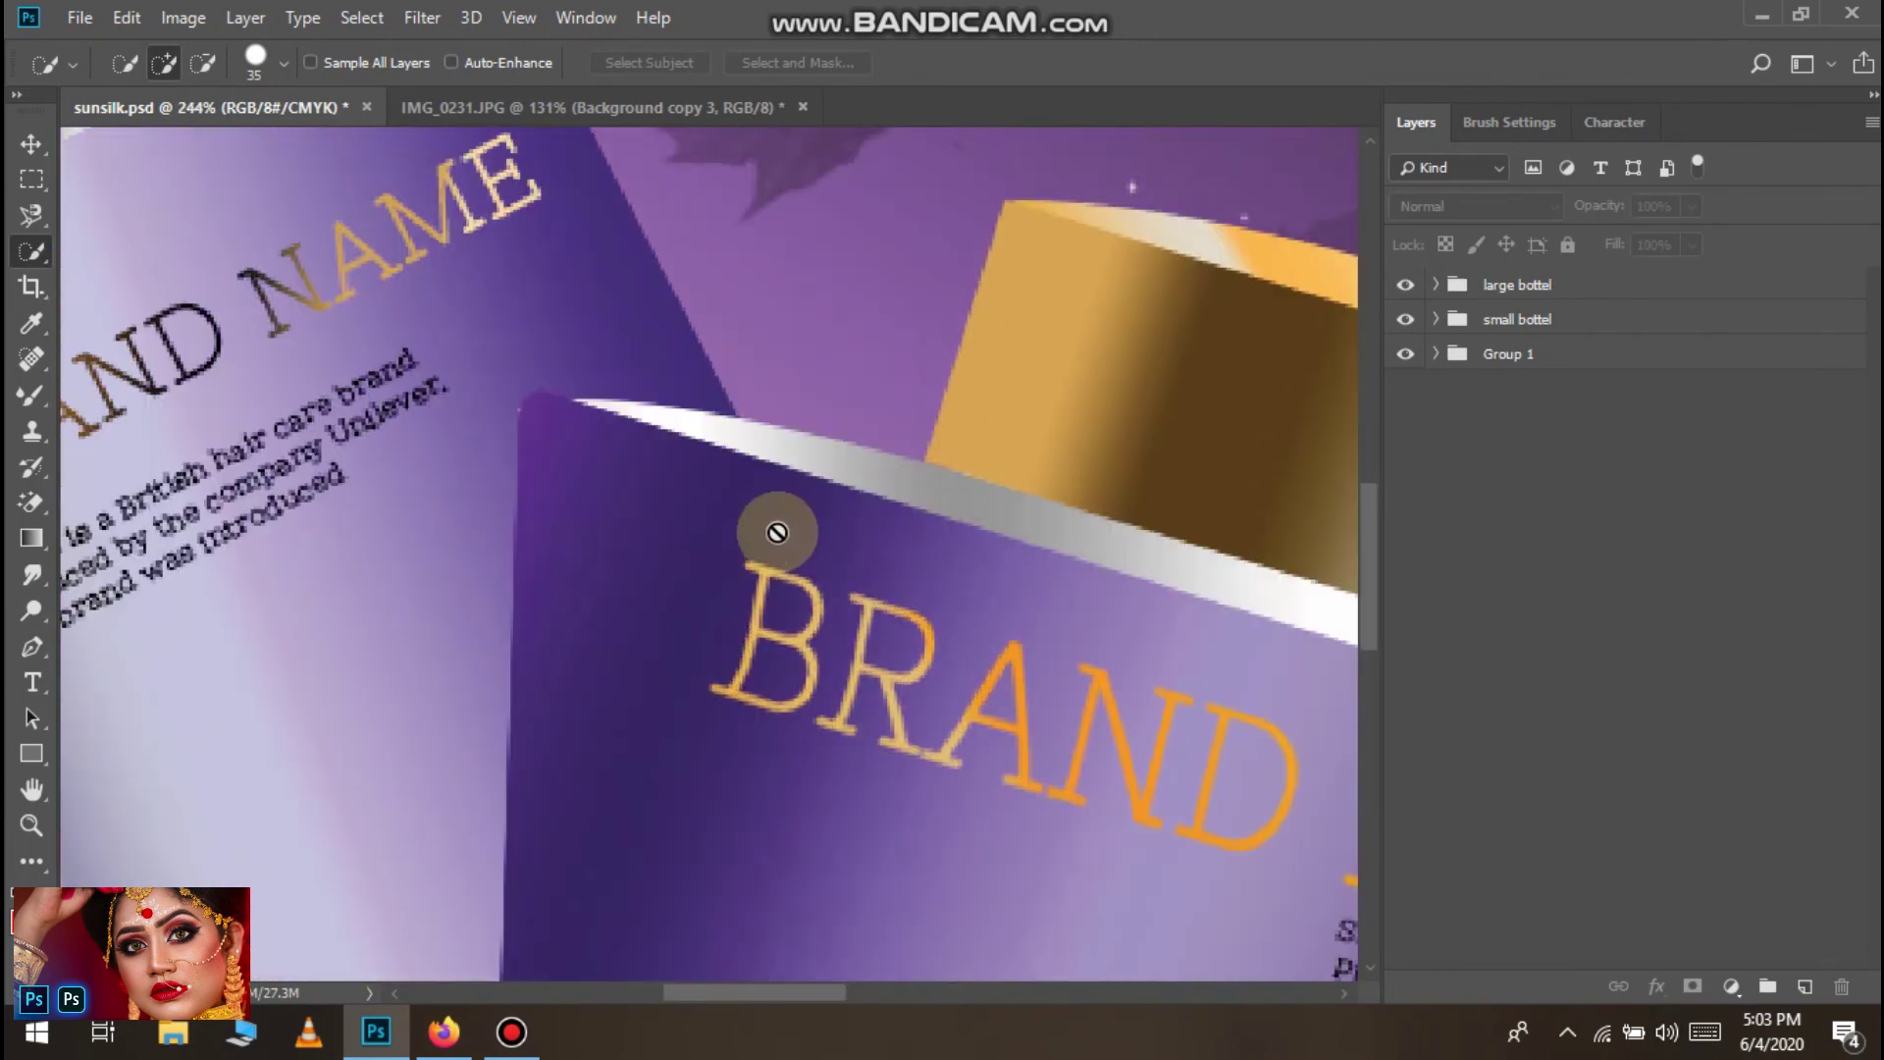
{"action": "scroll", "coordinate": [779, 550], "scroll_direction": "right", "scroll_amount": 4}
{"action": "scroll", "coordinate": [779, 544], "scroll_direction": "right", "scroll_amount": 2}
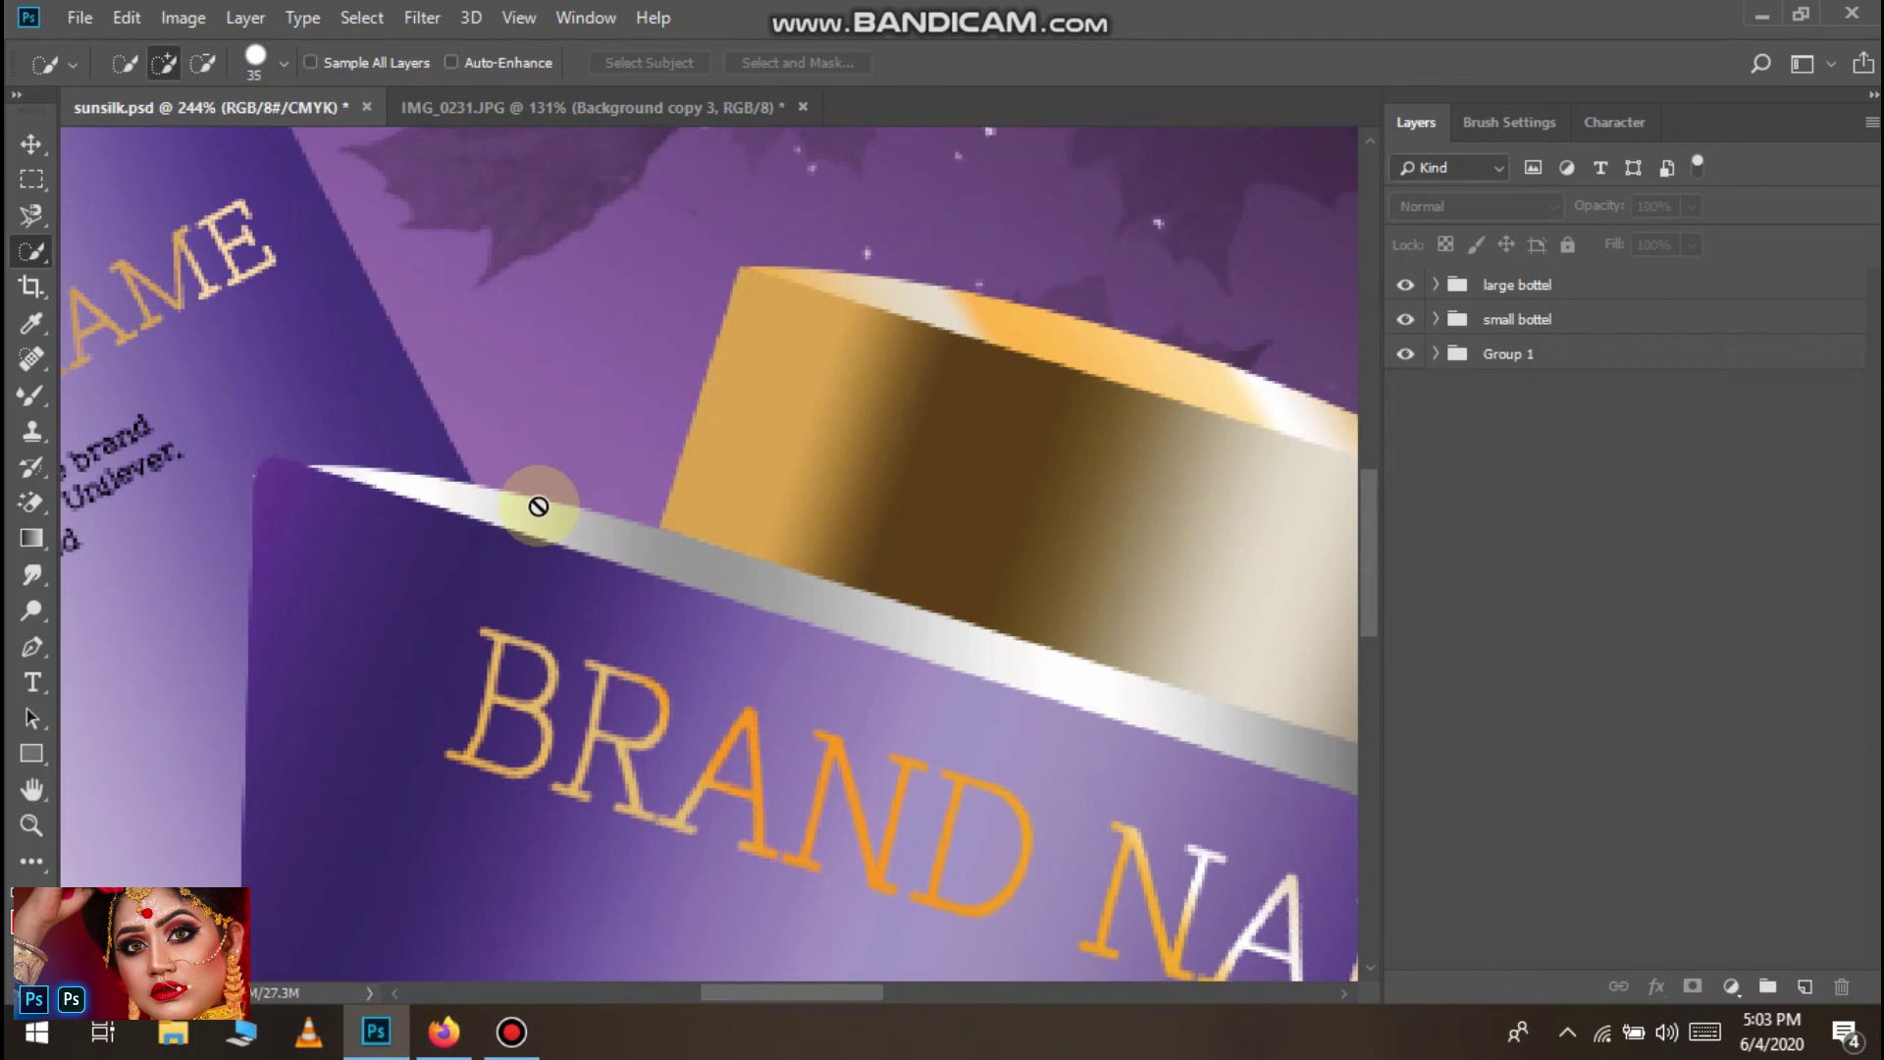
{"action": "scroll", "coordinate": [538, 506], "scroll_direction": "down", "scroll_amount": 1}
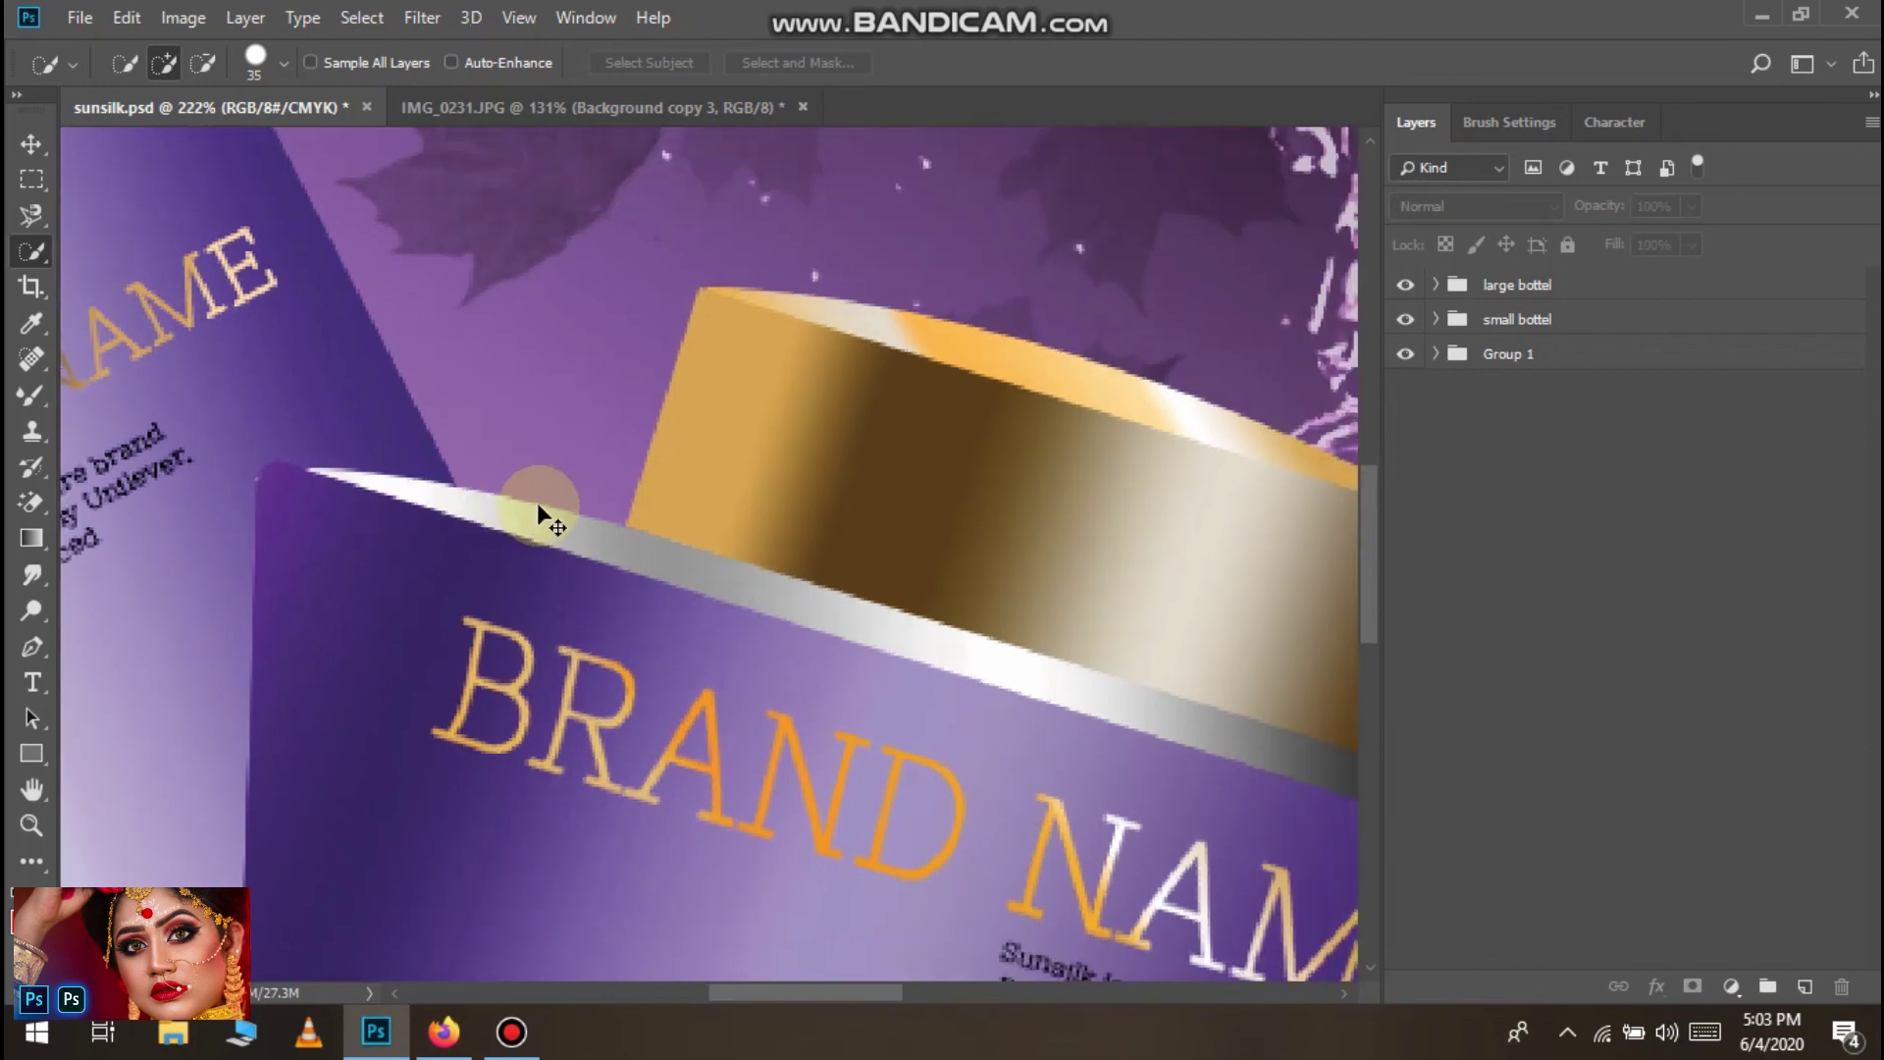
{"action": "scroll", "coordinate": [538, 505], "scroll_direction": "right", "scroll_amount": 3}
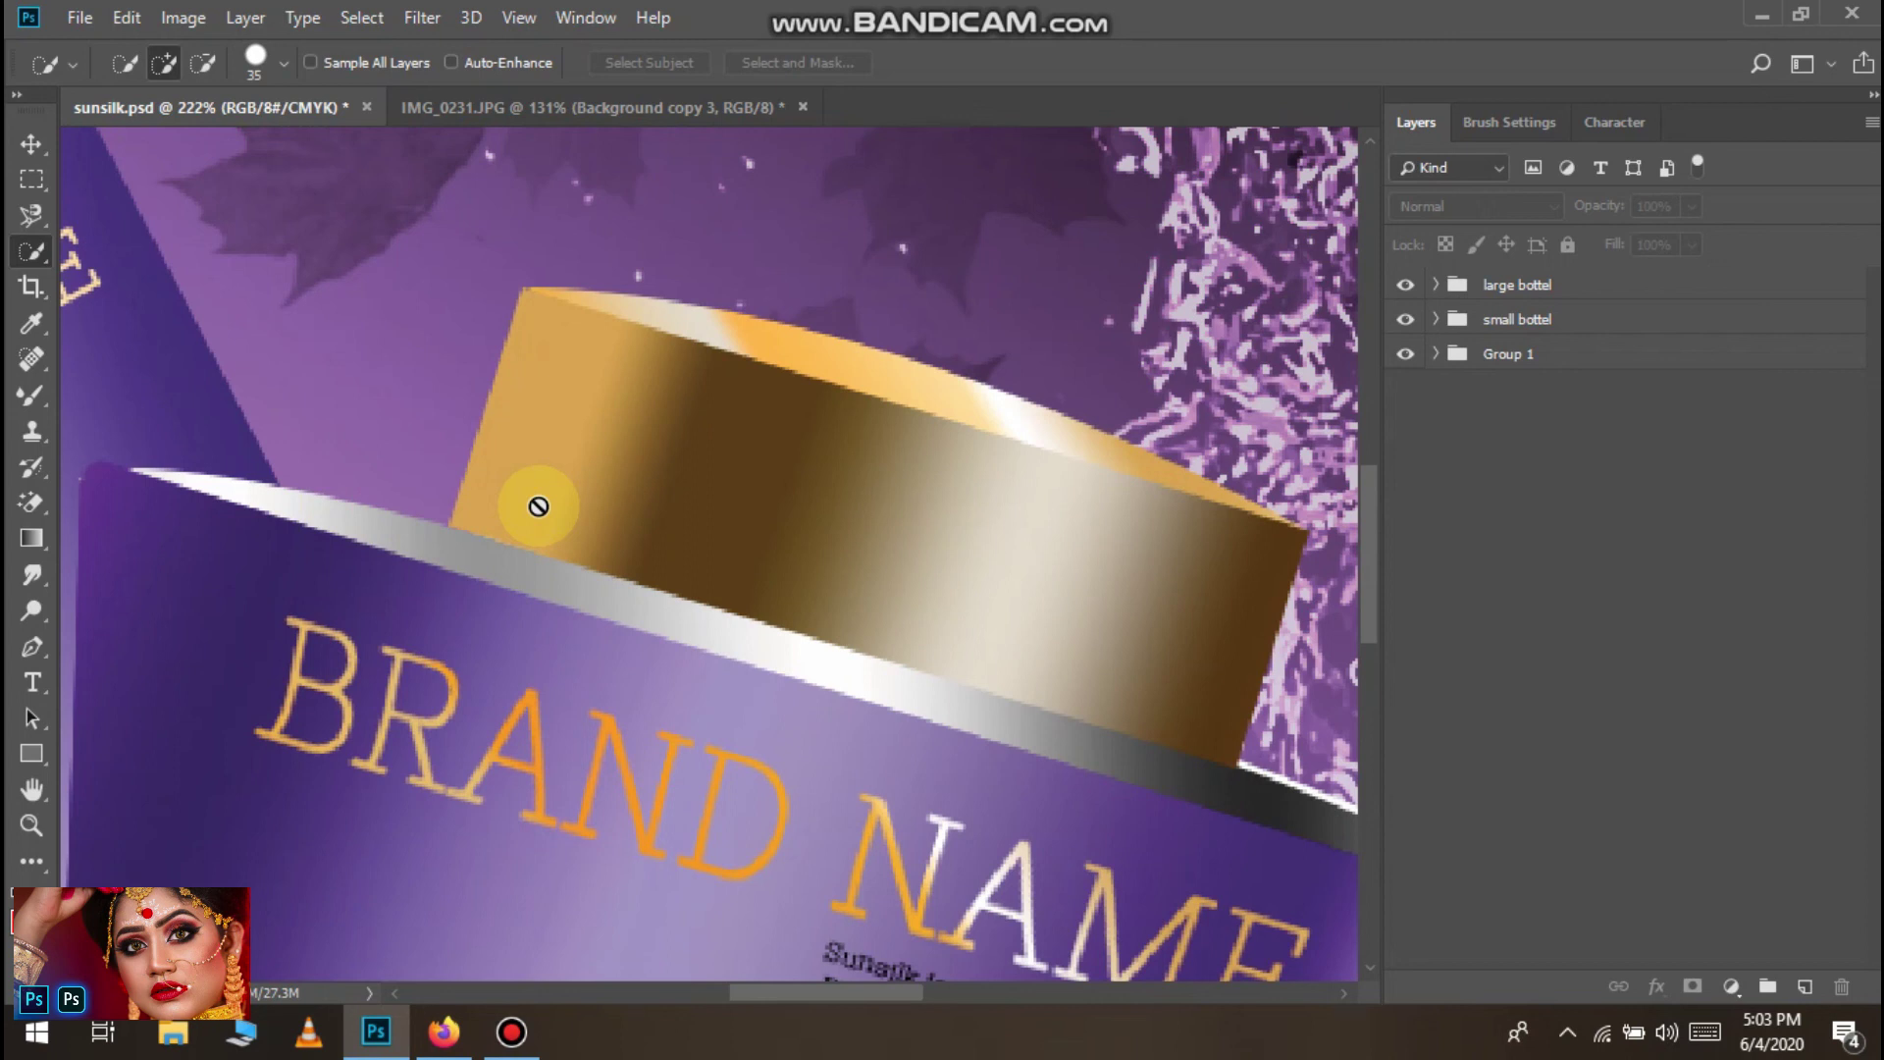
{"action": "scroll", "coordinate": [538, 506], "scroll_direction": "down", "scroll_amount": 1}
{"action": "scroll", "coordinate": [538, 505], "scroll_direction": "up", "scroll_amount": 1}
{"action": "scroll", "coordinate": [538, 506], "scroll_direction": "right", "scroll_amount": 1}
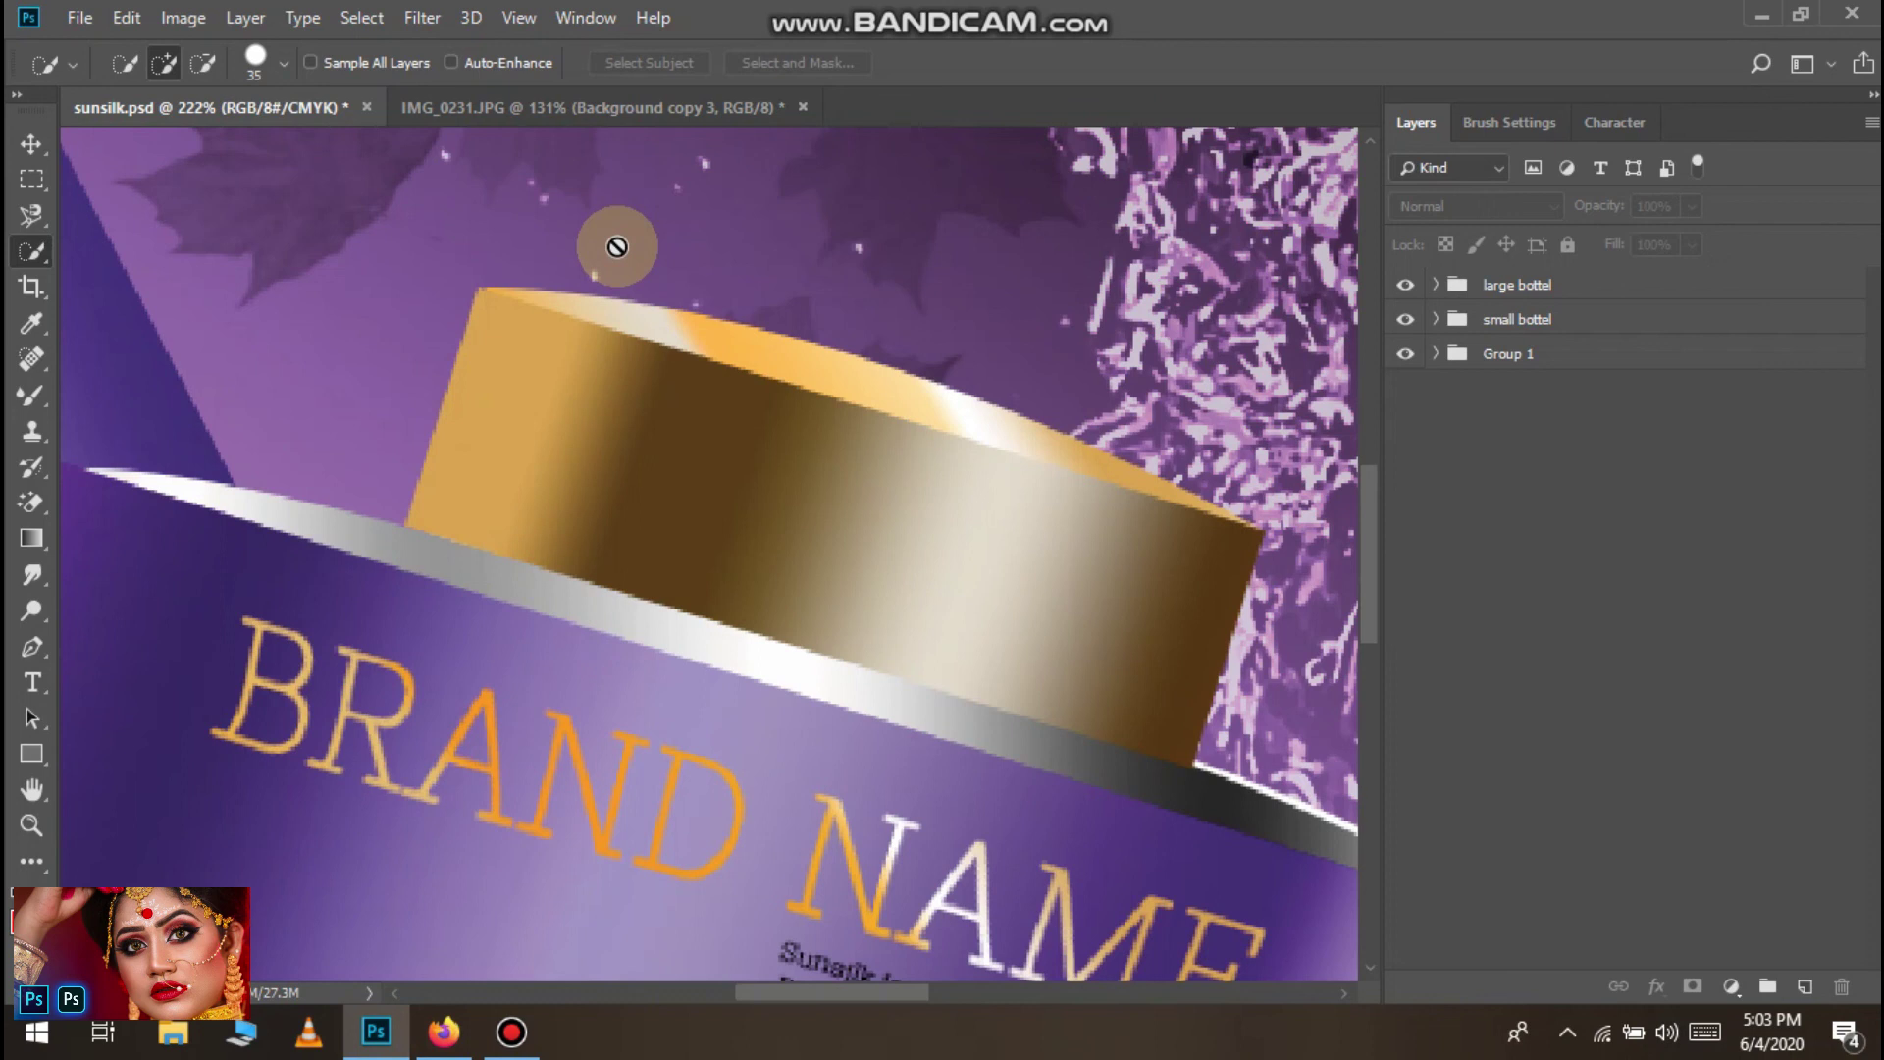
{"action": "scroll", "coordinate": [617, 246], "scroll_direction": "down", "scroll_amount": 4}
{"action": "scroll", "coordinate": [617, 246], "scroll_direction": "up", "scroll_amount": 2}
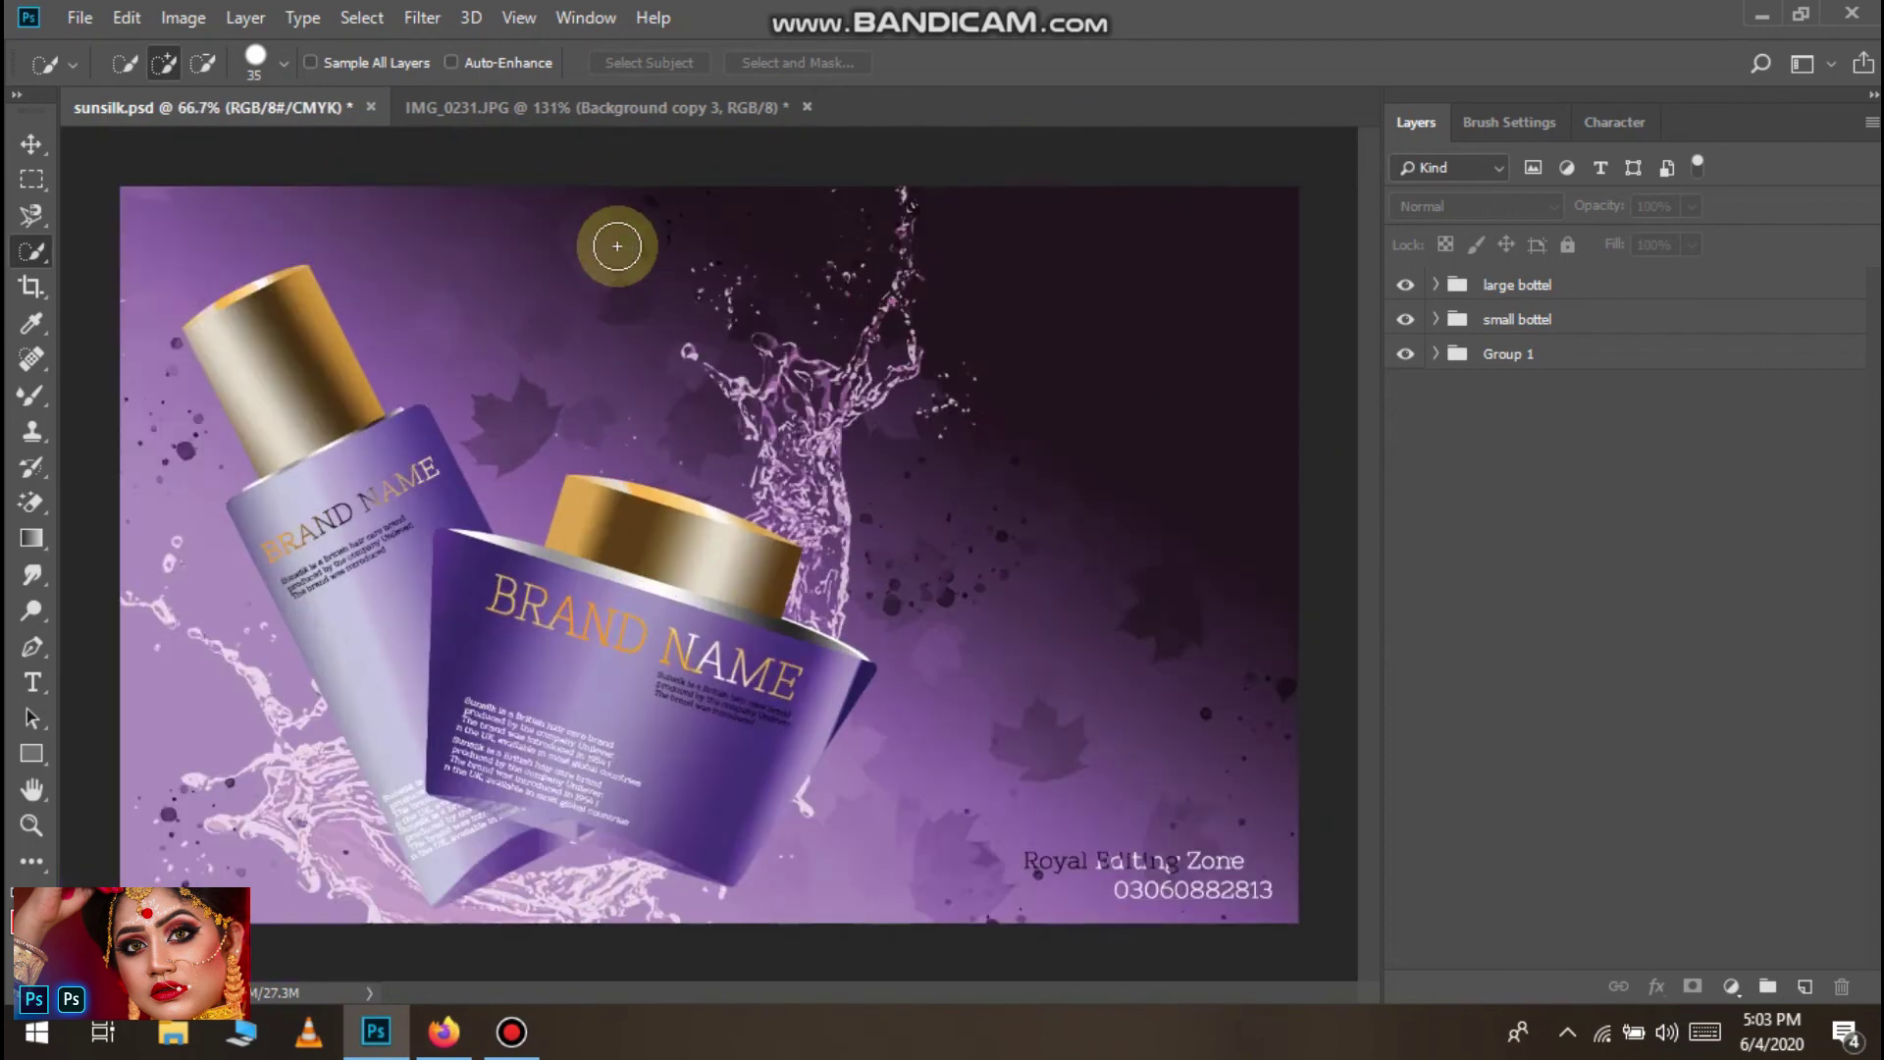
{"action": "scroll", "coordinate": [617, 246], "scroll_direction": "down", "scroll_amount": 1}
{"action": "scroll", "coordinate": [617, 247], "scroll_direction": "up", "scroll_amount": 1}
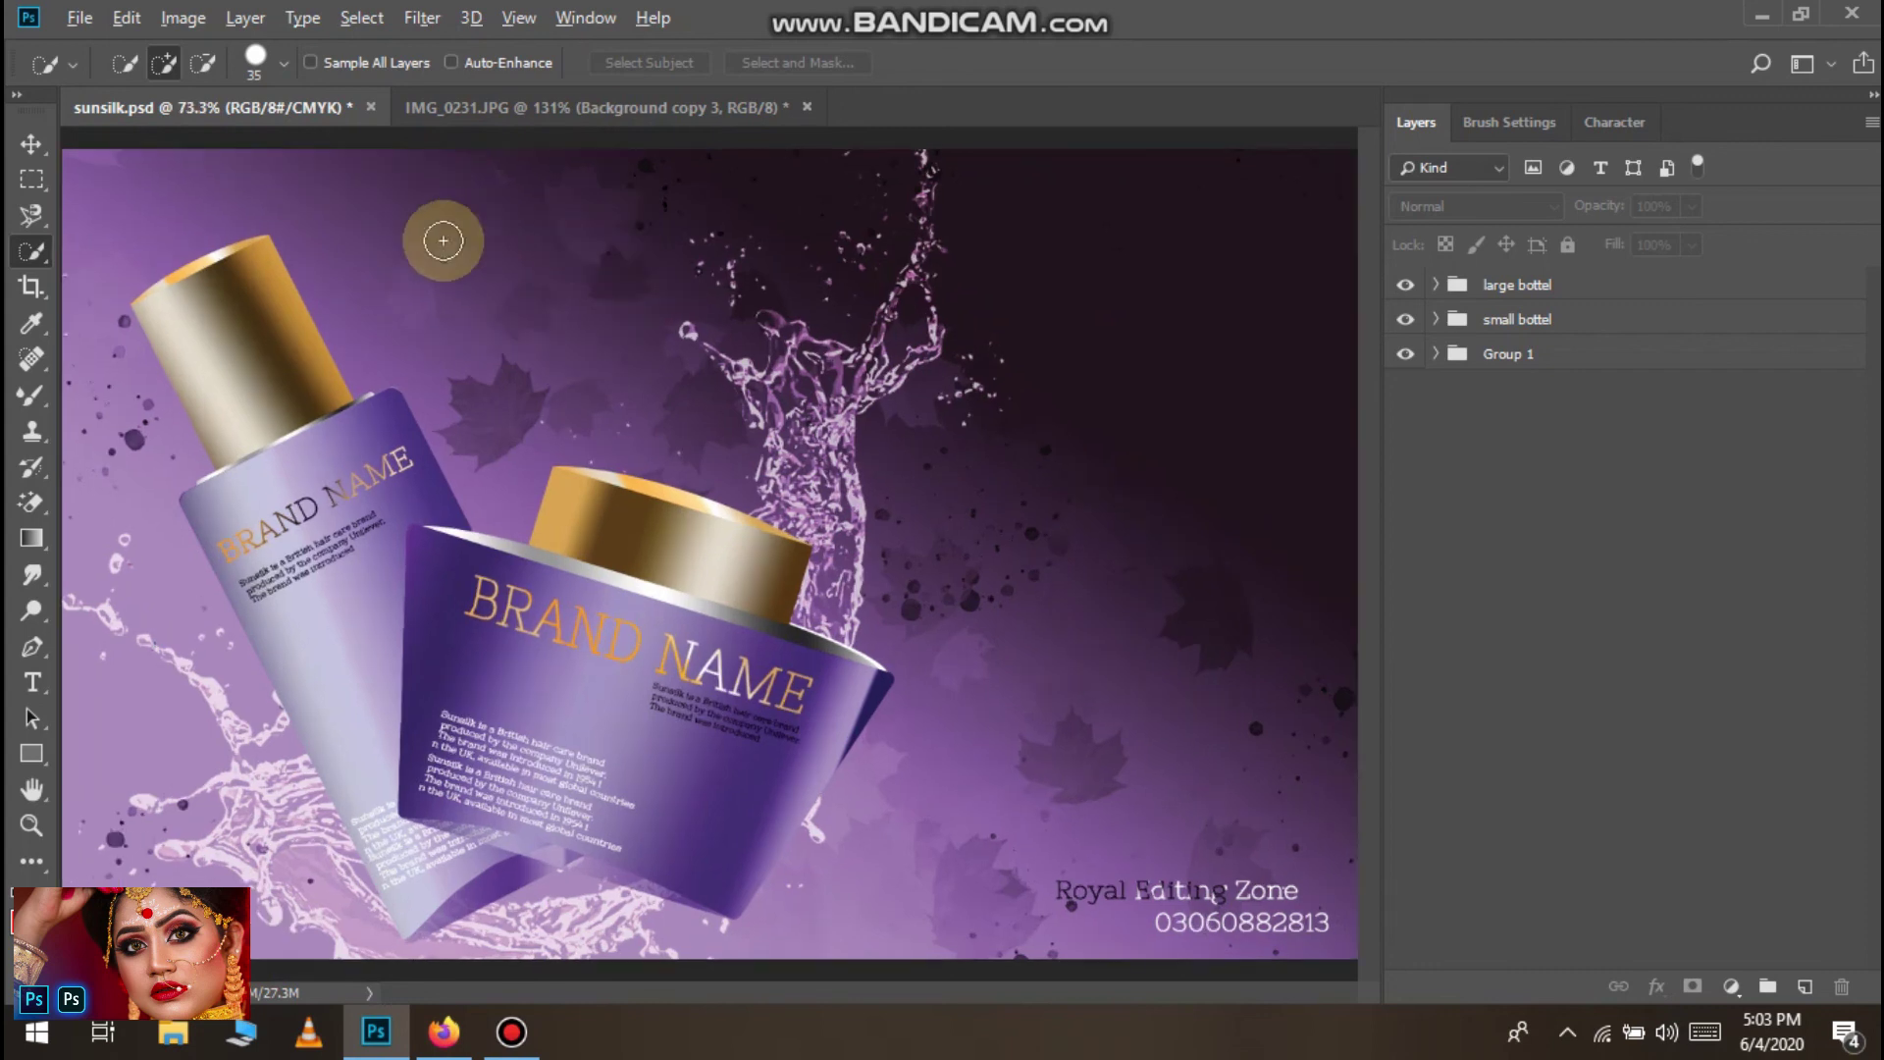
{"action": "scroll", "coordinate": [454, 181], "scroll_direction": "up", "scroll_amount": 2}
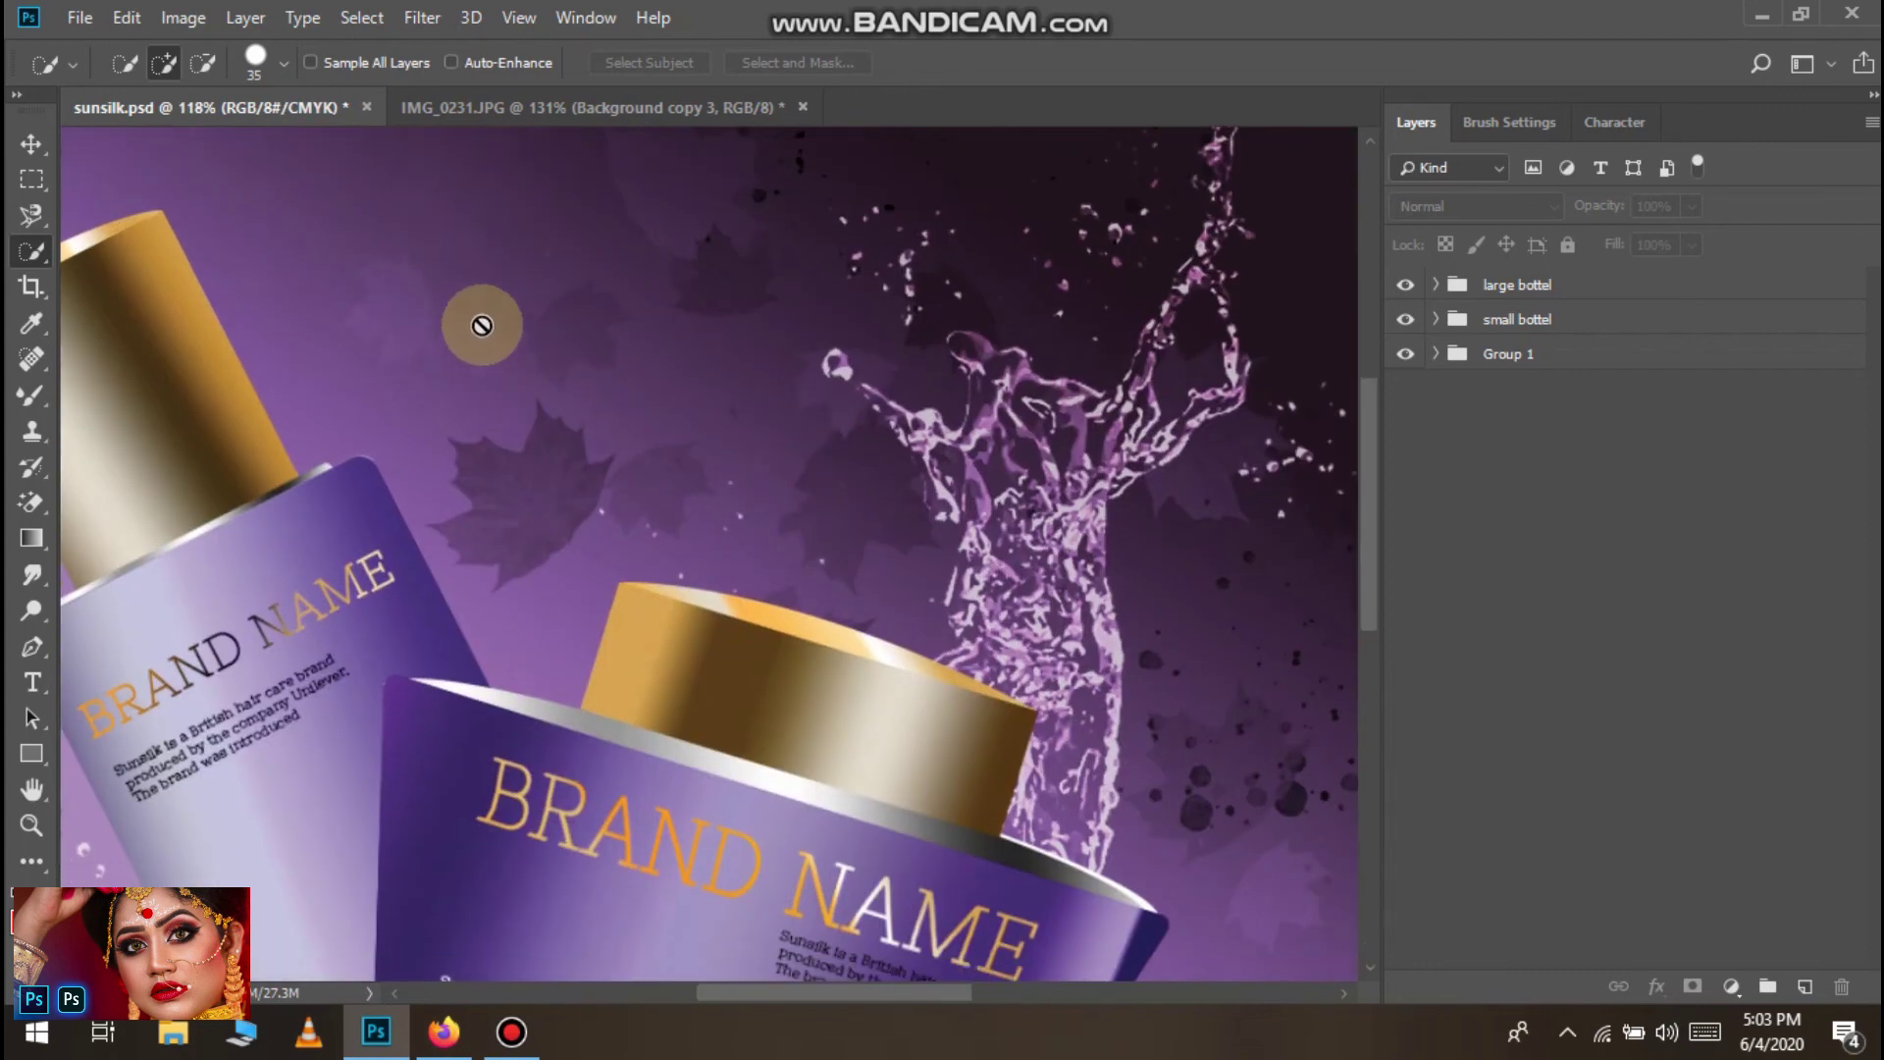